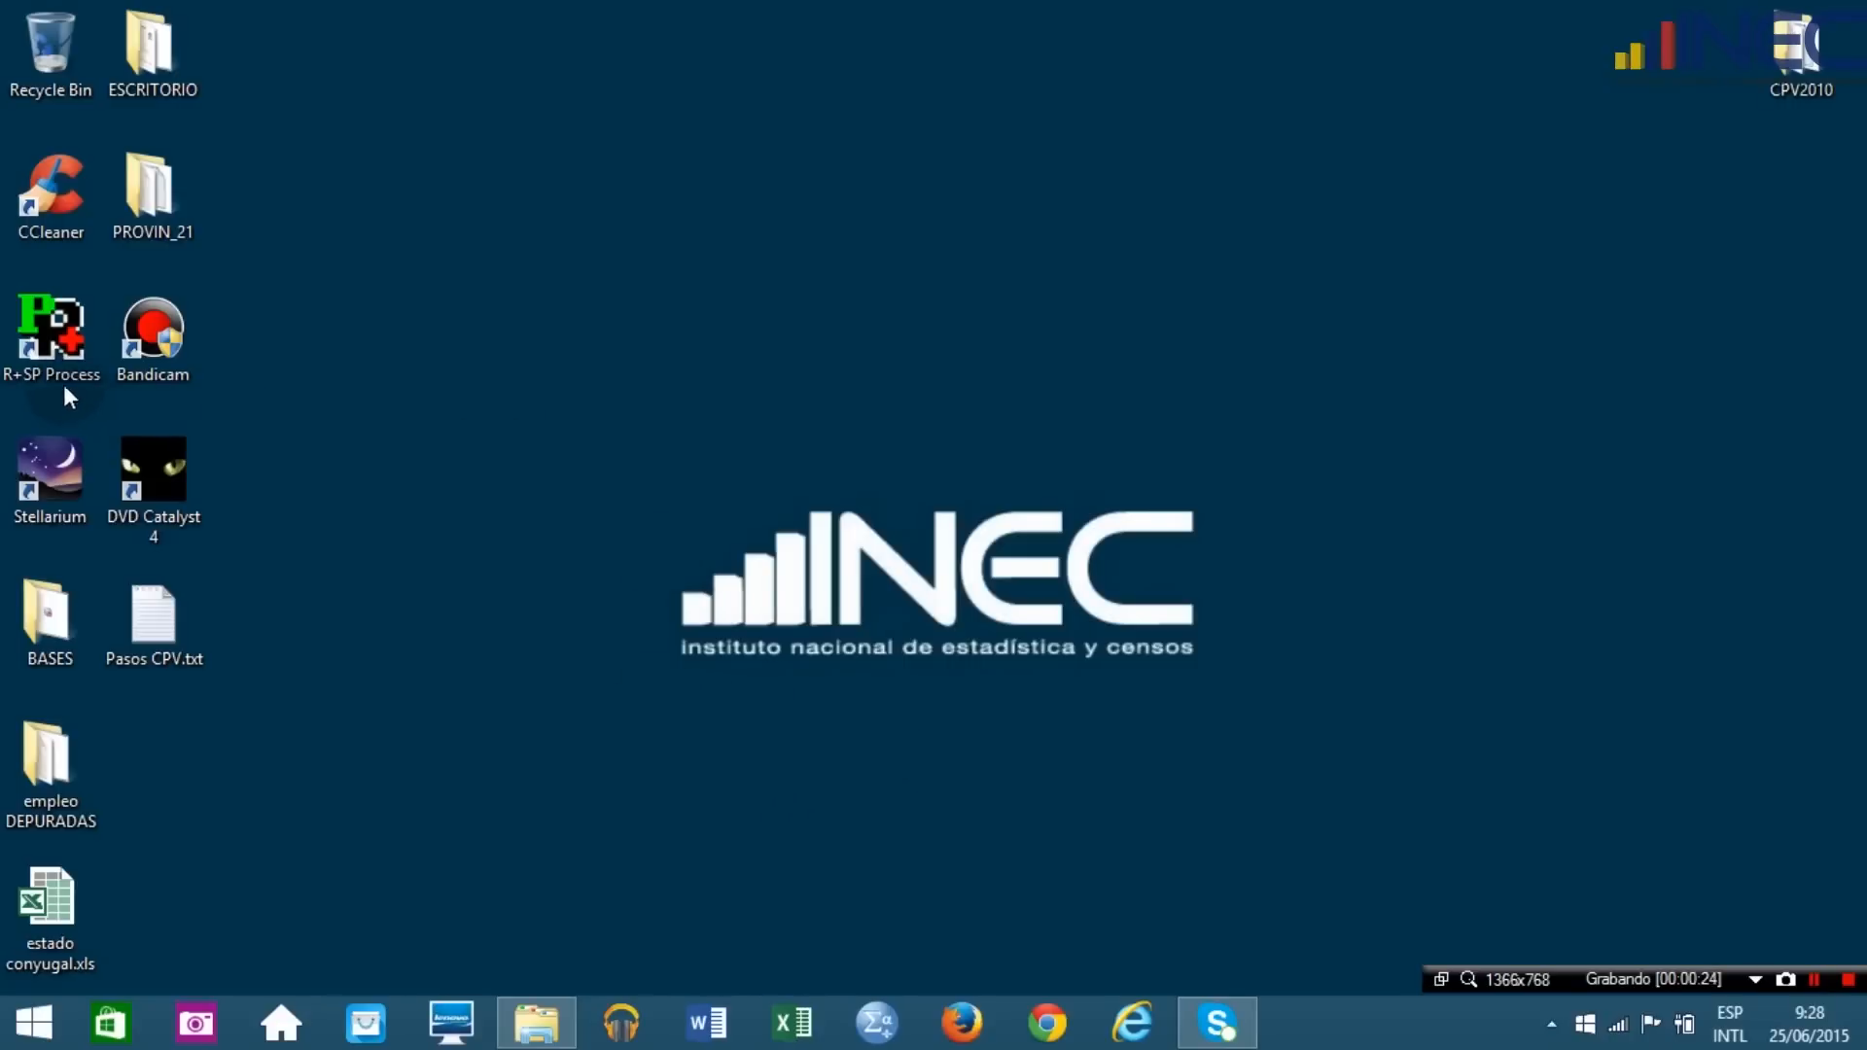
double_click(56, 329)
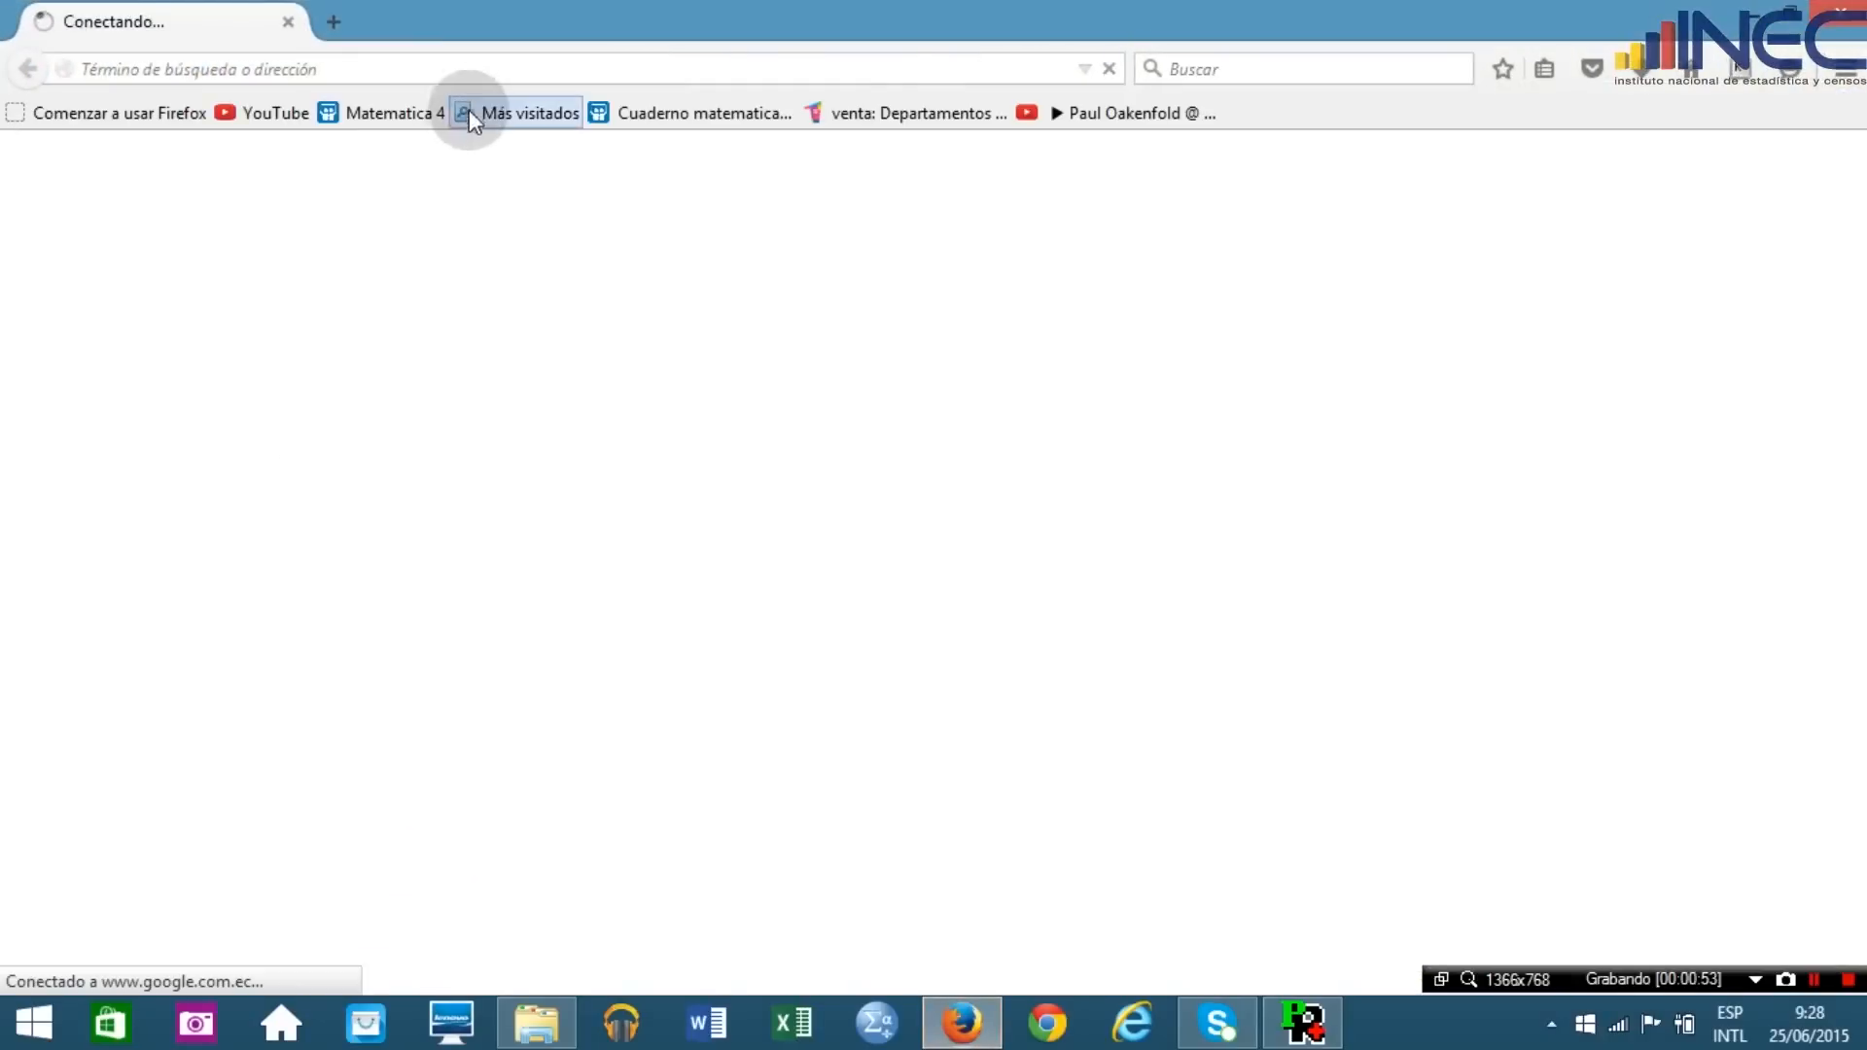
click(471, 64)
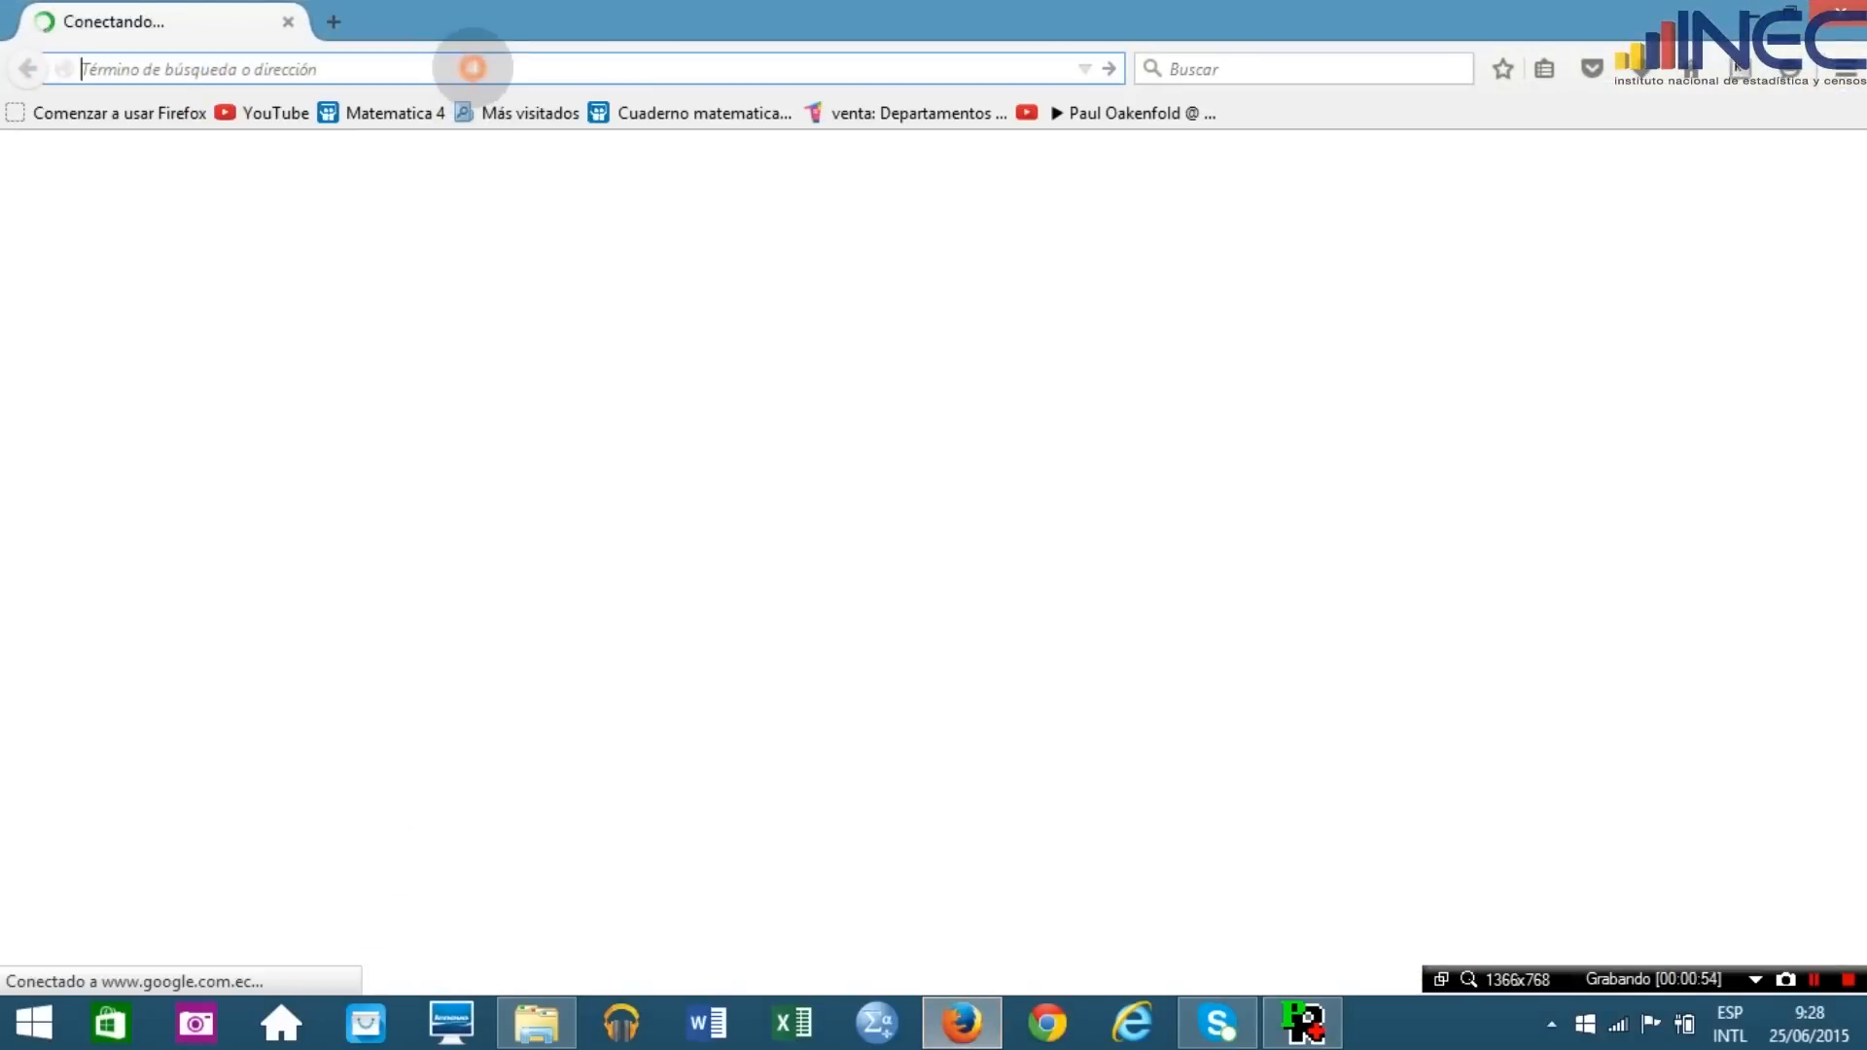
text(www.ecuadorencifras.gob.ec)
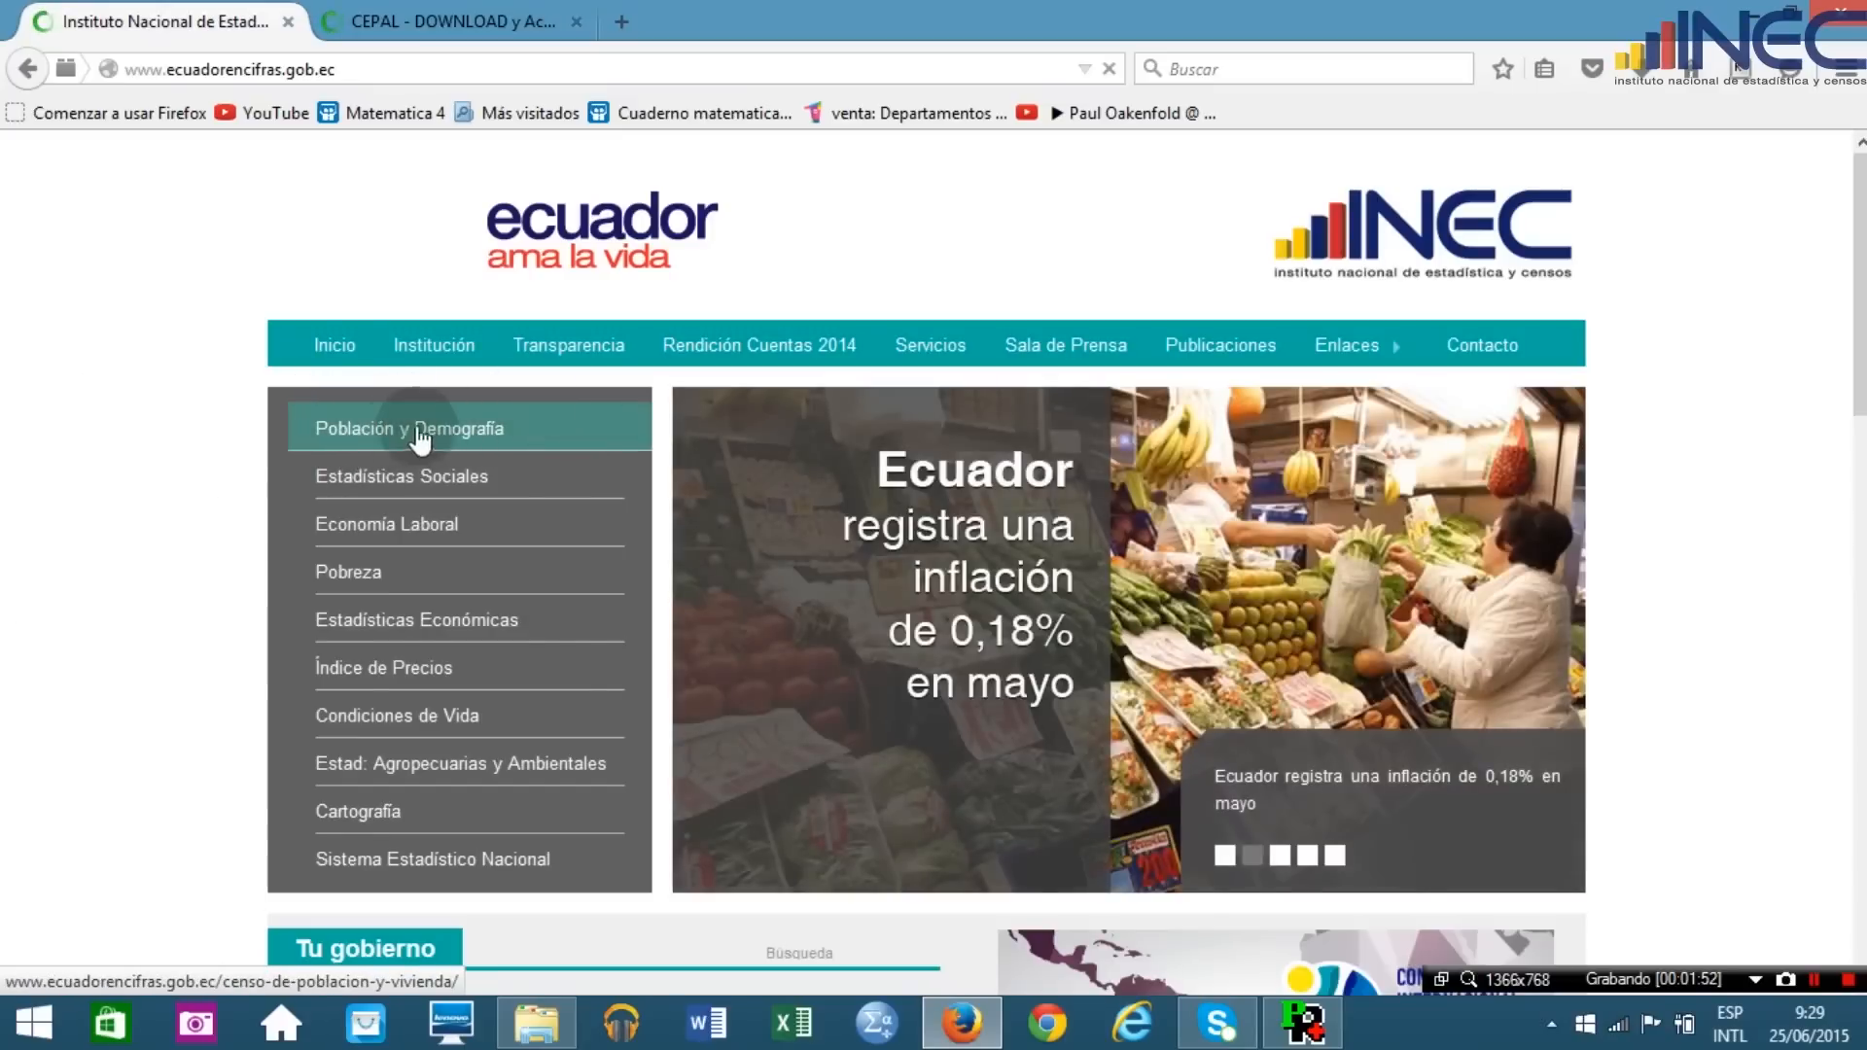
Go to the Población y Demografía section and its Base de Datos link under Información Técnica.
click(420, 439)
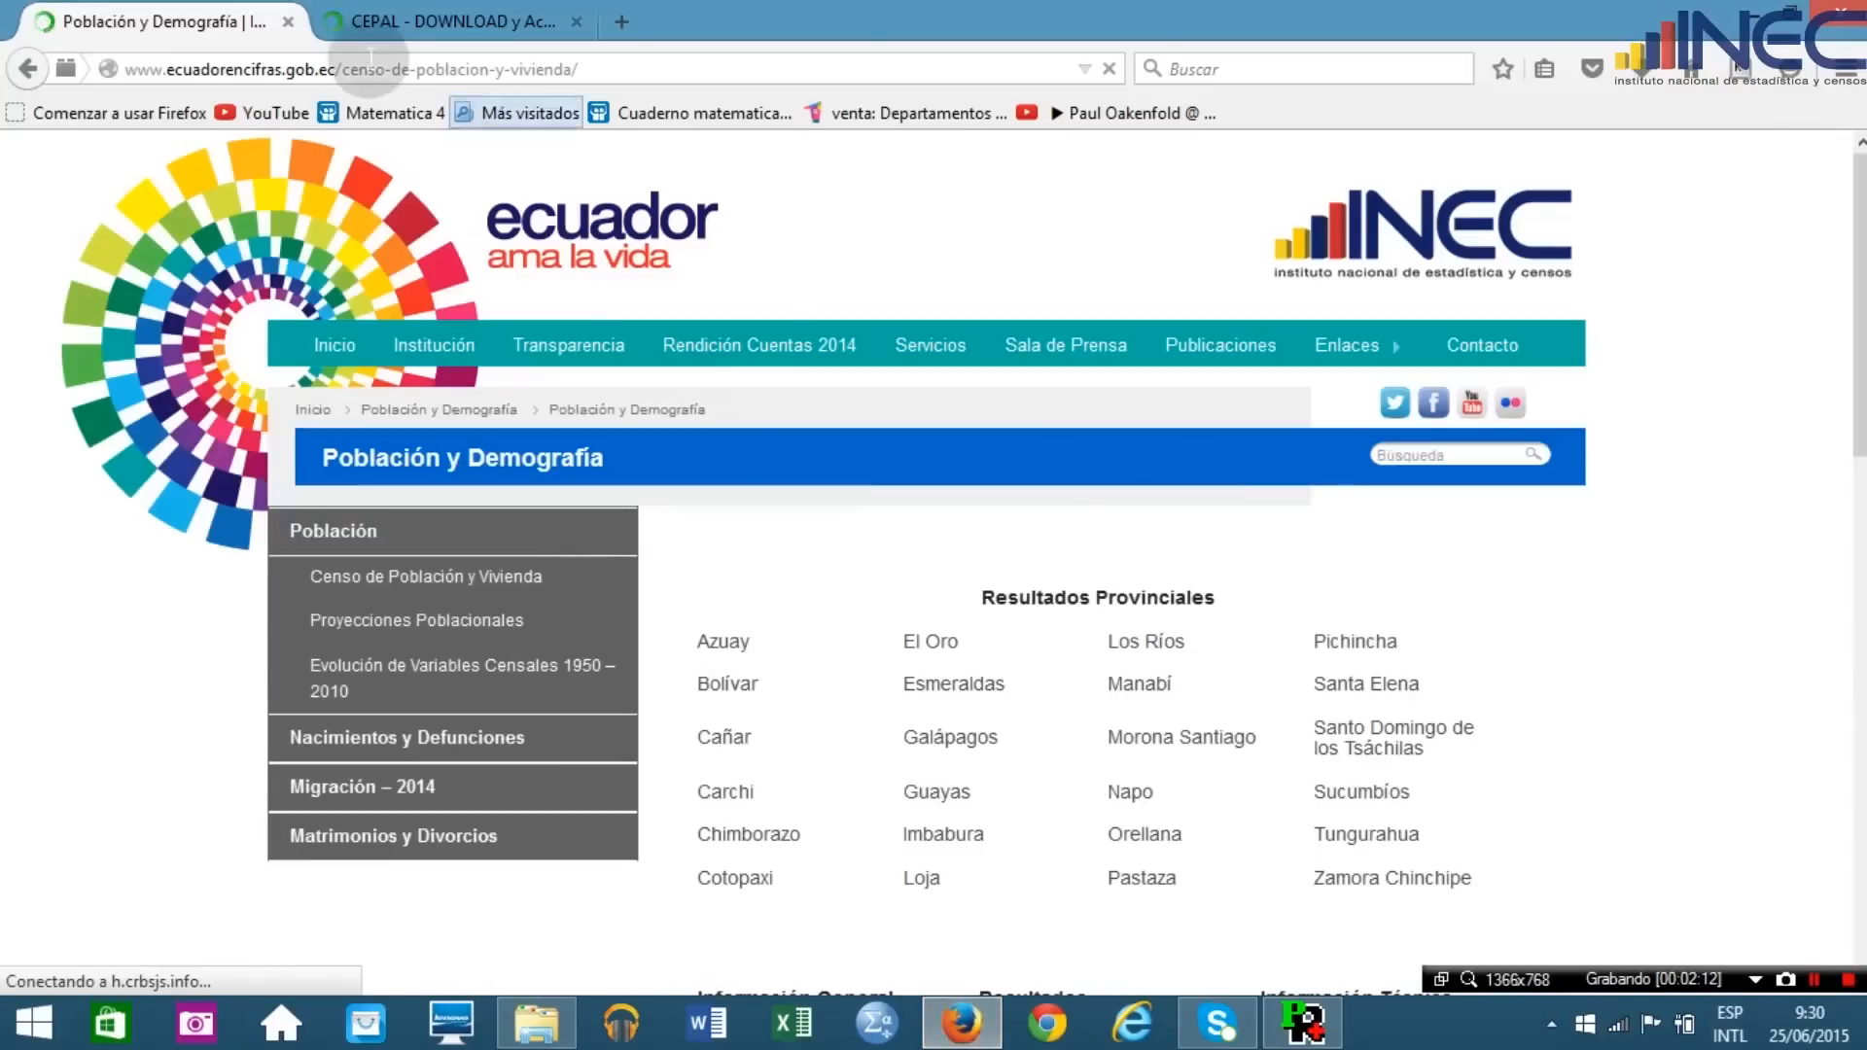
drag(1852, 345, 1852, 583)
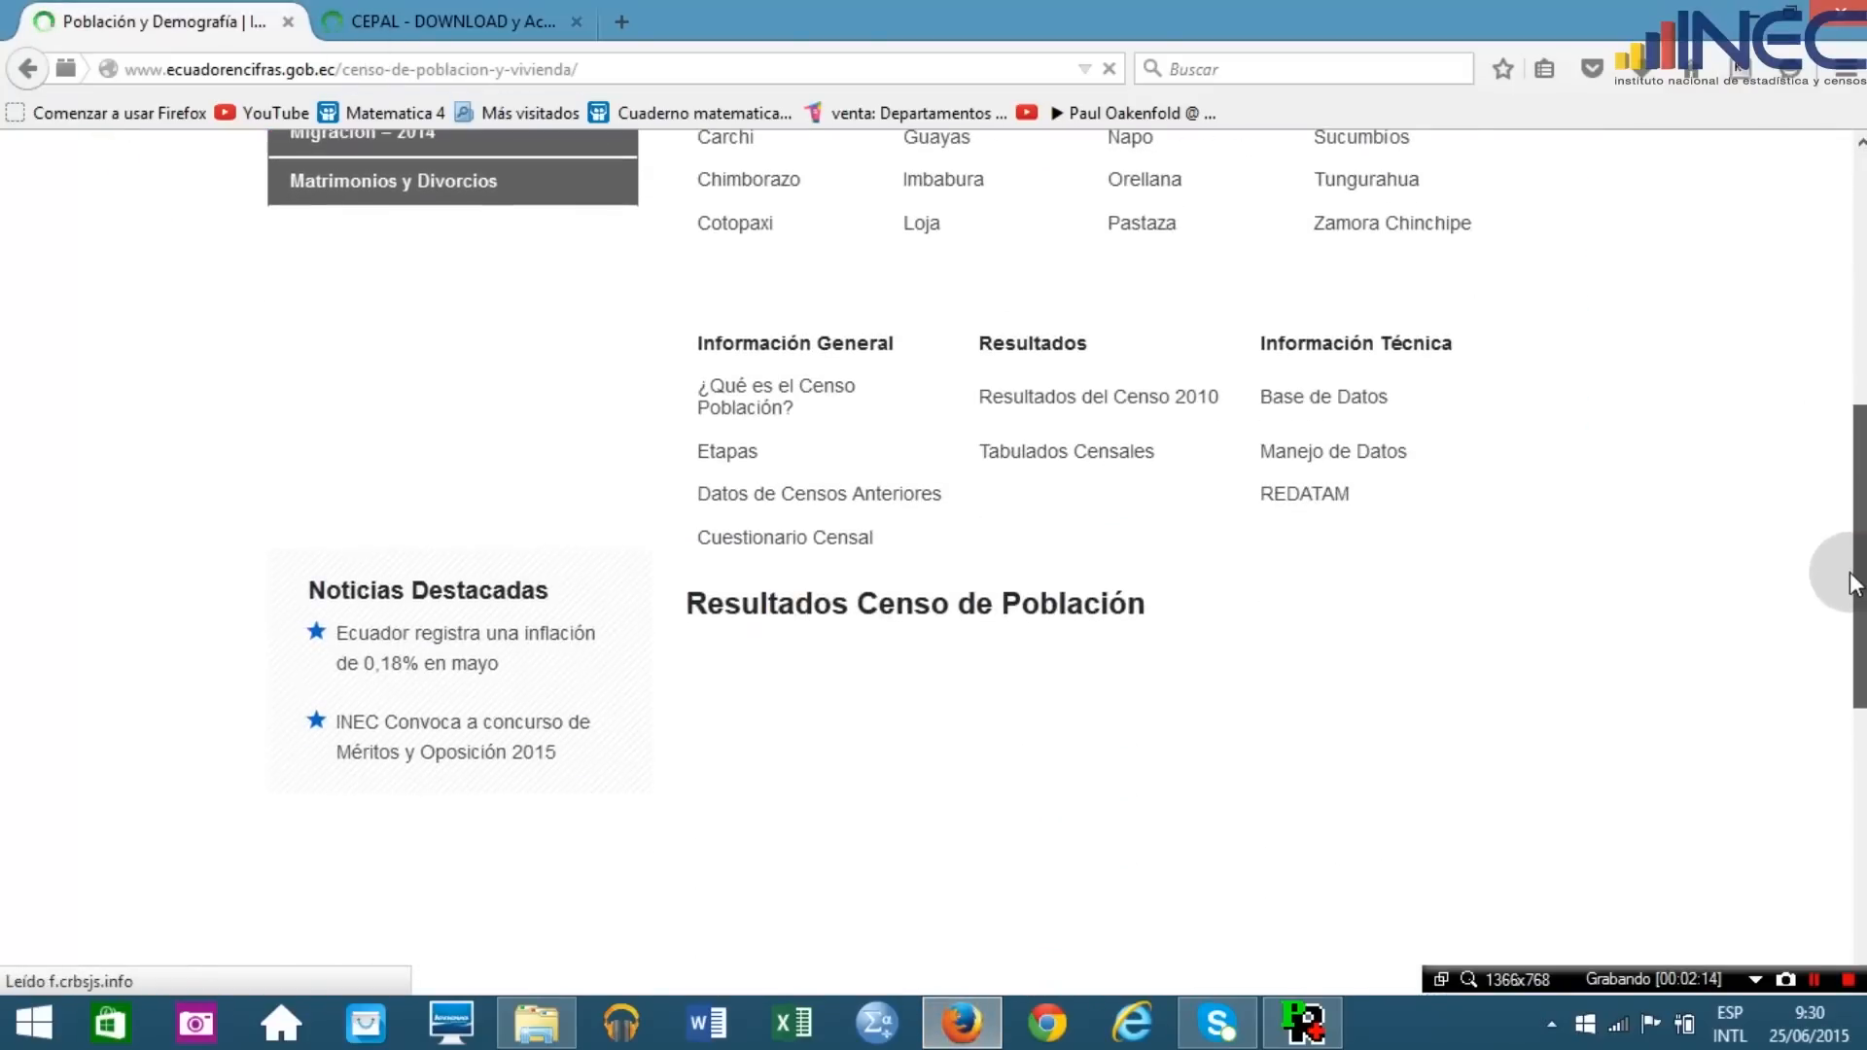
click(1349, 408)
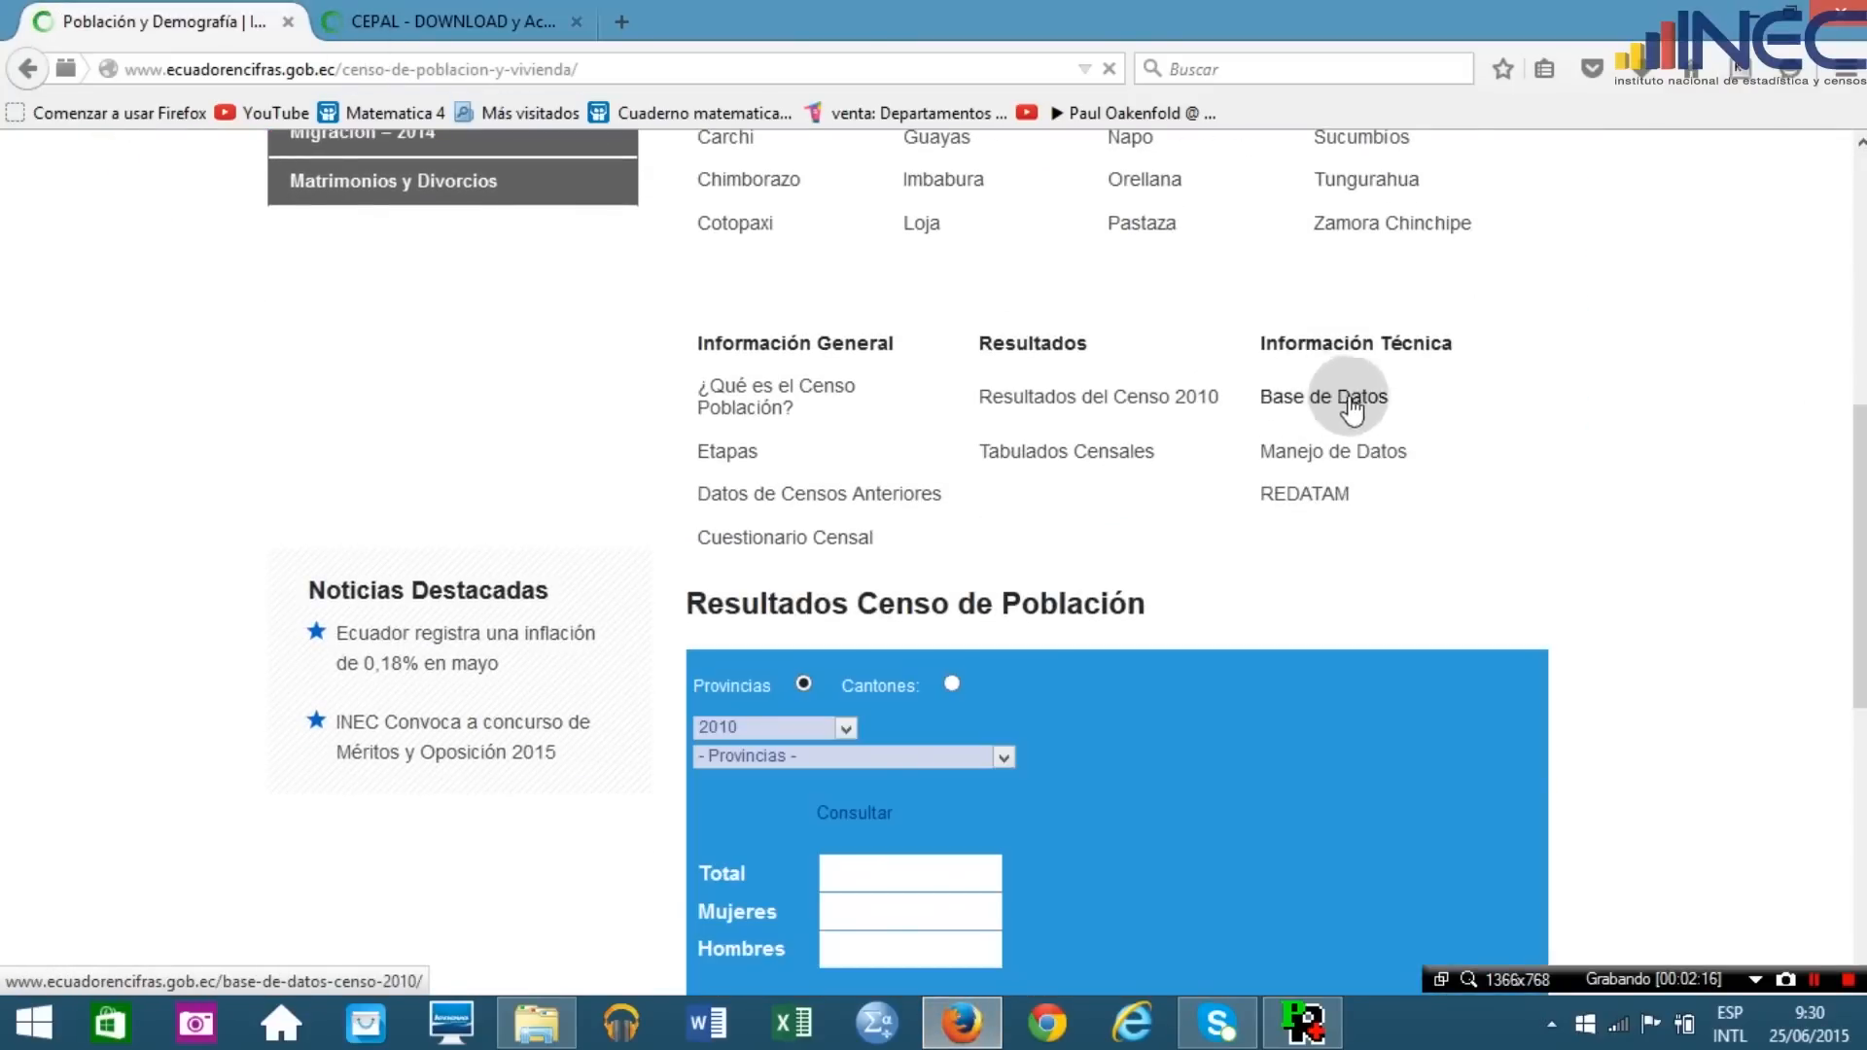
Clear the desktop of open windows and examine the files in the CPV2010 folder, closing the folder when done.
click(1760, 17)
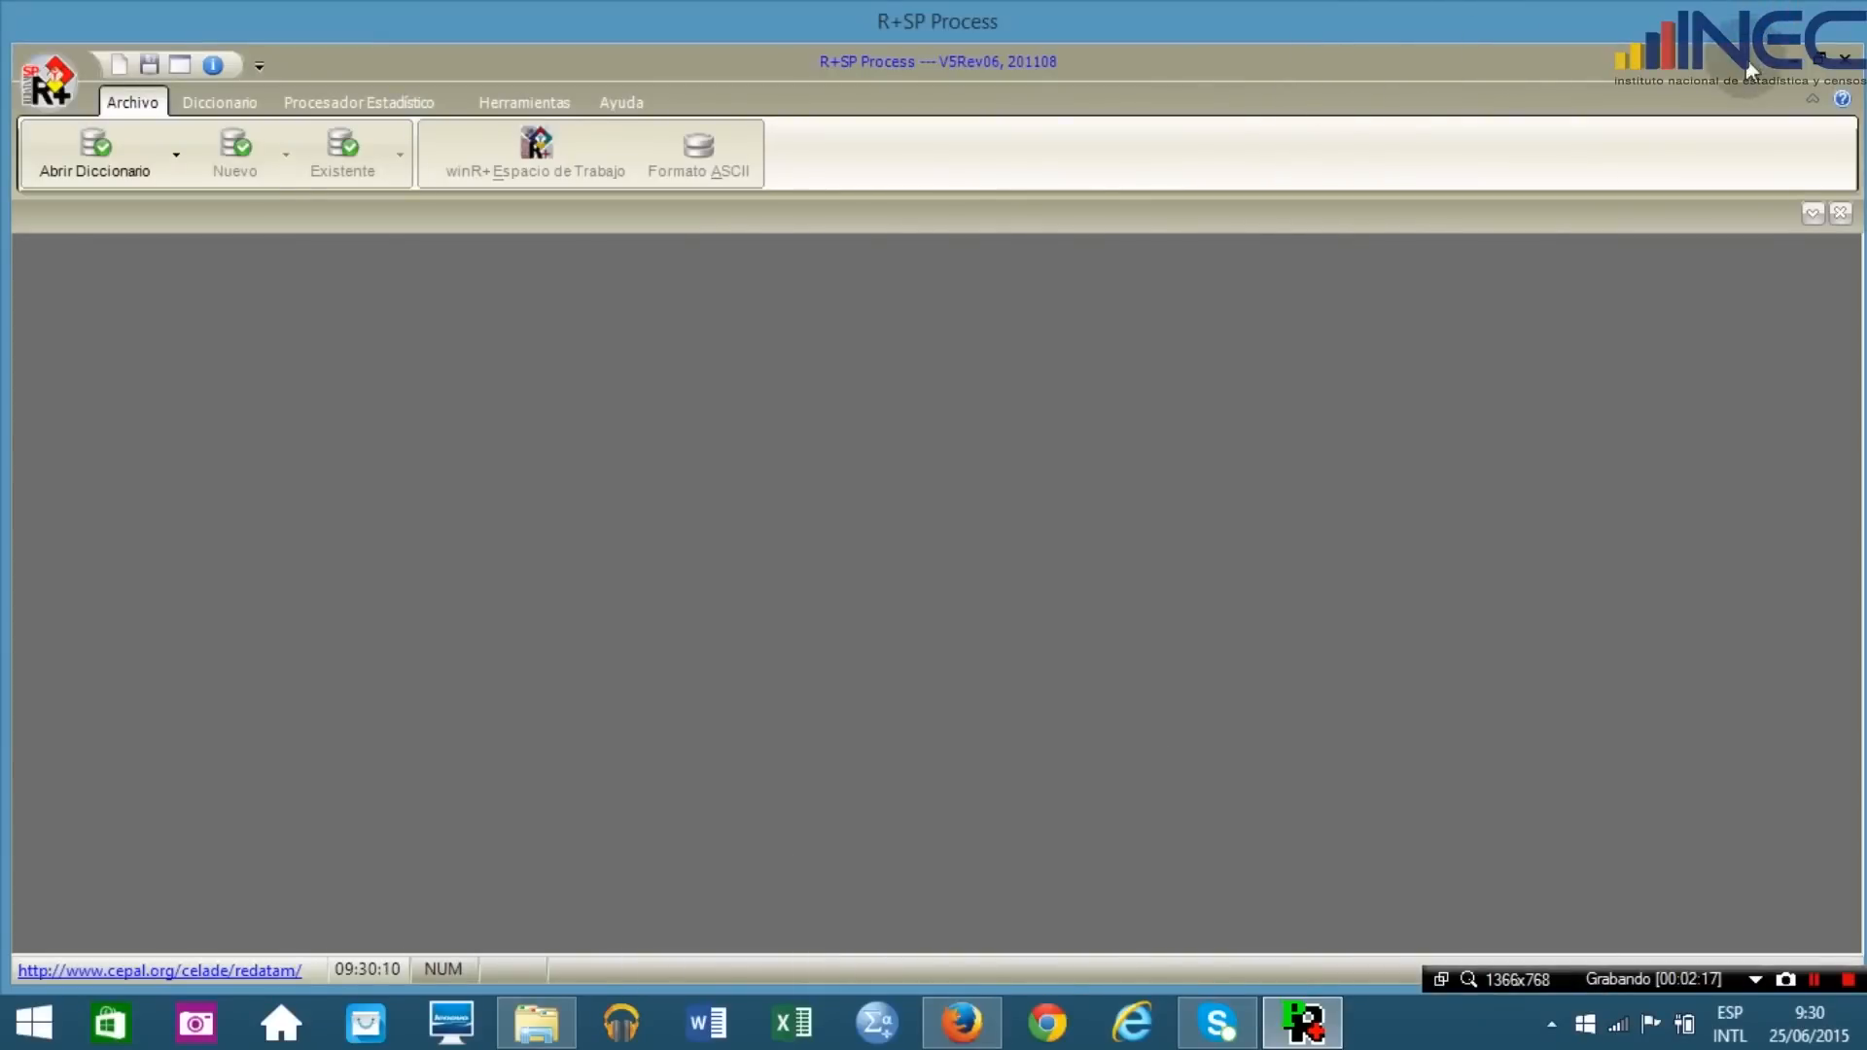
click(1794, 58)
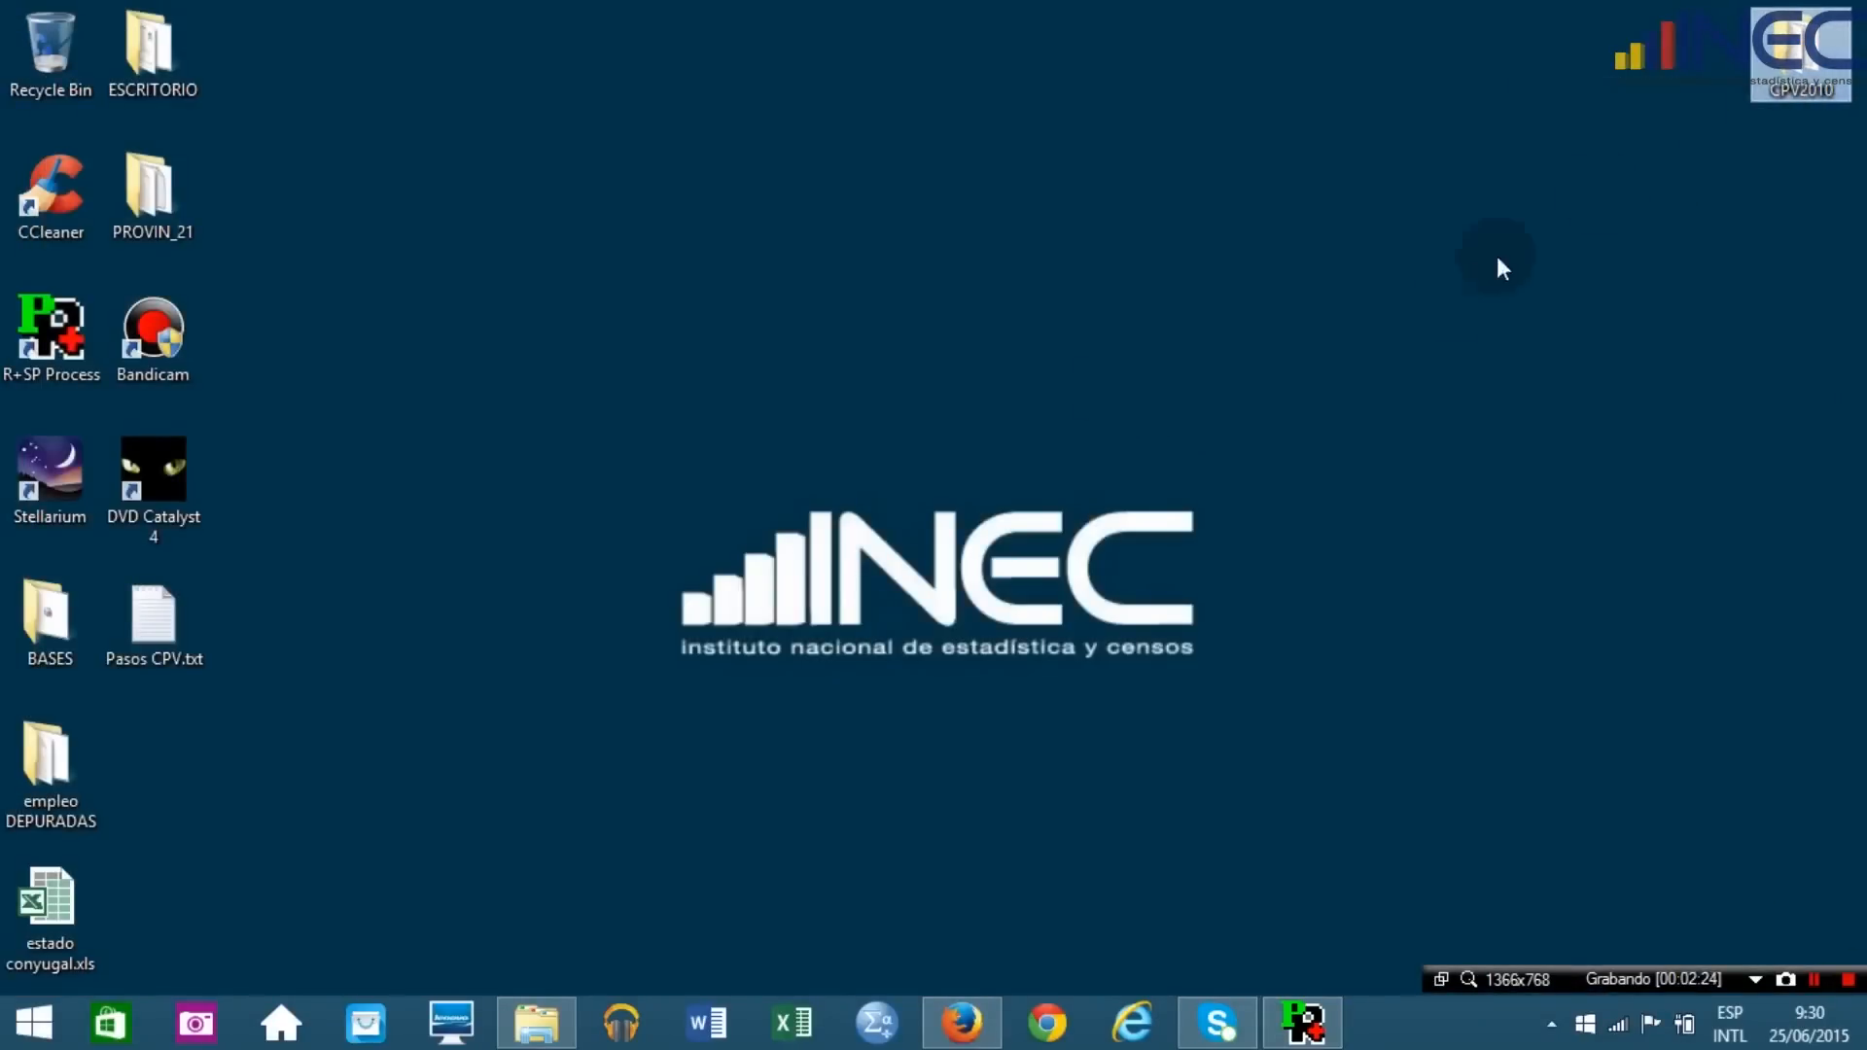
double_click(1794, 59)
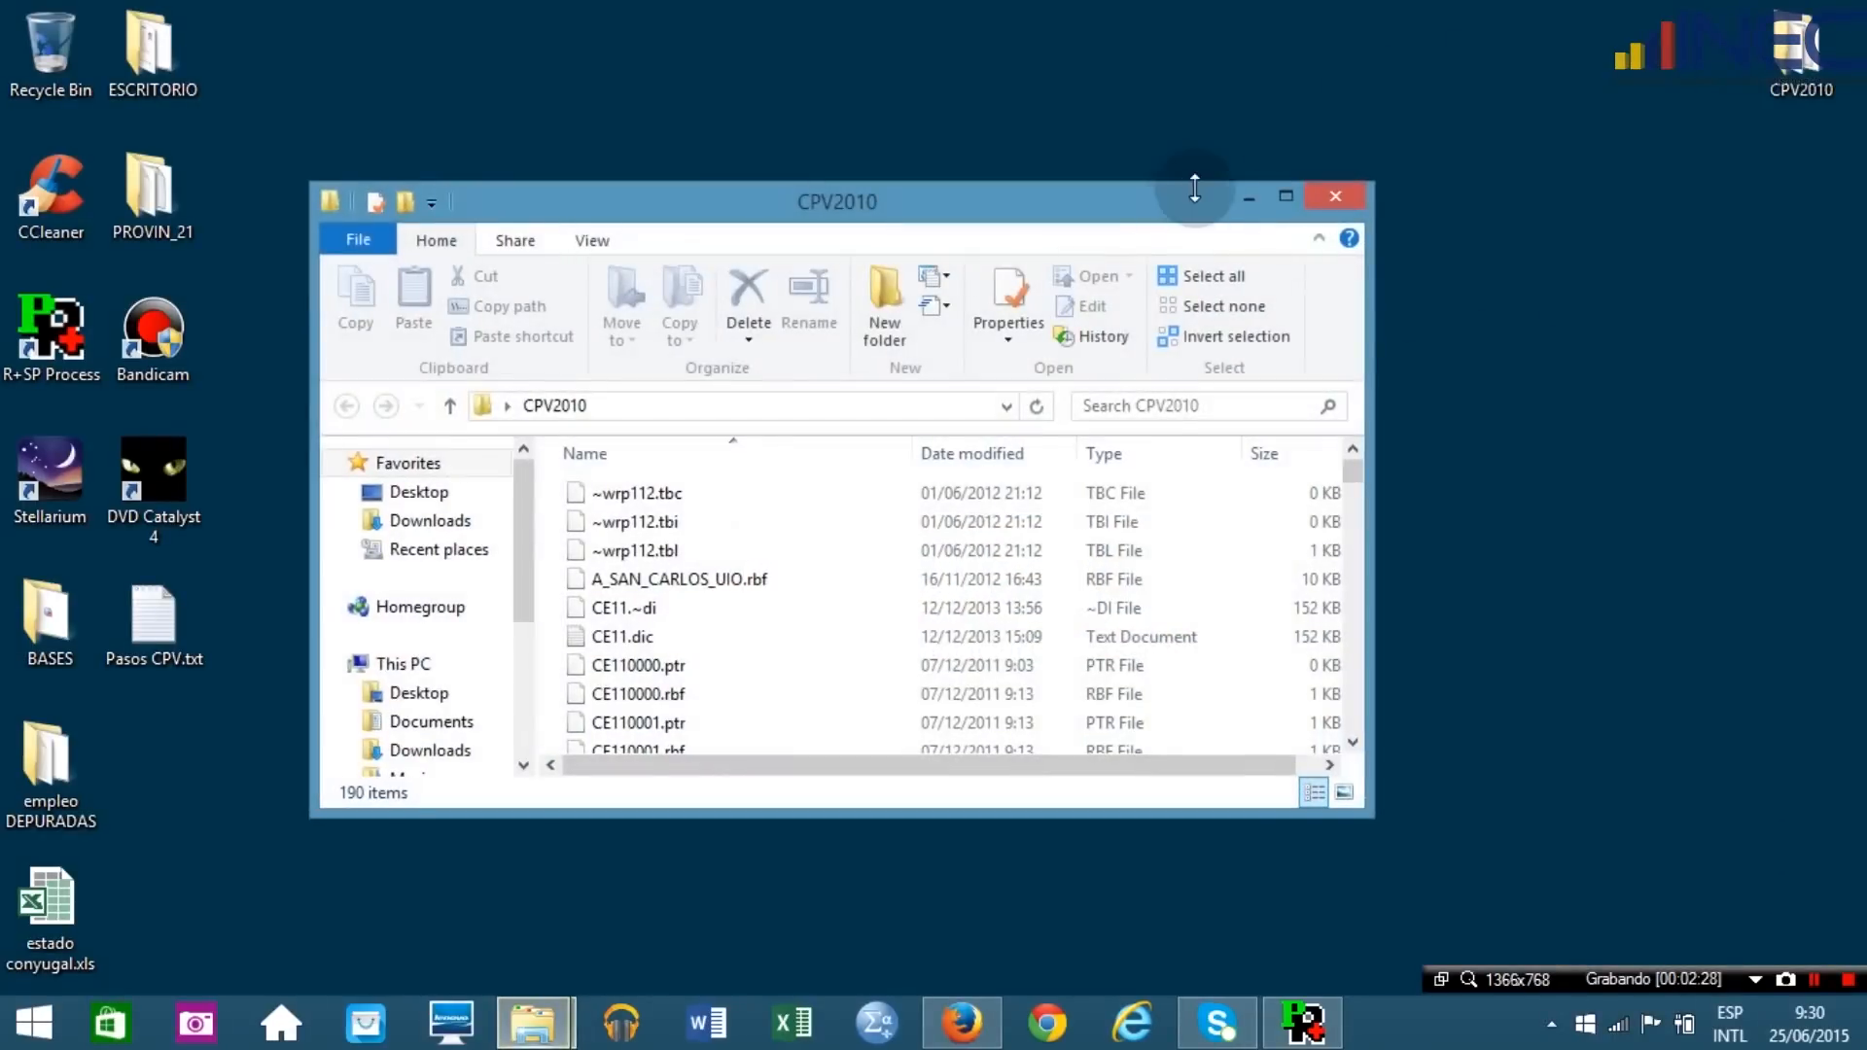
click(1285, 196)
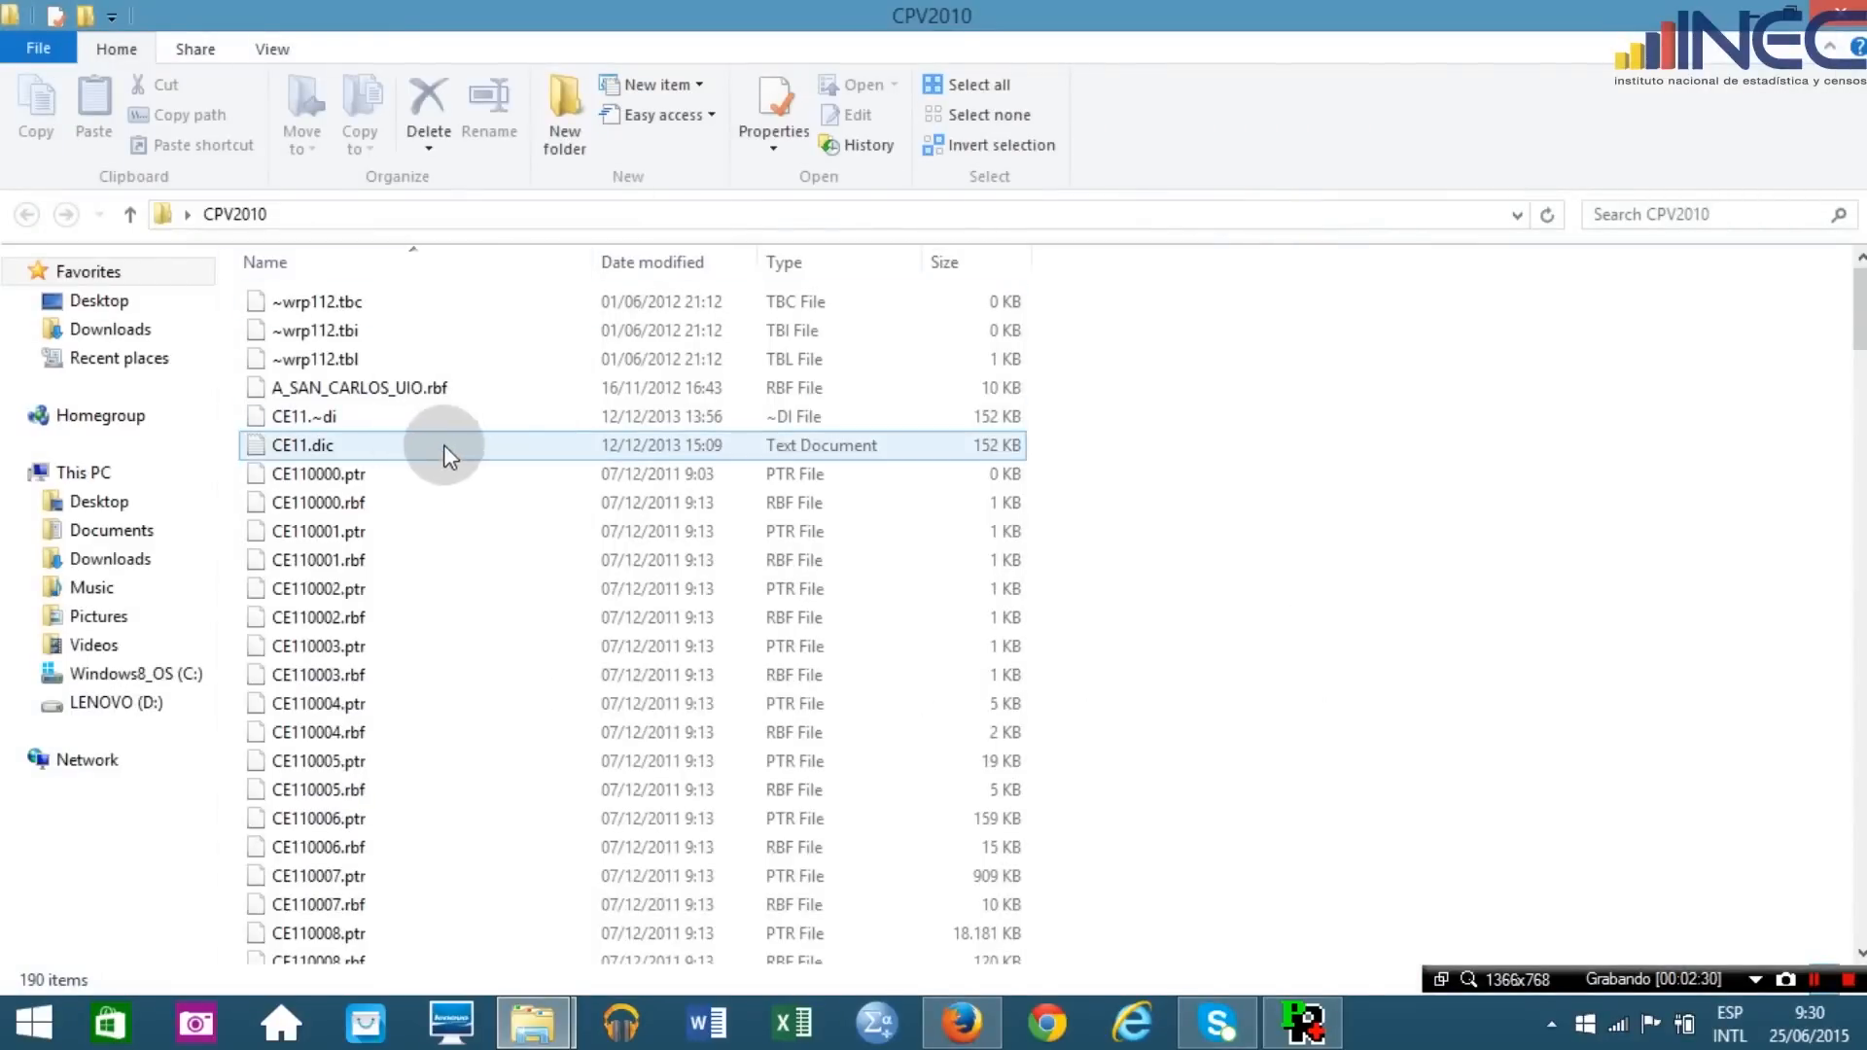
drag(555, 477, 286, 978)
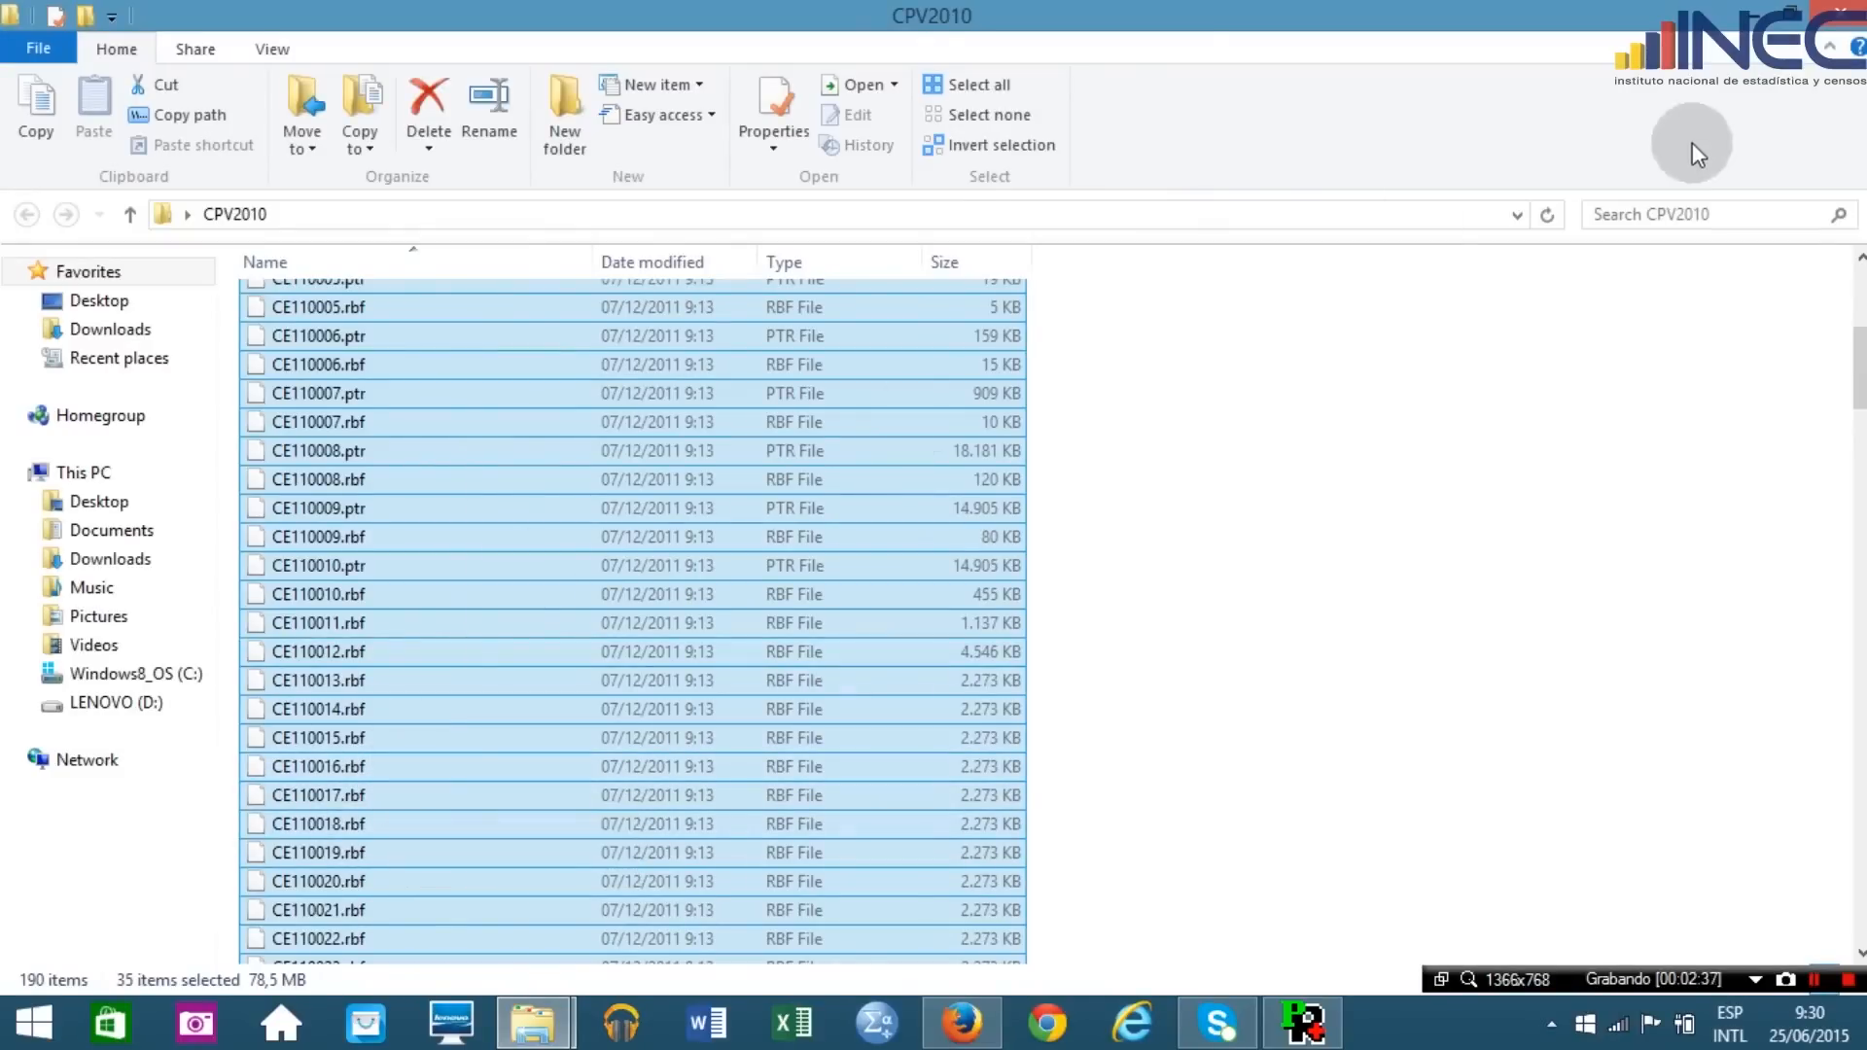
click(1845, 29)
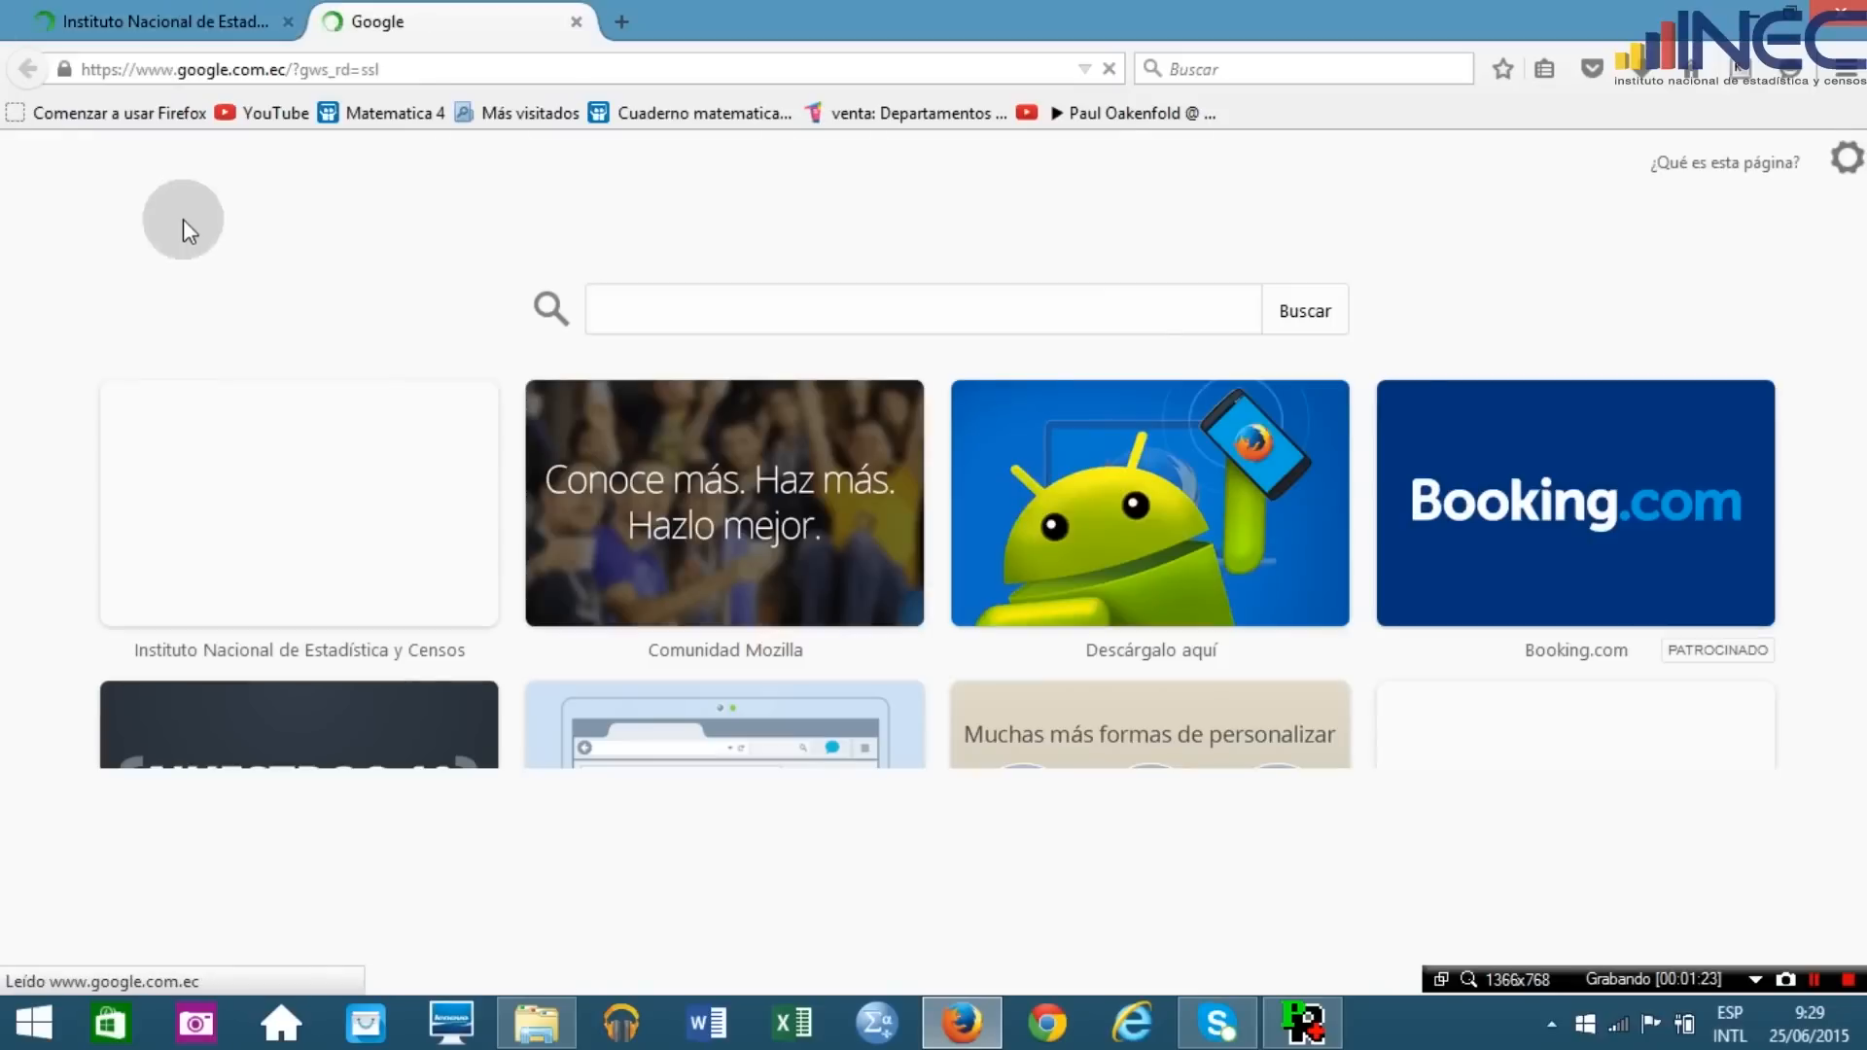
Enter "redatam" as the Google search term.
text(redatma)
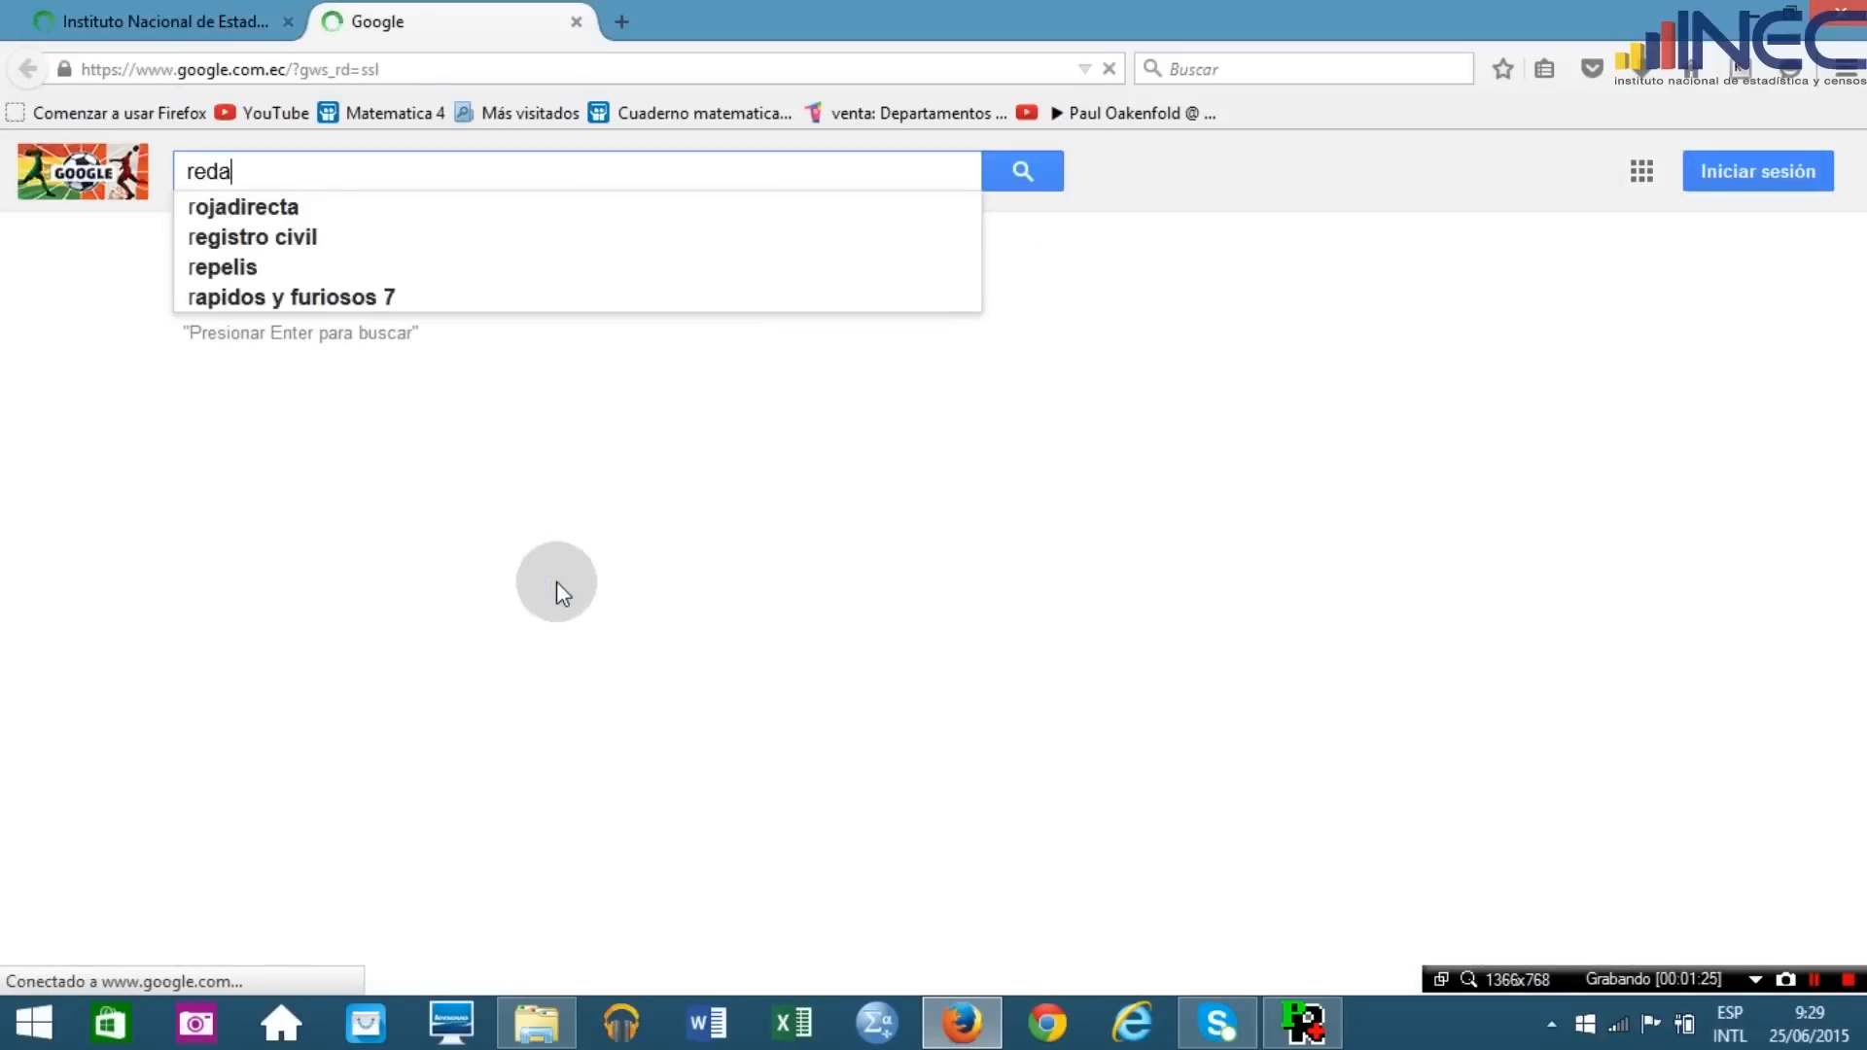
key(BackSpace)
key(BackSpace)
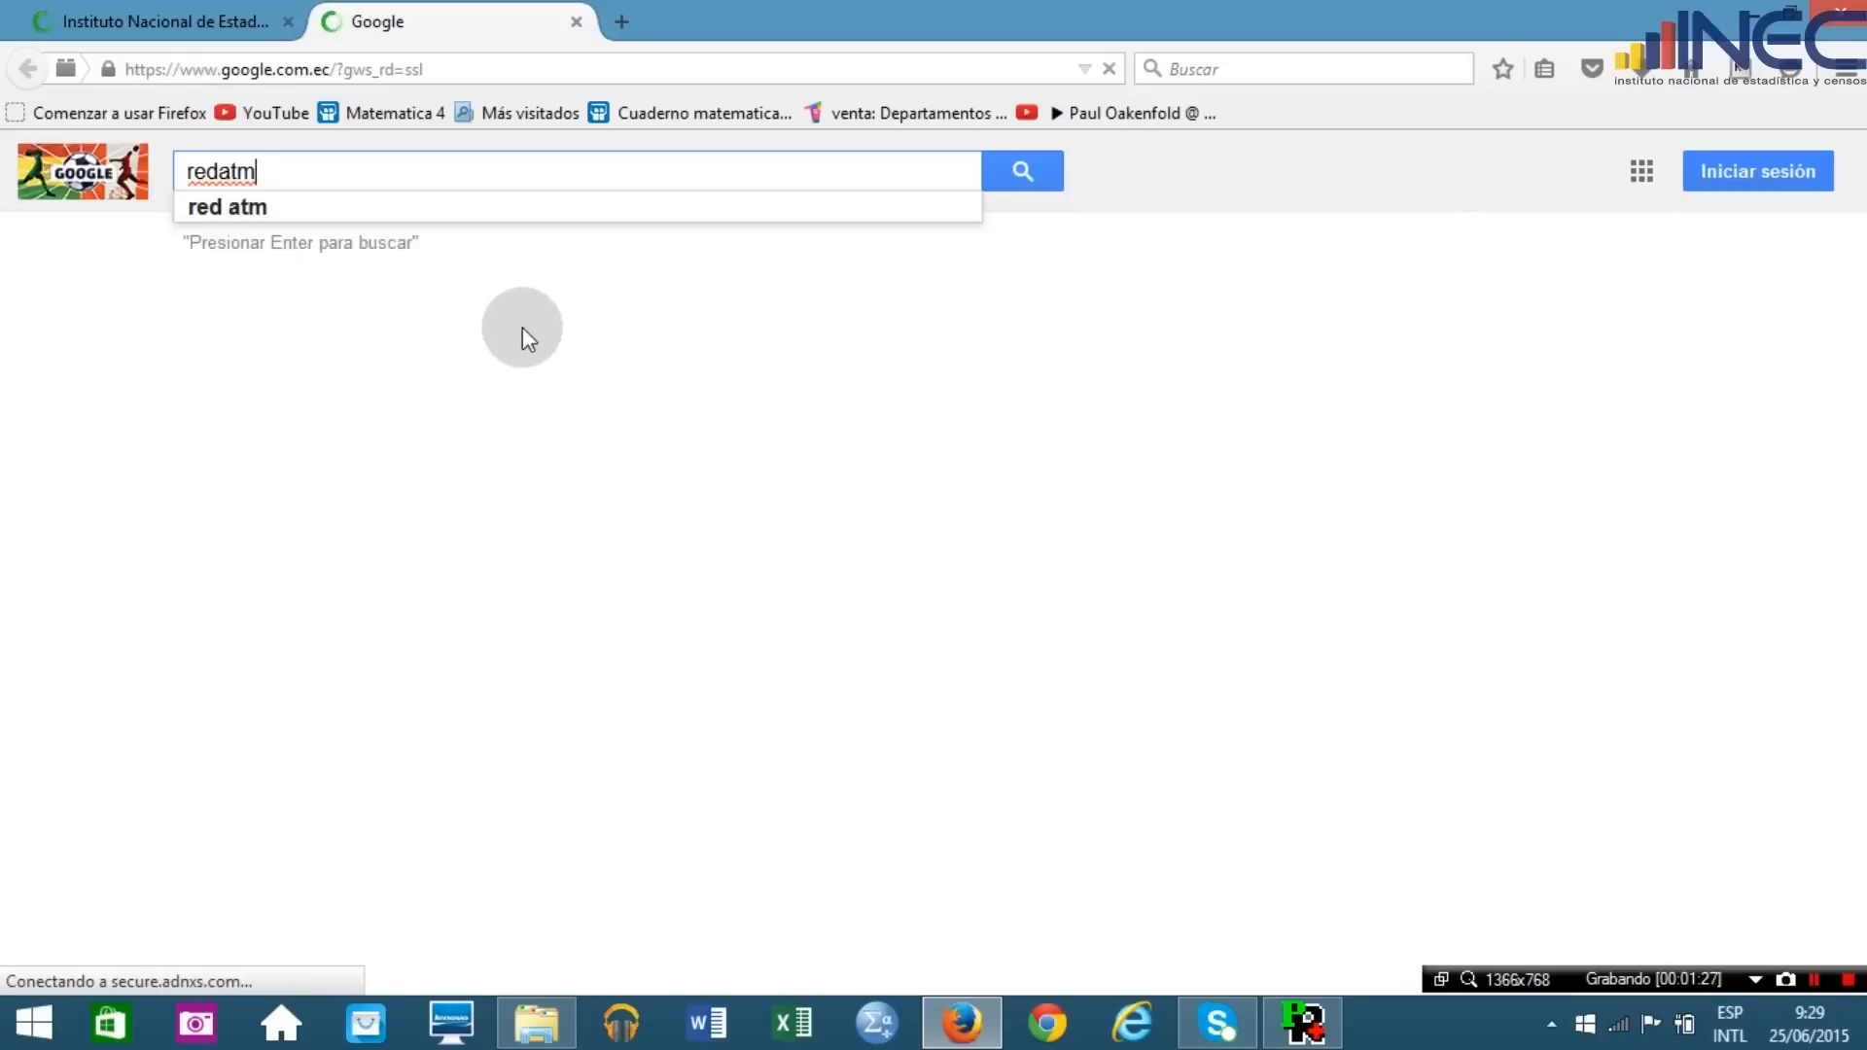
text(am)
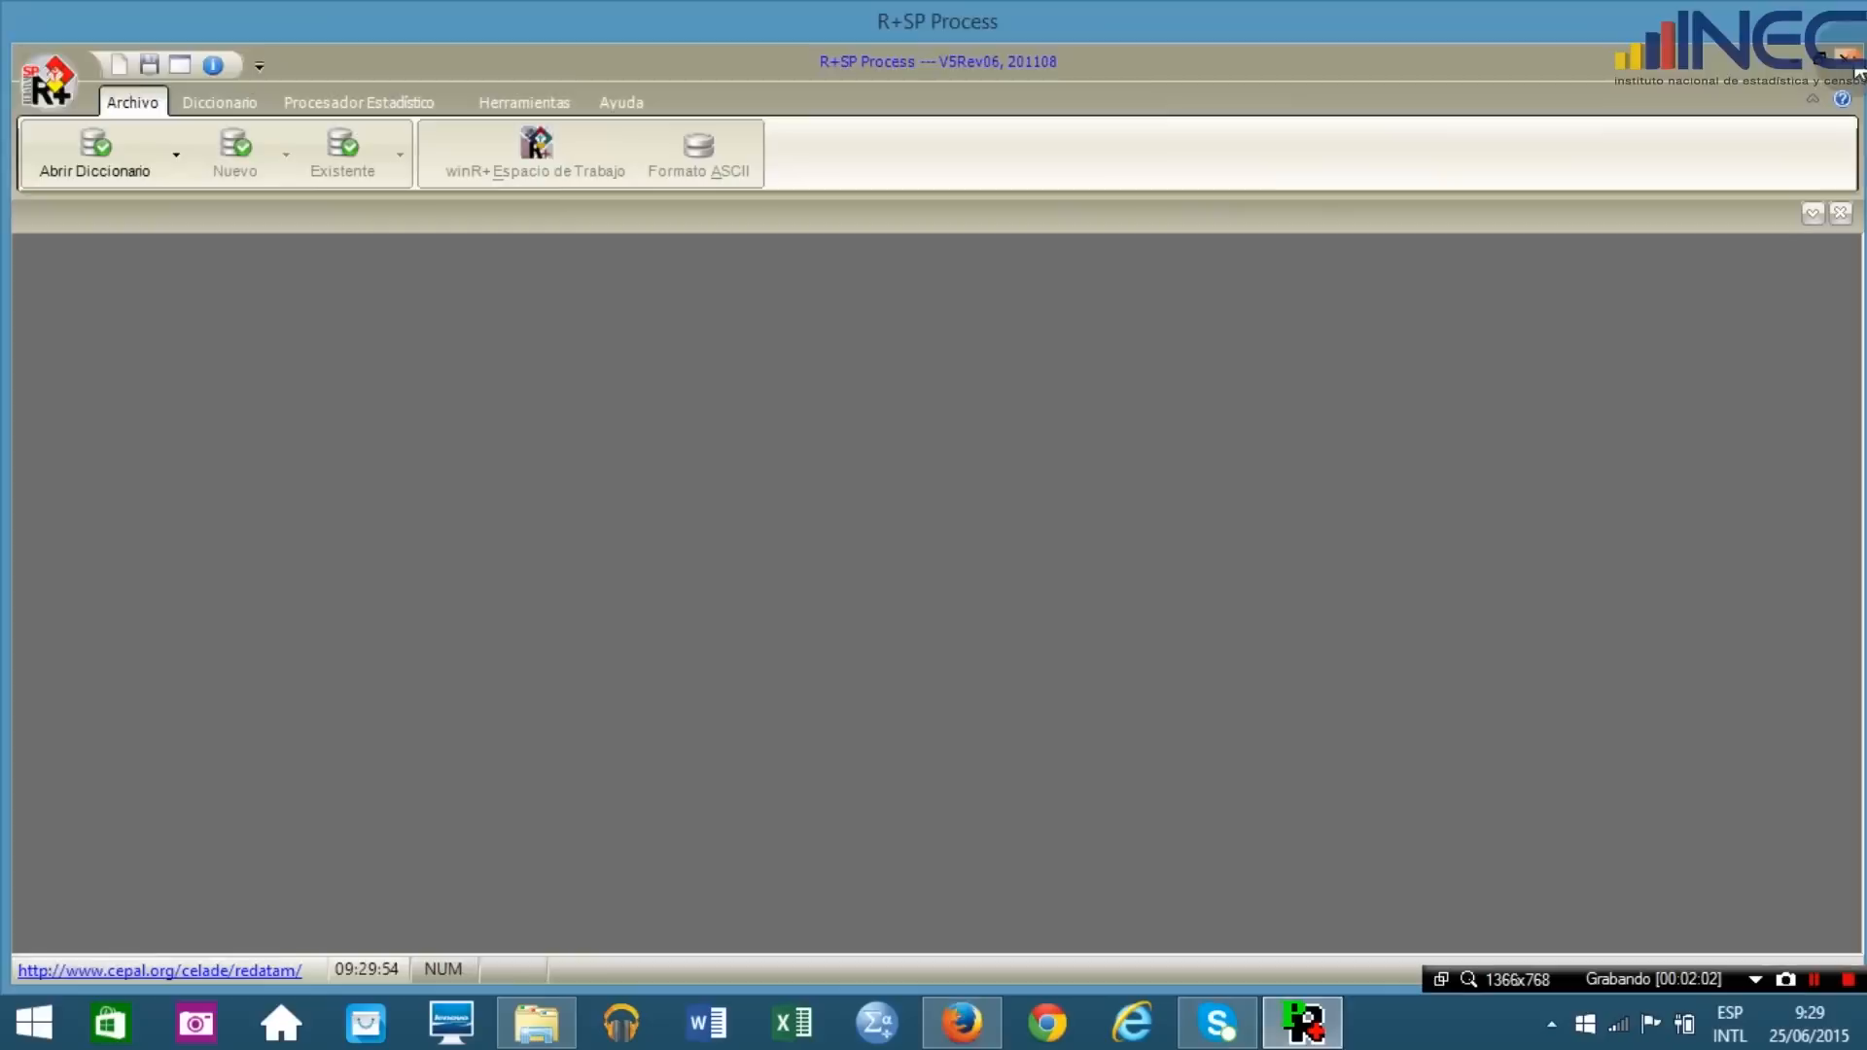
Restart R+SP Process from the desktop and dismiss its welcome window.
click(1844, 56)
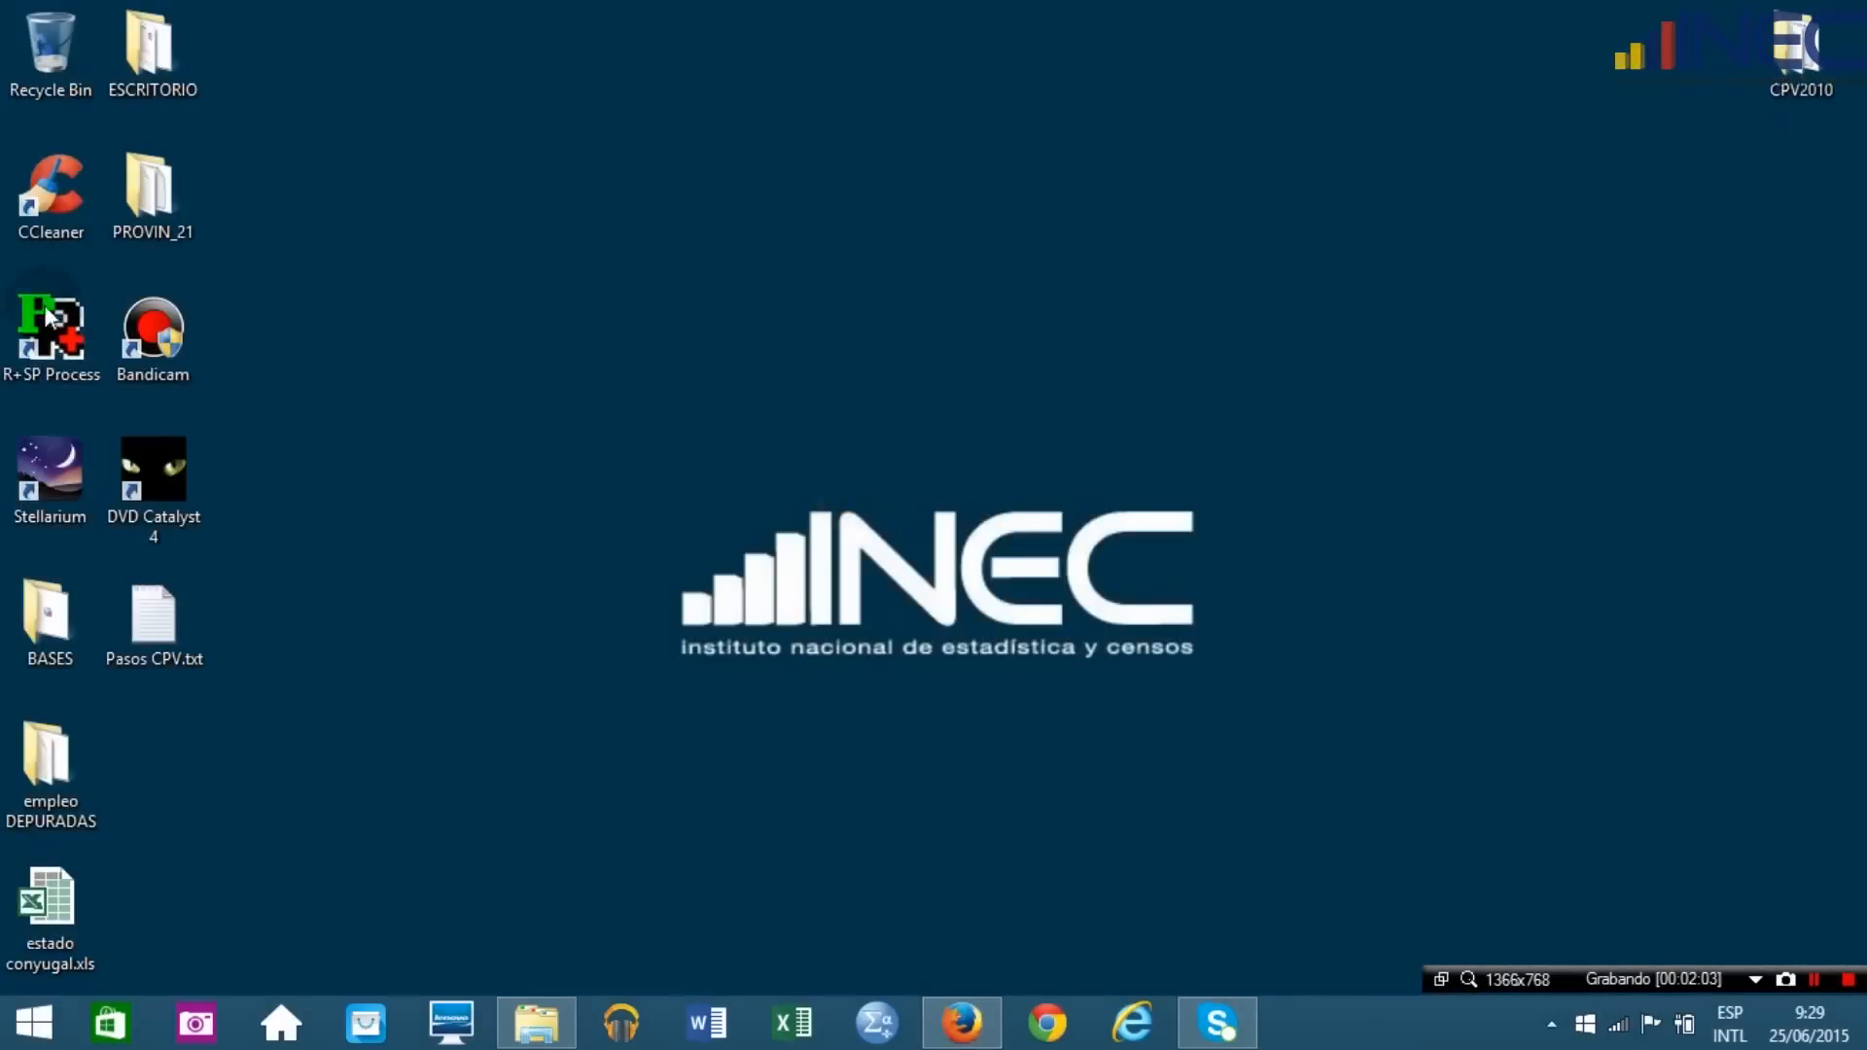
double_click(49, 370)
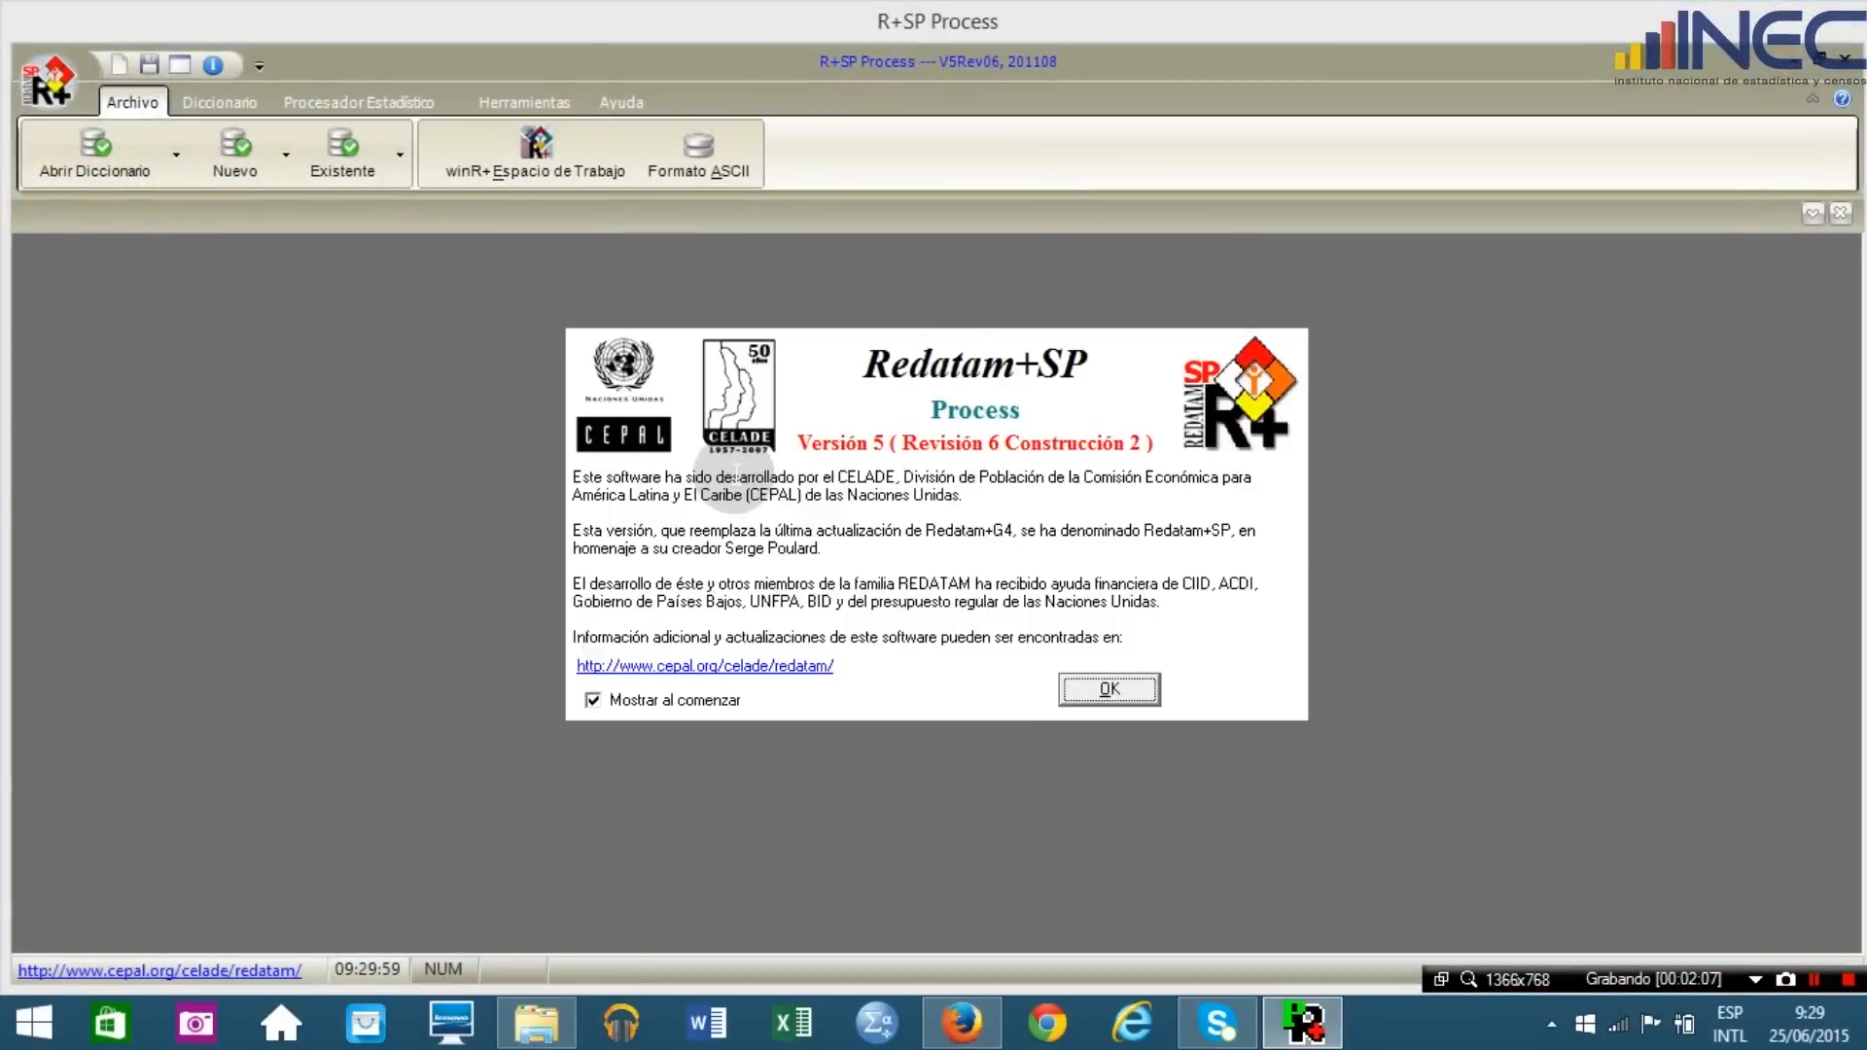
click(1102, 697)
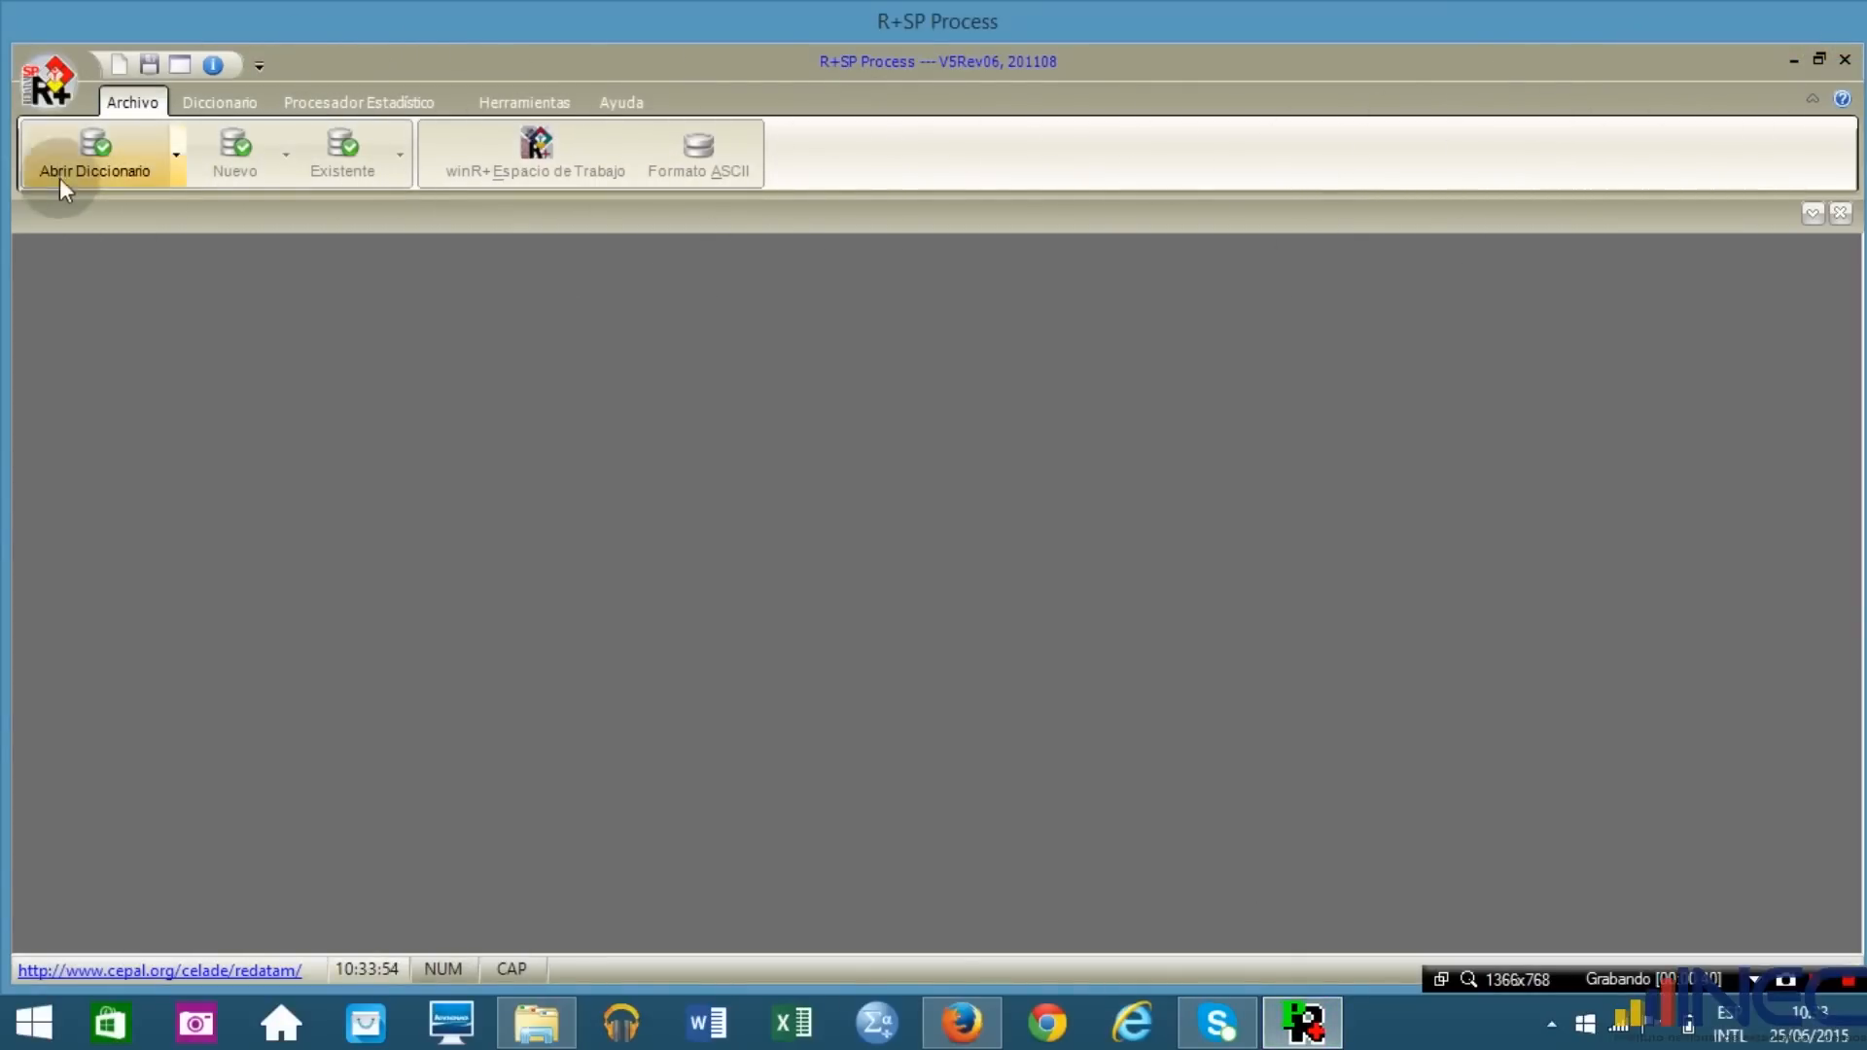
Load the census dictionary CE11.dic from the CPV2010 folder on the Desktop.
click(68, 154)
click(1013, 273)
click(782, 307)
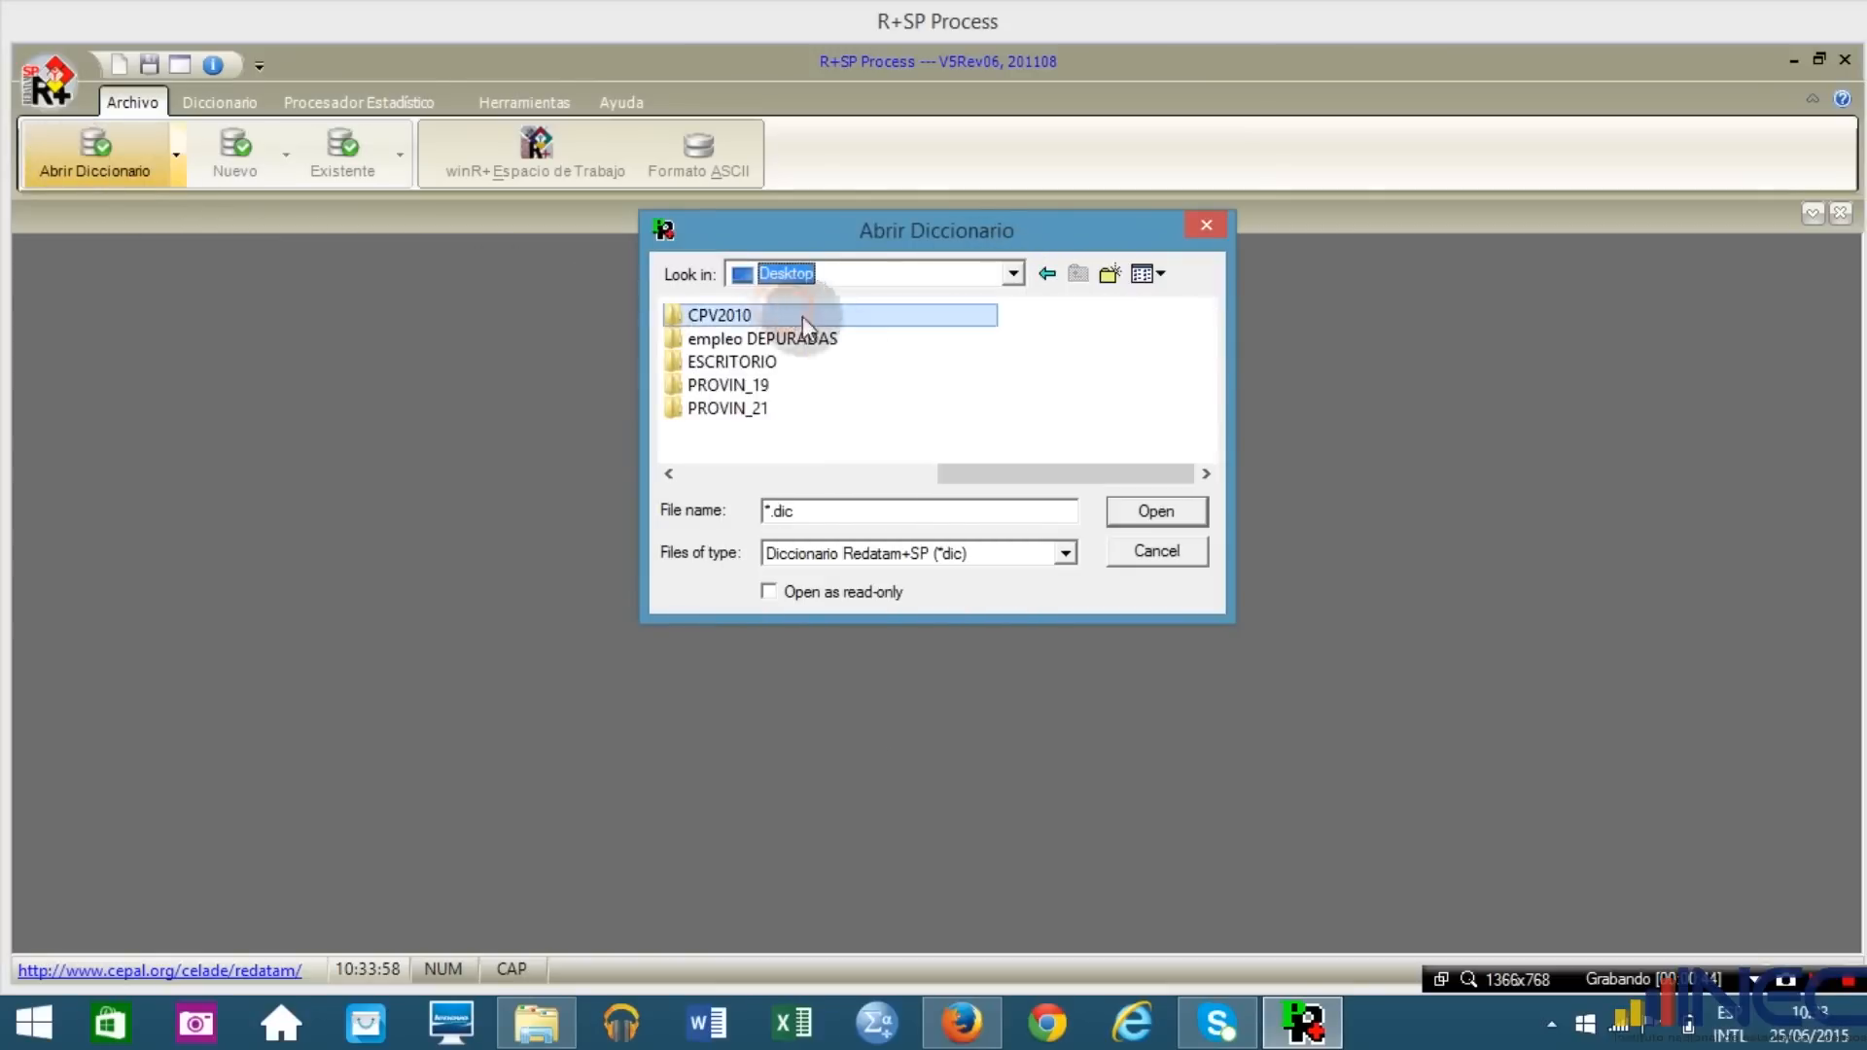
double_click(724, 319)
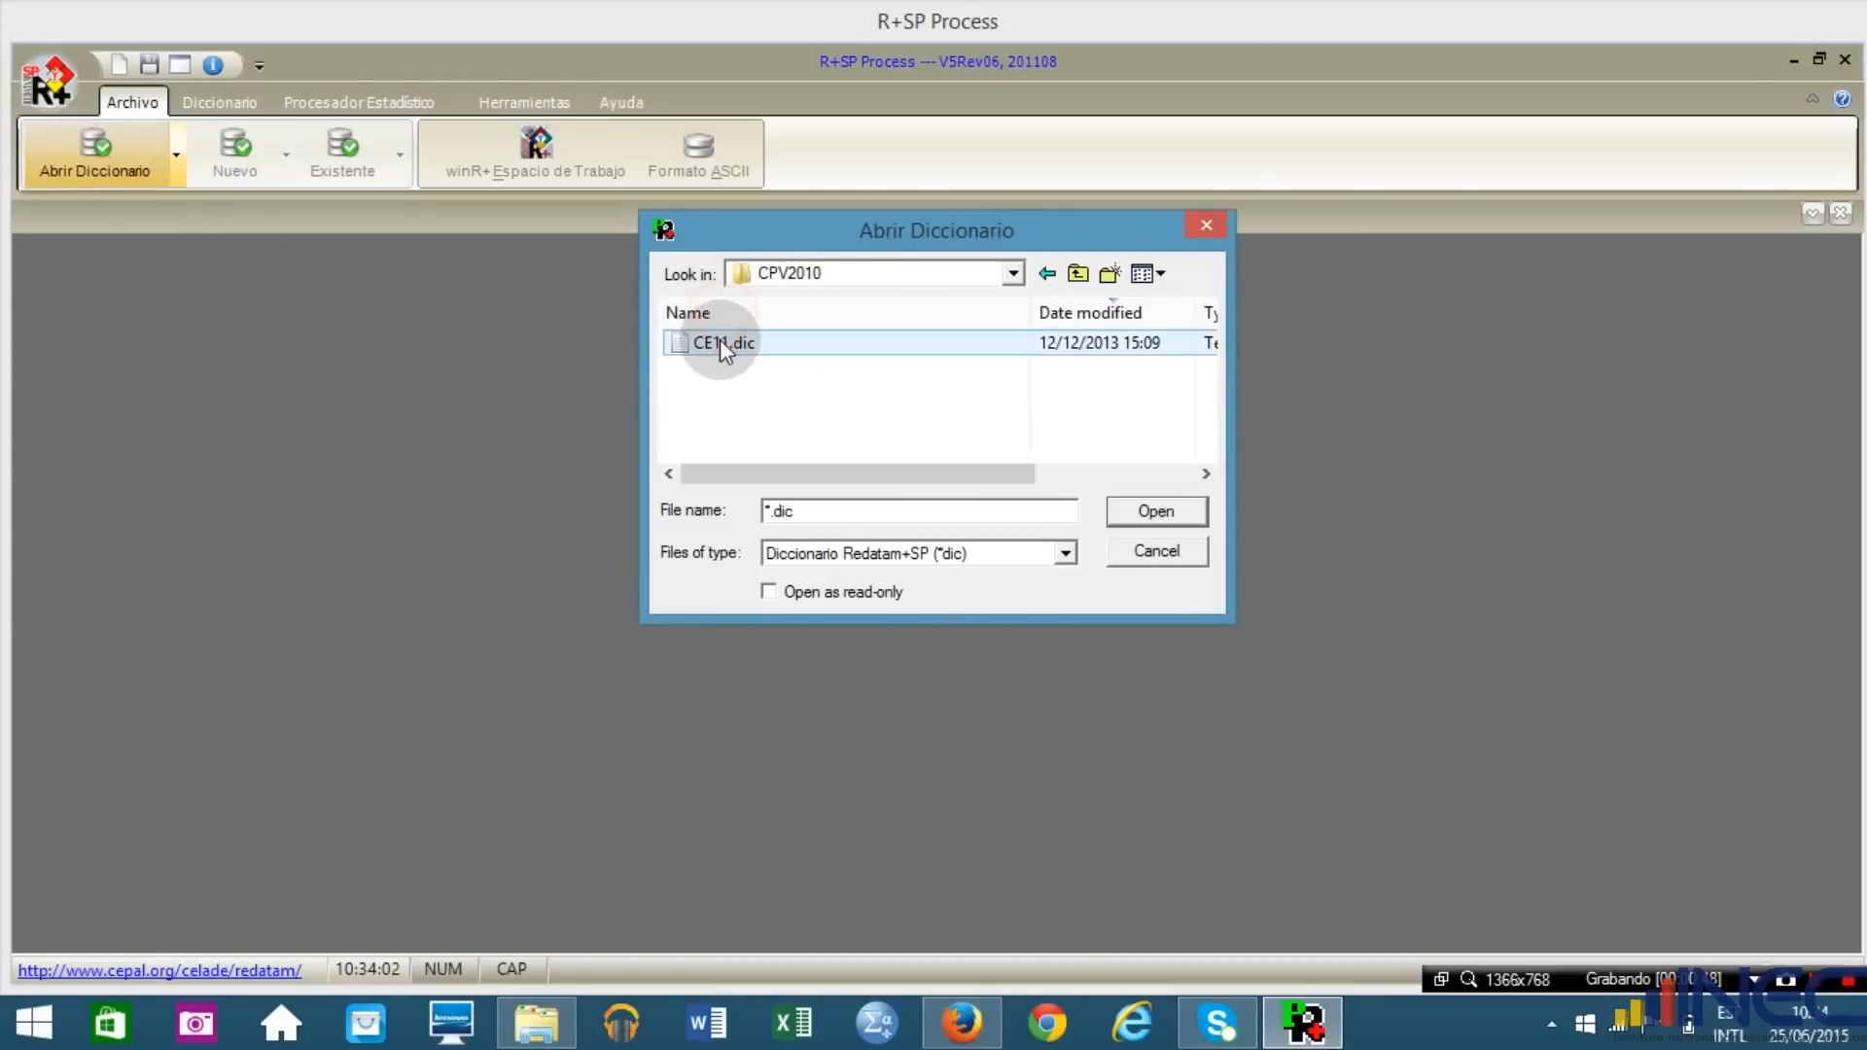
click(720, 348)
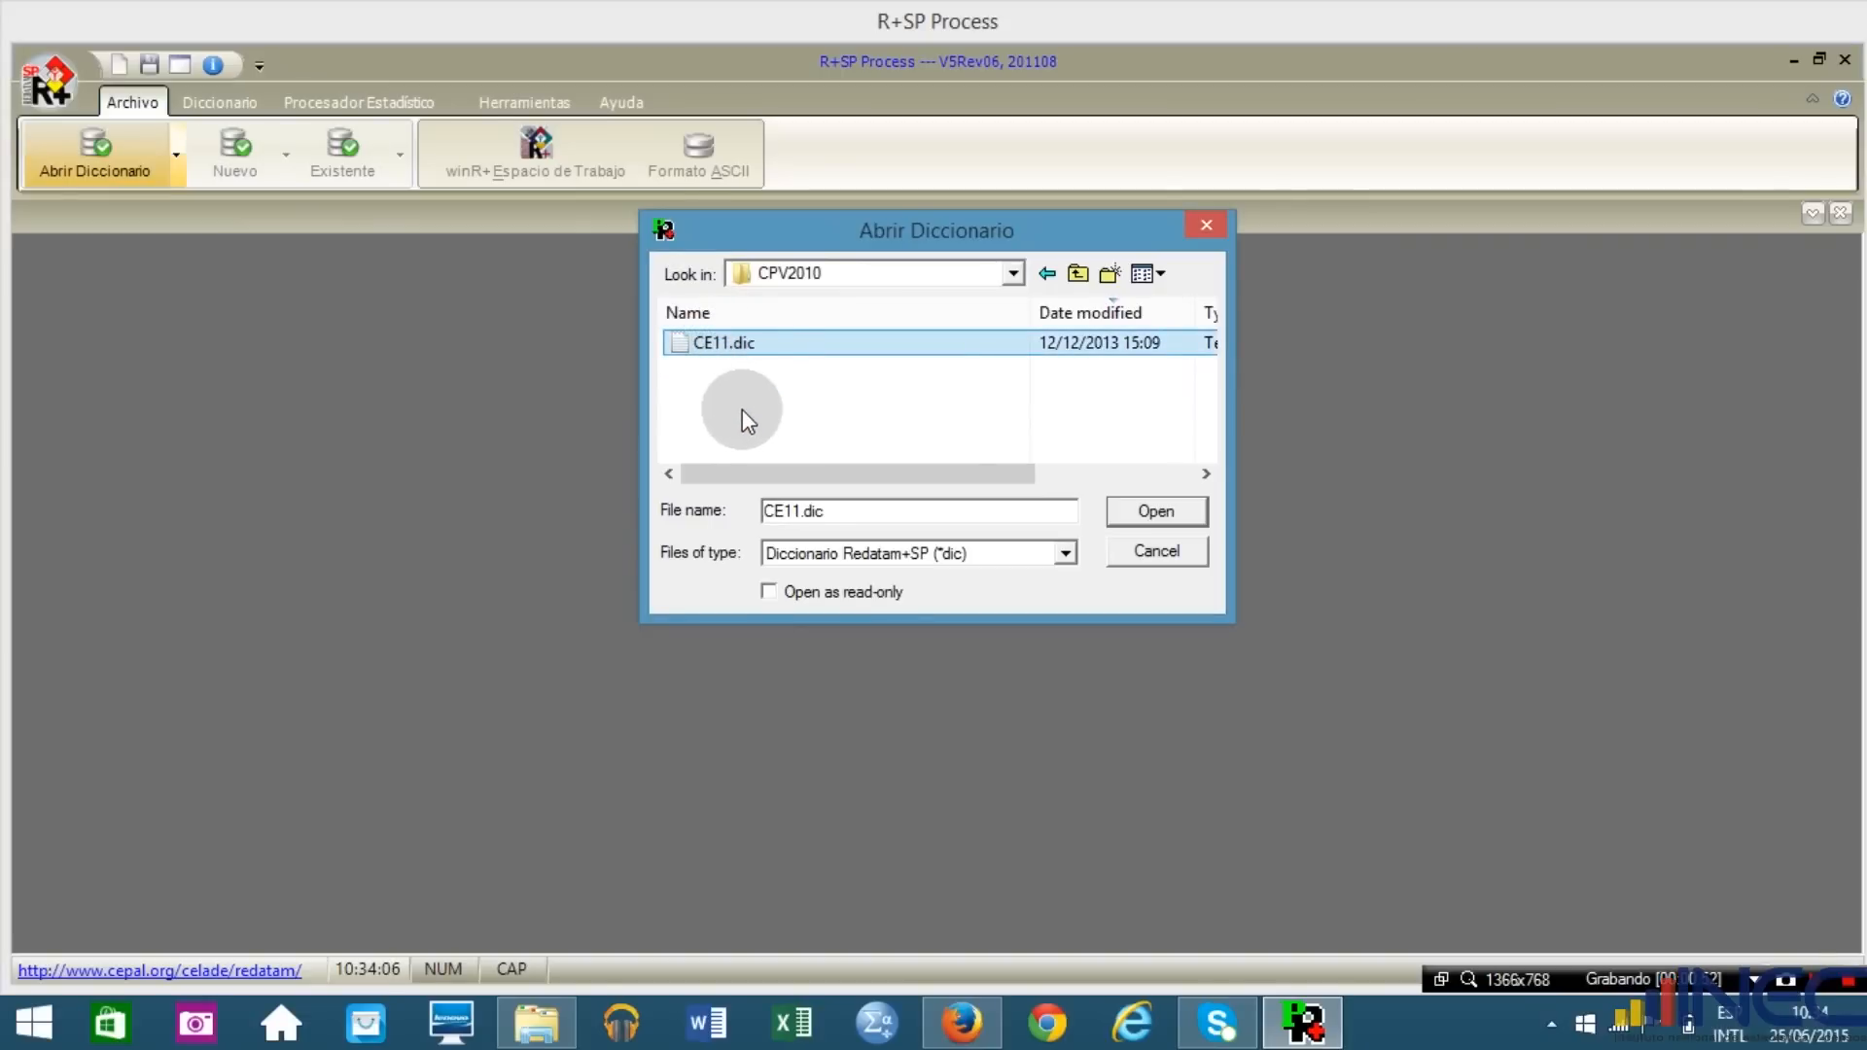
click(1160, 515)
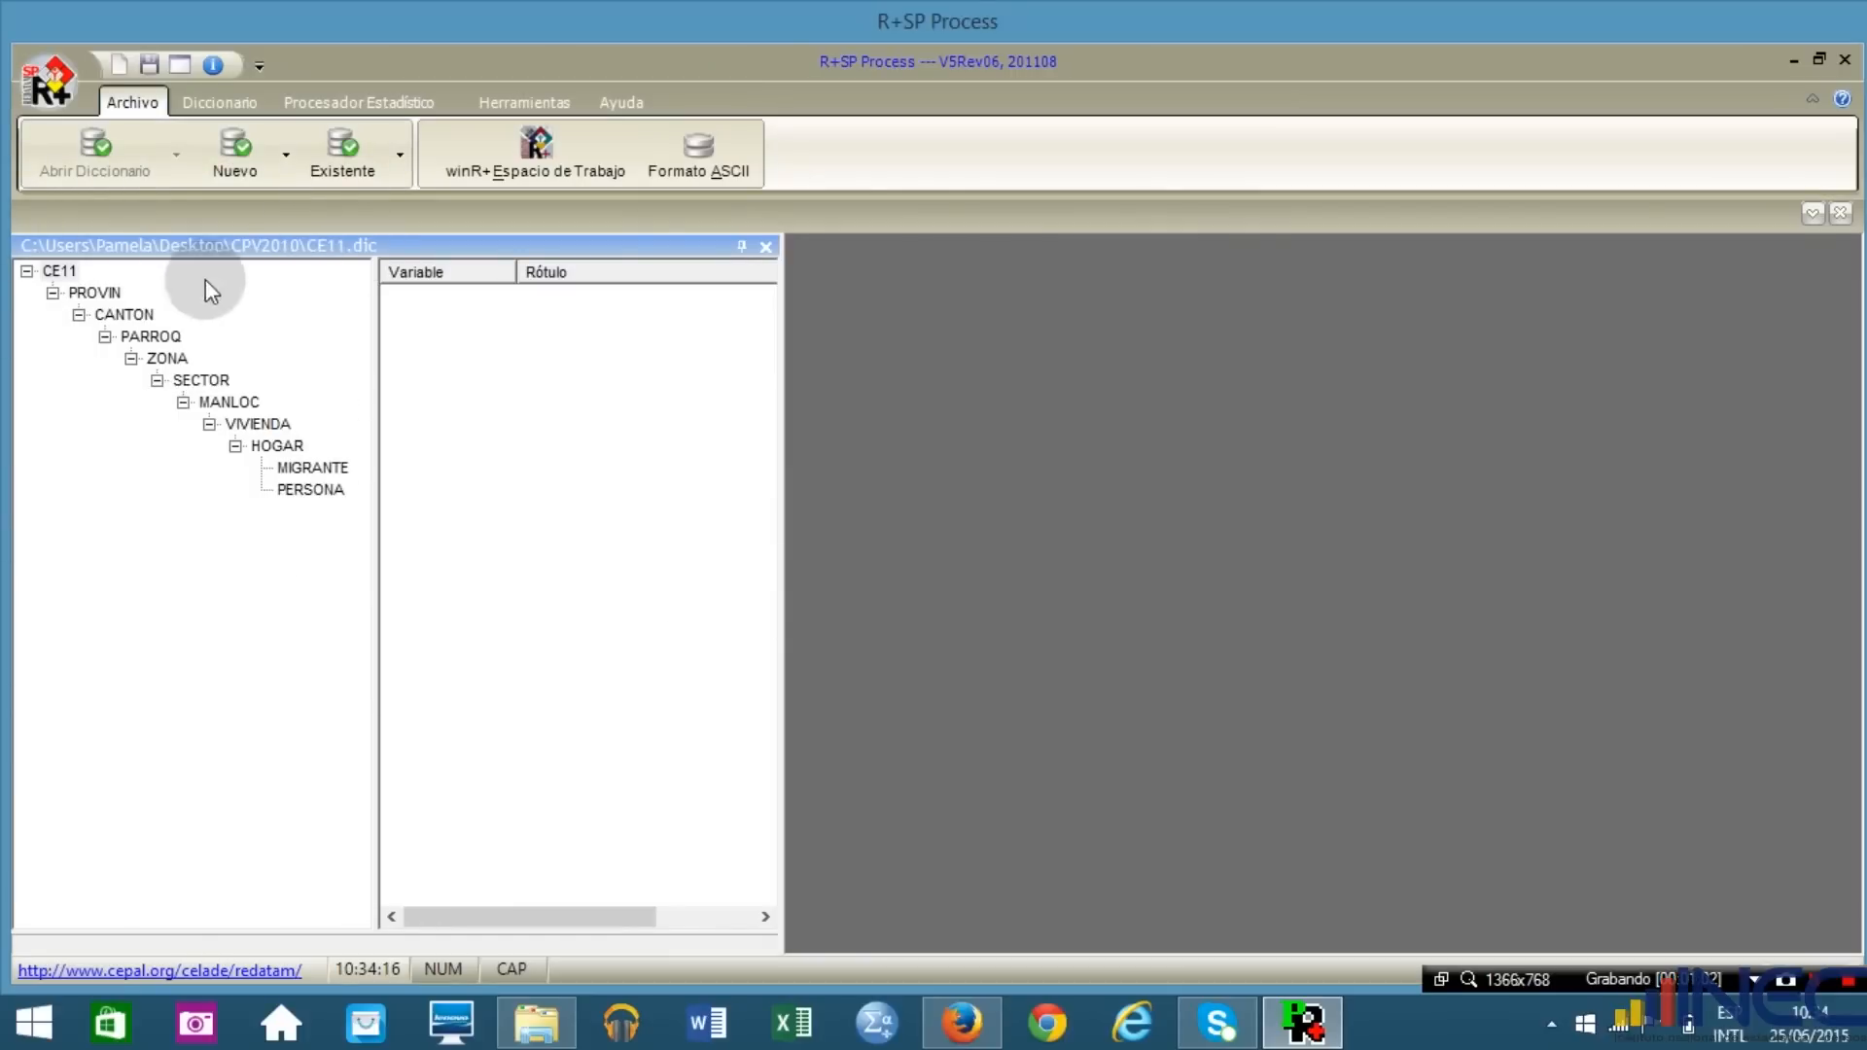
Examine the variables of the geographic levels PROVIN, CANTON, PARROQ, ZONA and SECTOR in the dictionary.
click(94, 294)
click(124, 314)
click(150, 337)
click(132, 293)
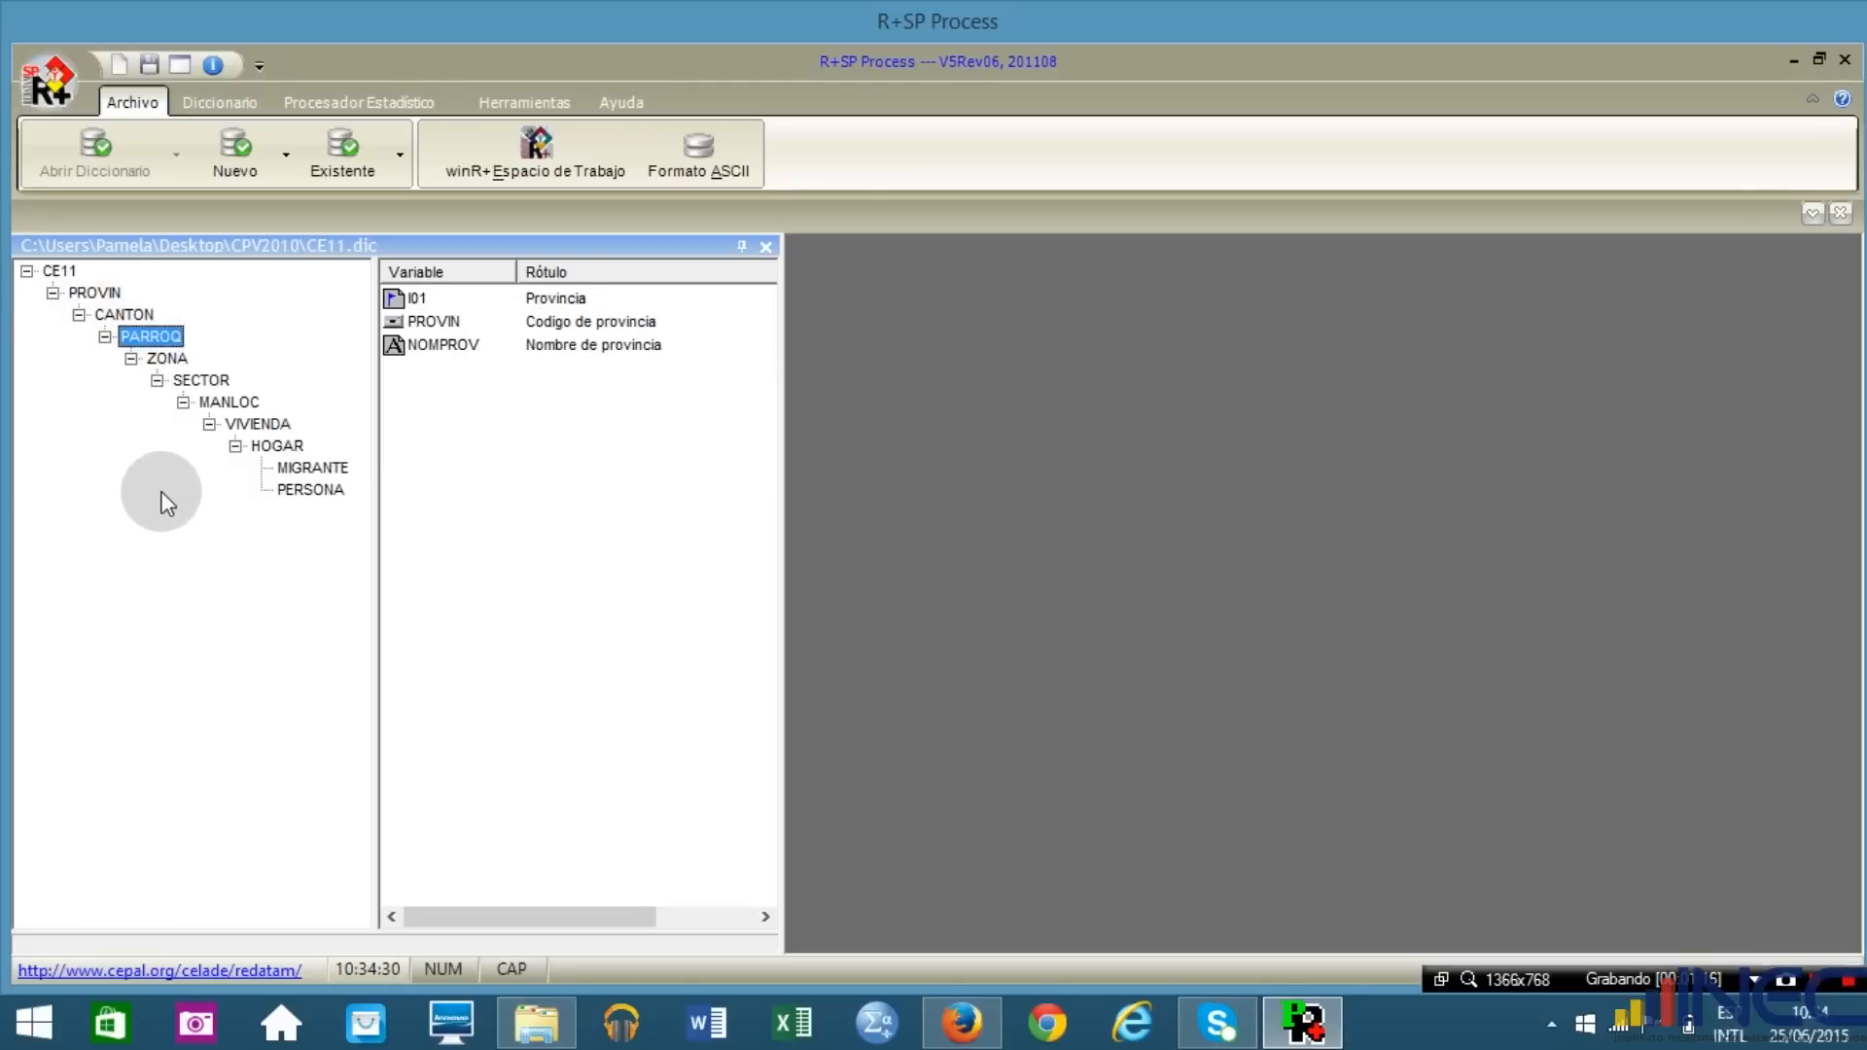
click(171, 359)
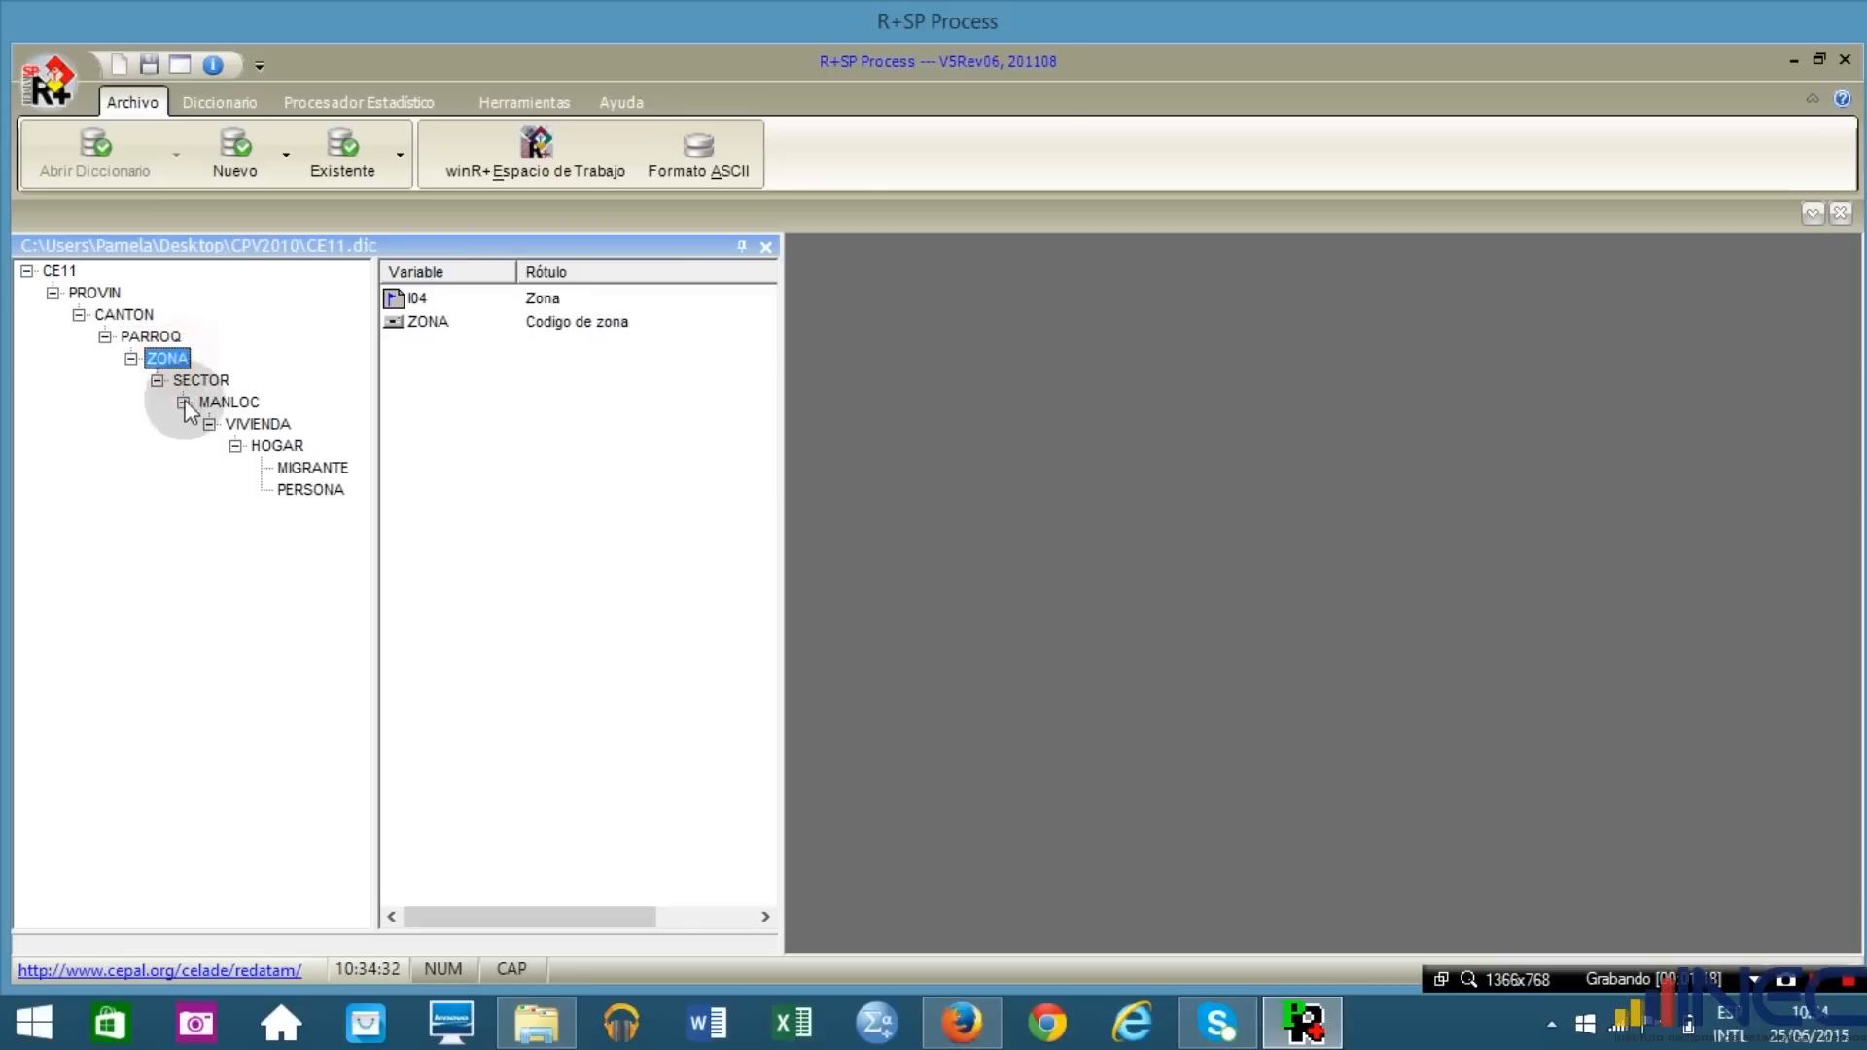
click(195, 380)
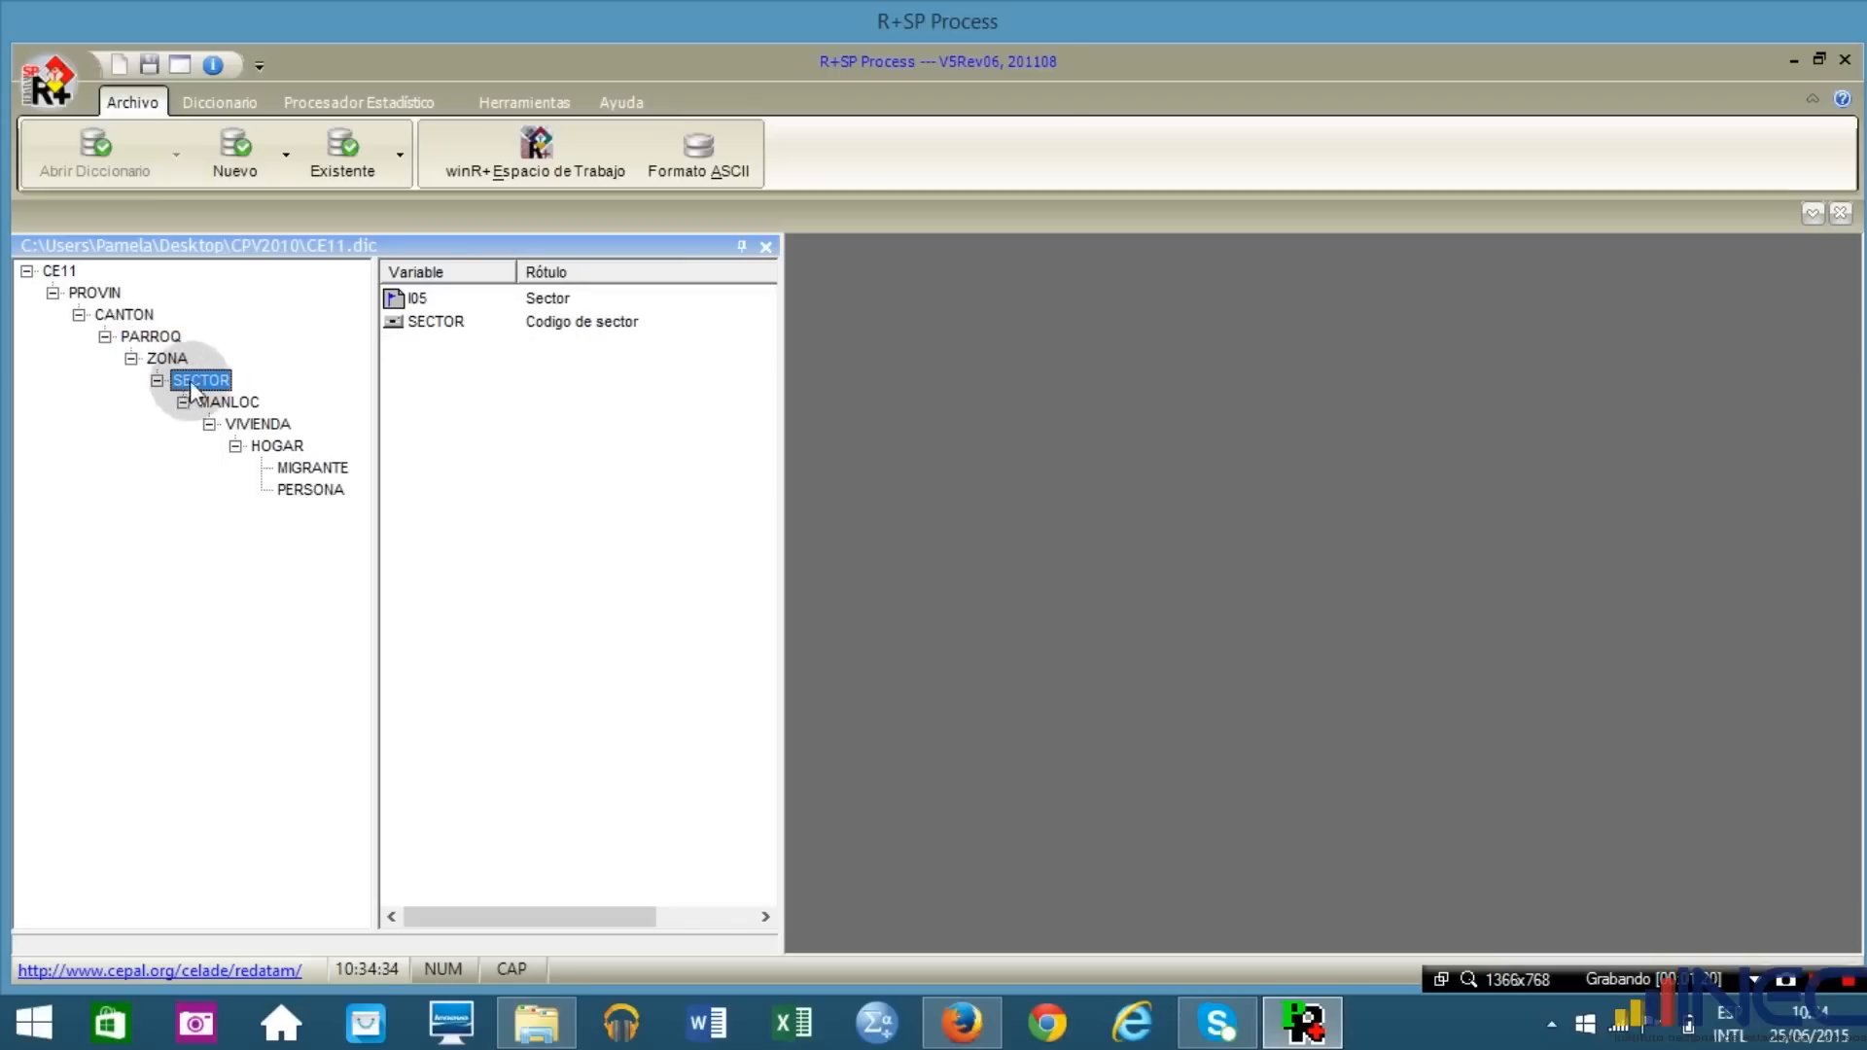
click(168, 357)
click(194, 381)
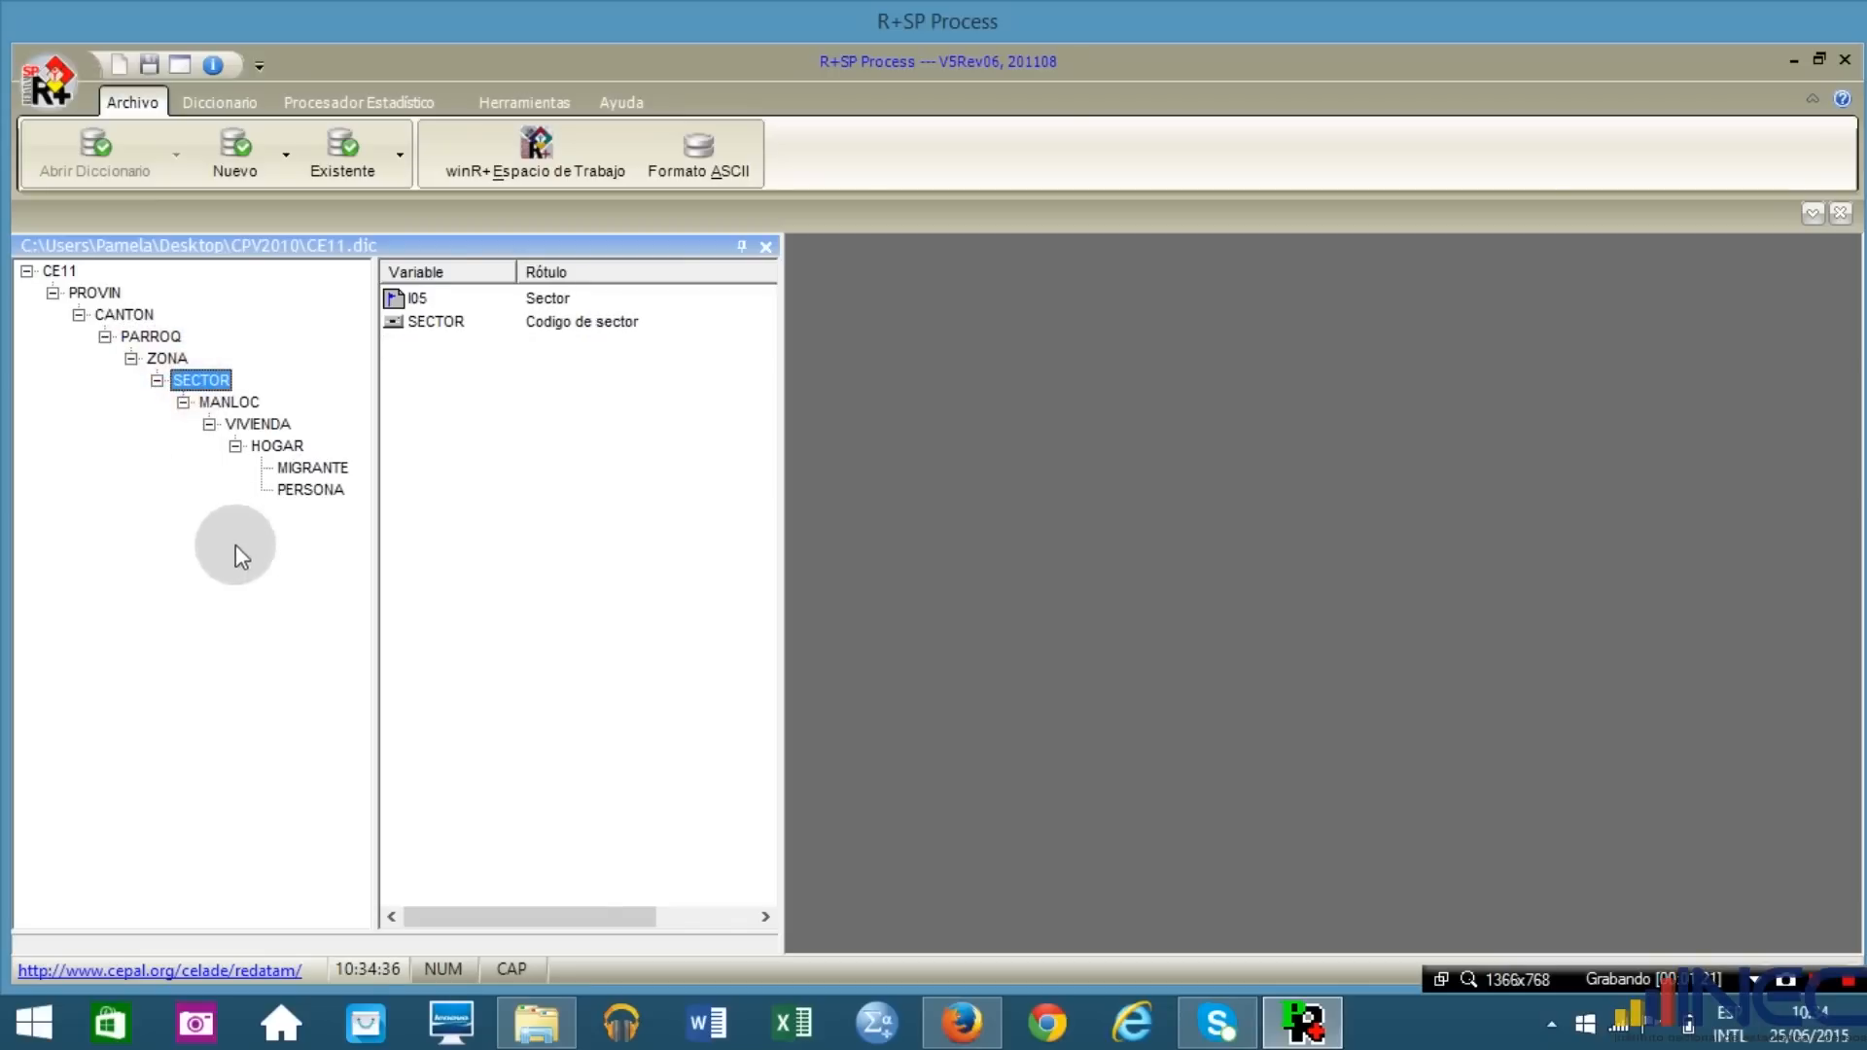
Go through the VIVIENDA, HOGAR, MIGRANTE and PERSONA entities to view each one's variables.
click(260, 425)
click(276, 447)
click(309, 468)
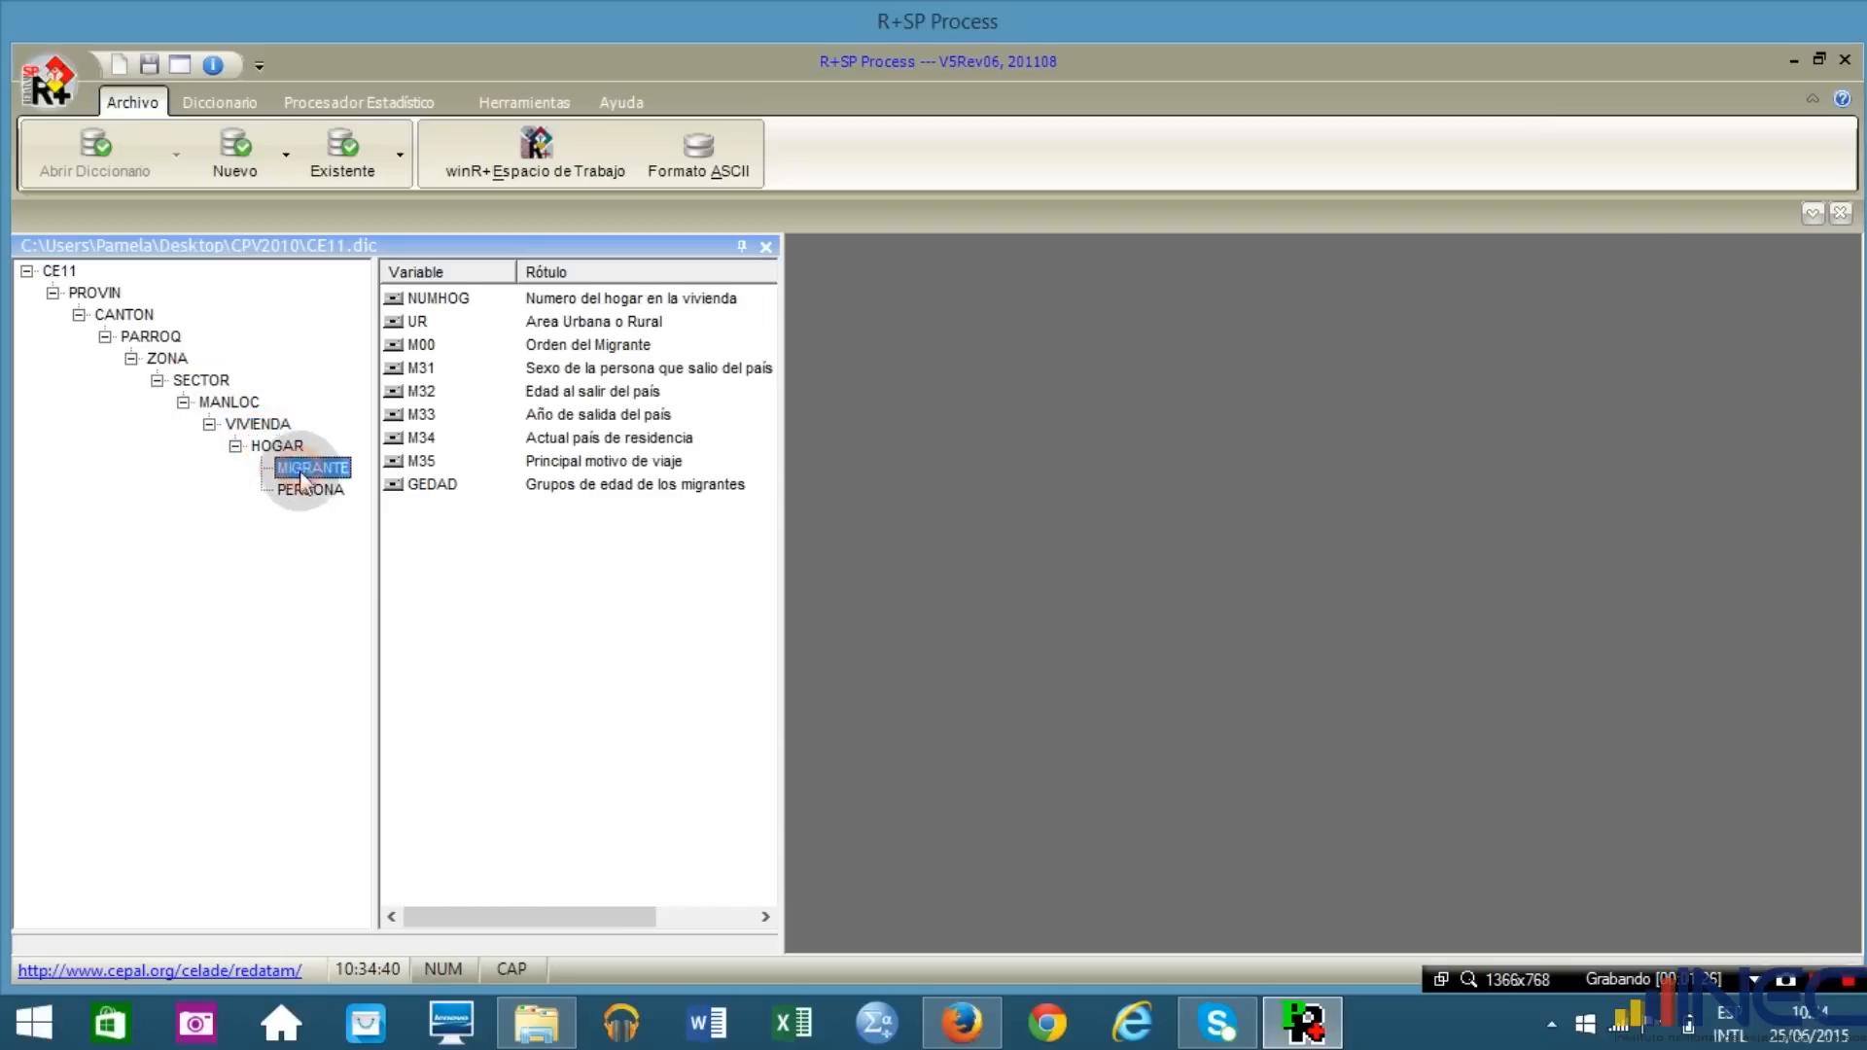
click(310, 490)
Read the complete variable lists of the VIVIENDA and HOGAR entities.
click(257, 424)
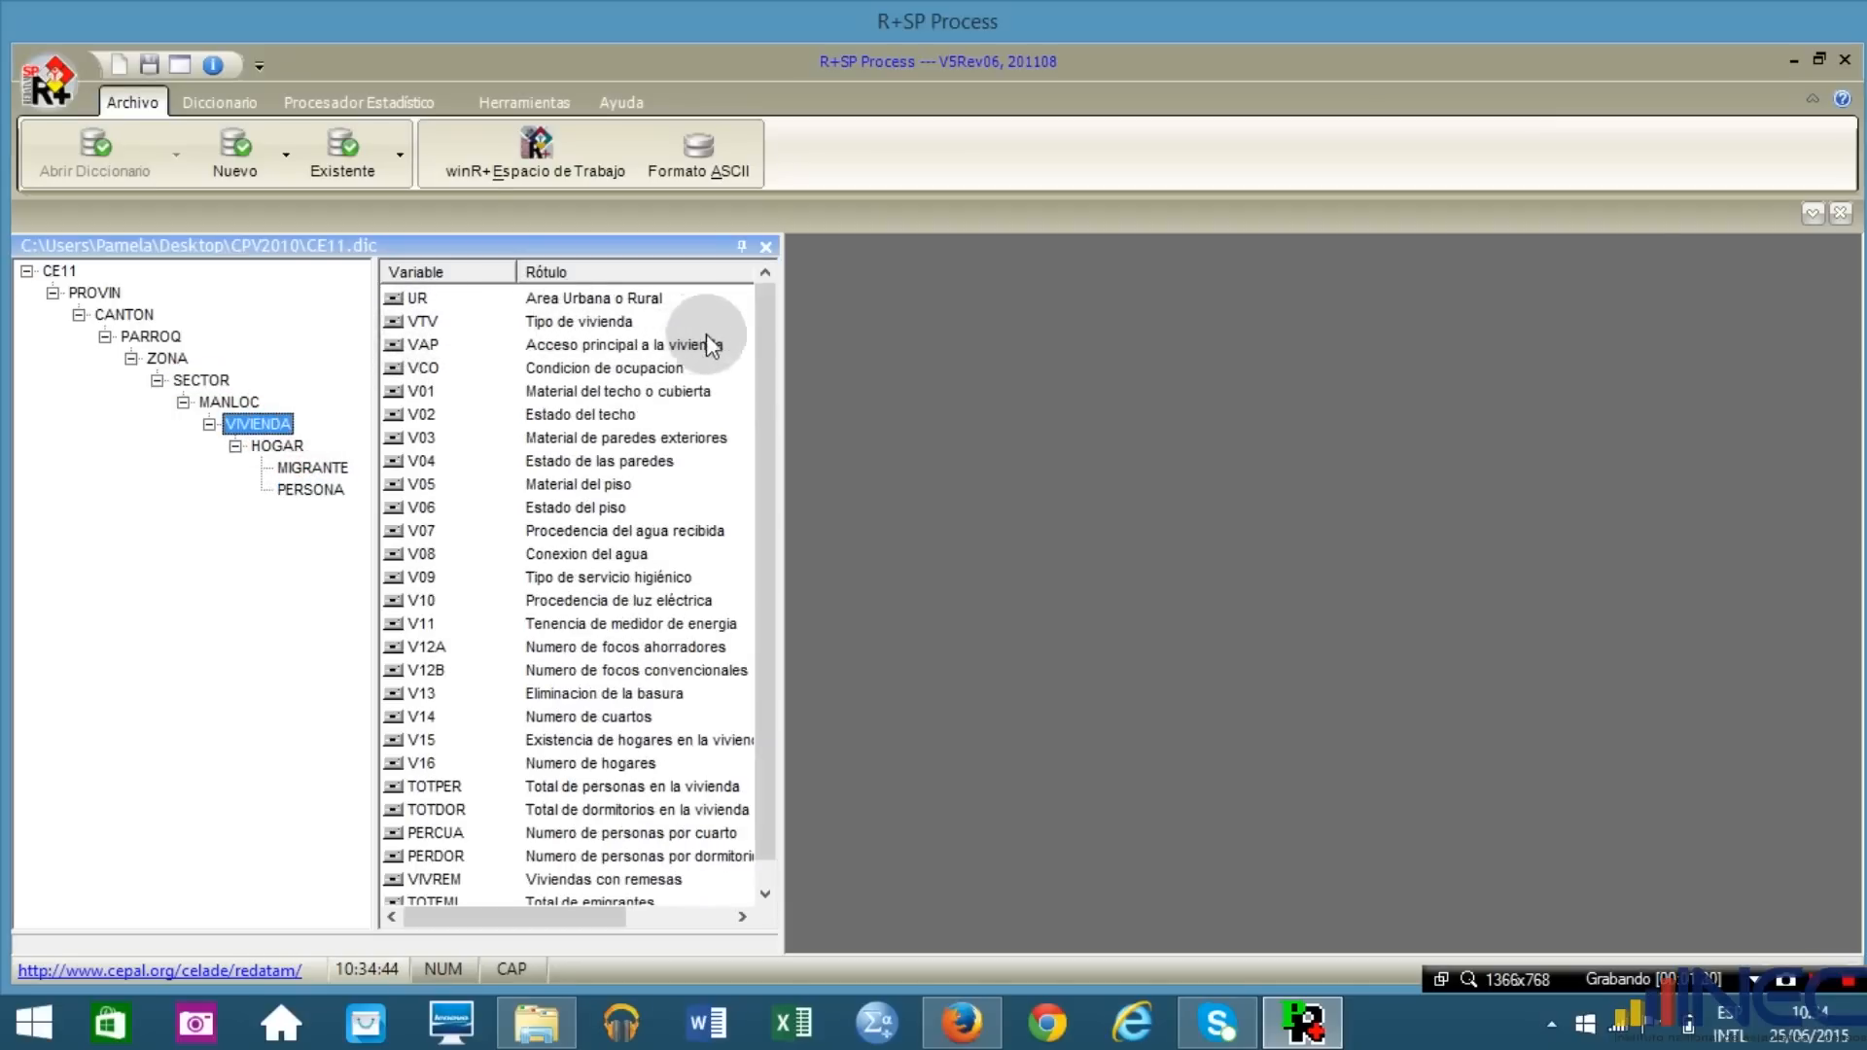
click(639, 290)
drag(769, 334, 772, 366)
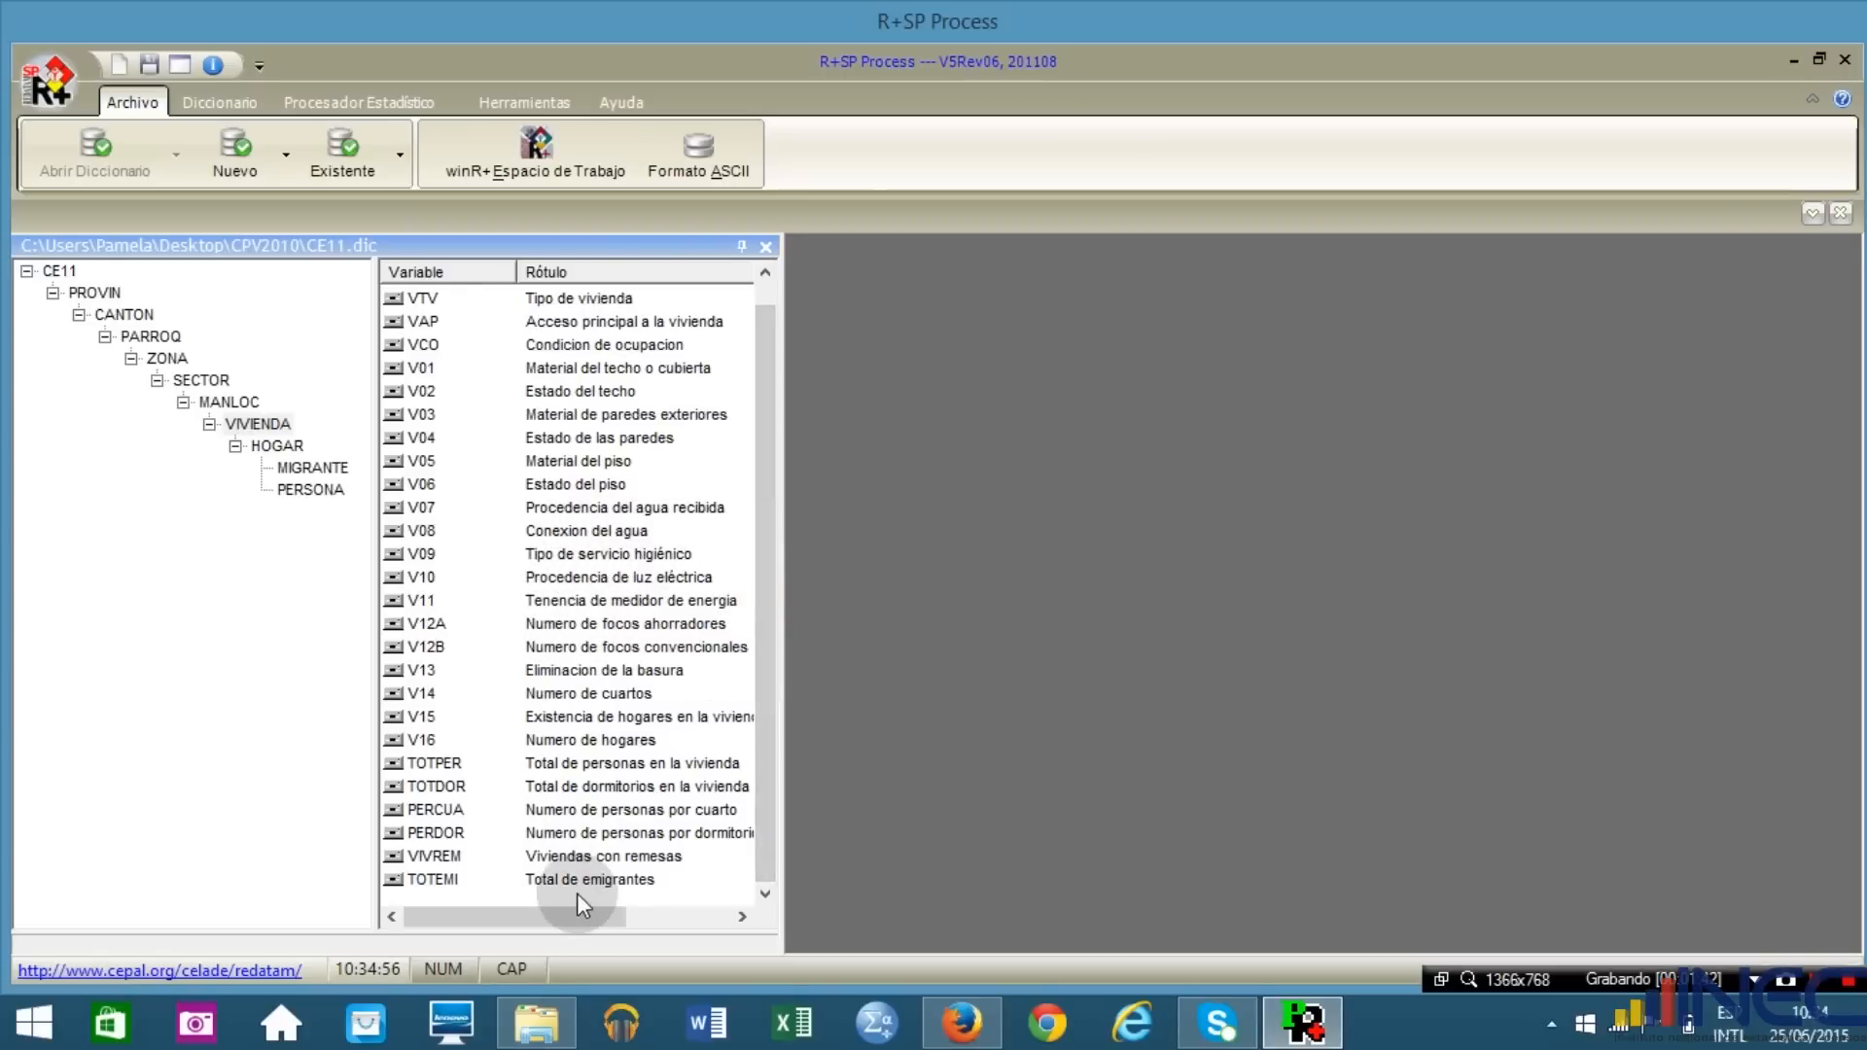
click(277, 445)
drag(766, 348, 773, 569)
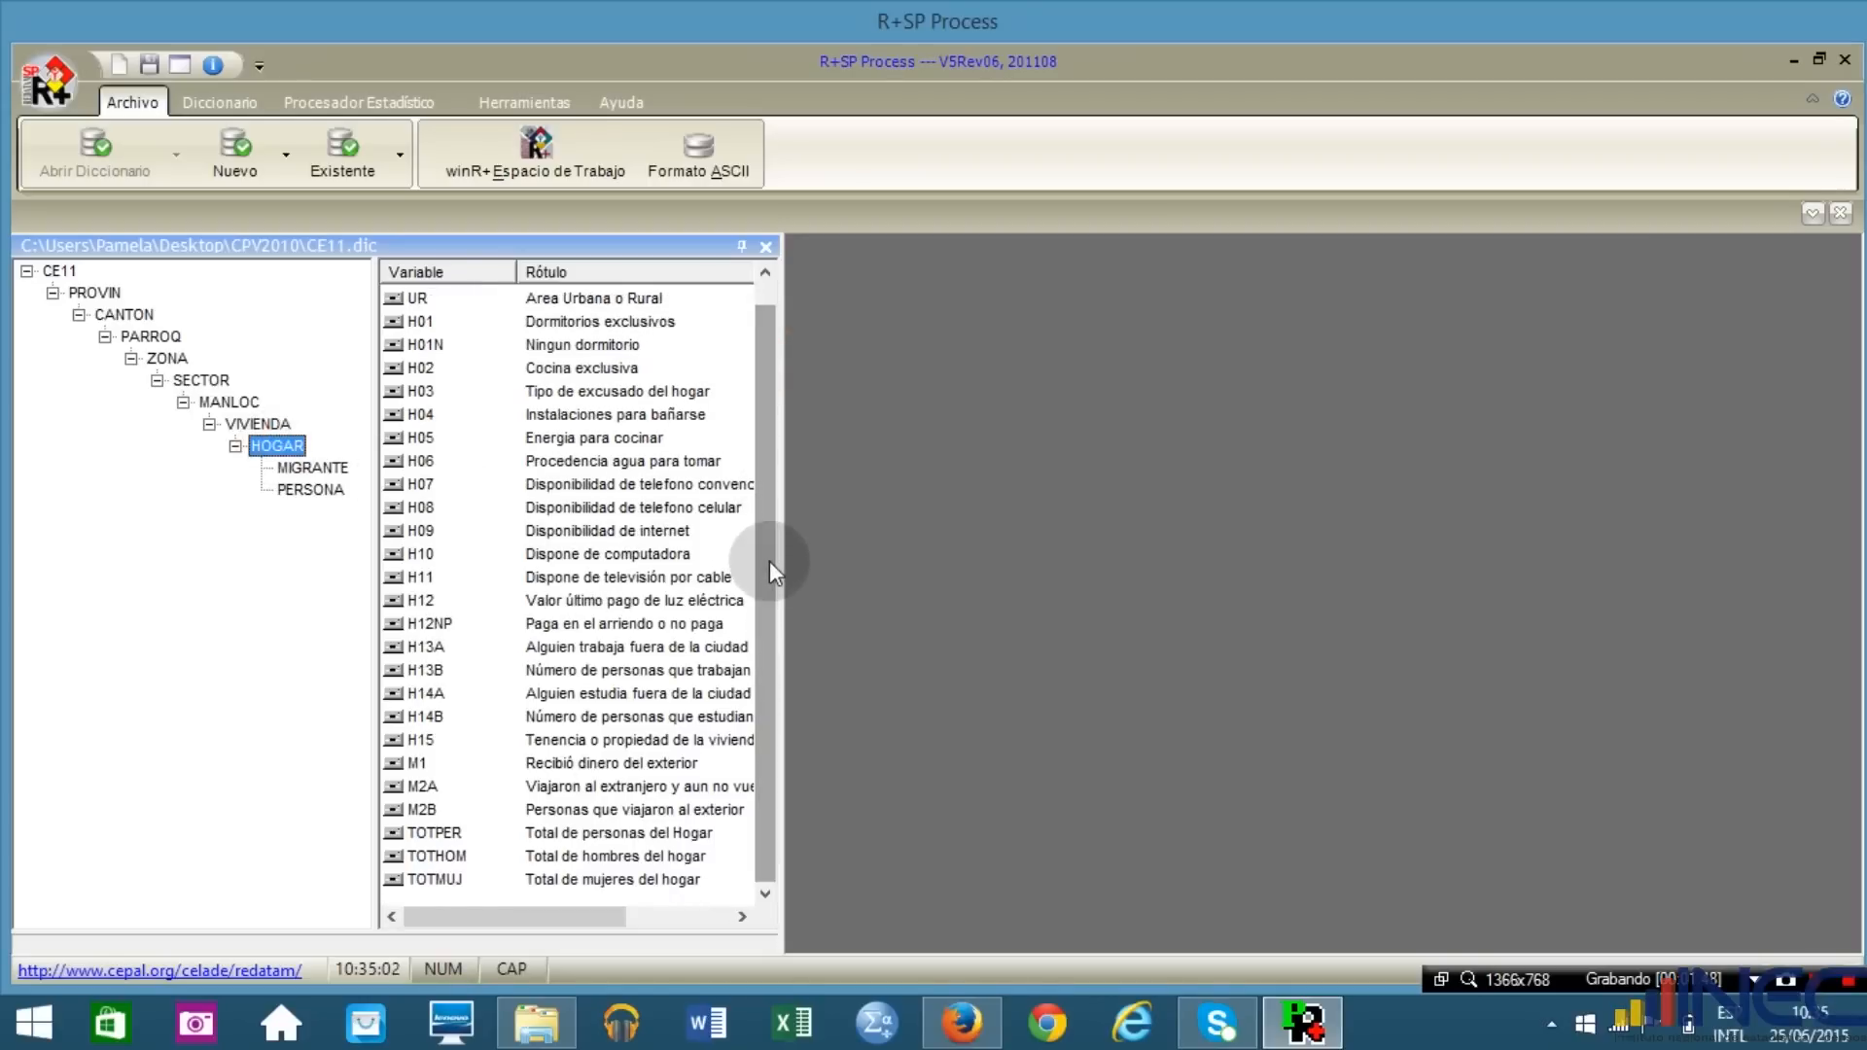
Review the full PERSONA variable list and inspect the category codes of variable P01 (Sexo).
click(308, 491)
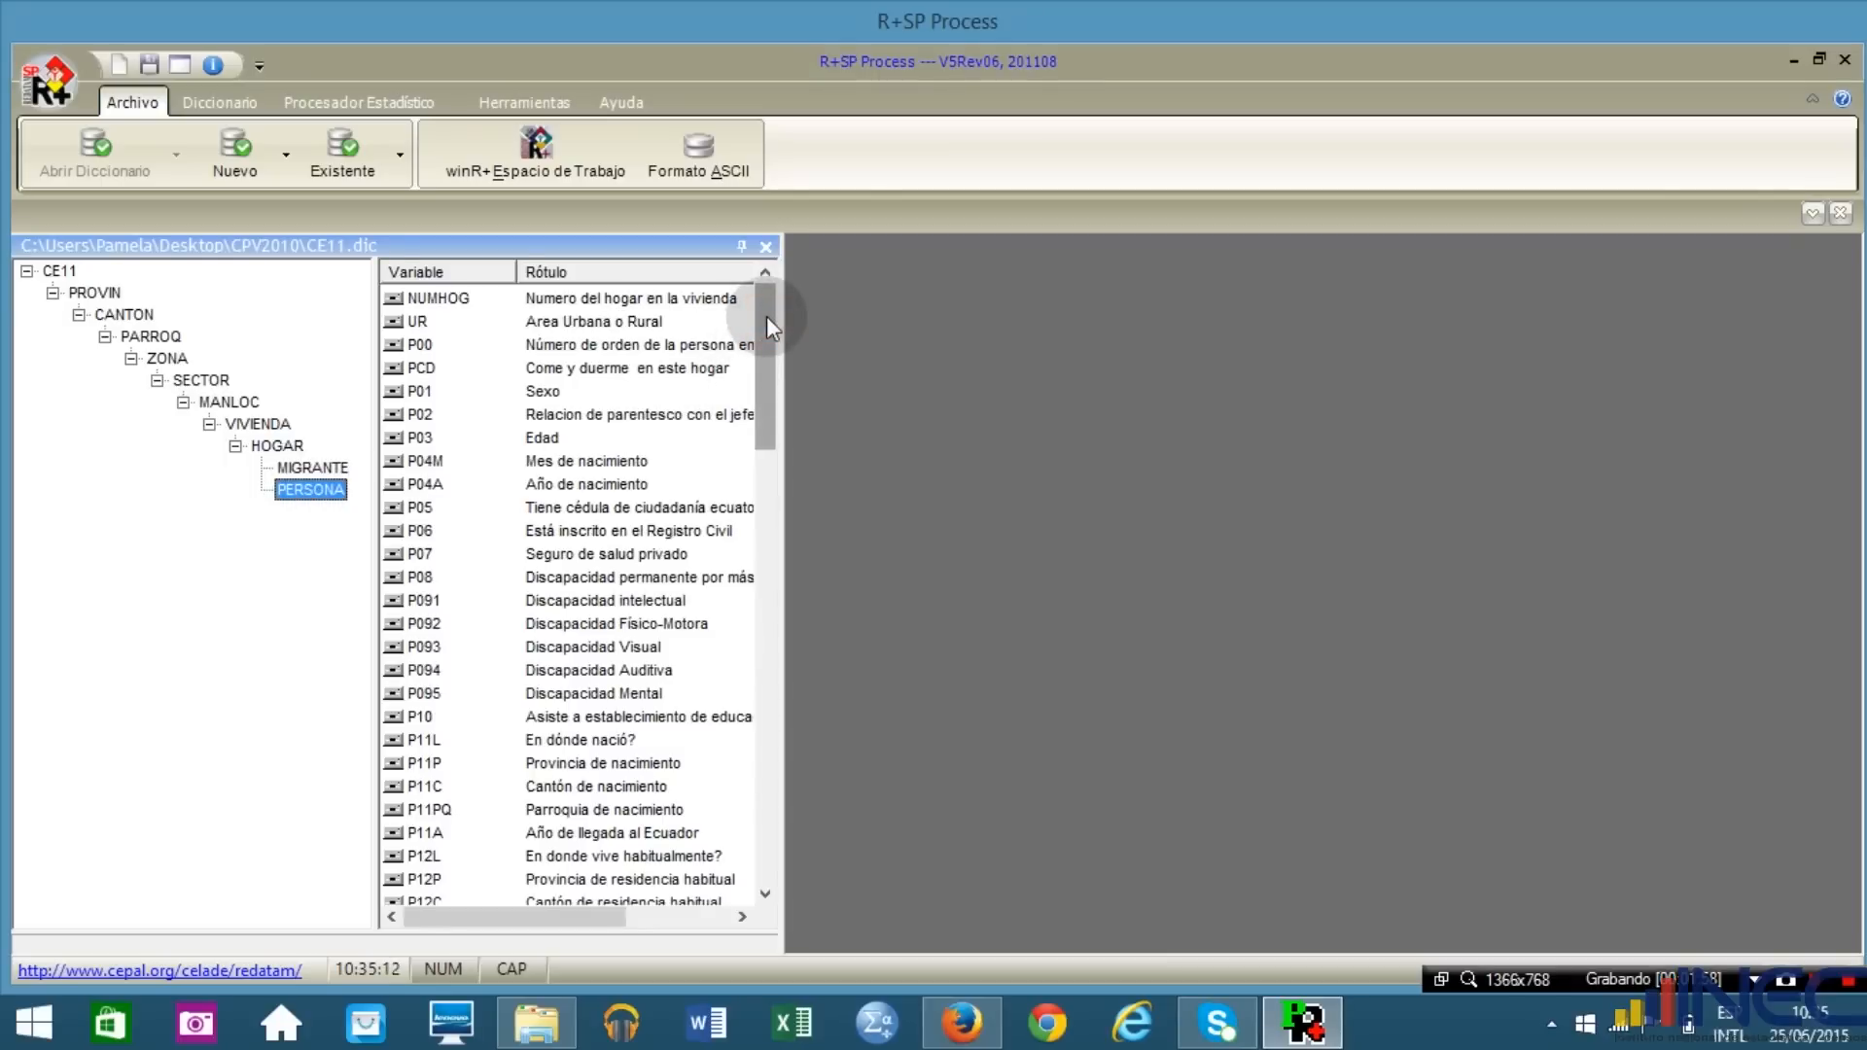
drag(769, 323, 778, 887)
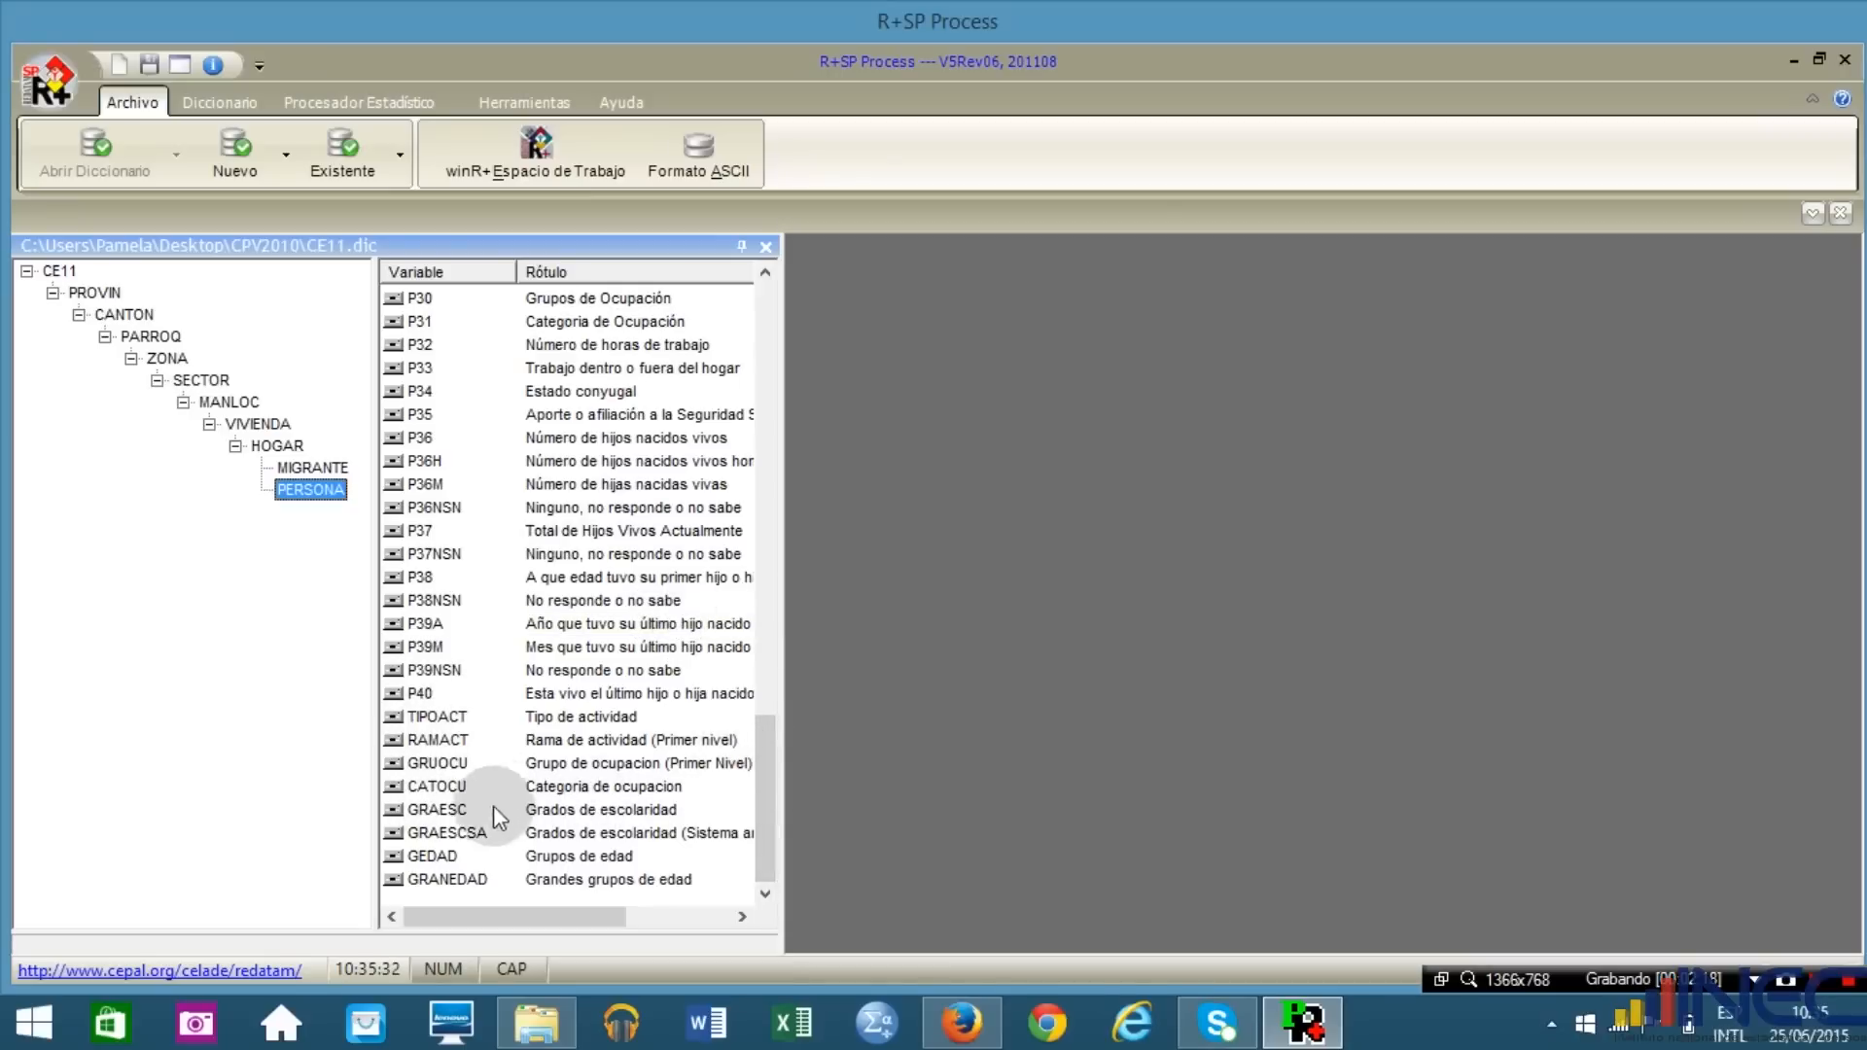
drag(768, 757, 840, 301)
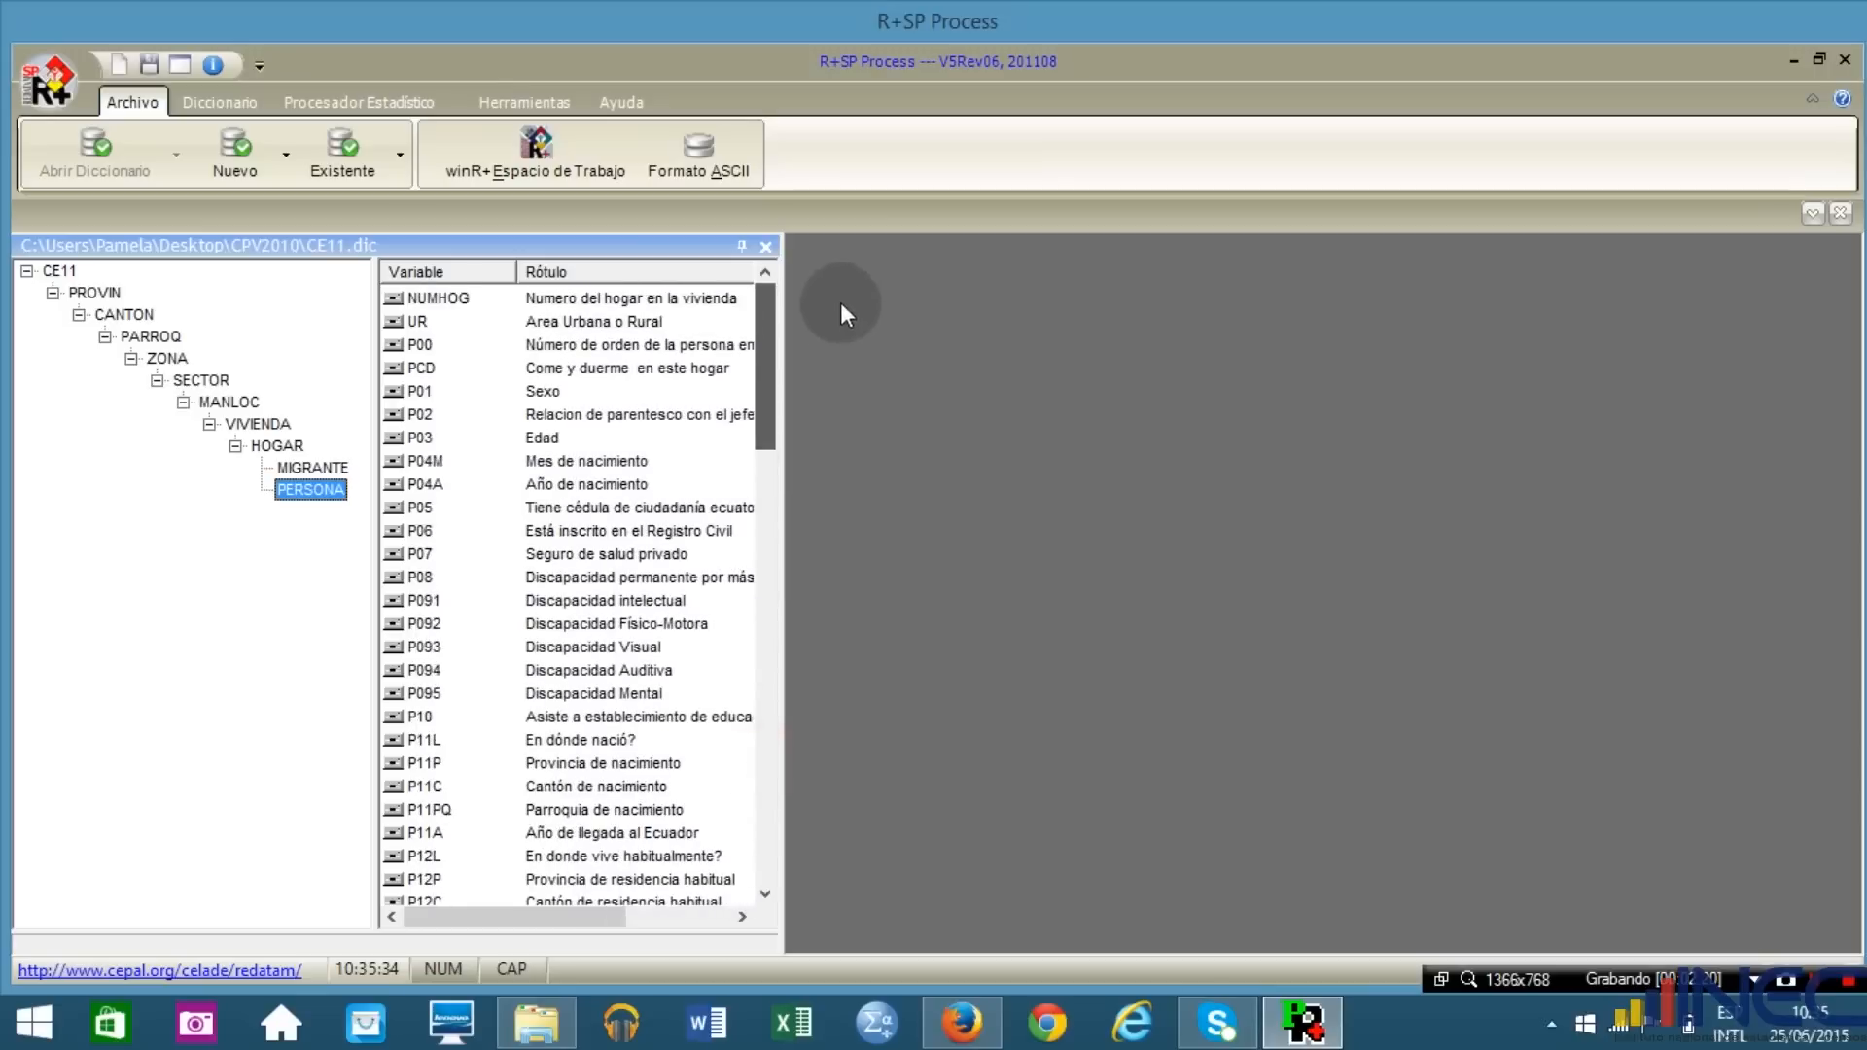
double_click(420, 394)
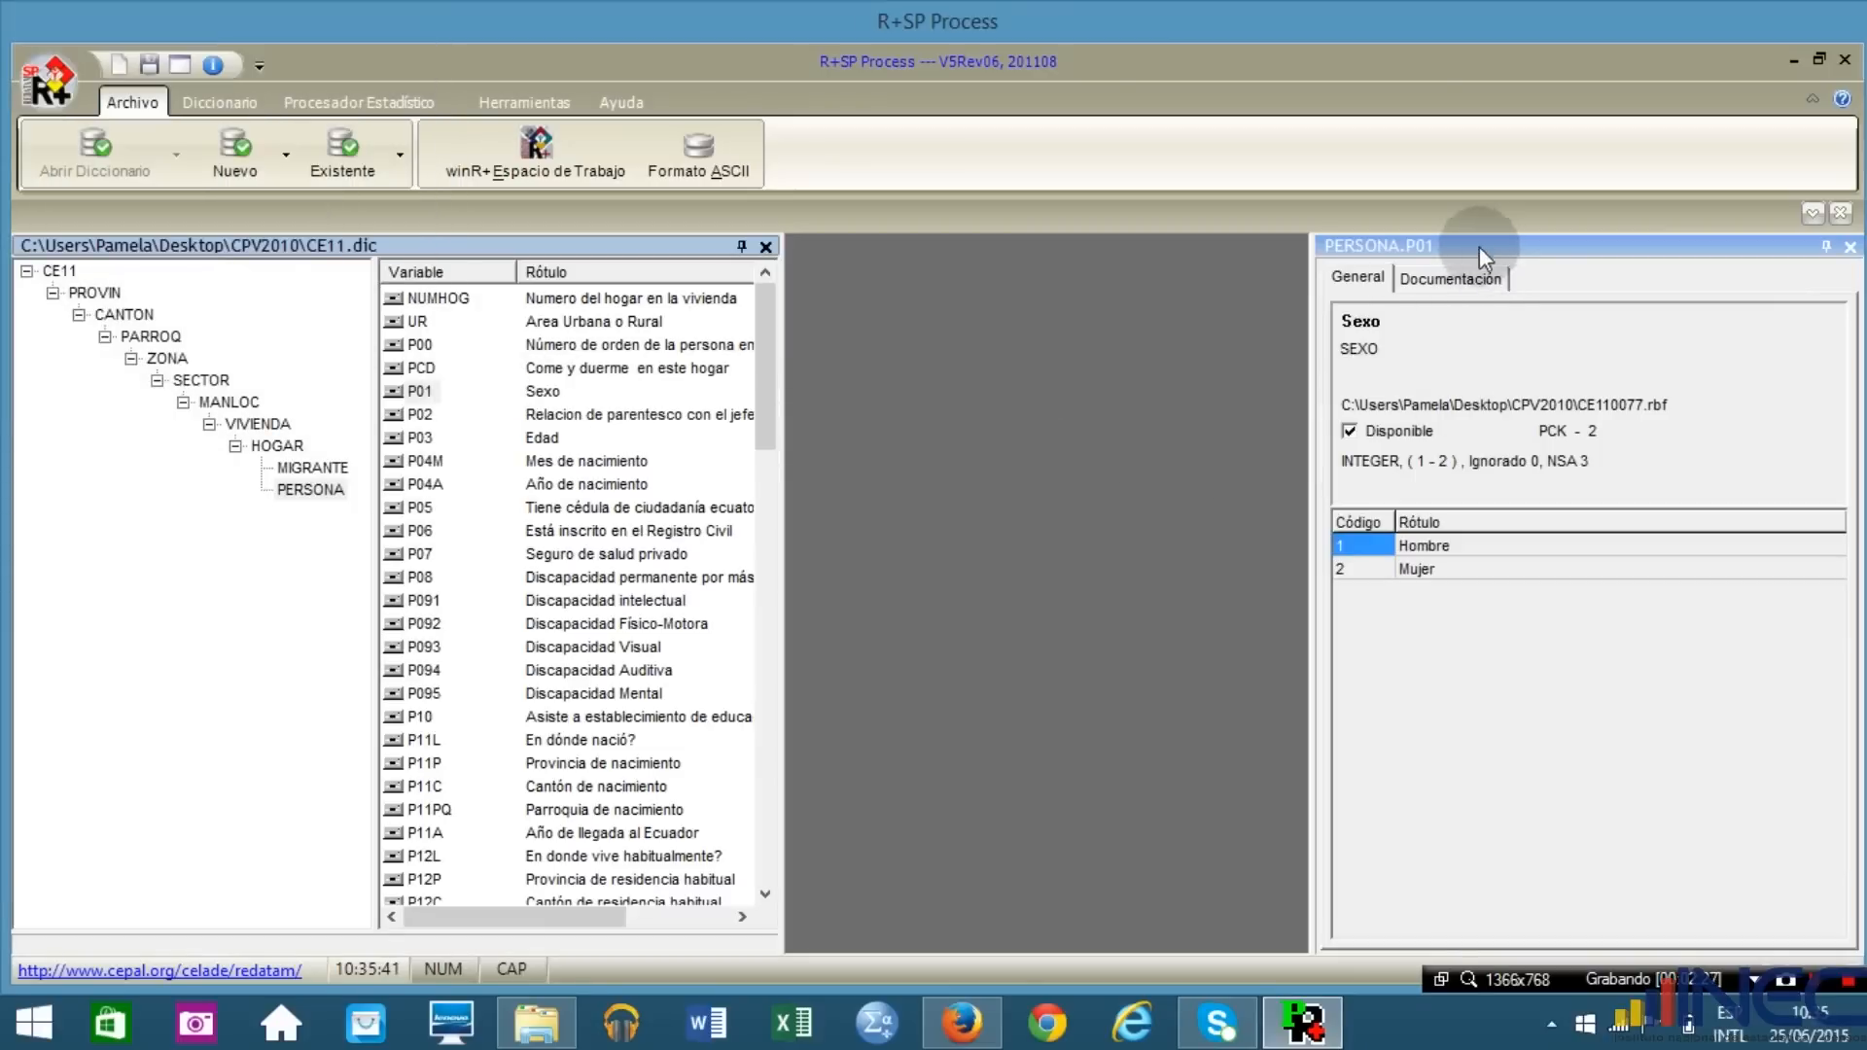
click(1351, 569)
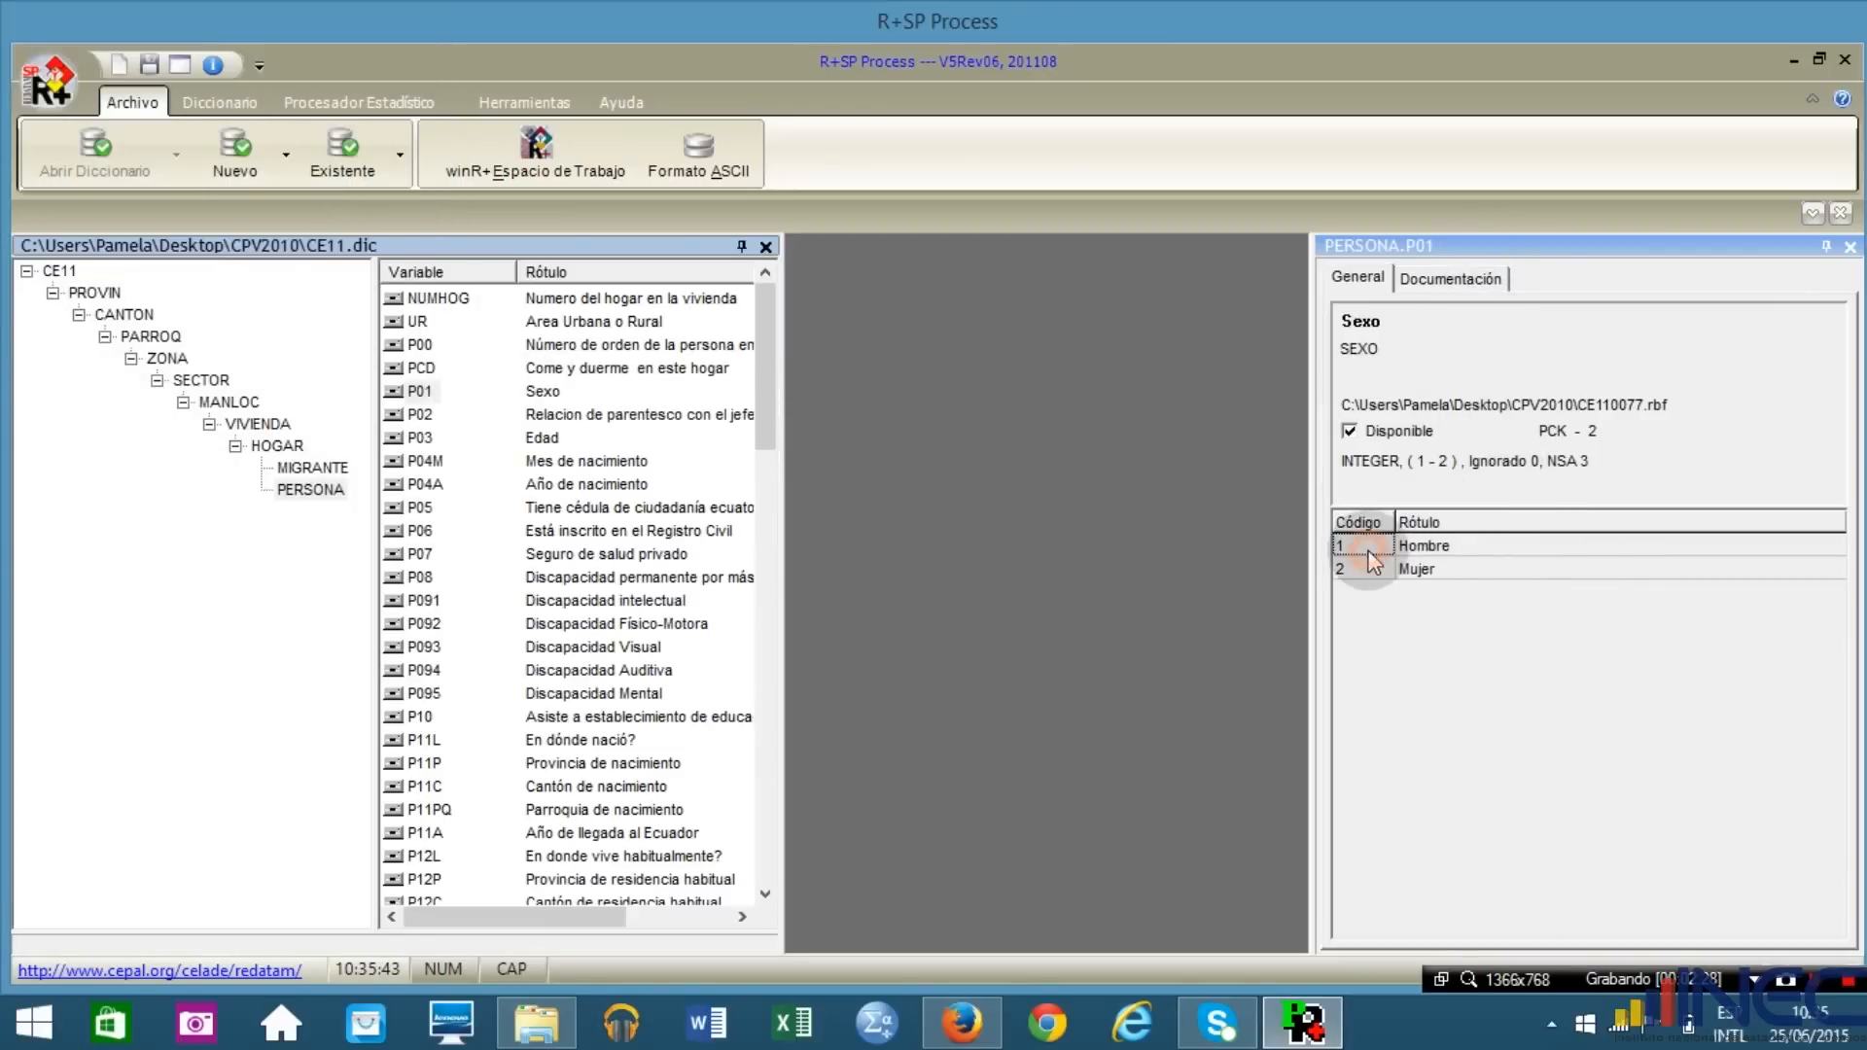
Inspect the category codes of the PERSONA variables P01 (Sexo) and P02 (Relacion de parentesco con el jefe(a) del hogar).
click(1431, 570)
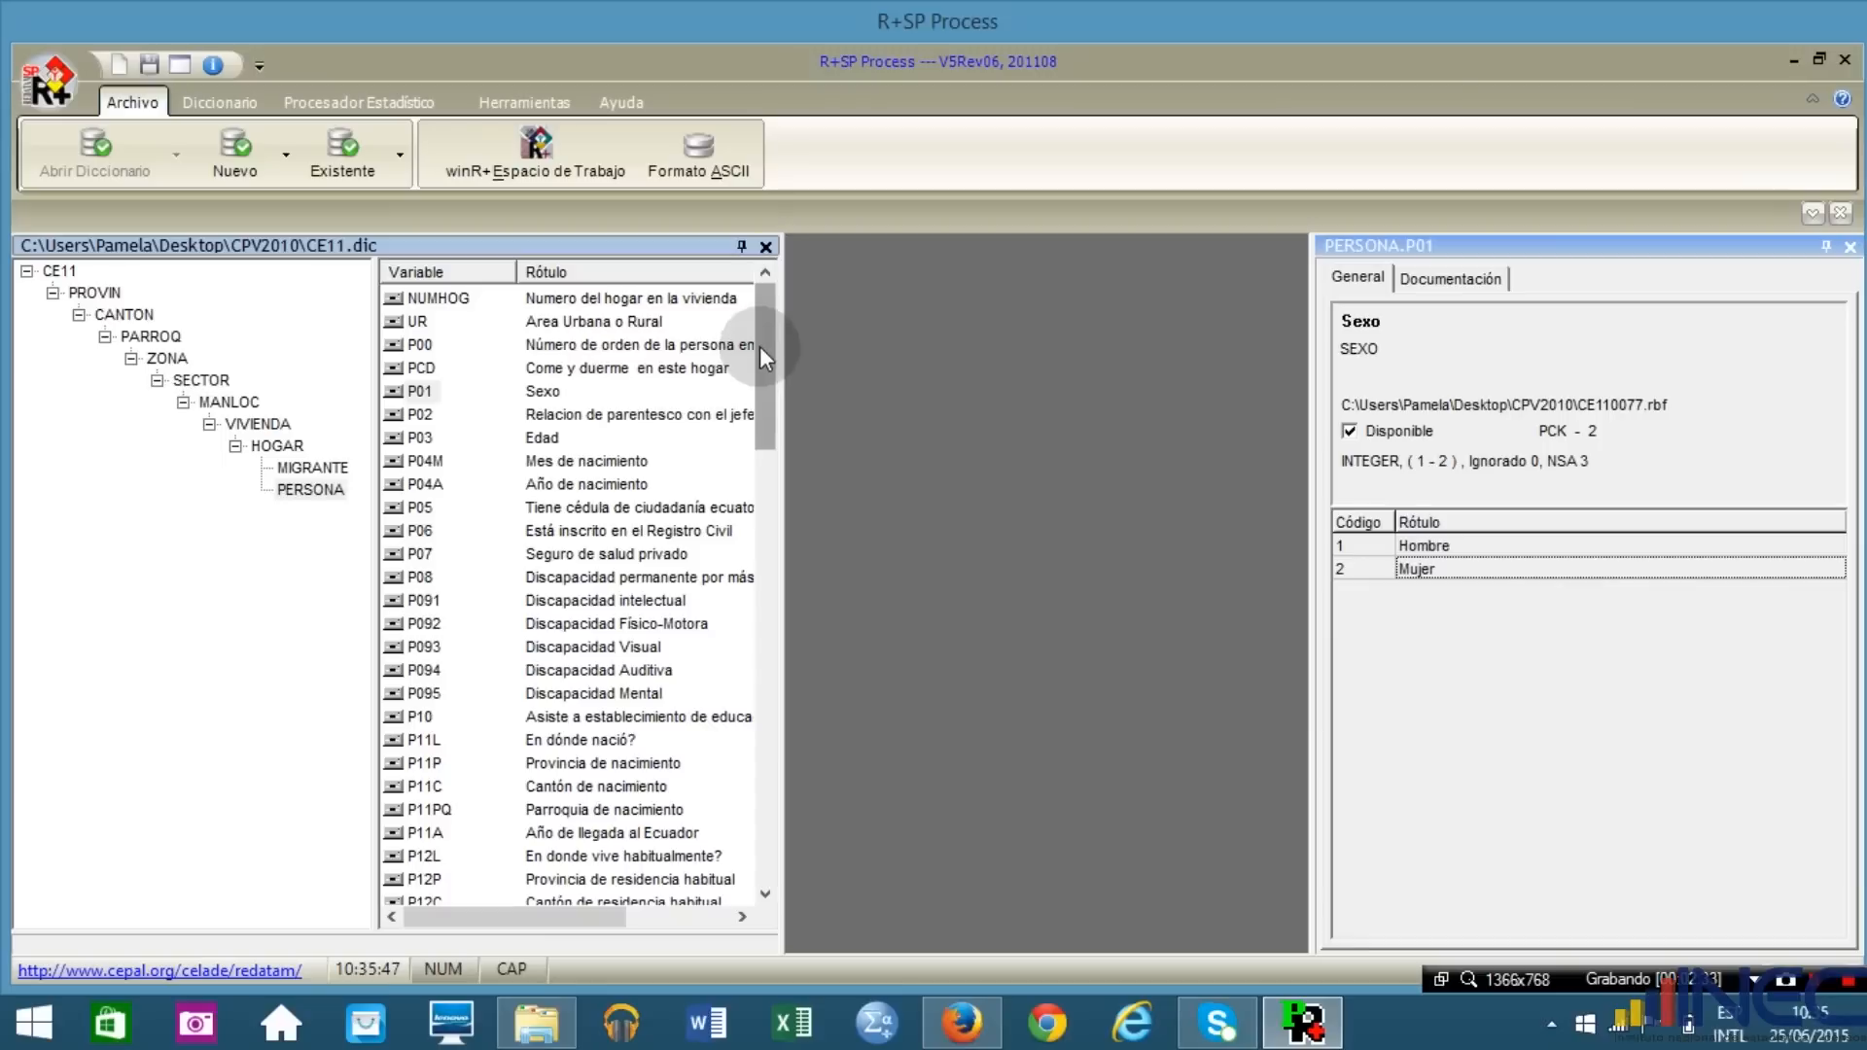
scroll(762, 350, down, 1)
click(419, 371)
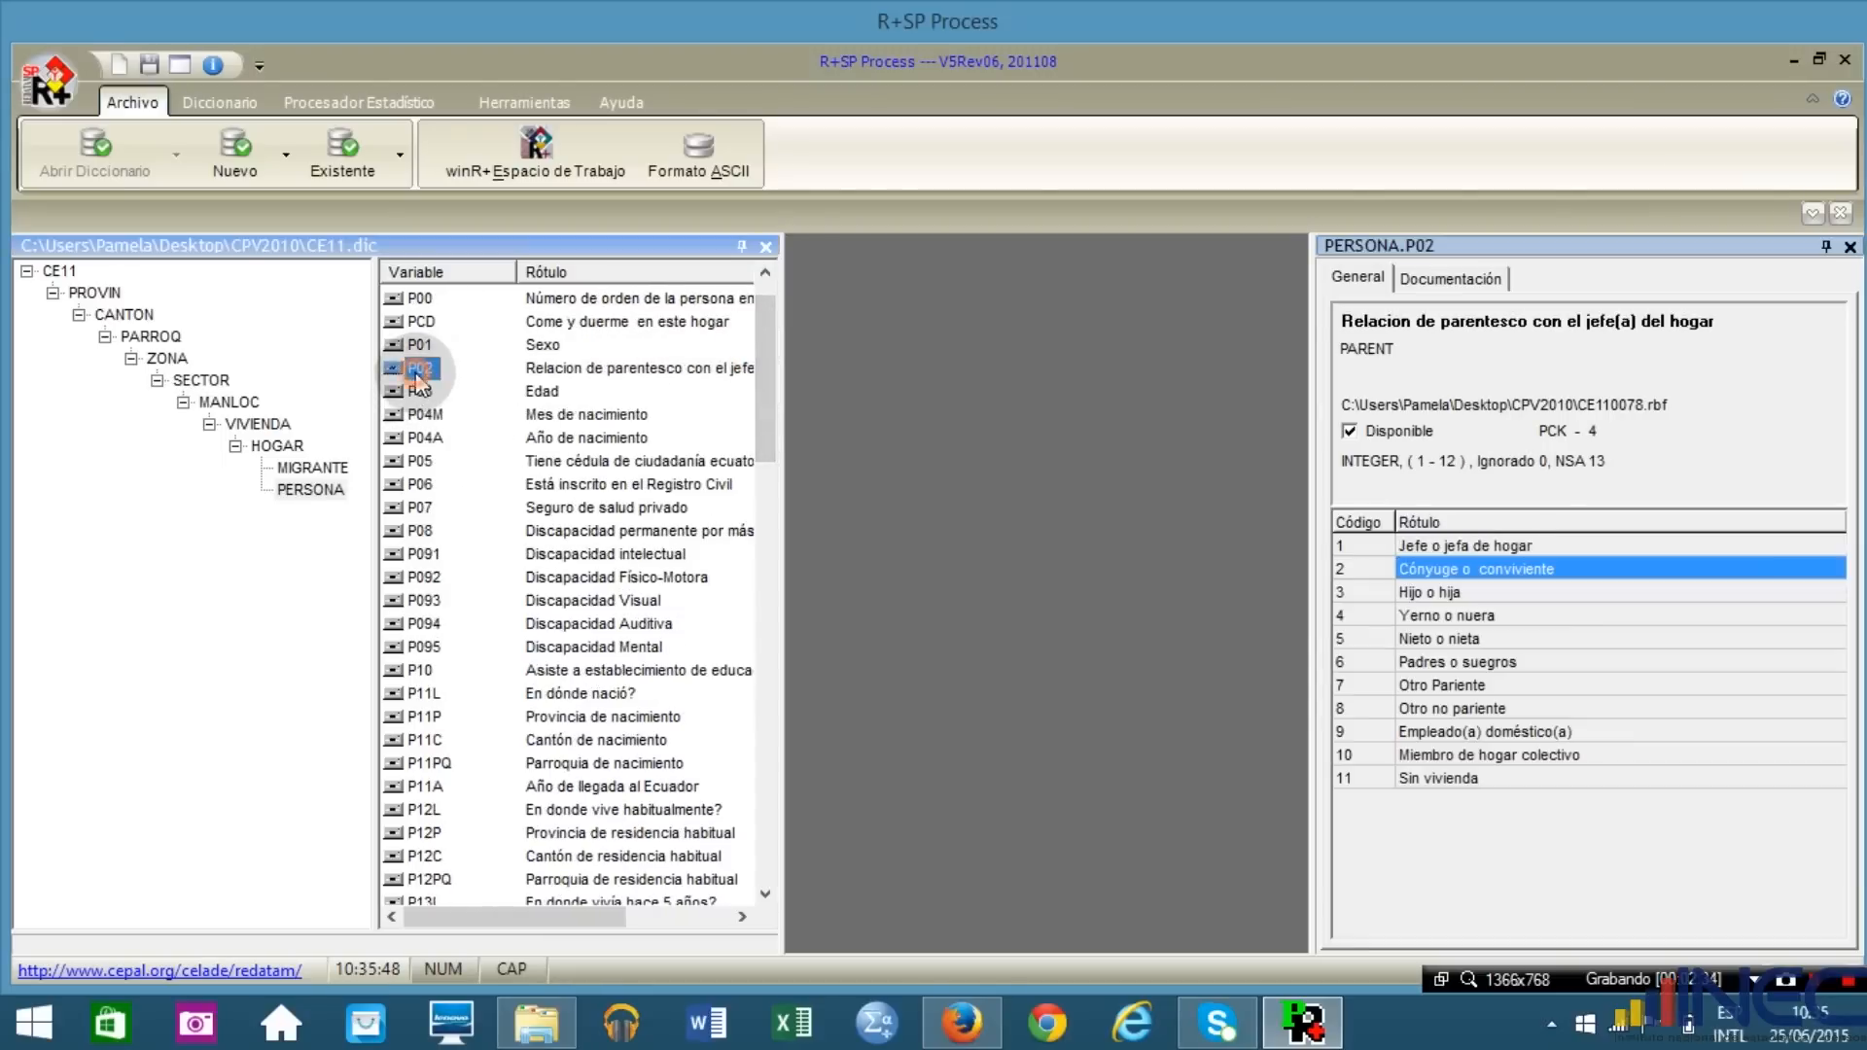
click(1375, 541)
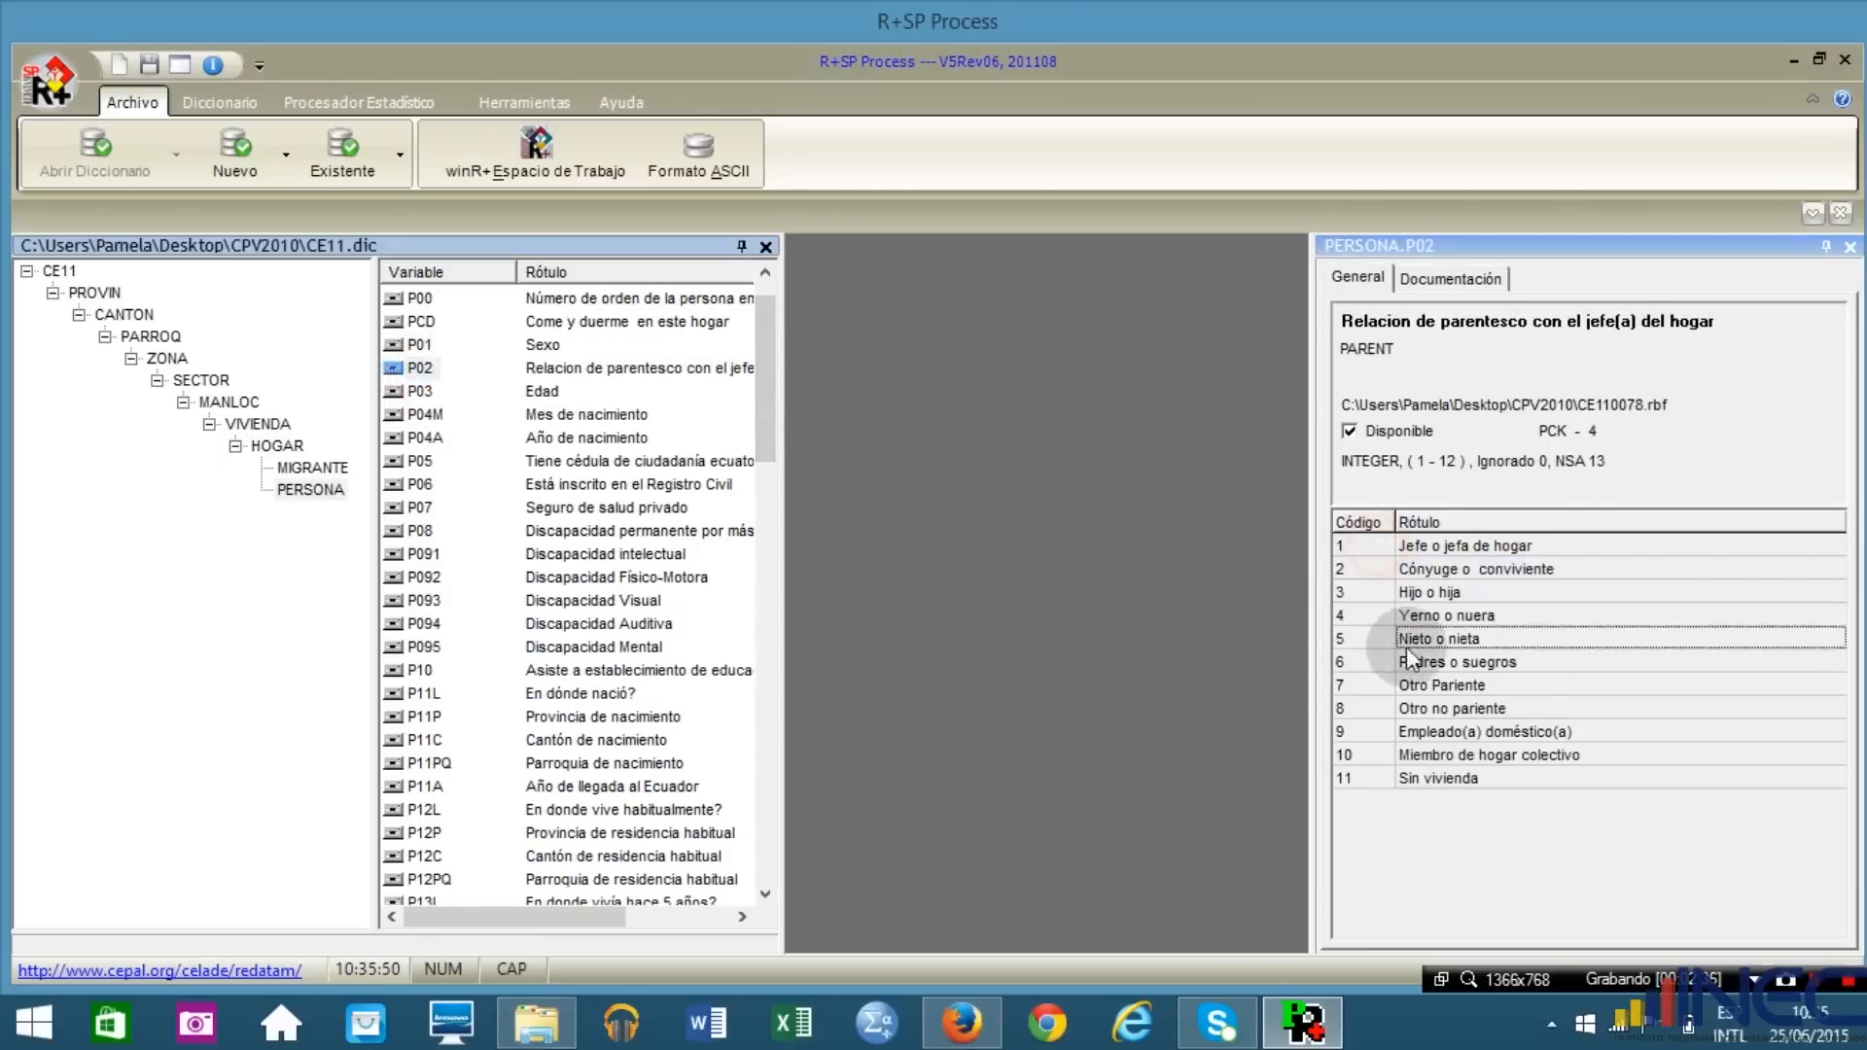
click(1392, 758)
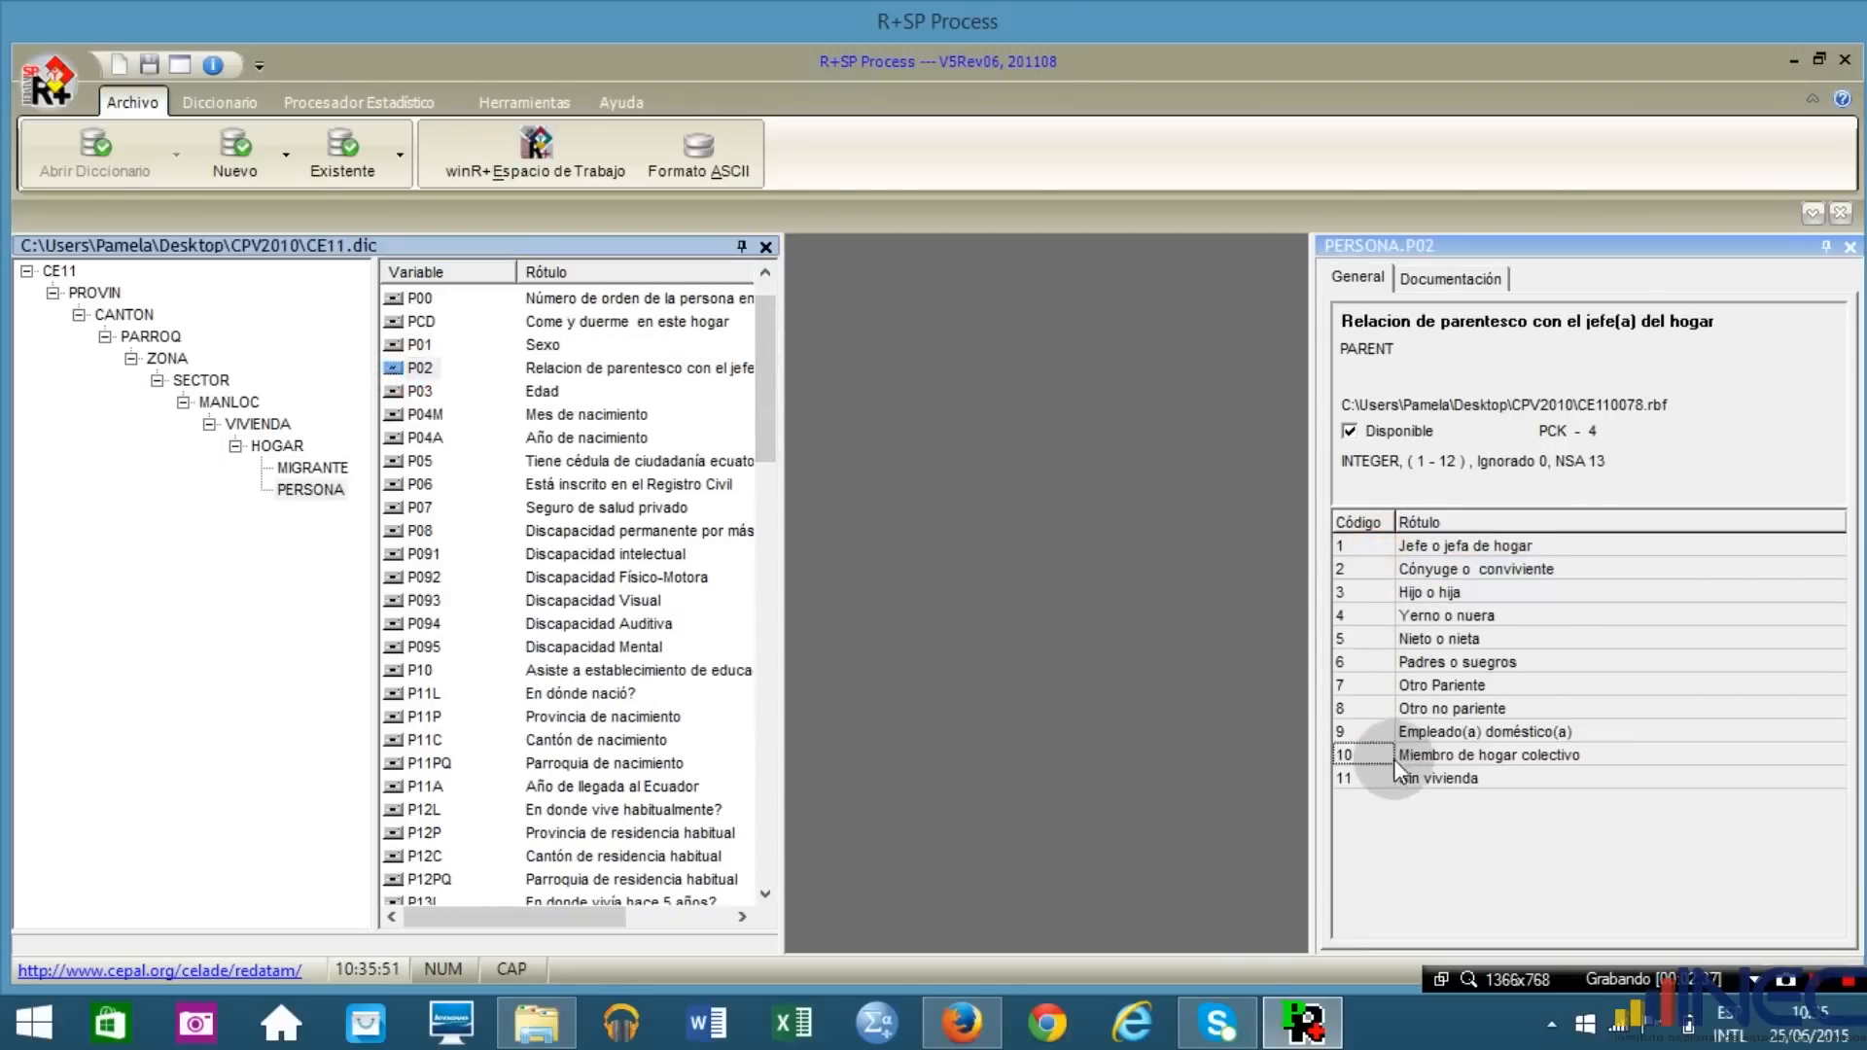
click(552, 375)
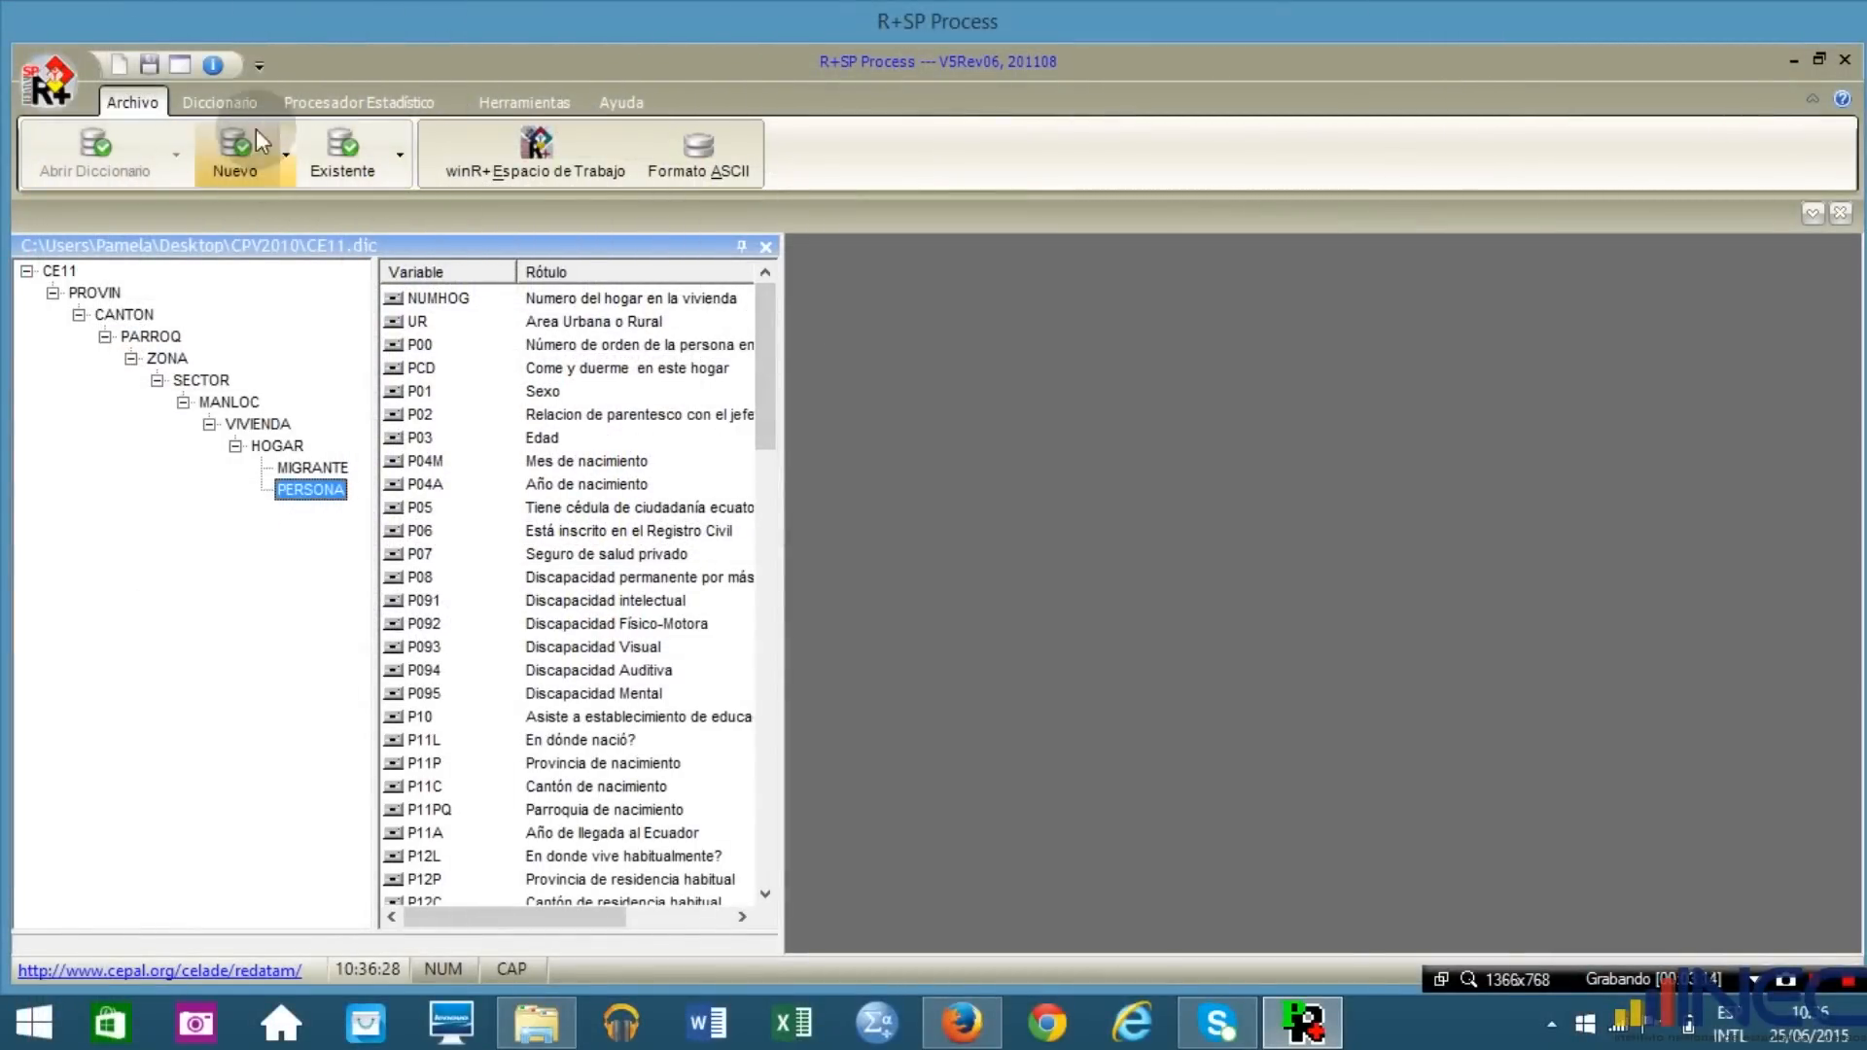
Create a new program and add the comment "* INDICADOR DE LA VARIABLE SEXO" below SELECTION ALL, with blank lines after it.
click(240, 152)
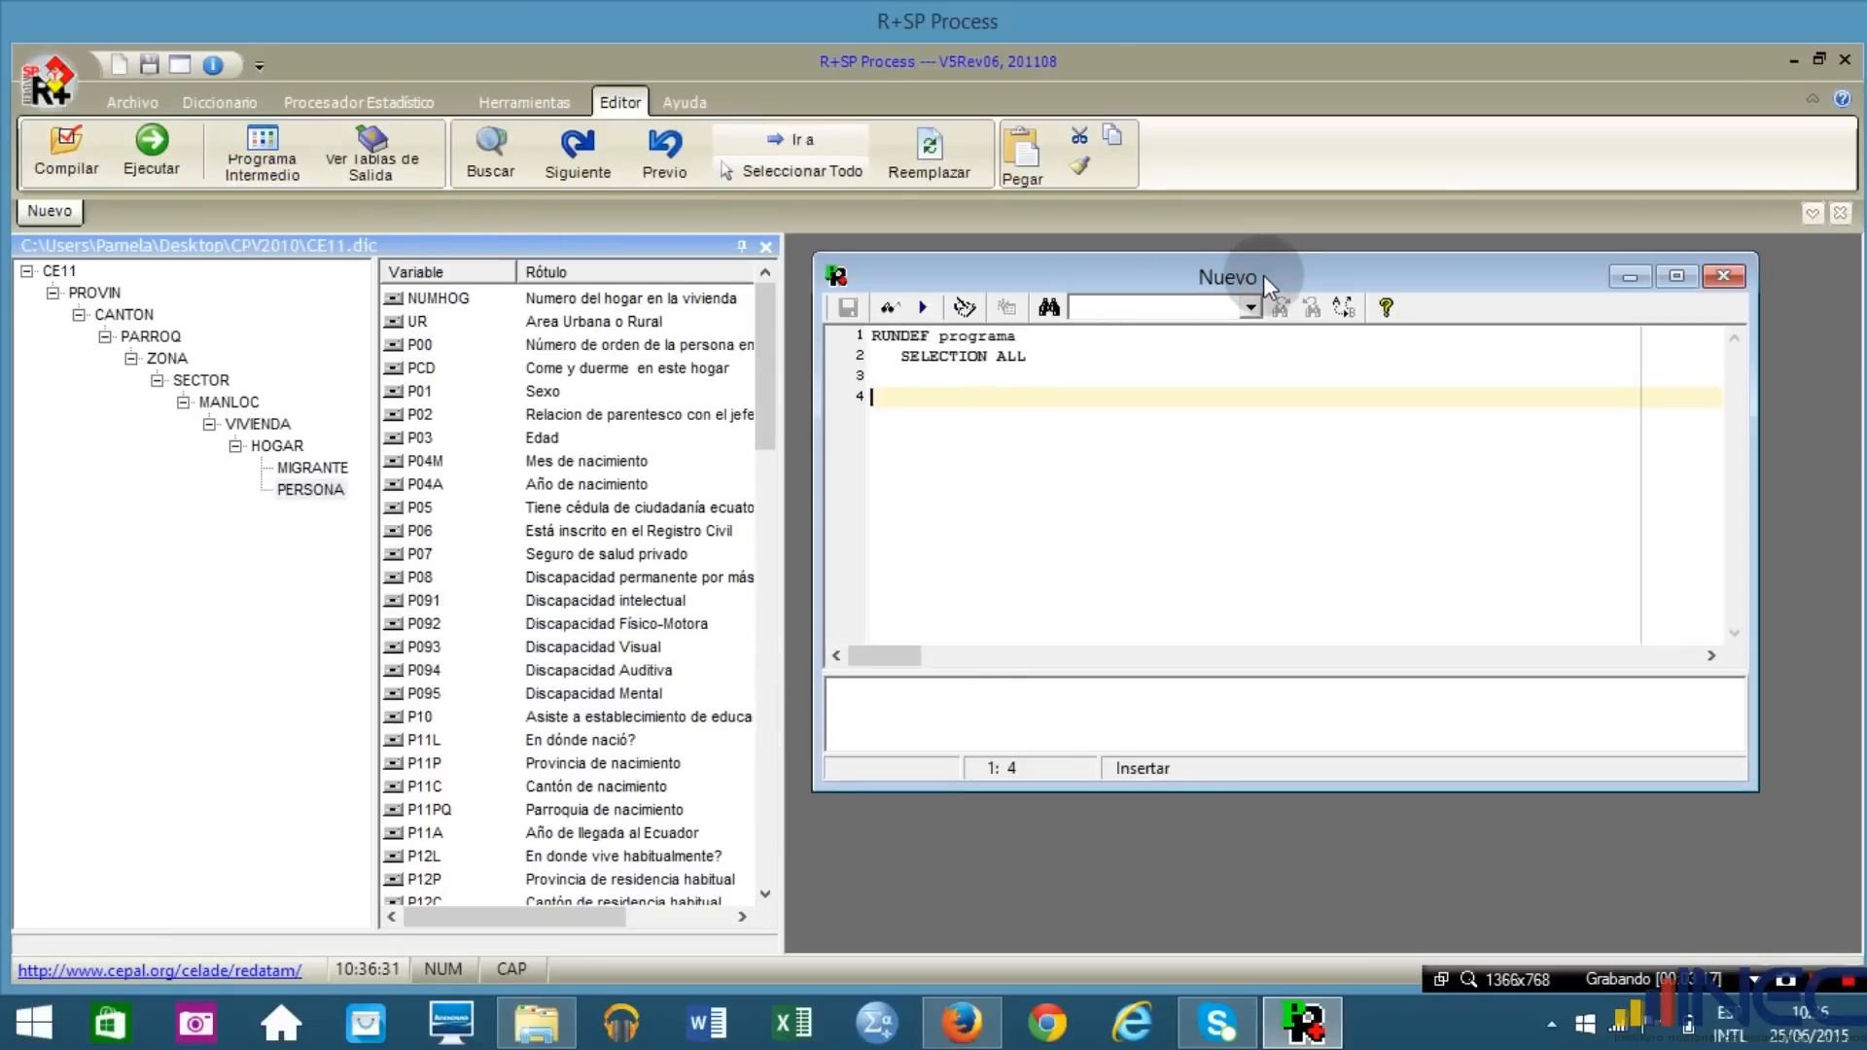
drag(1263, 277, 1261, 281)
click(905, 397)
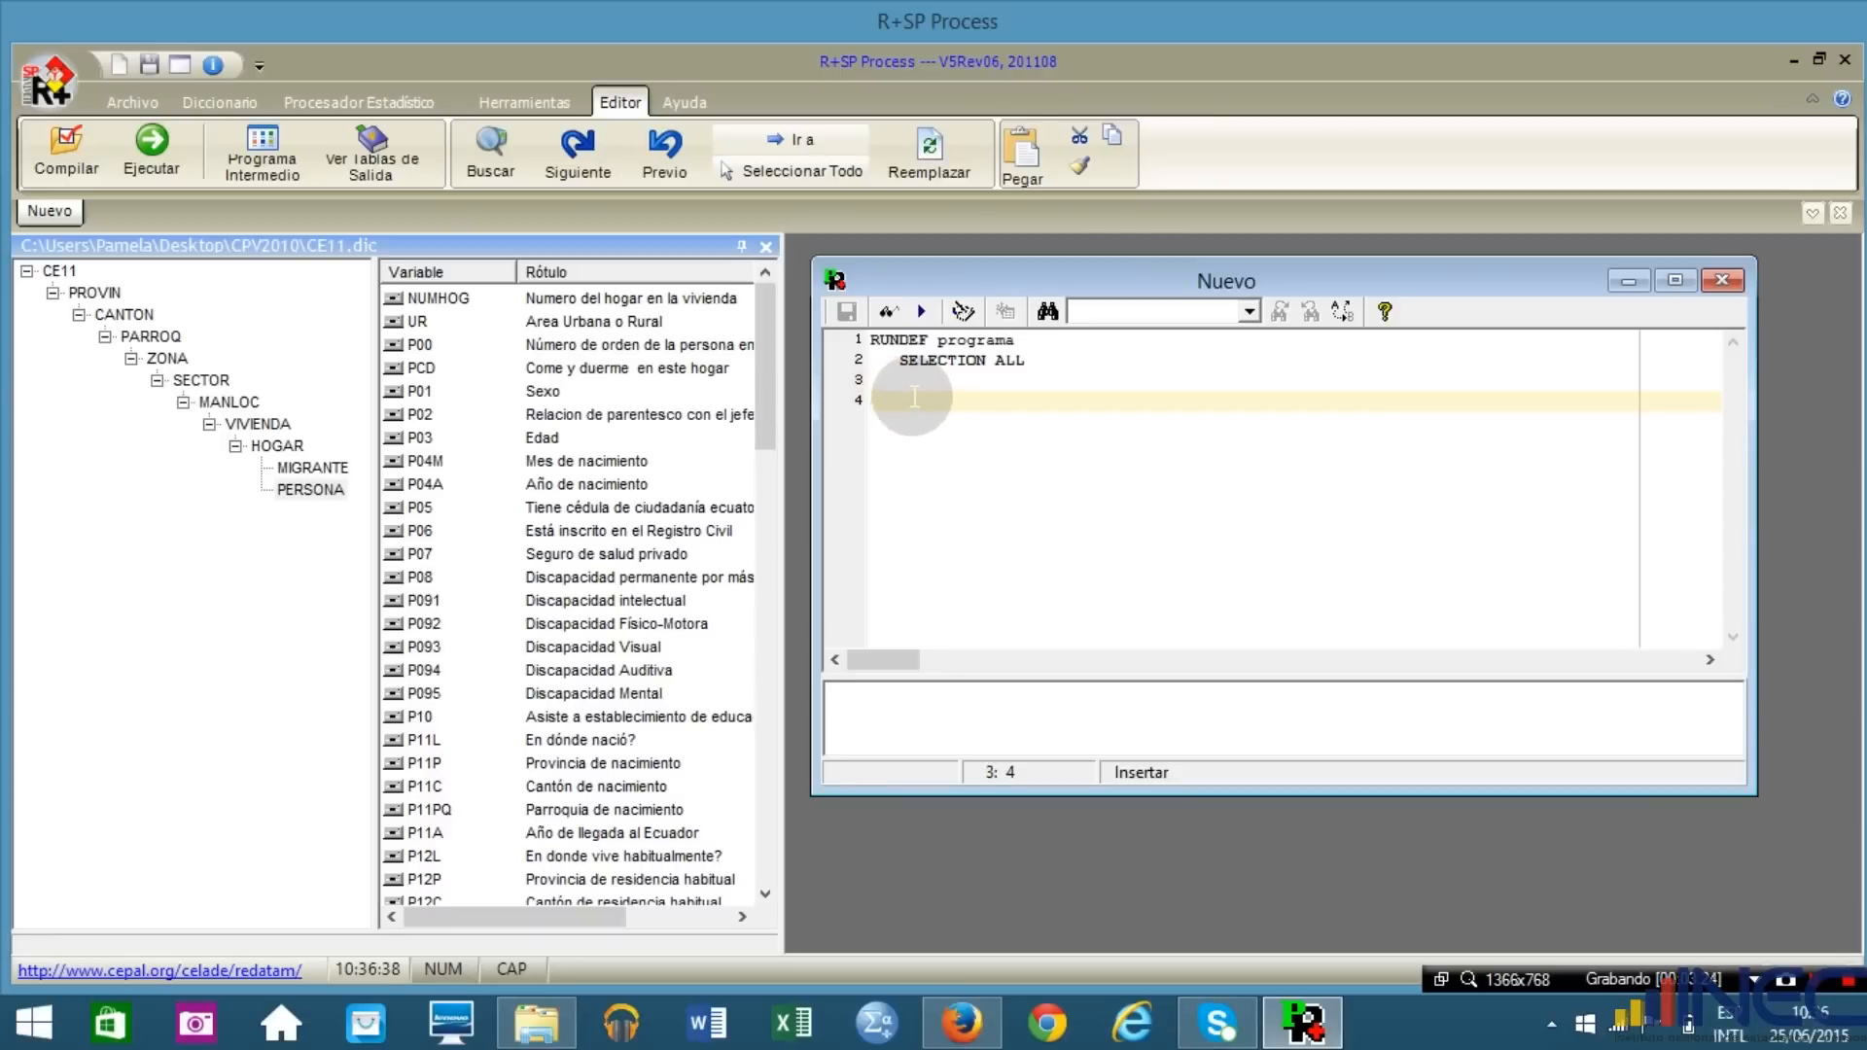
key(Return)
key(Return)
key(Return)
key(Up)
key(Up)
key(Up)
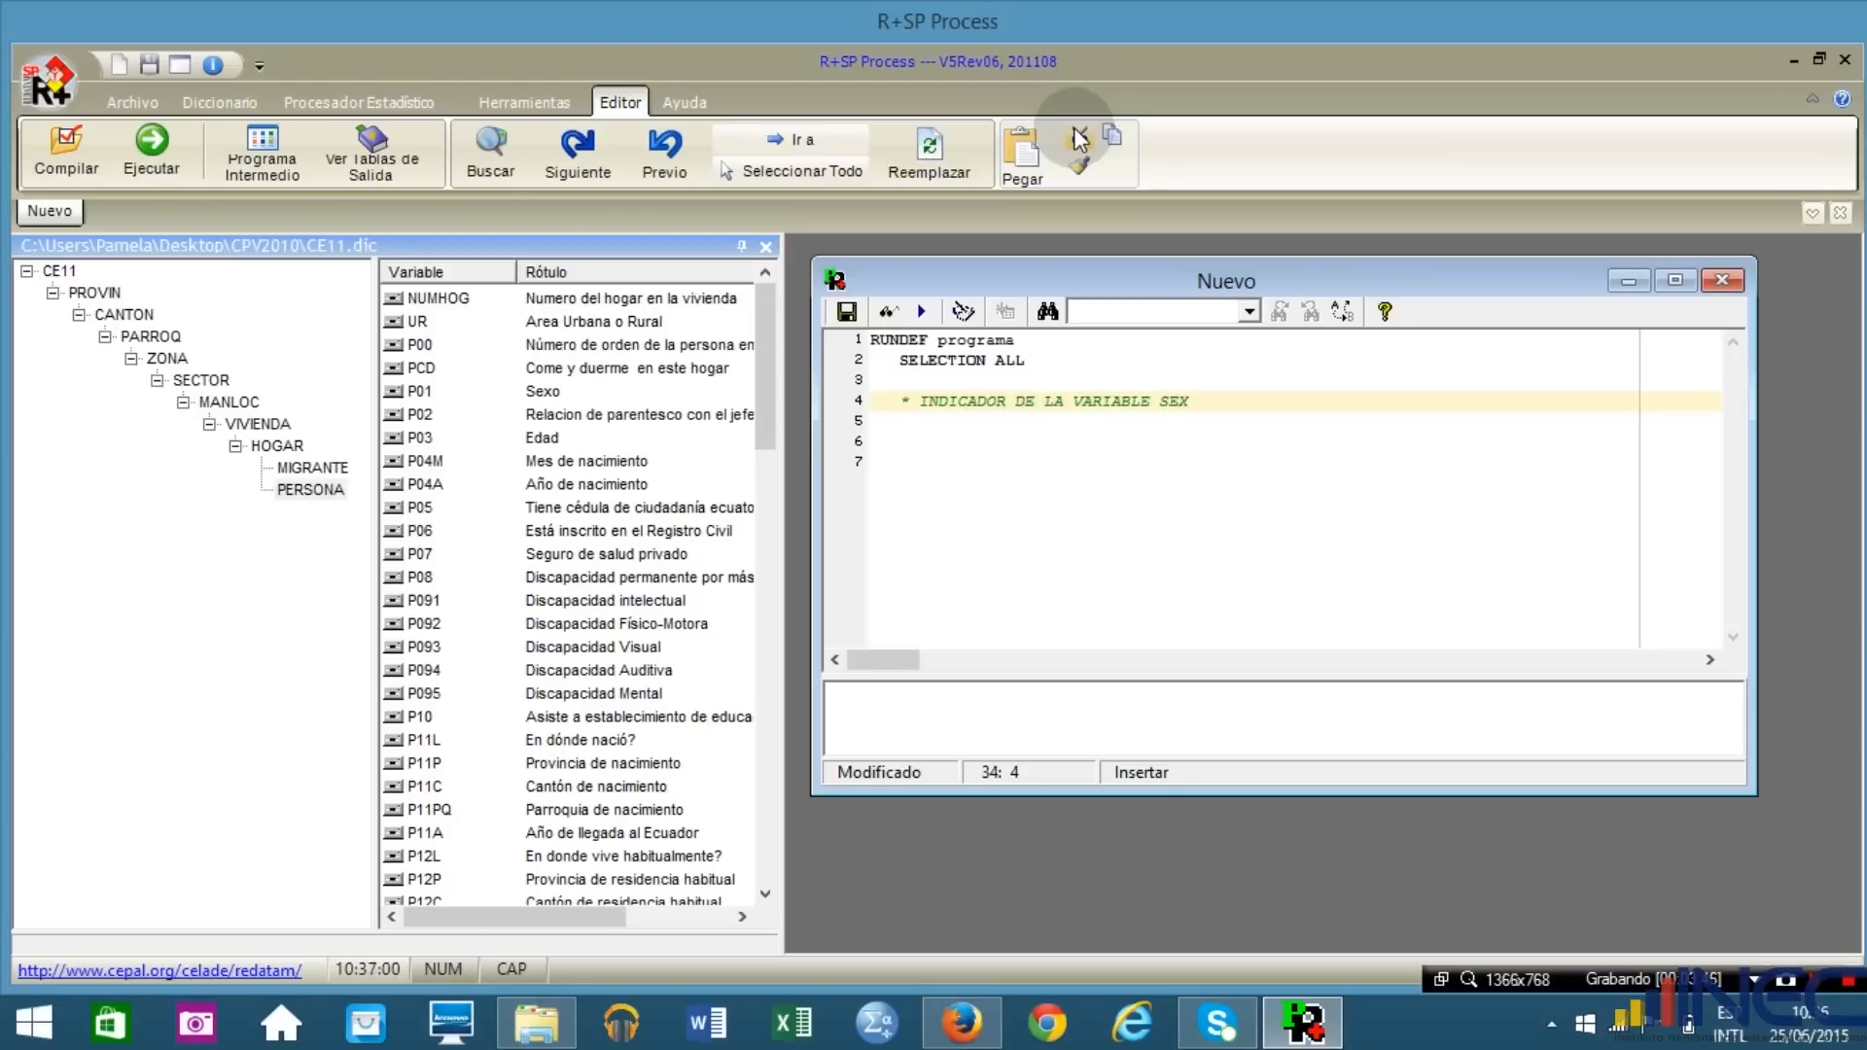
key(Return)
key(Return)
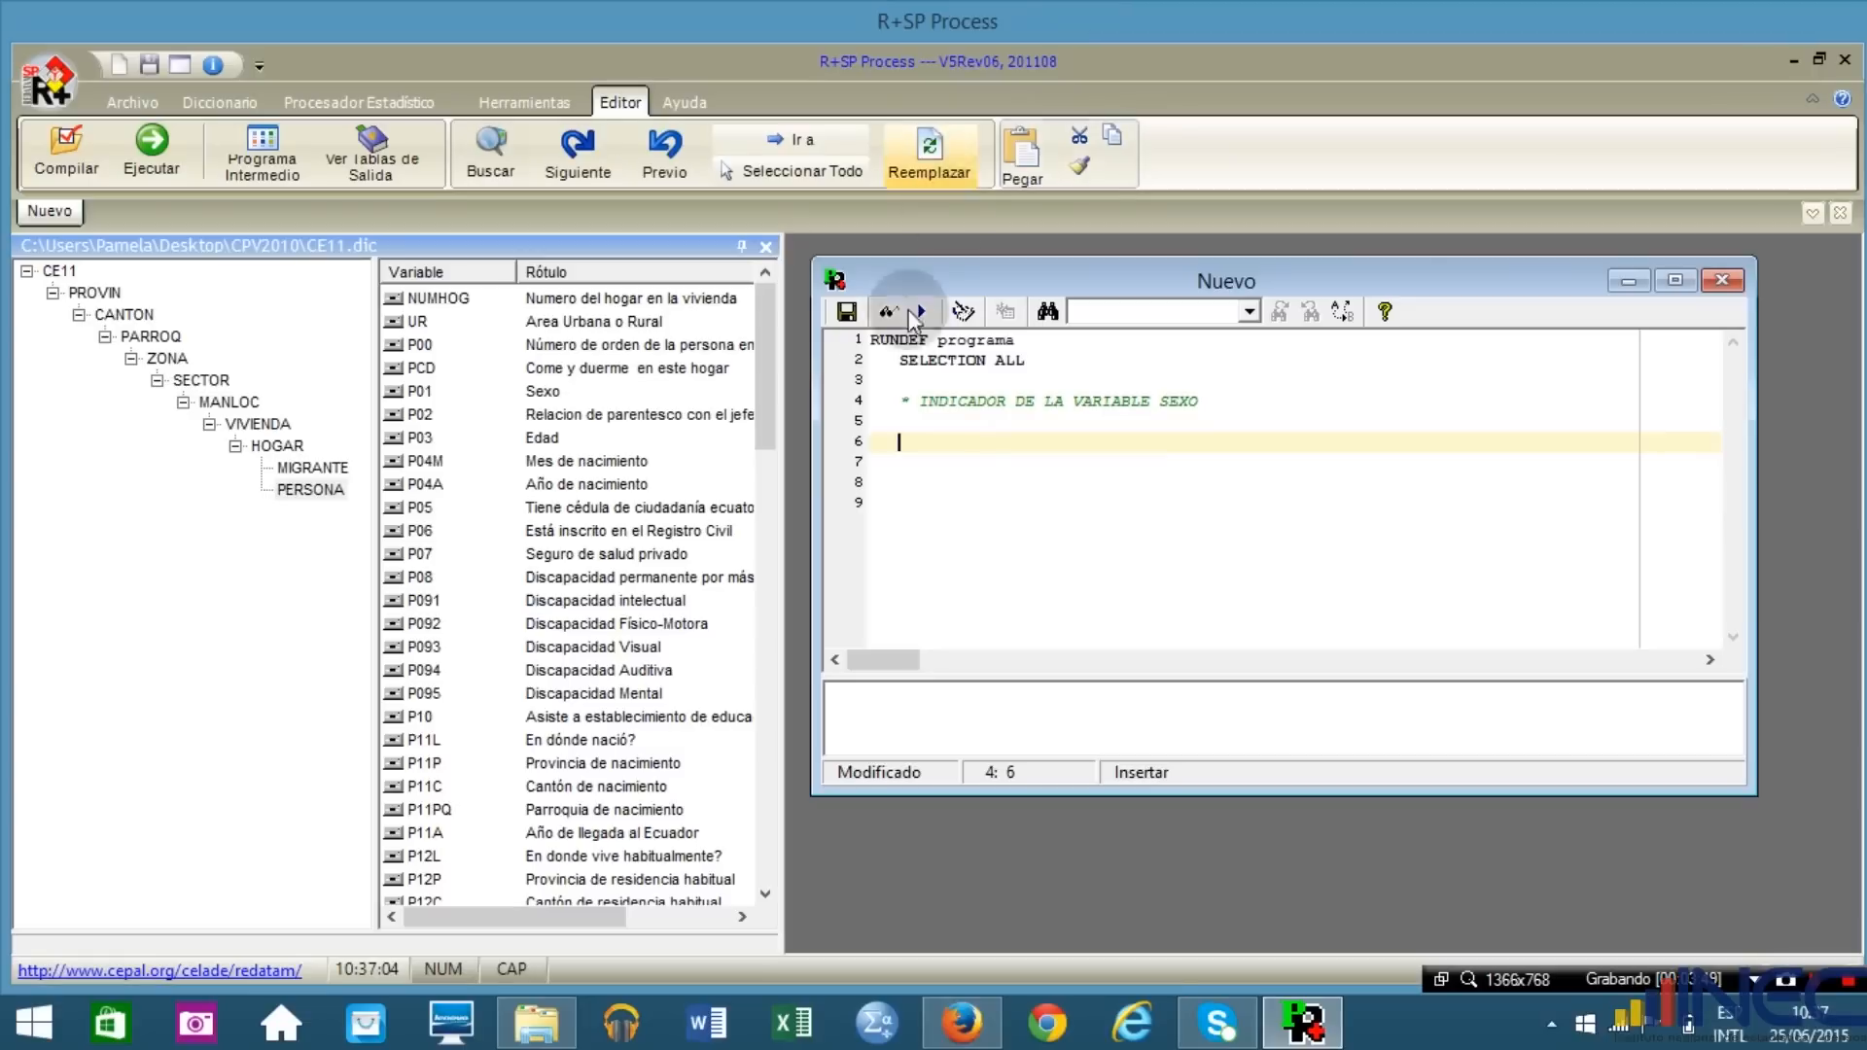
double_click(898, 401)
drag(976, 397, 870, 401)
click(1225, 386)
Open the TABLE assistant from line 6 of the program and review the available table types.
click(908, 439)
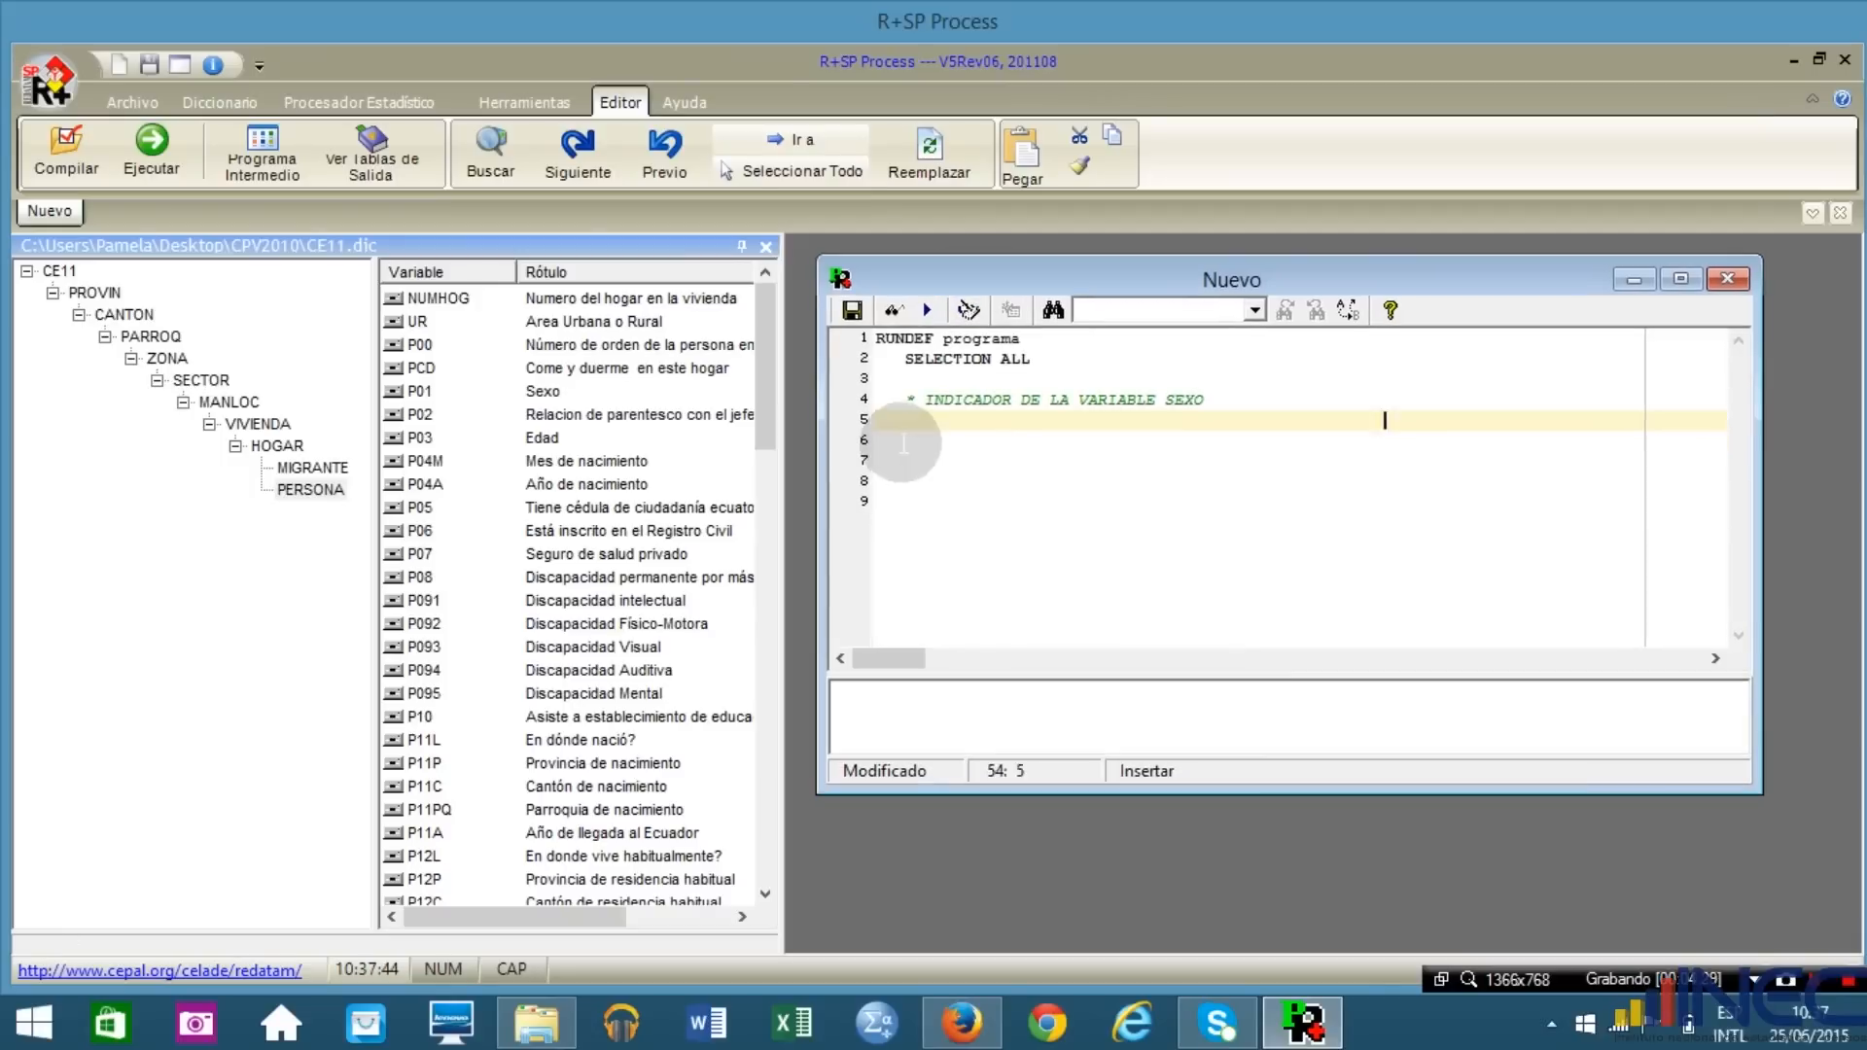
click(906, 445)
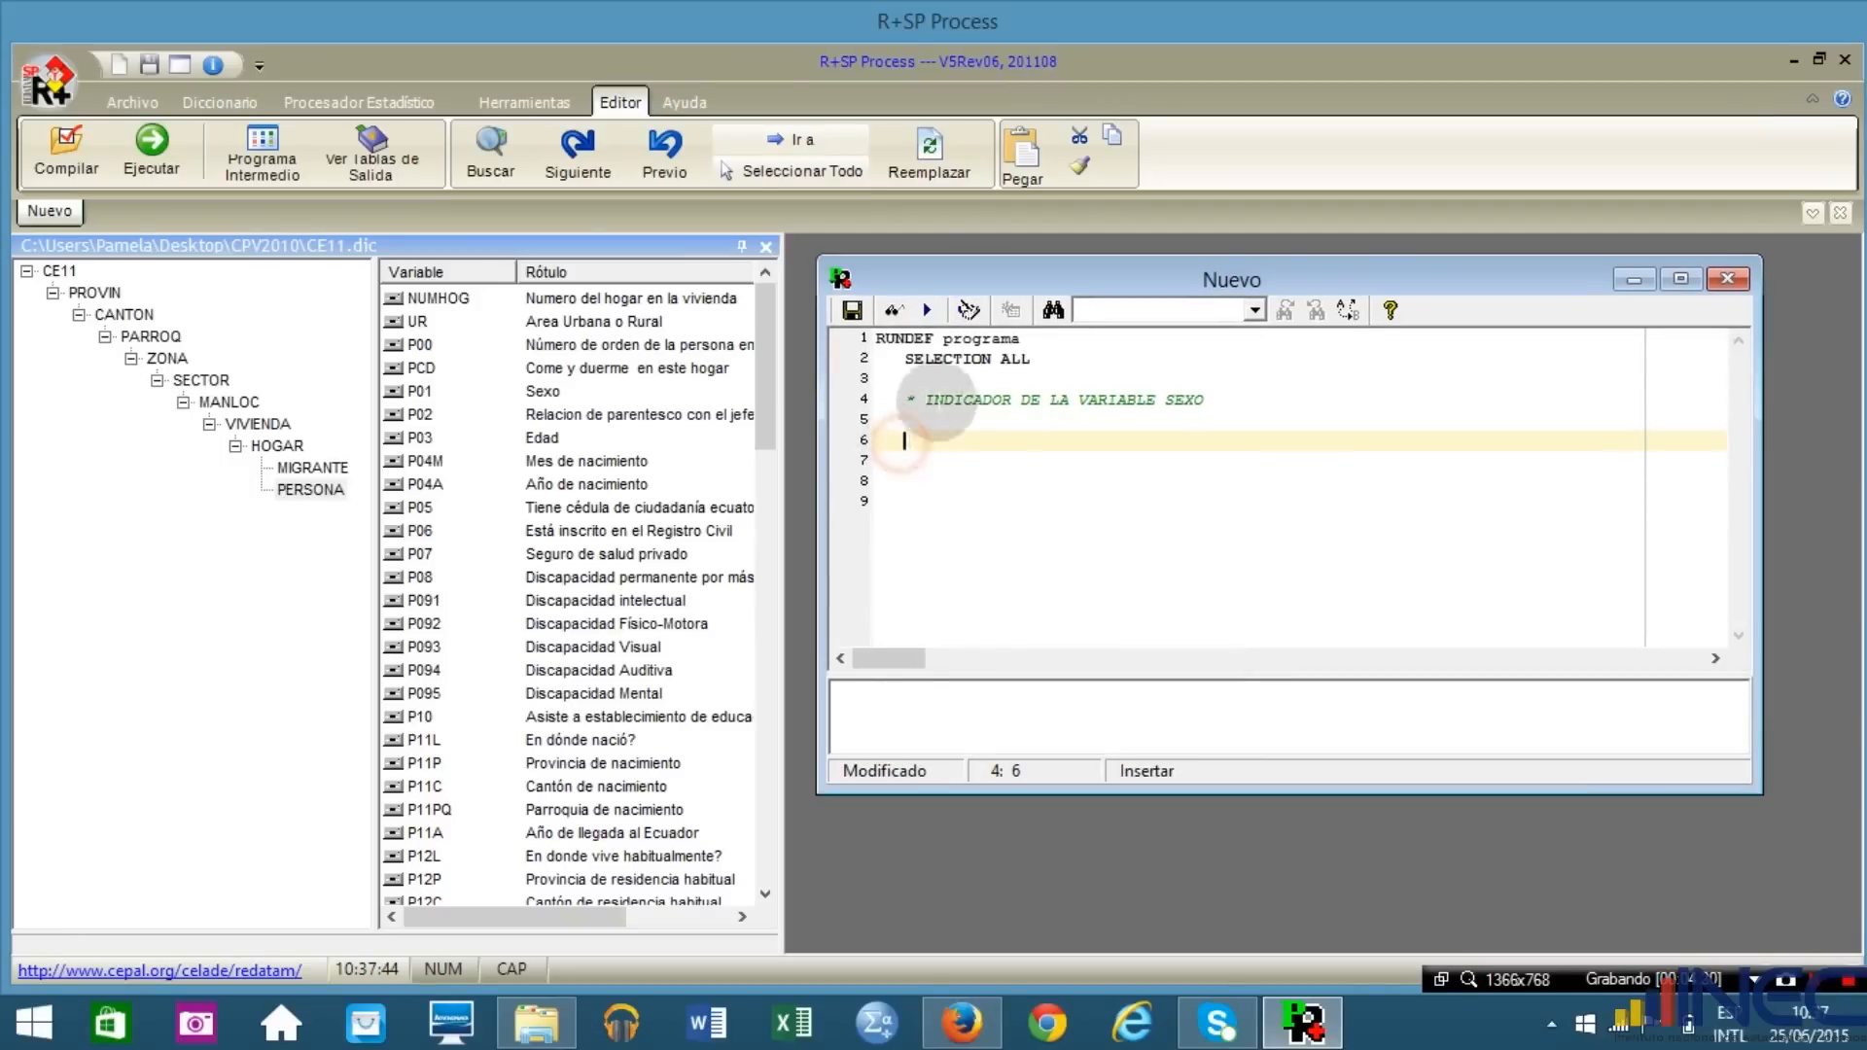
right_click(906, 443)
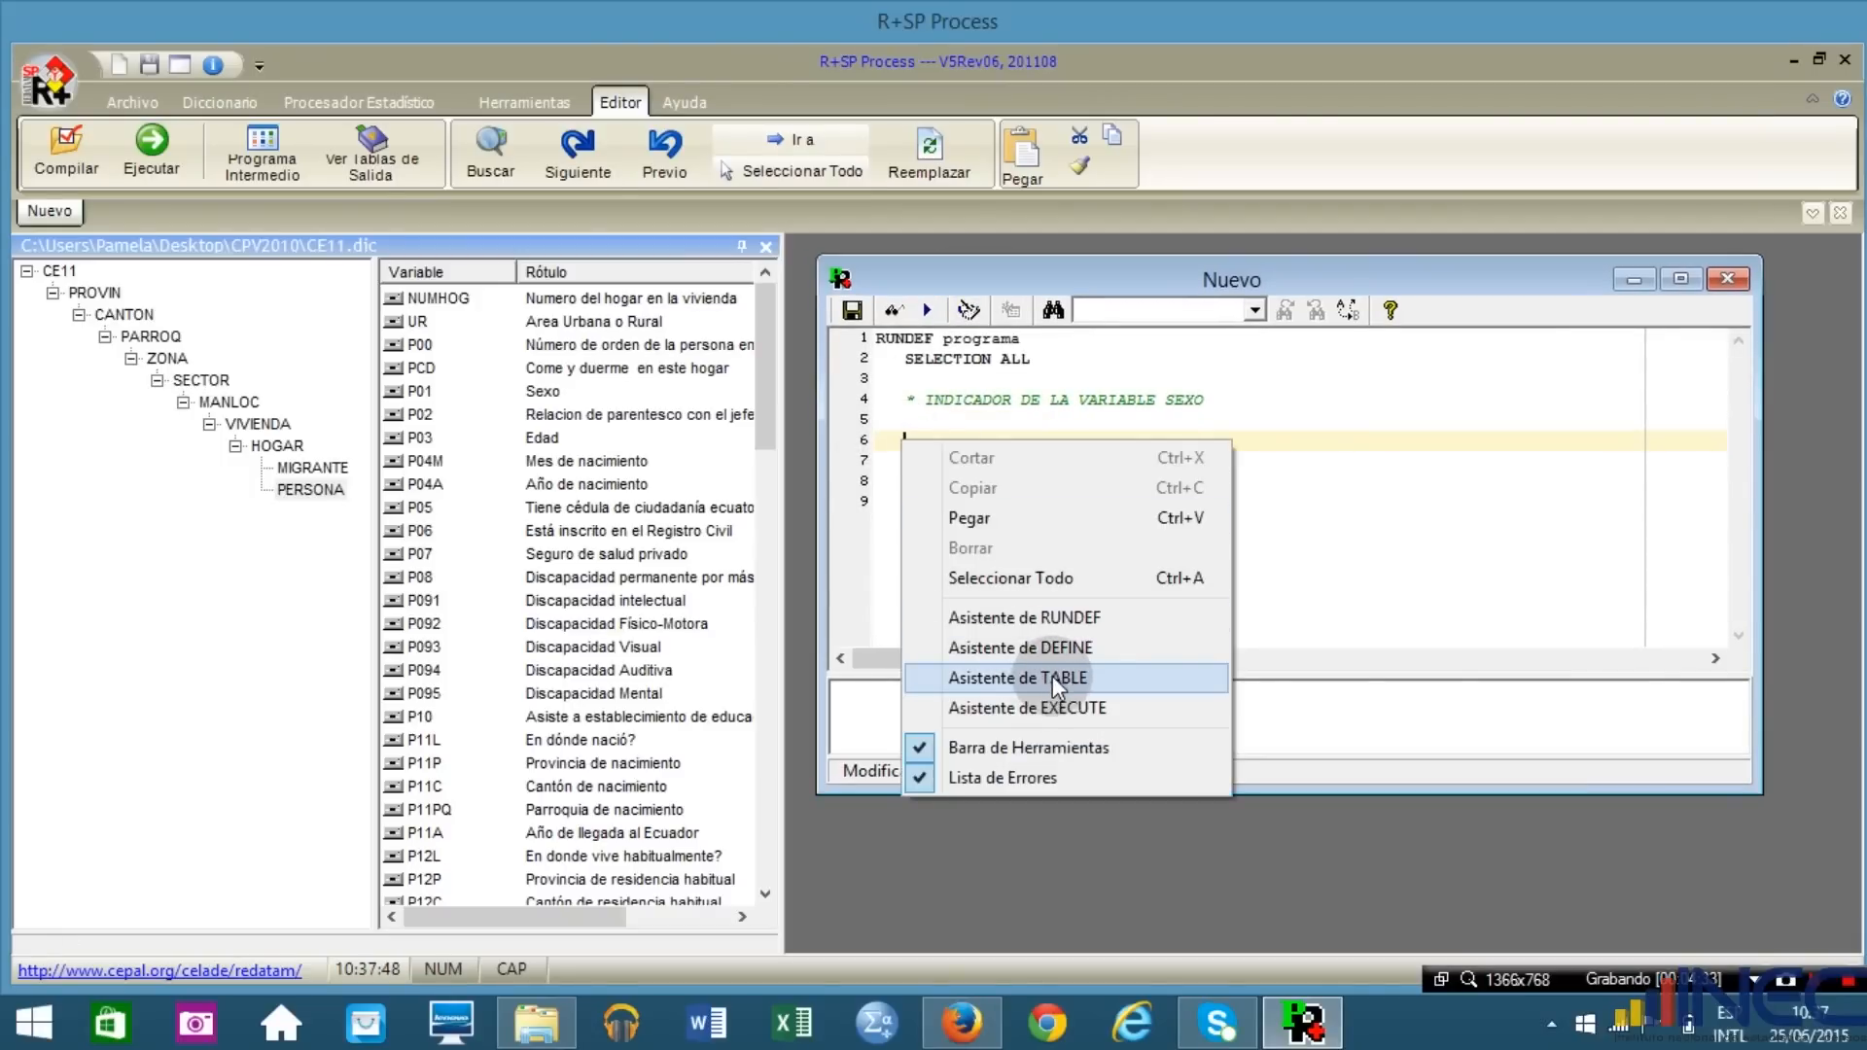
click(1052, 675)
drag(1303, 371, 1269, 430)
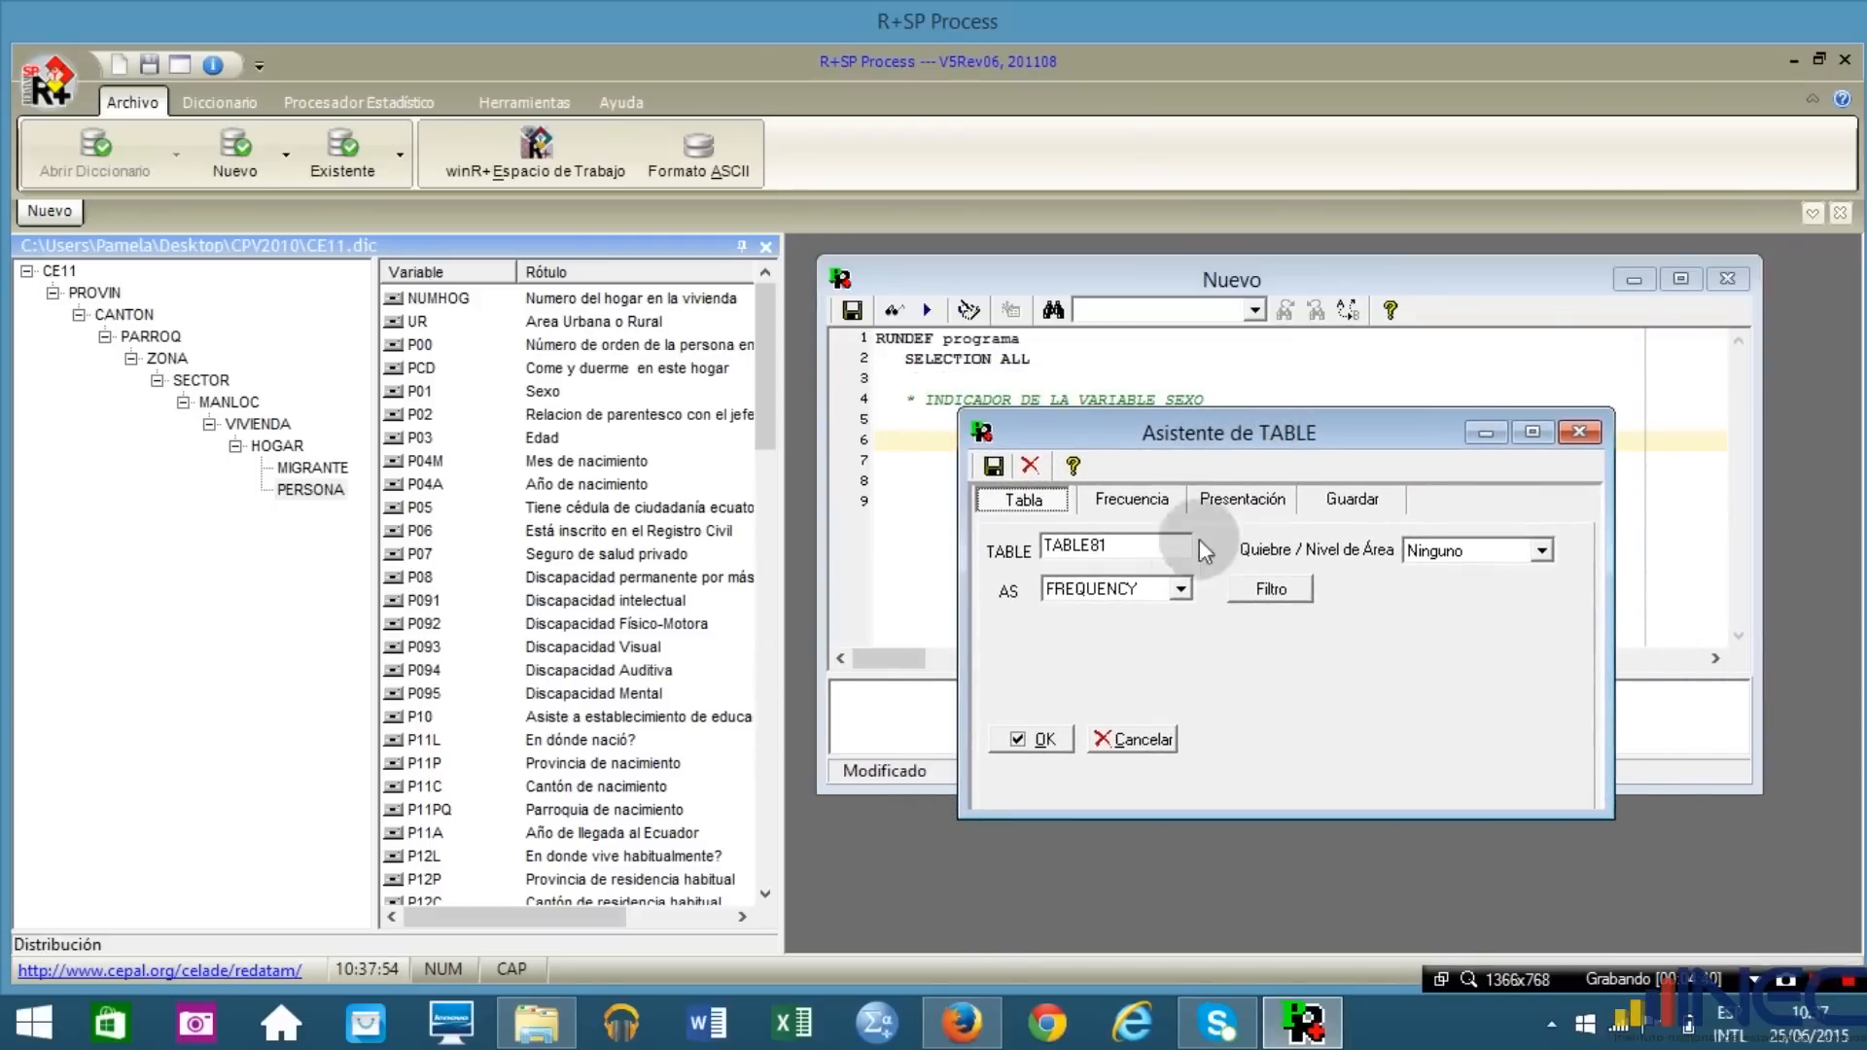
click(1175, 588)
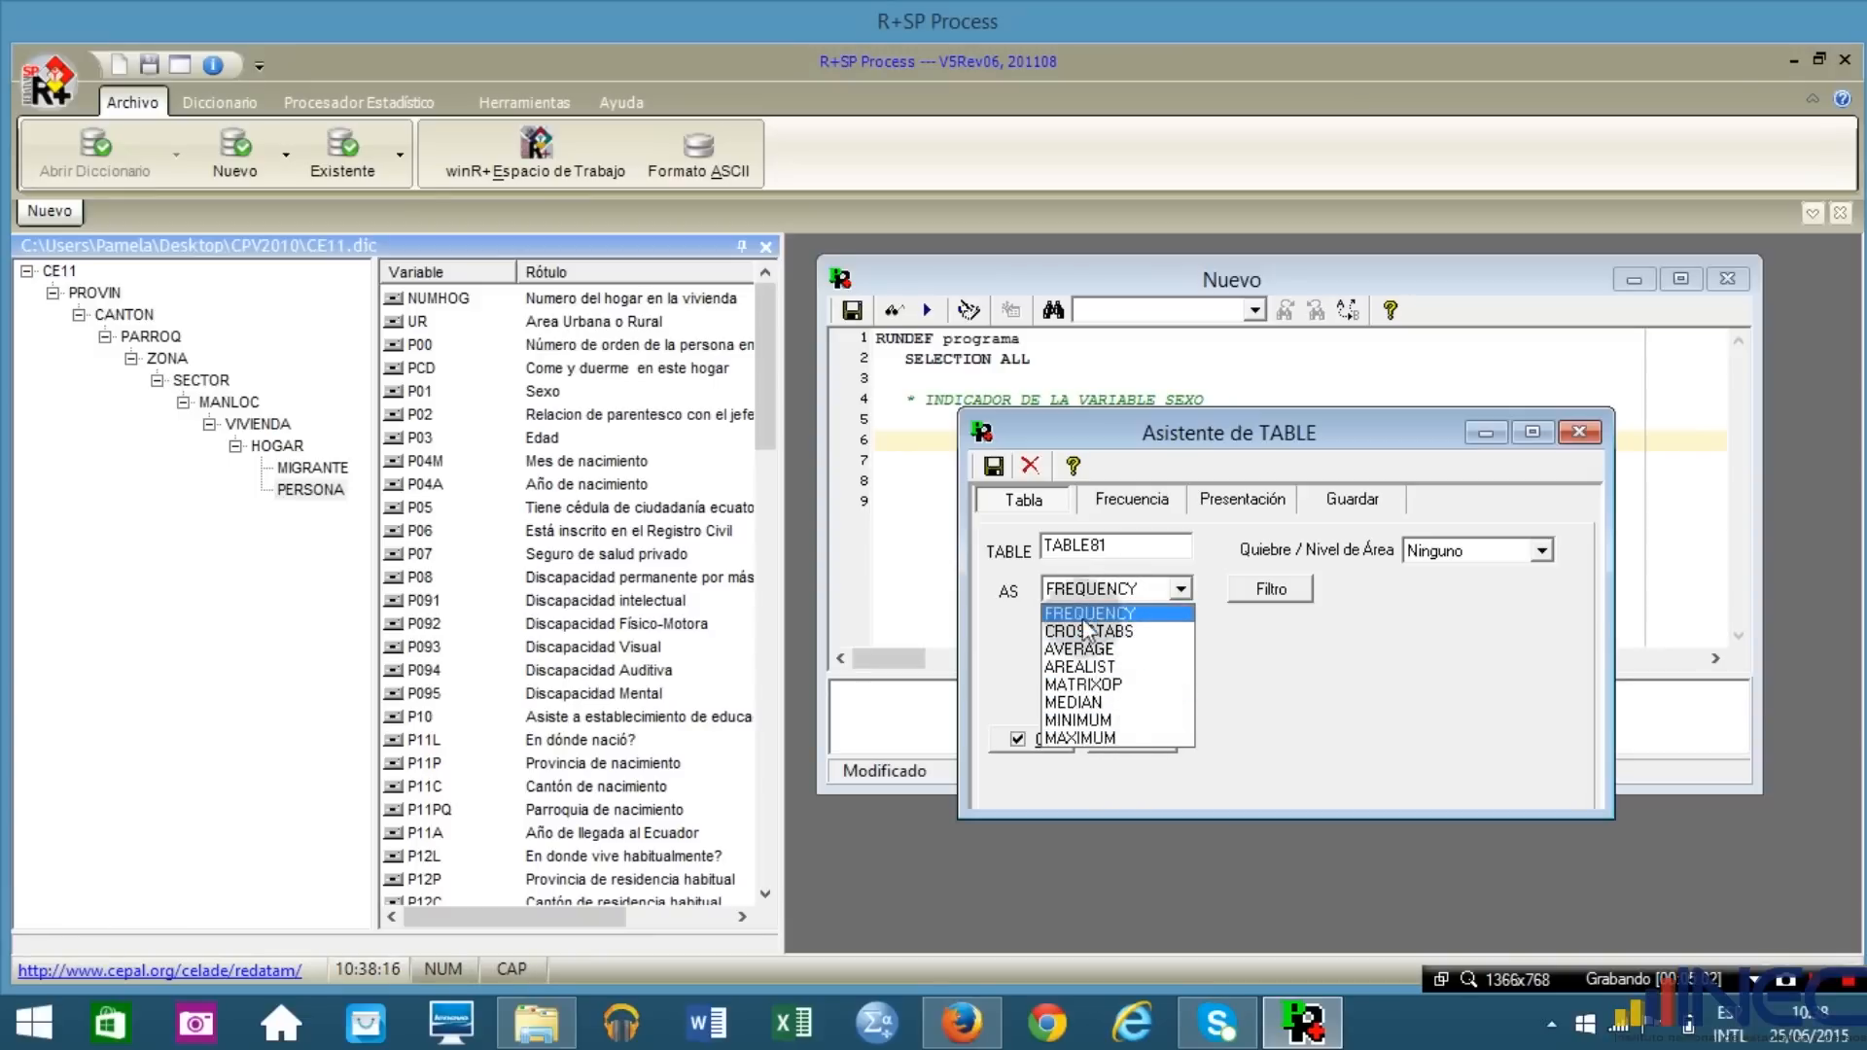
click(1146, 436)
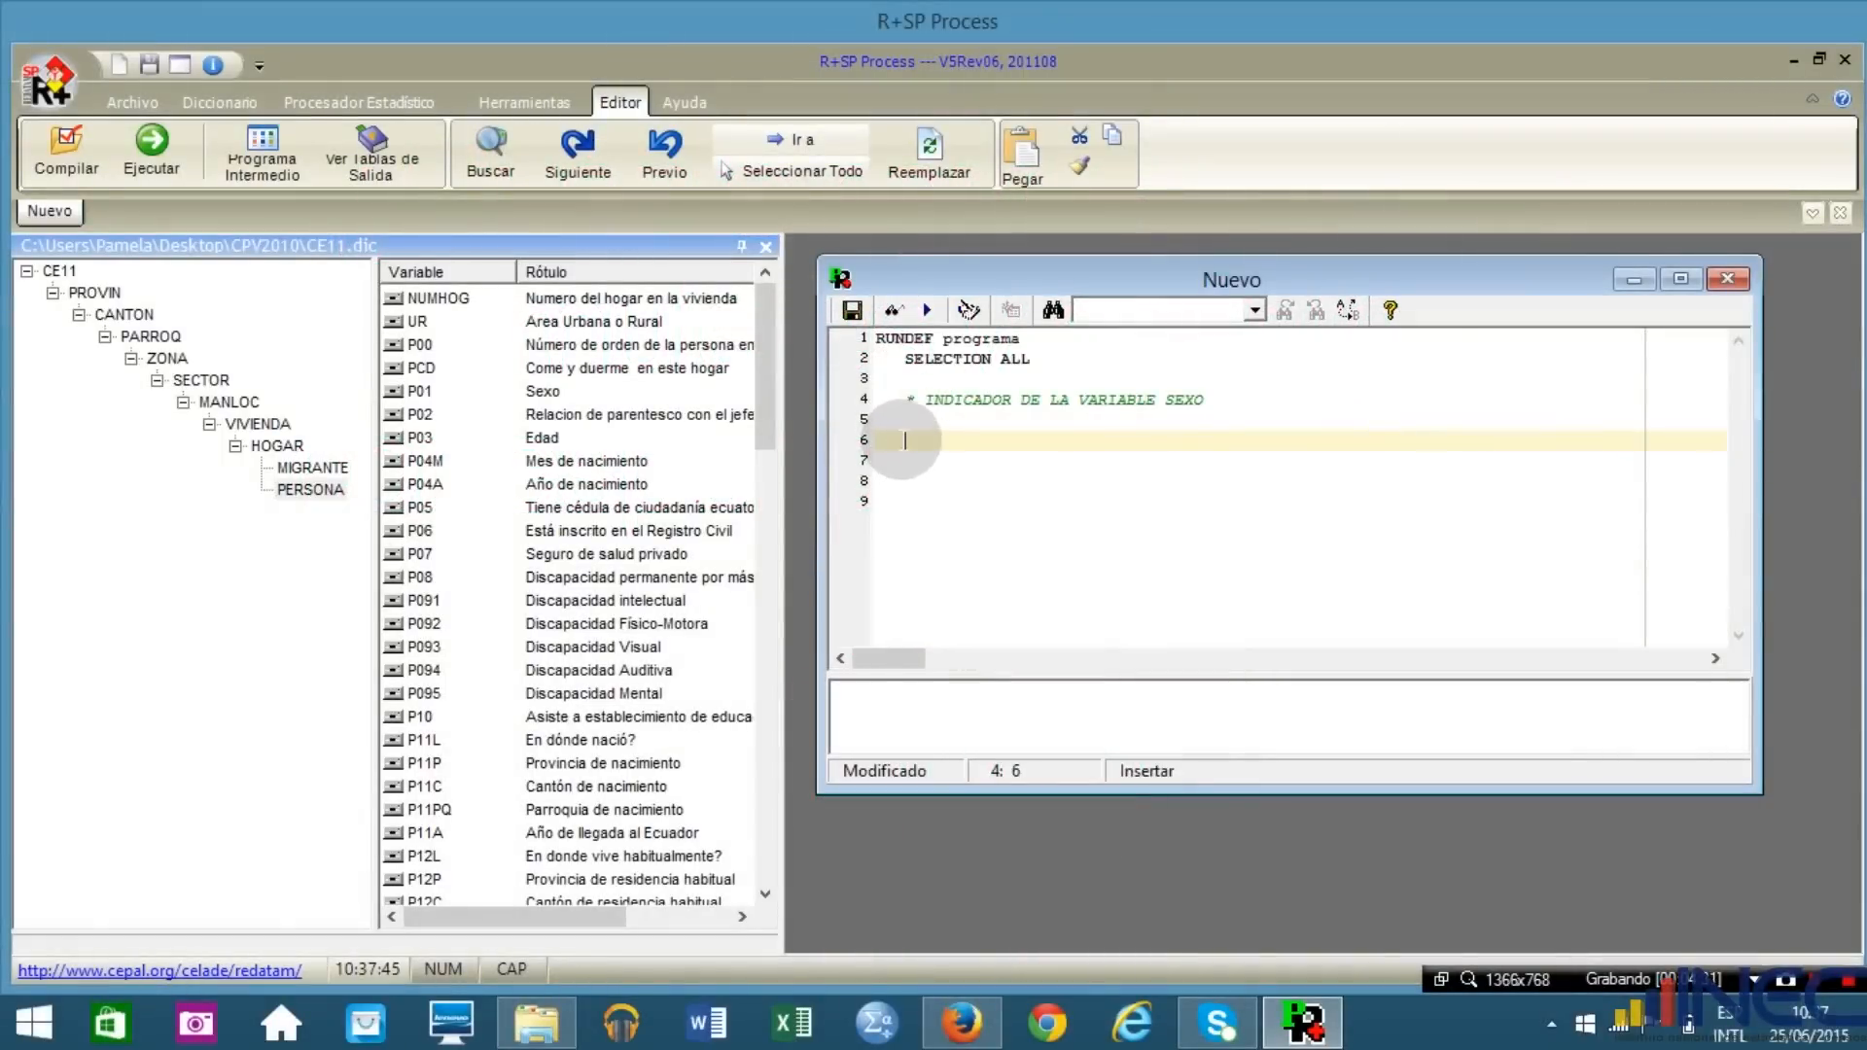
Start a table definition on line 6 with the TABLE assistant, using FREQUENCY as the table type.
right_click(903, 441)
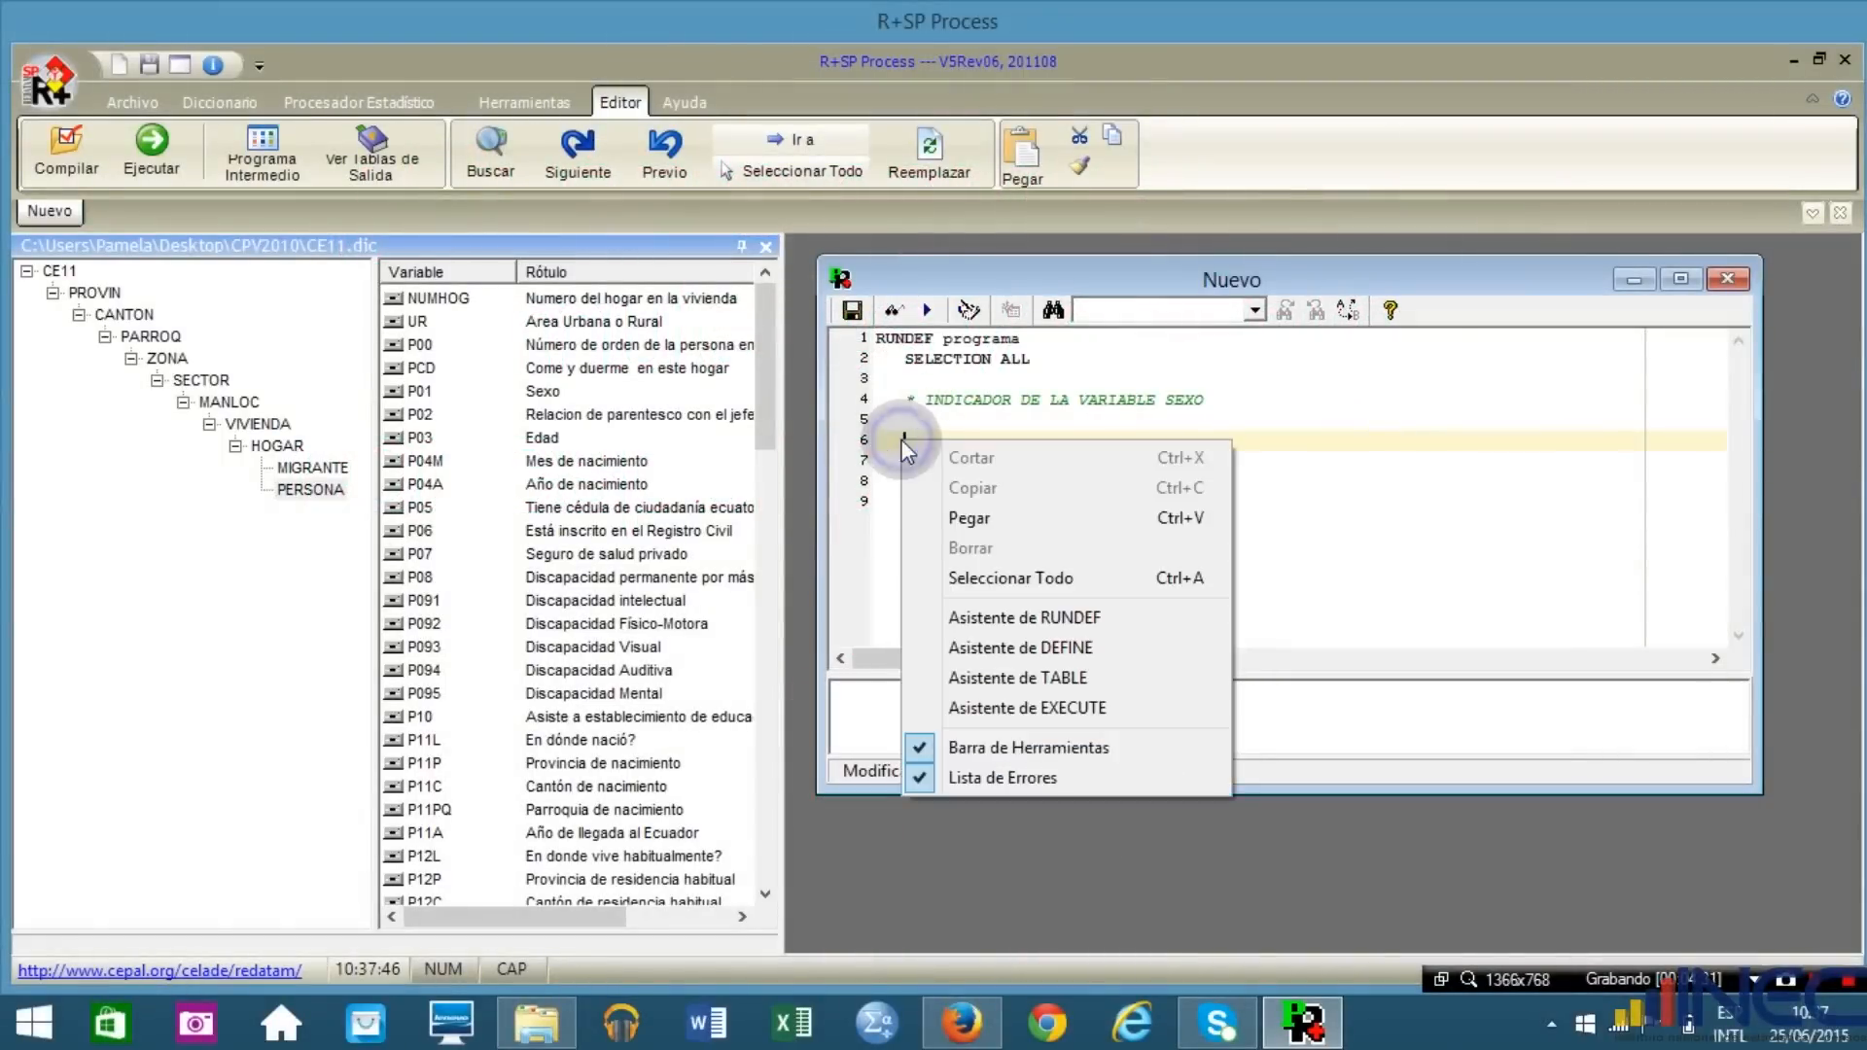
click(1052, 678)
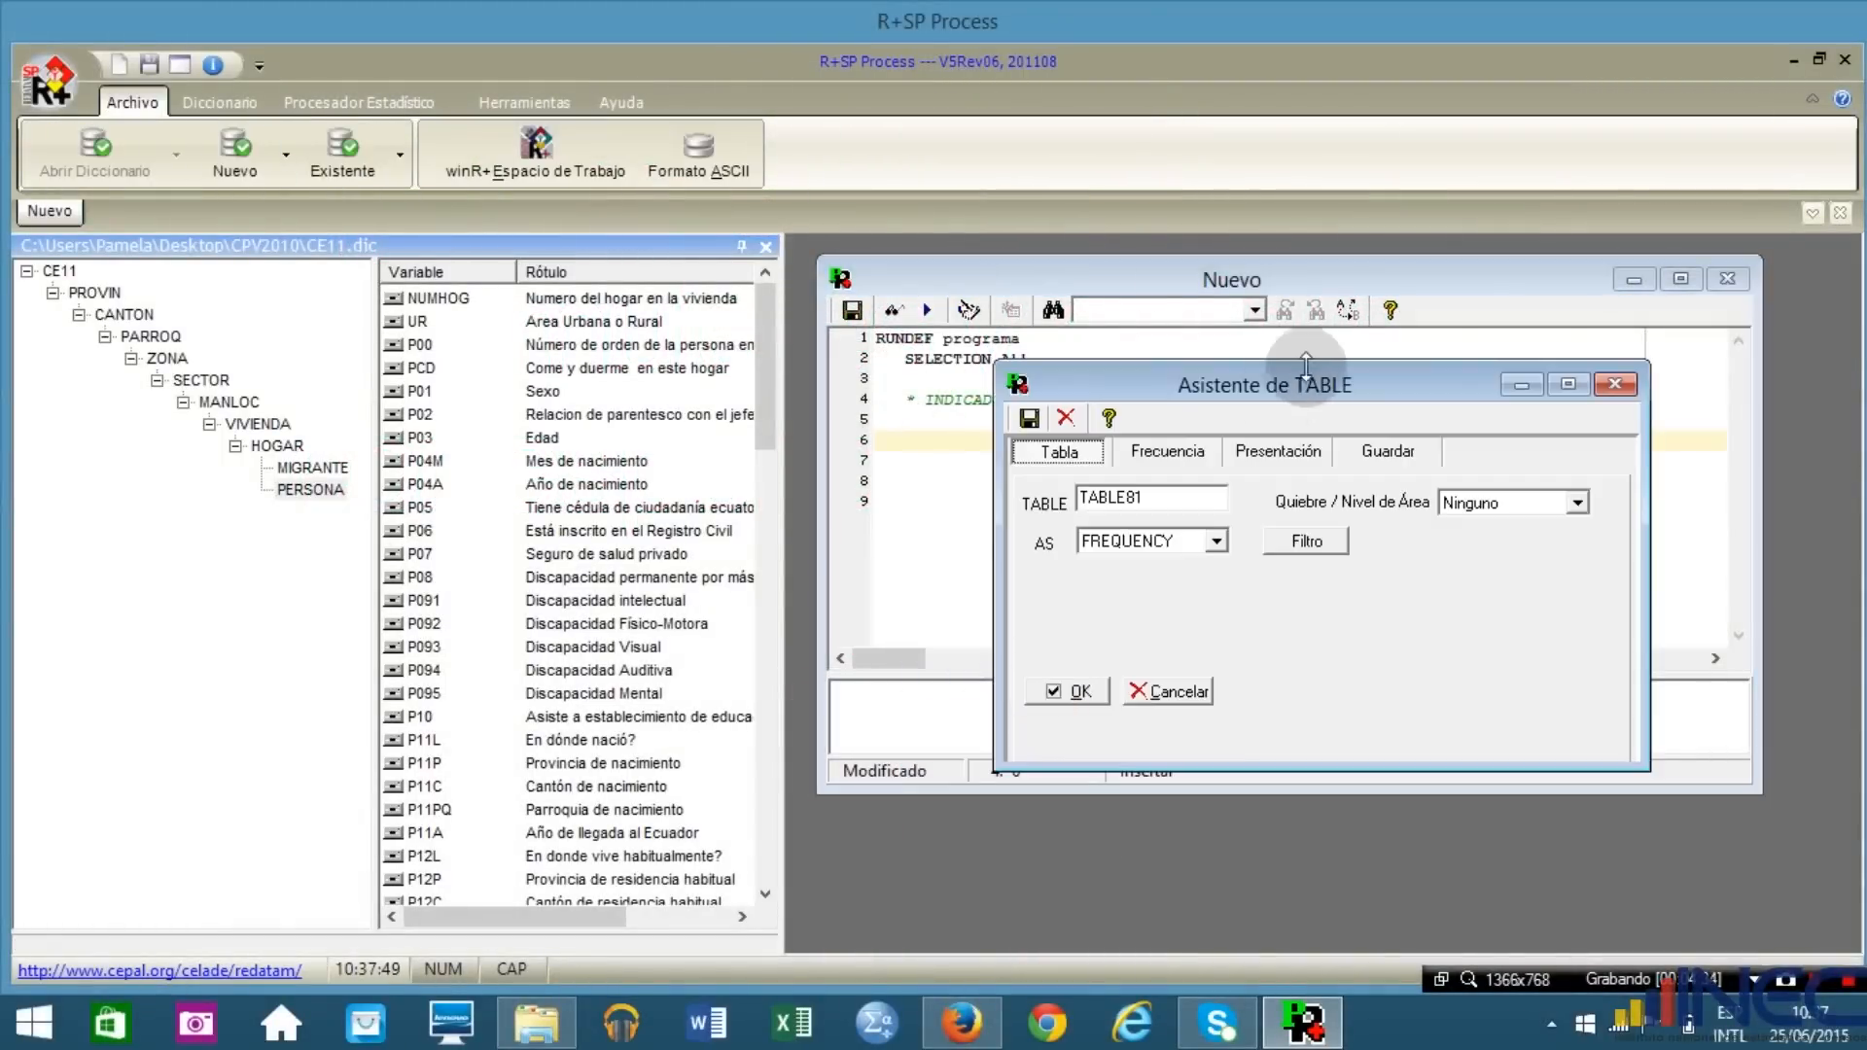
drag(1305, 385, 1270, 431)
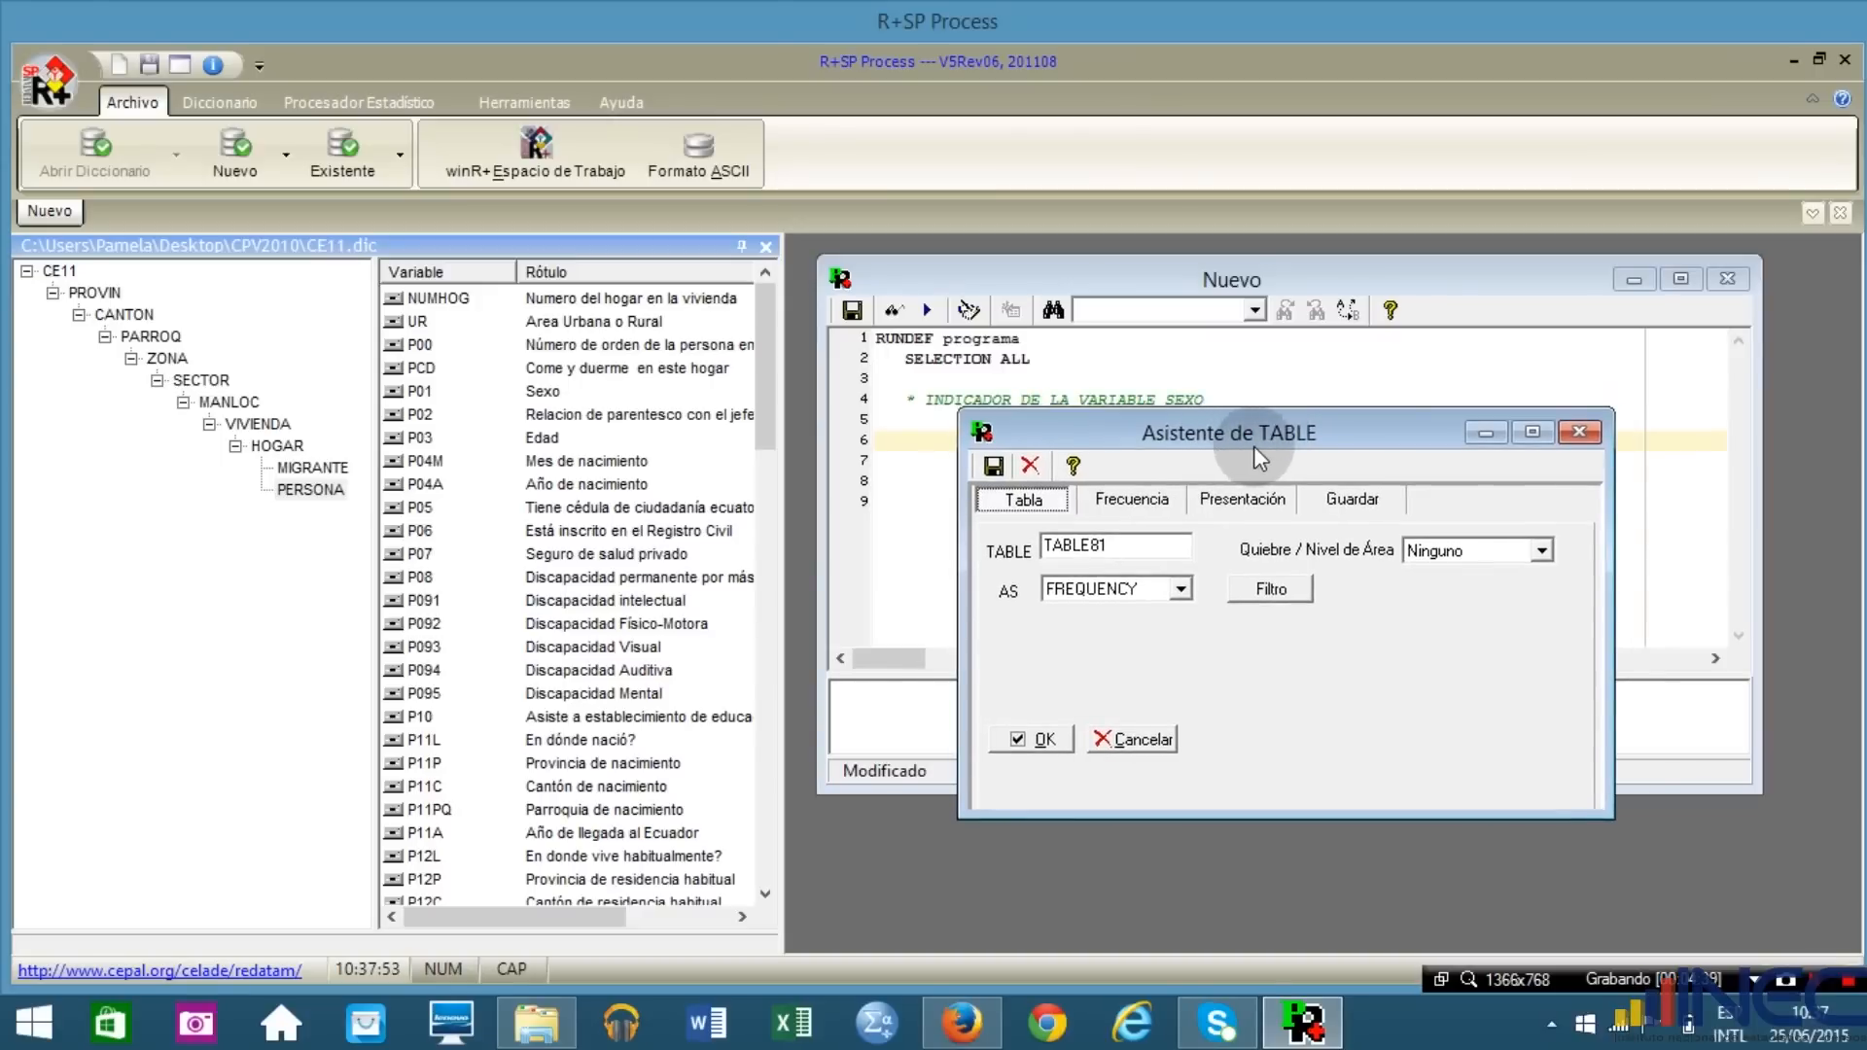
click(1180, 590)
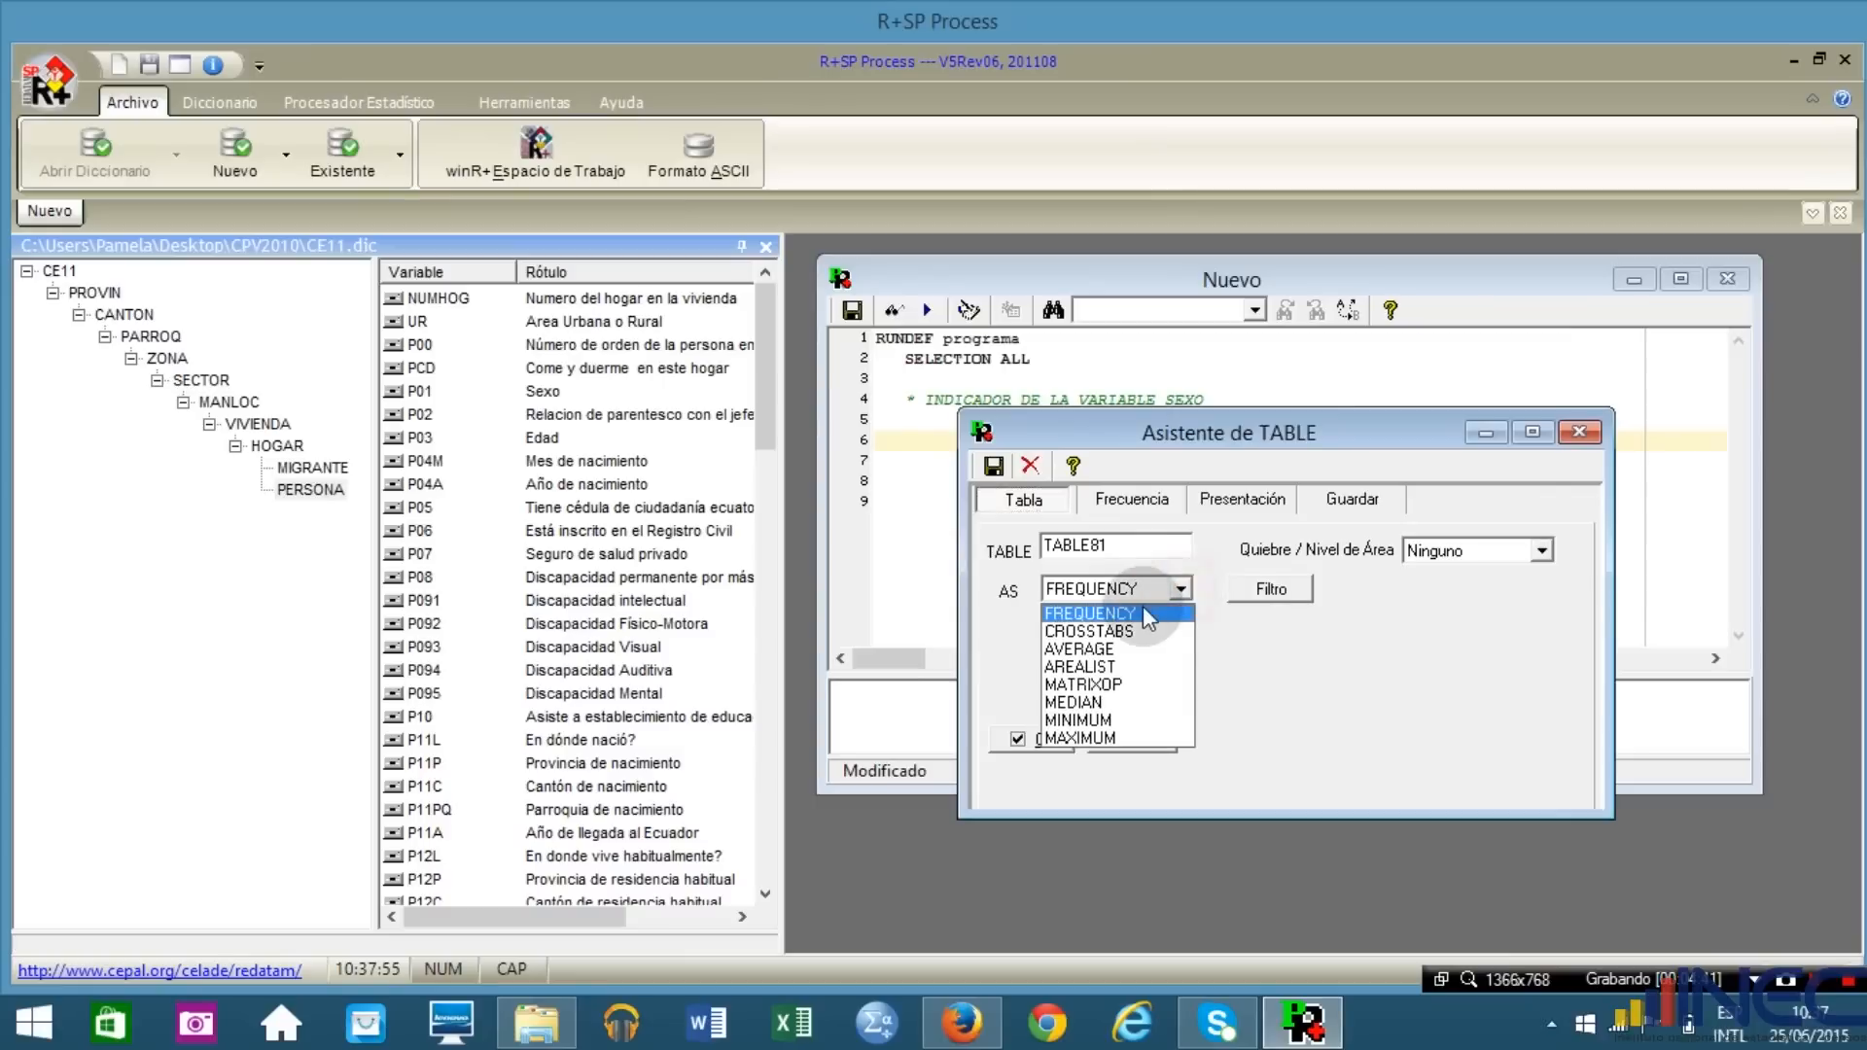
click(1106, 663)
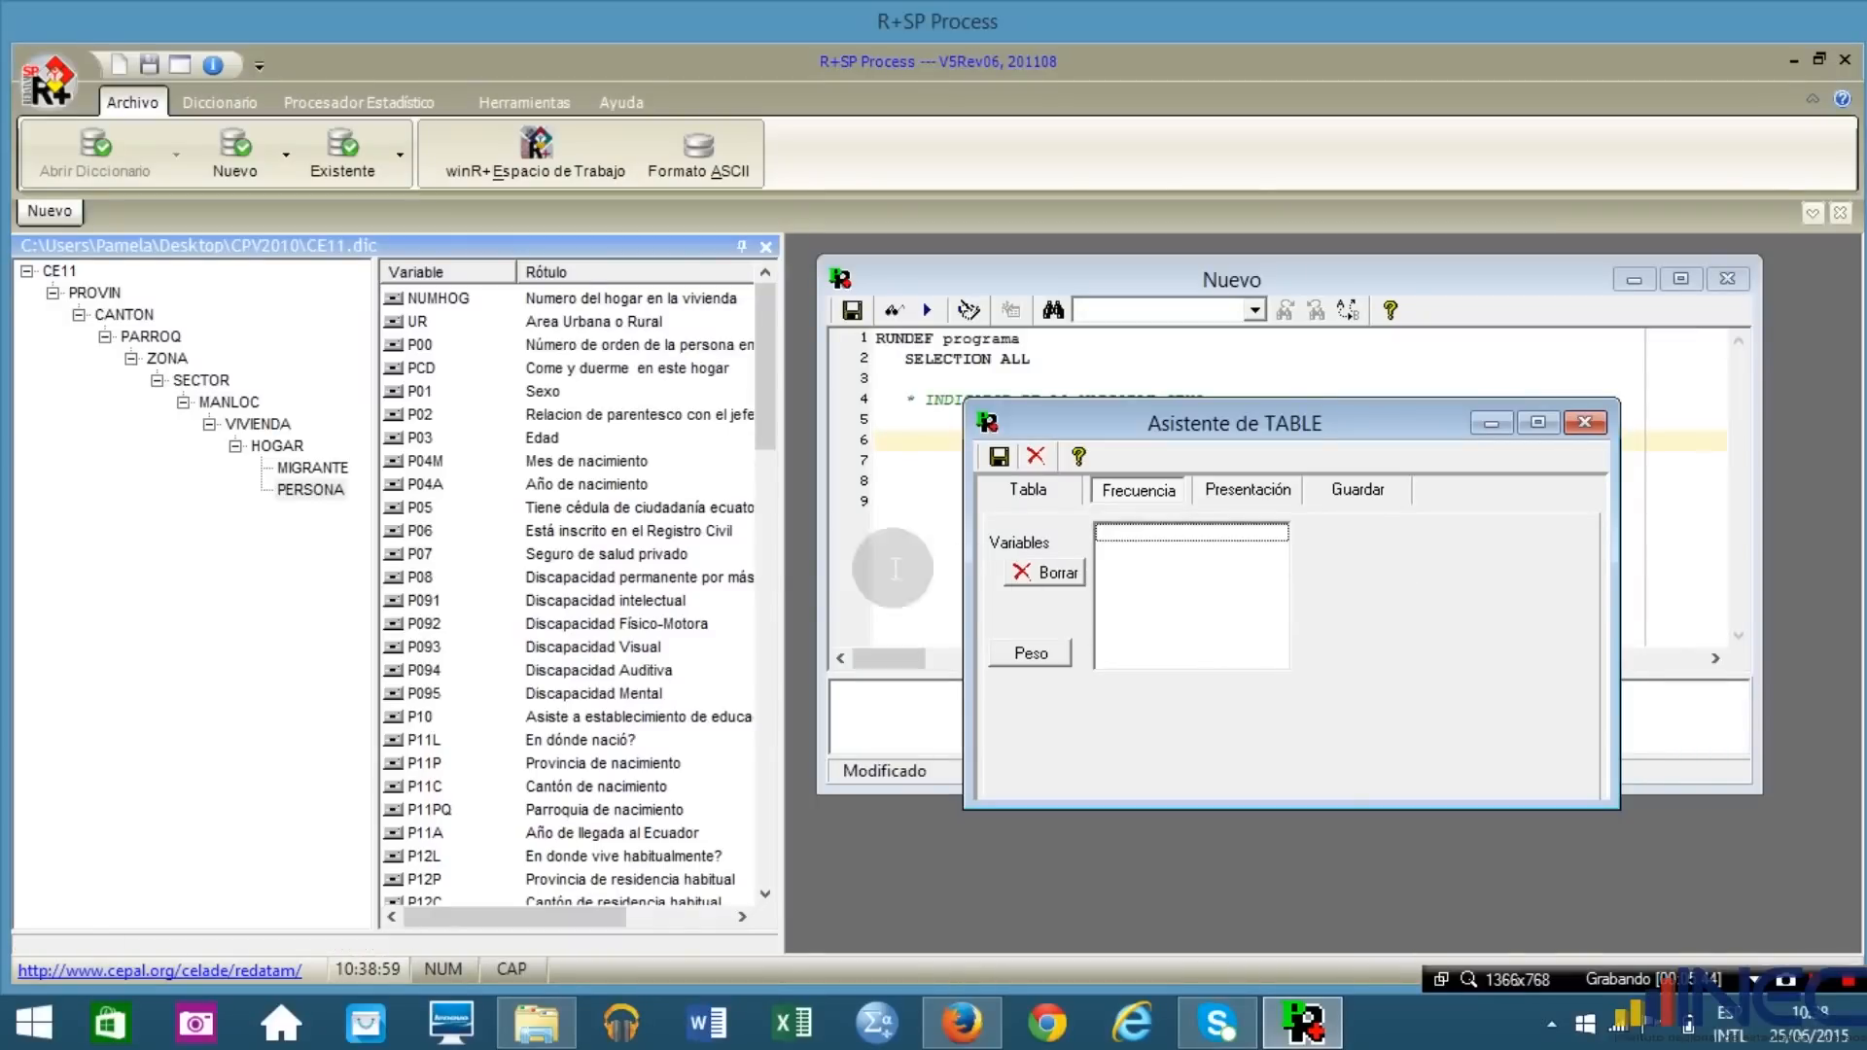
Add the PERSONA variable P01 (Sexo) to the frequency table's variables.
click(313, 492)
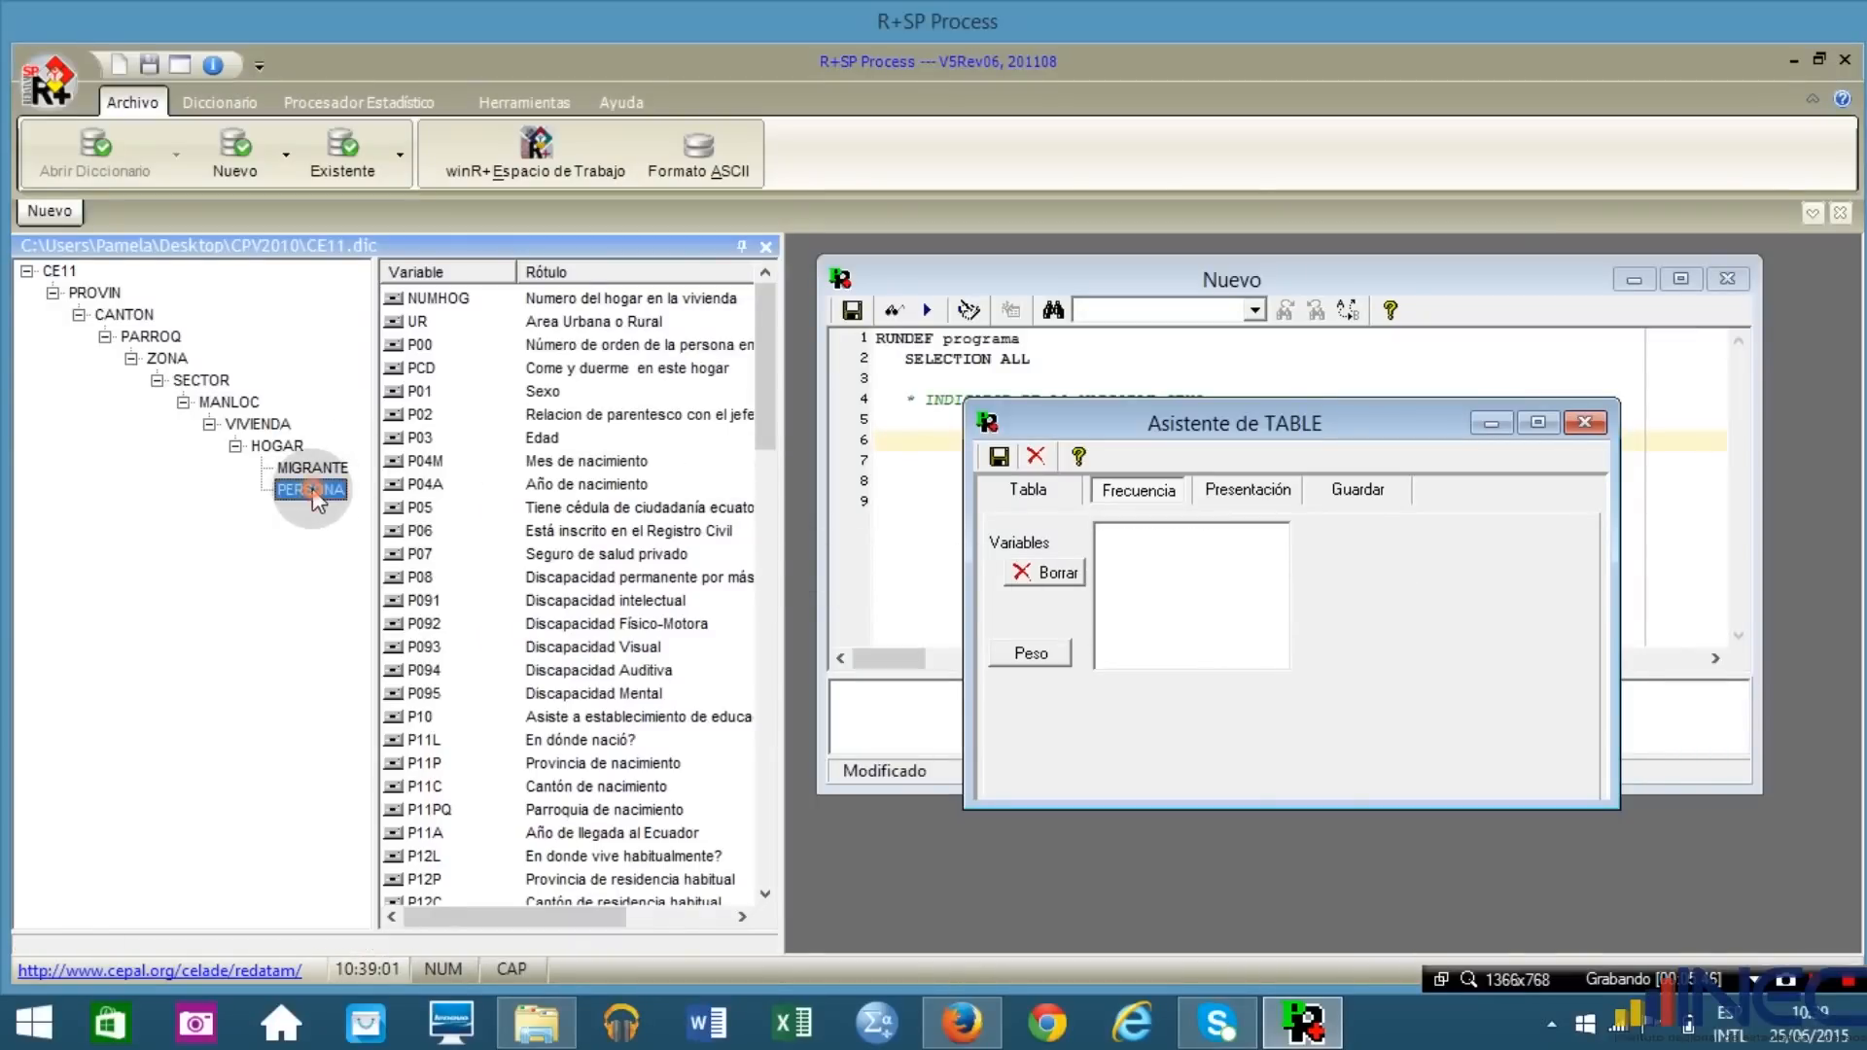
click(415, 391)
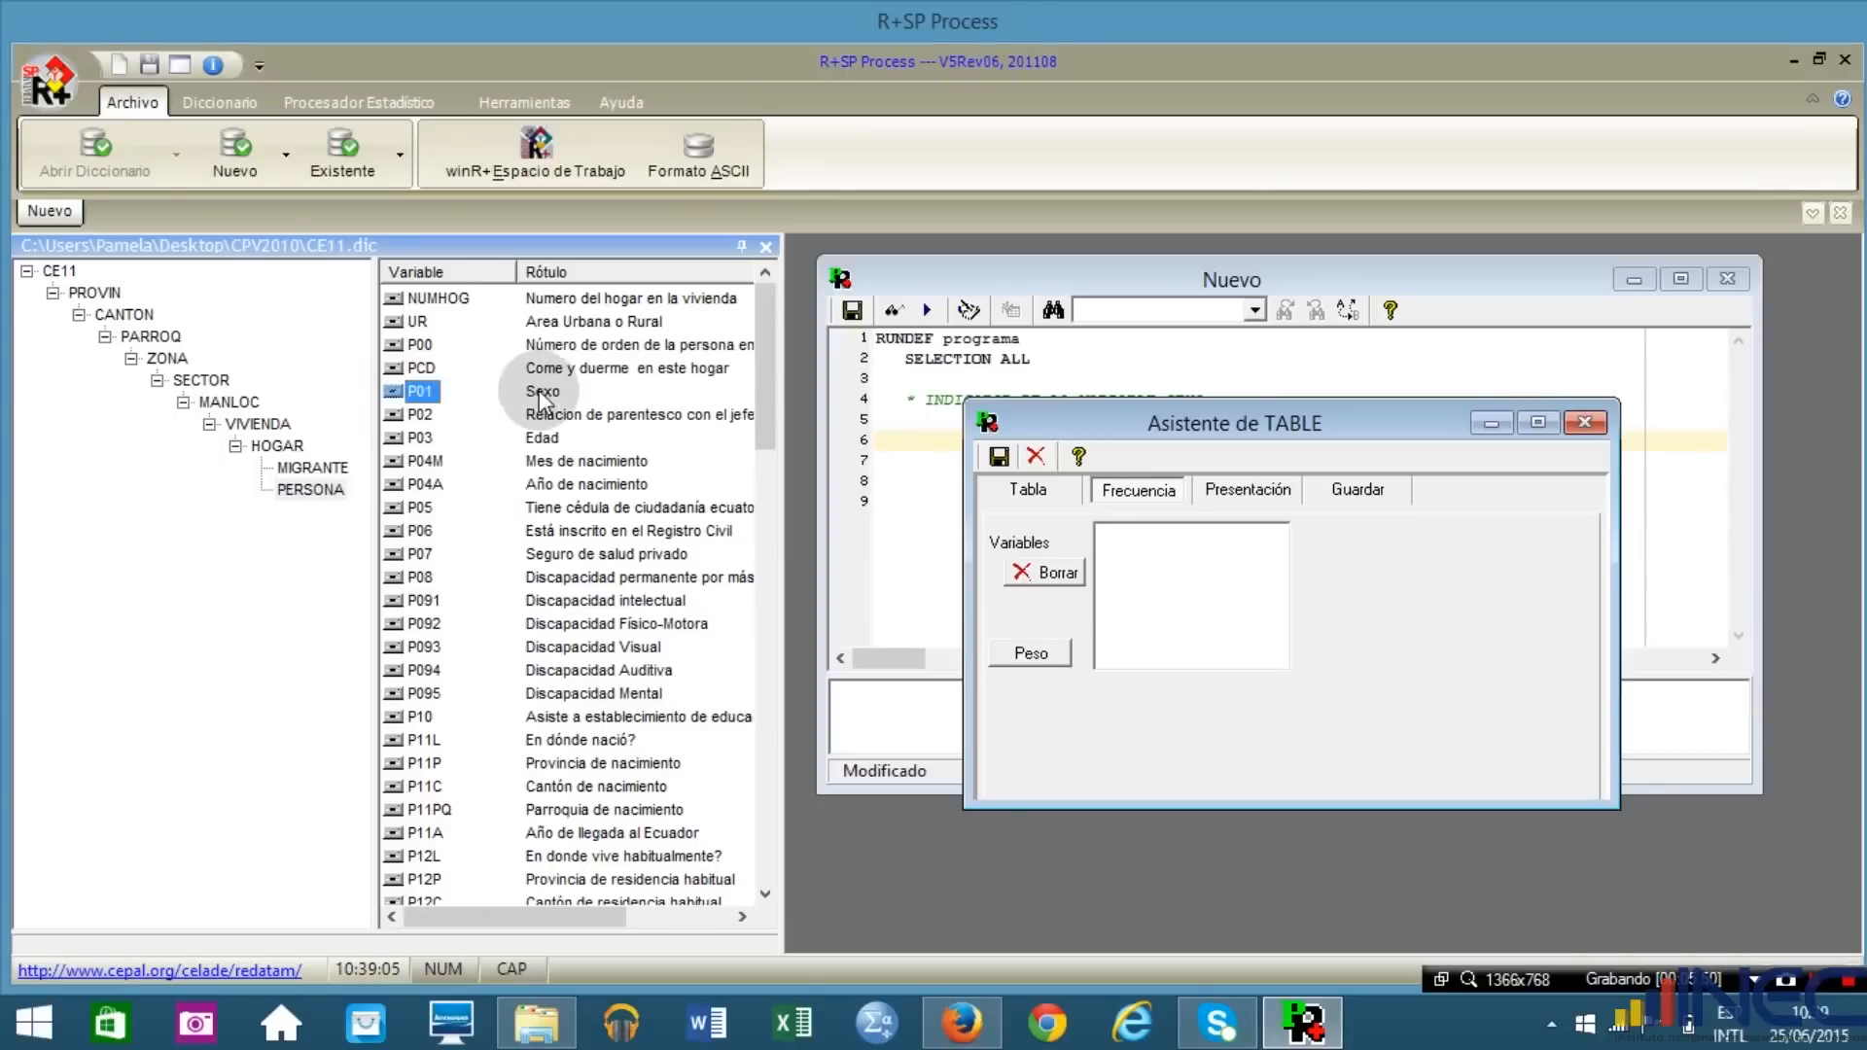
click(546, 393)
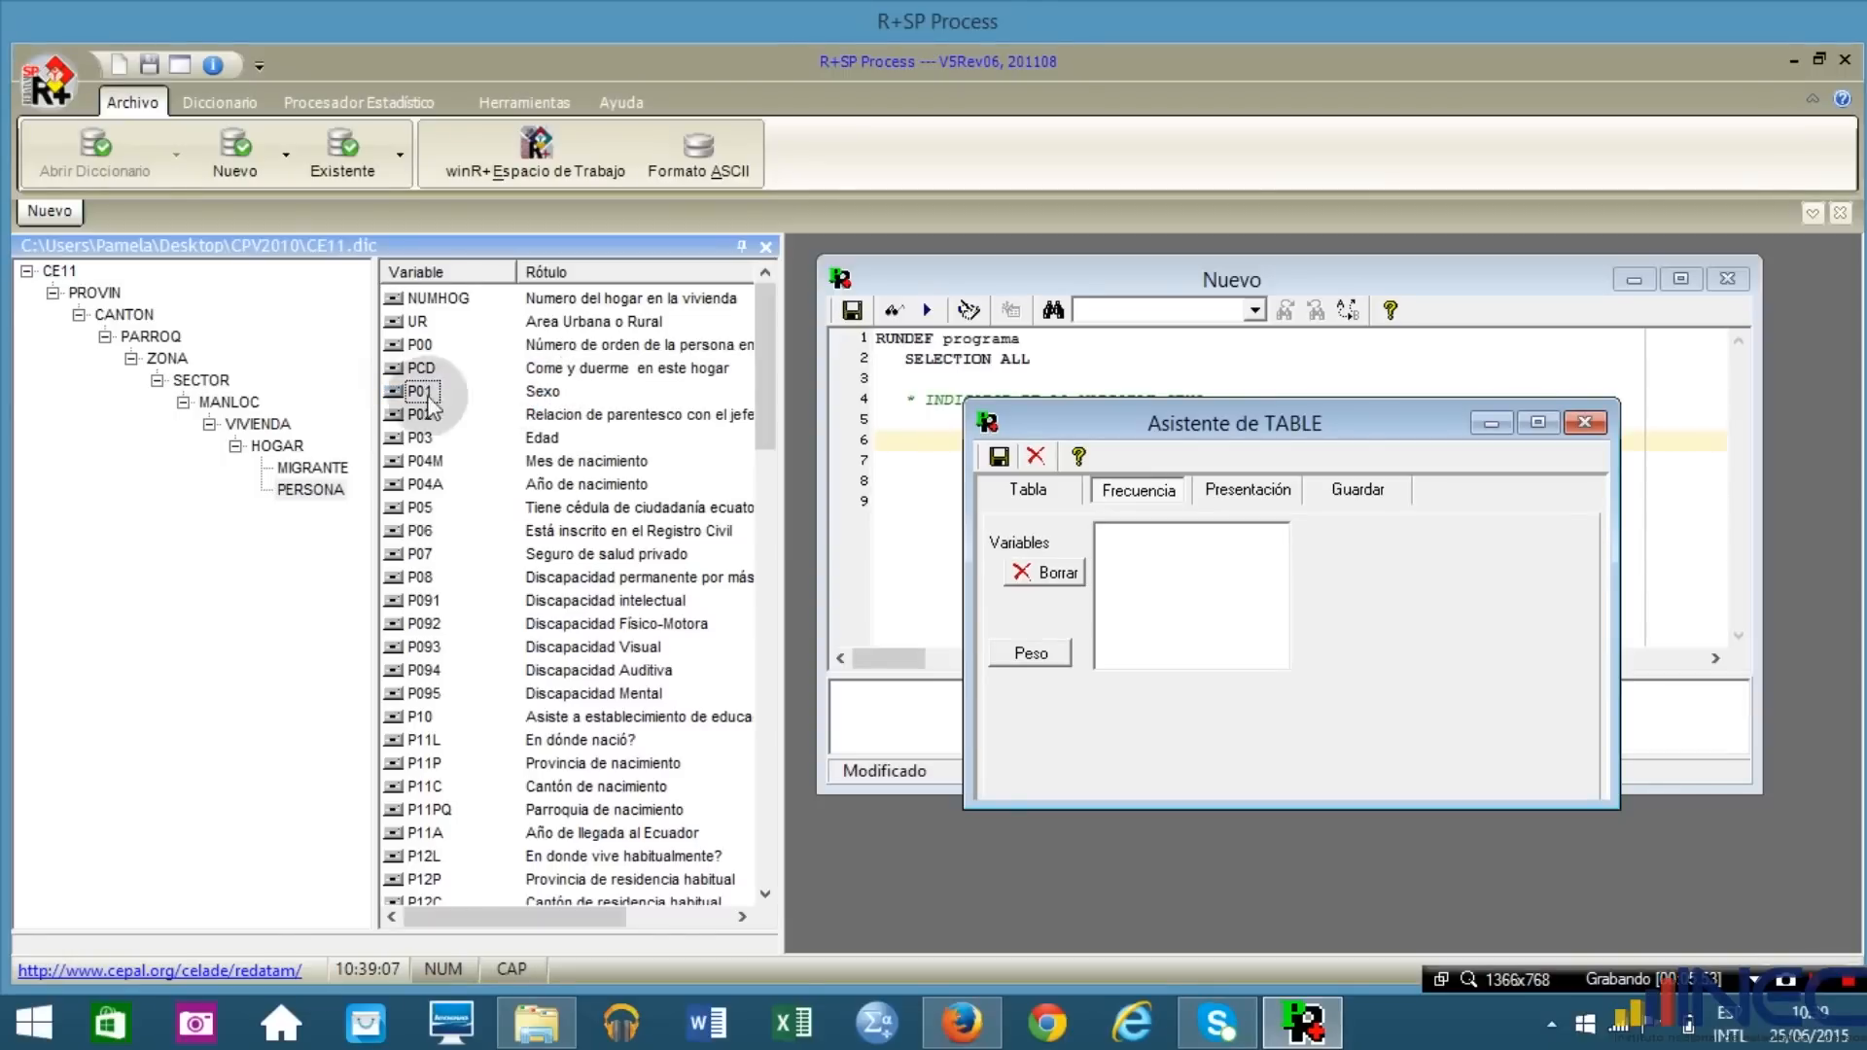
drag(408, 398, 1234, 611)
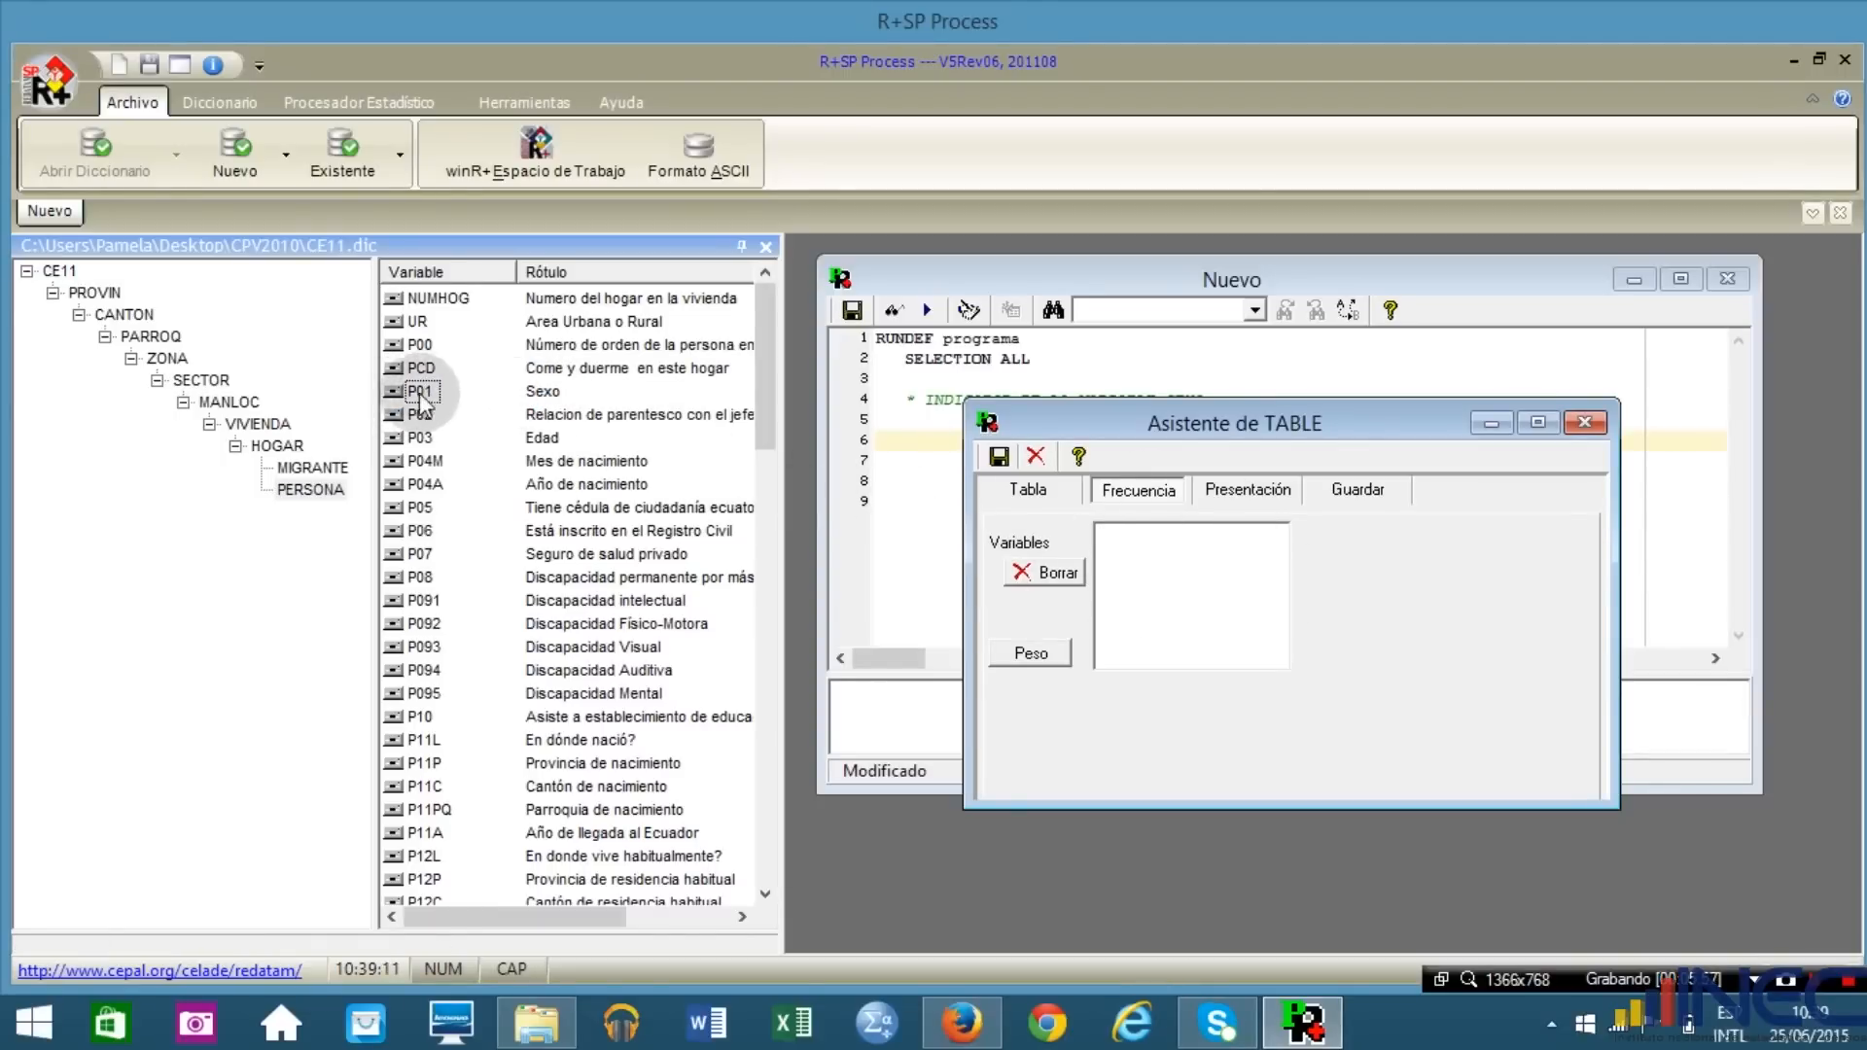
drag(401, 399, 1190, 580)
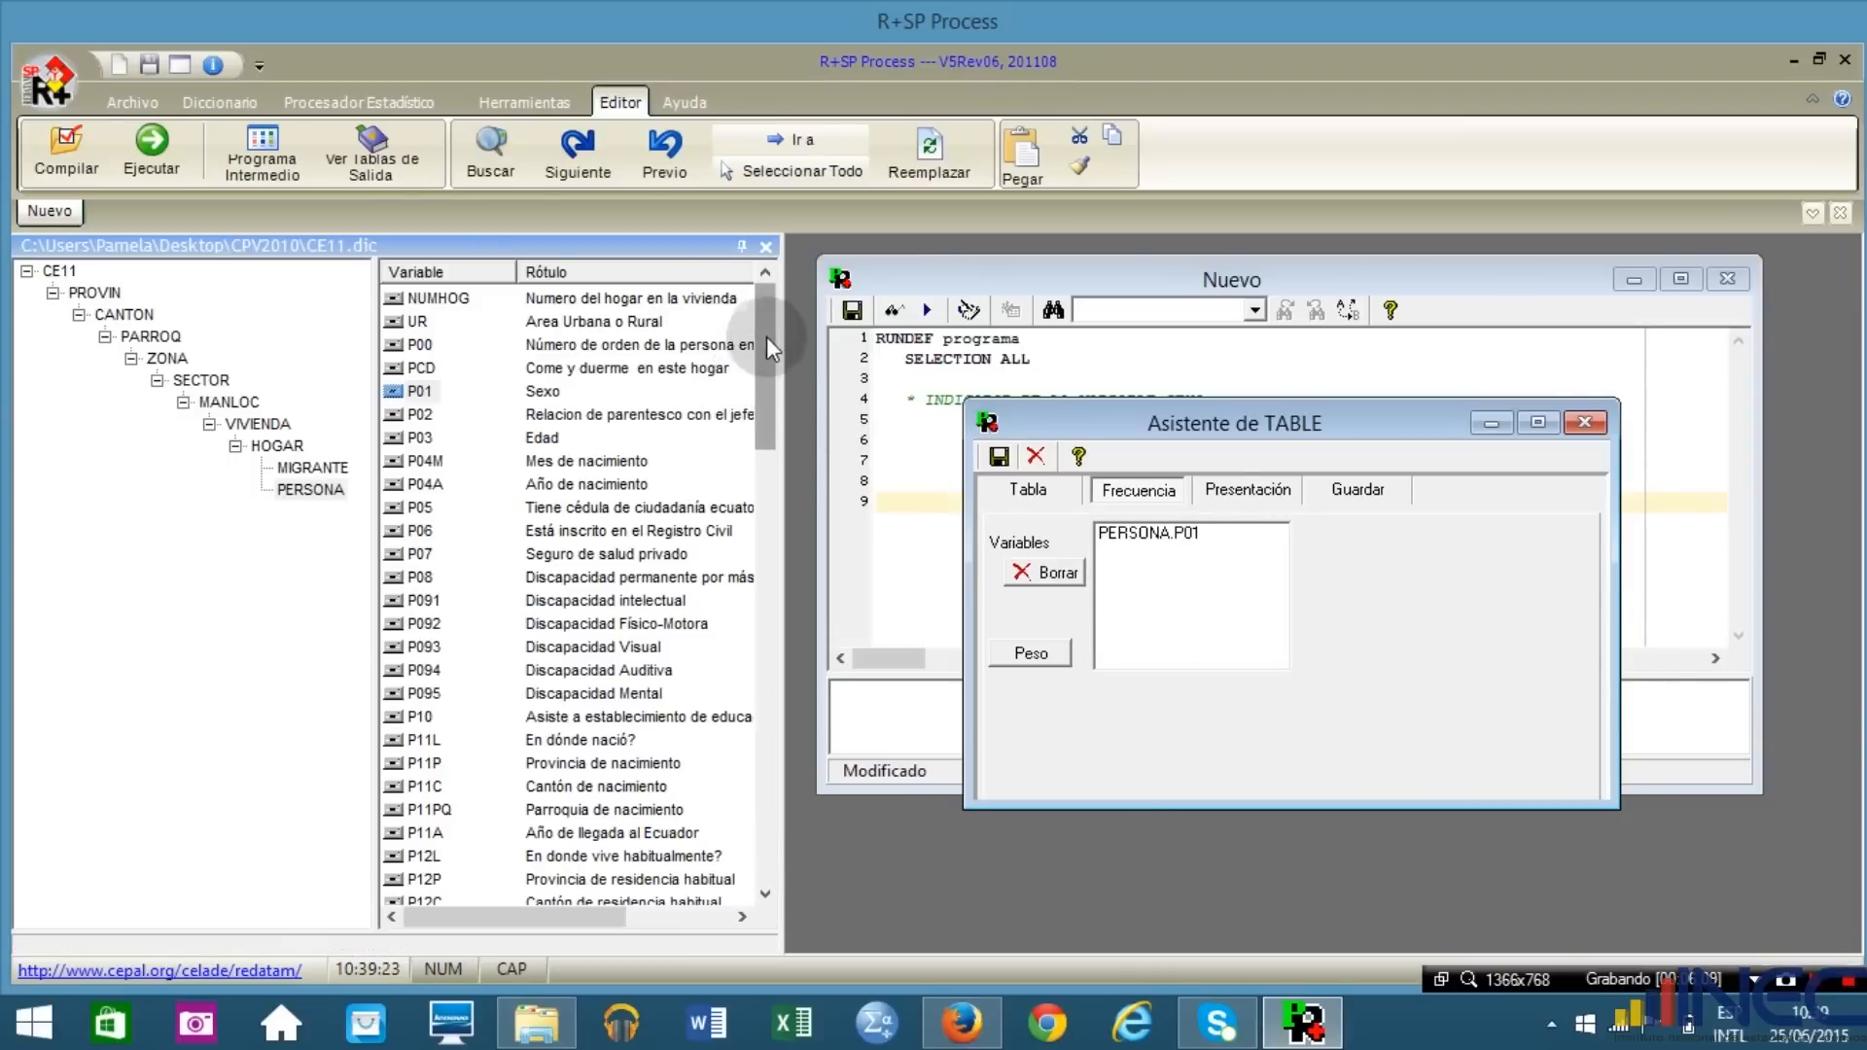
Add the PERSONA variables P02 (Relacion de parentesco) and P34 (Estado conyugal) to the frequency table's variables.
mouse_move(768, 319)
mouse_down()
mouse_move(766, 358)
mouse_move(792, 311)
mouse_up()
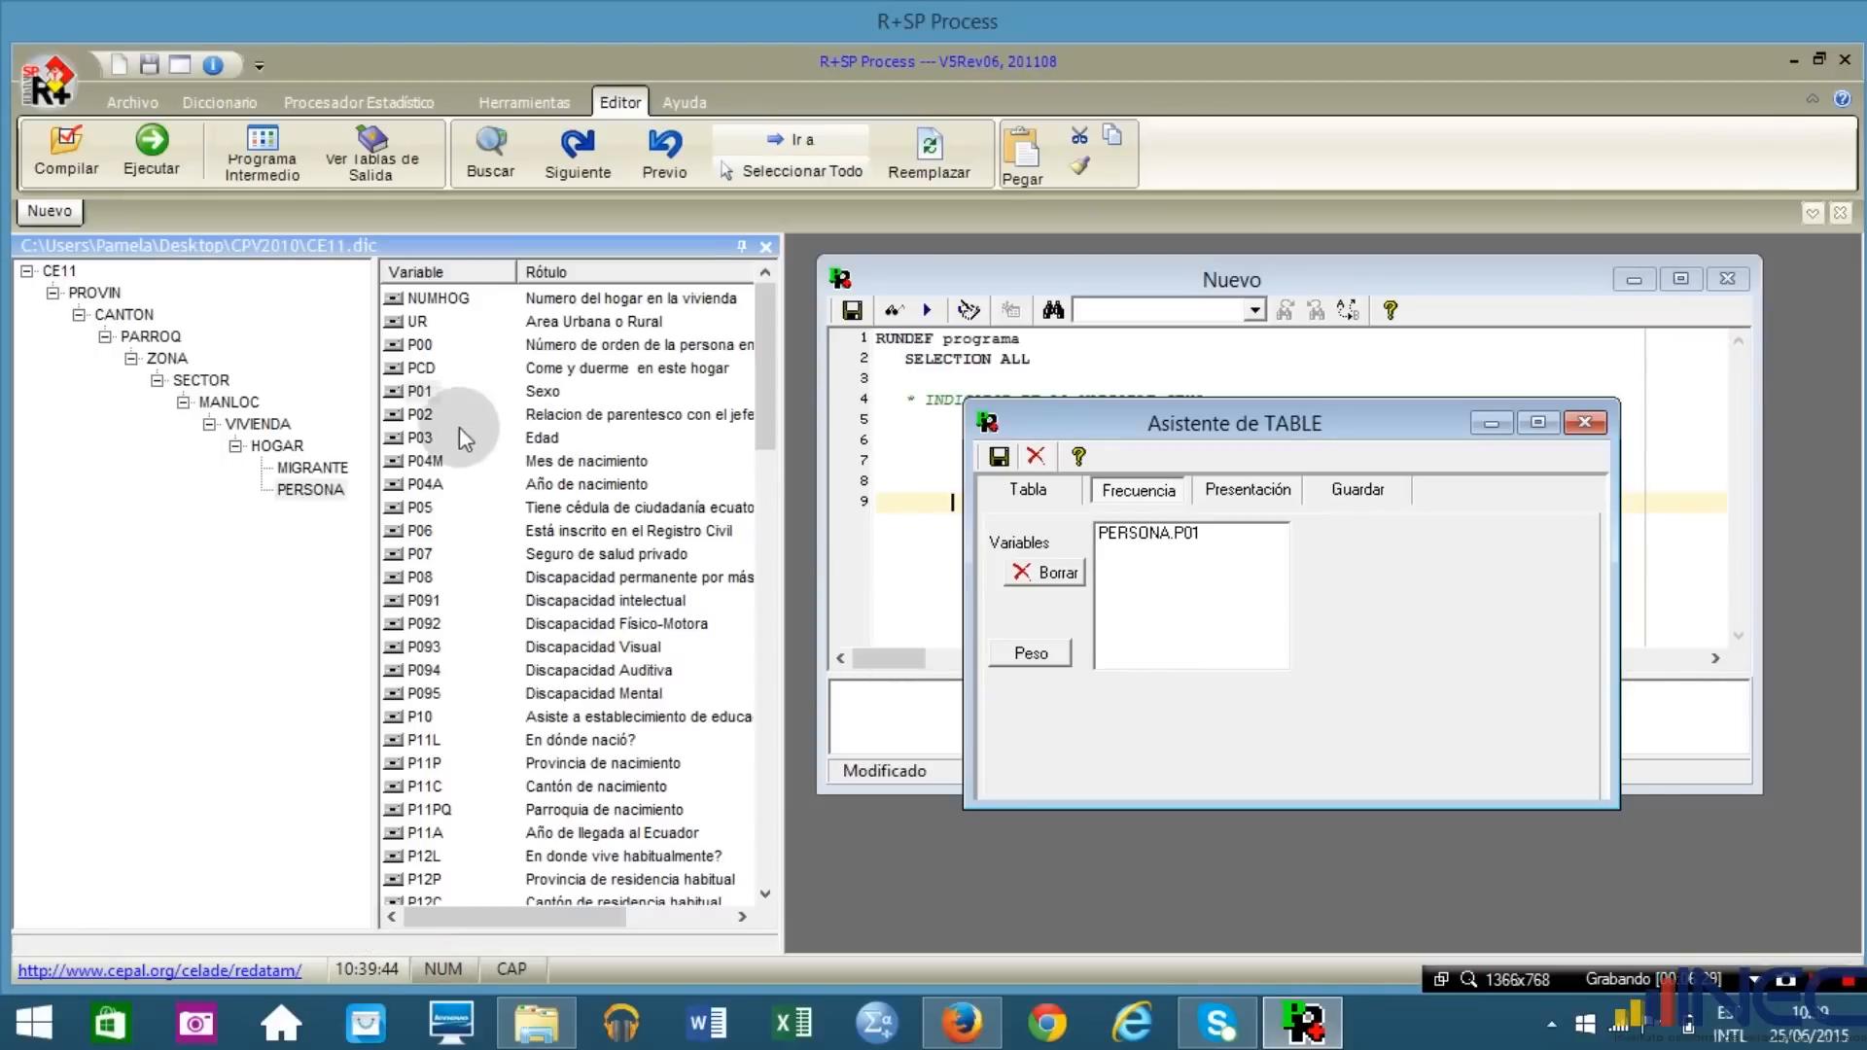
click(394, 416)
drag(420, 414, 1157, 564)
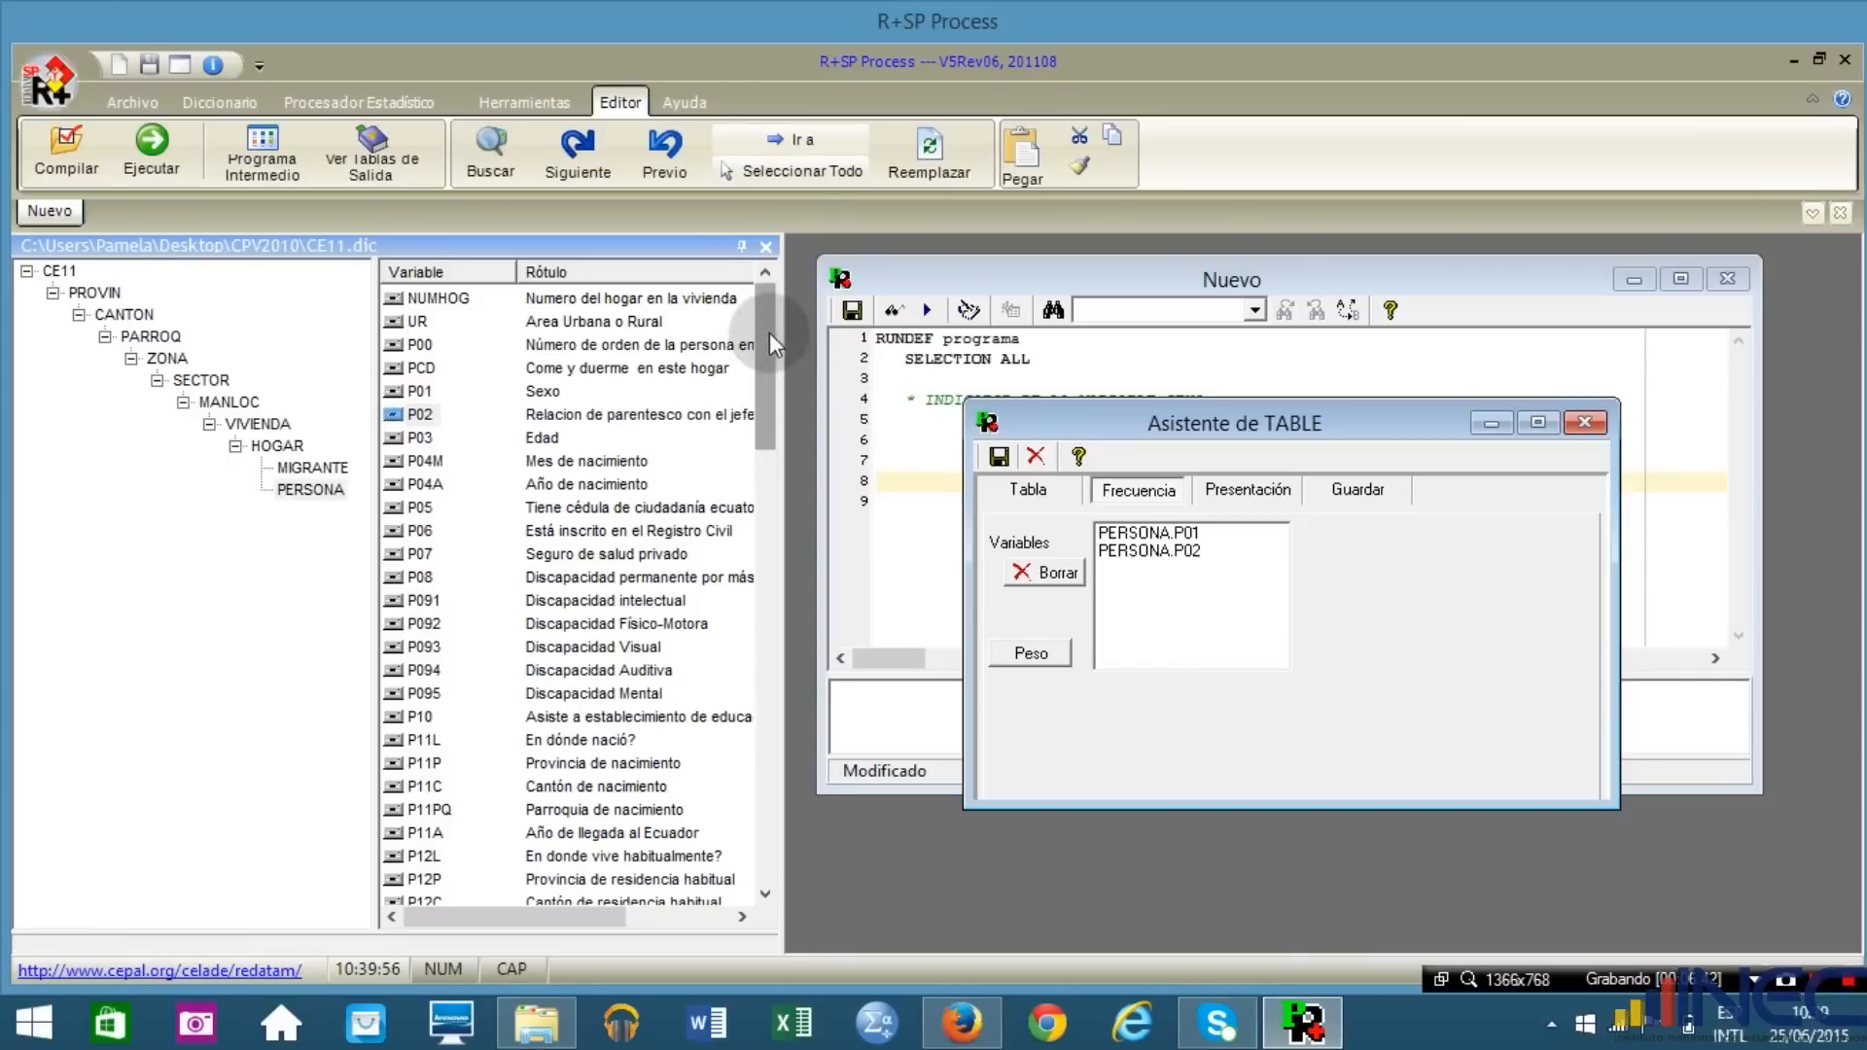
drag(770, 305, 768, 780)
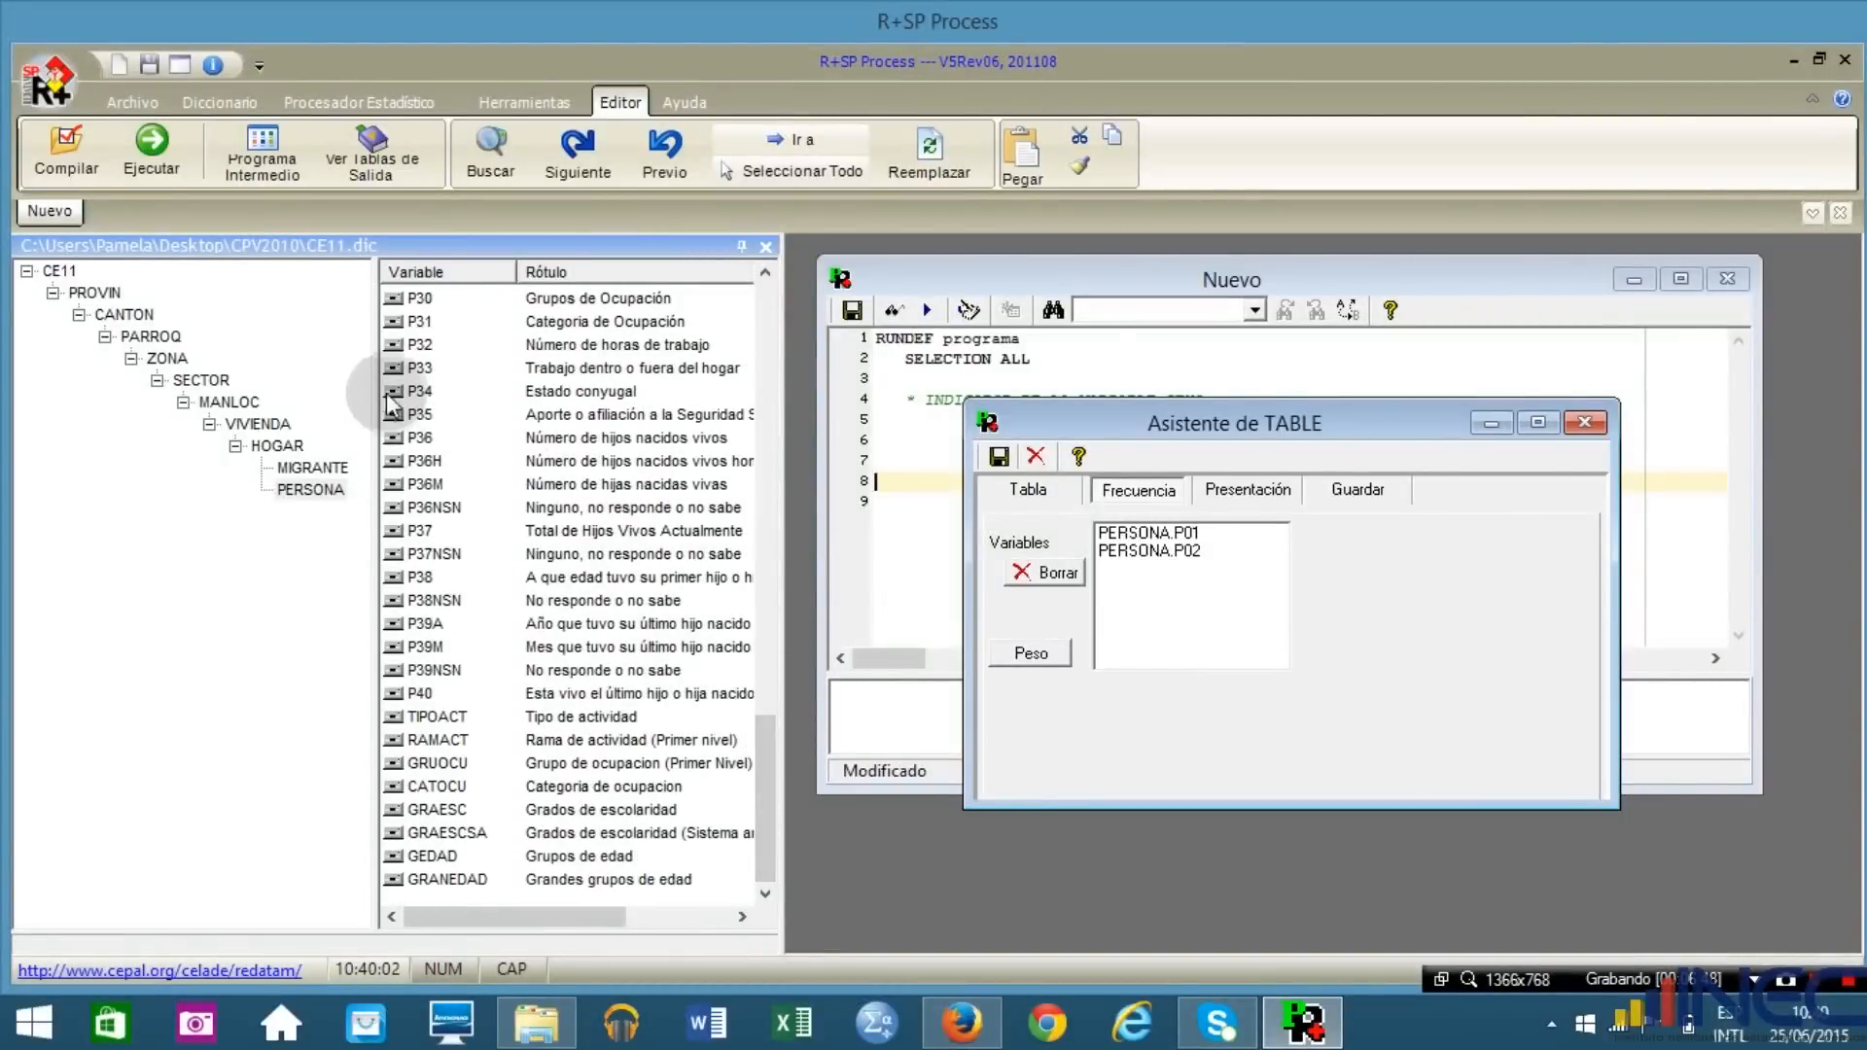
click(416, 391)
drag(416, 379, 1180, 634)
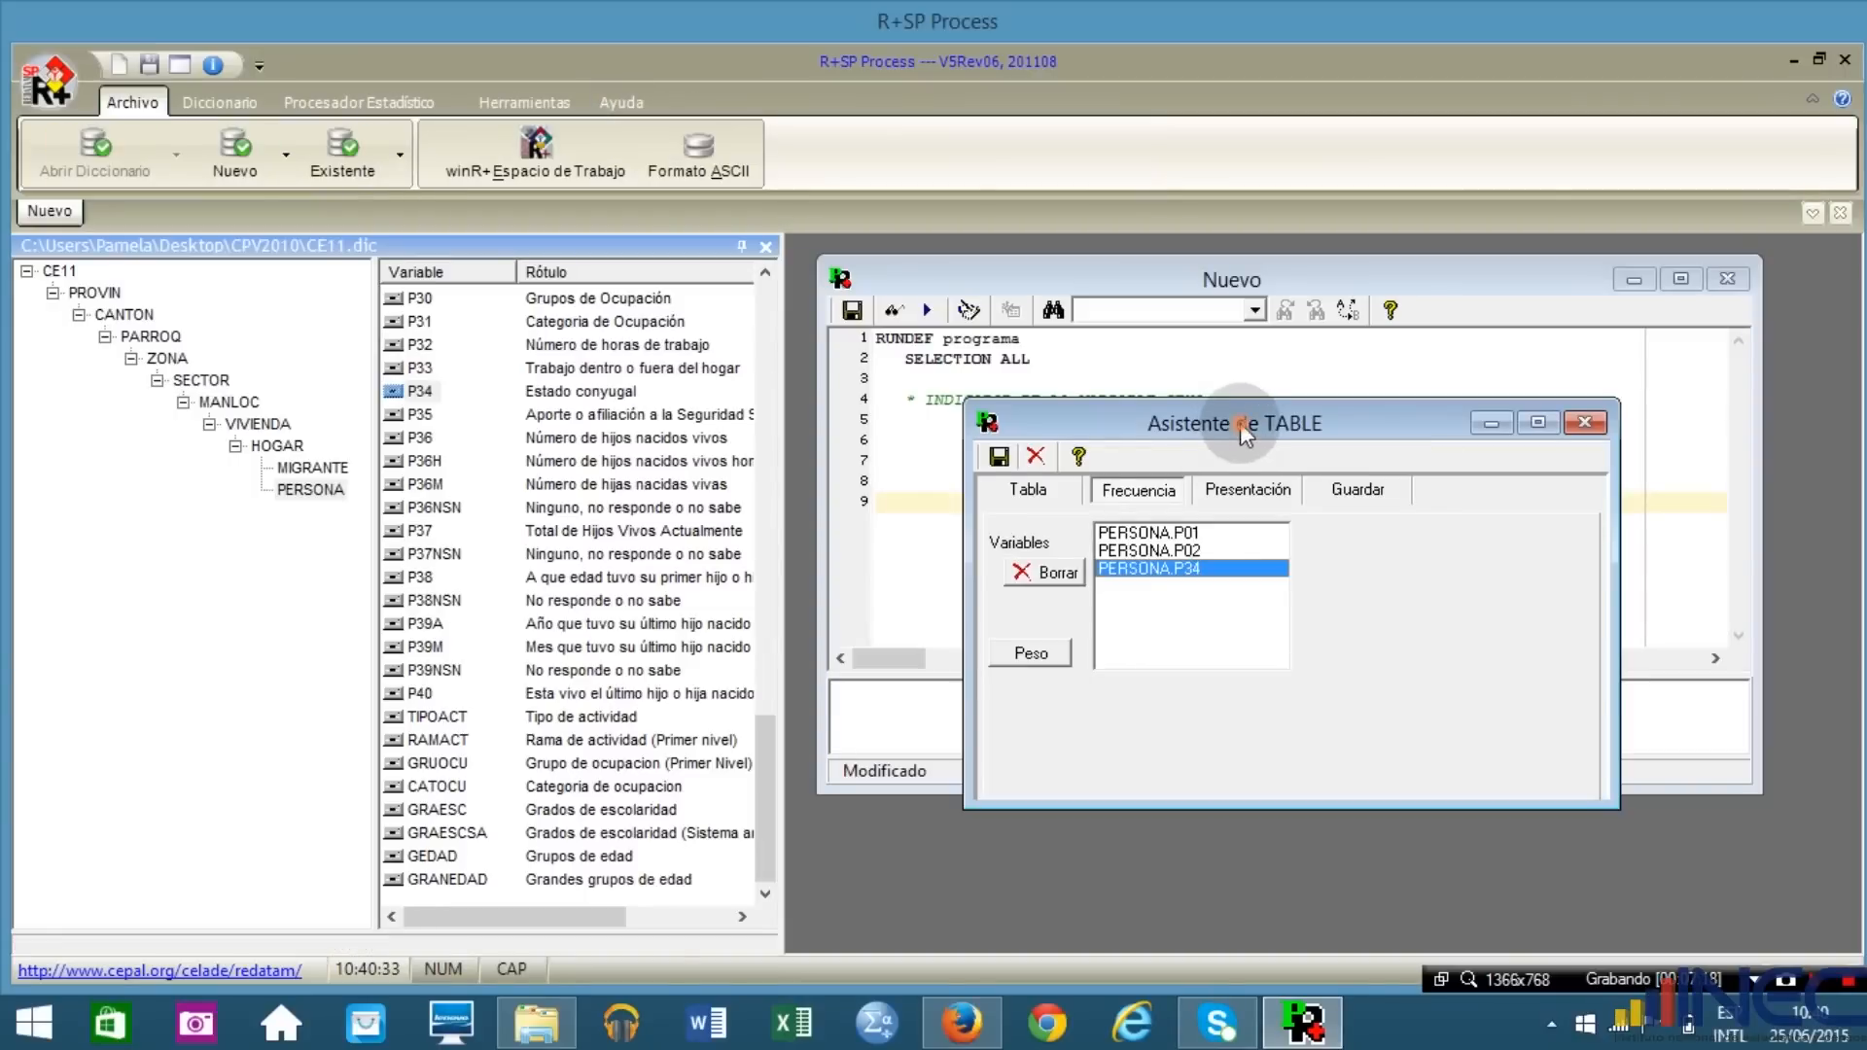
Title the table "Tabla de frecuencias" and include Códigos y Rótulos in its presentation.
drag(1240, 422, 1245, 410)
click(1255, 476)
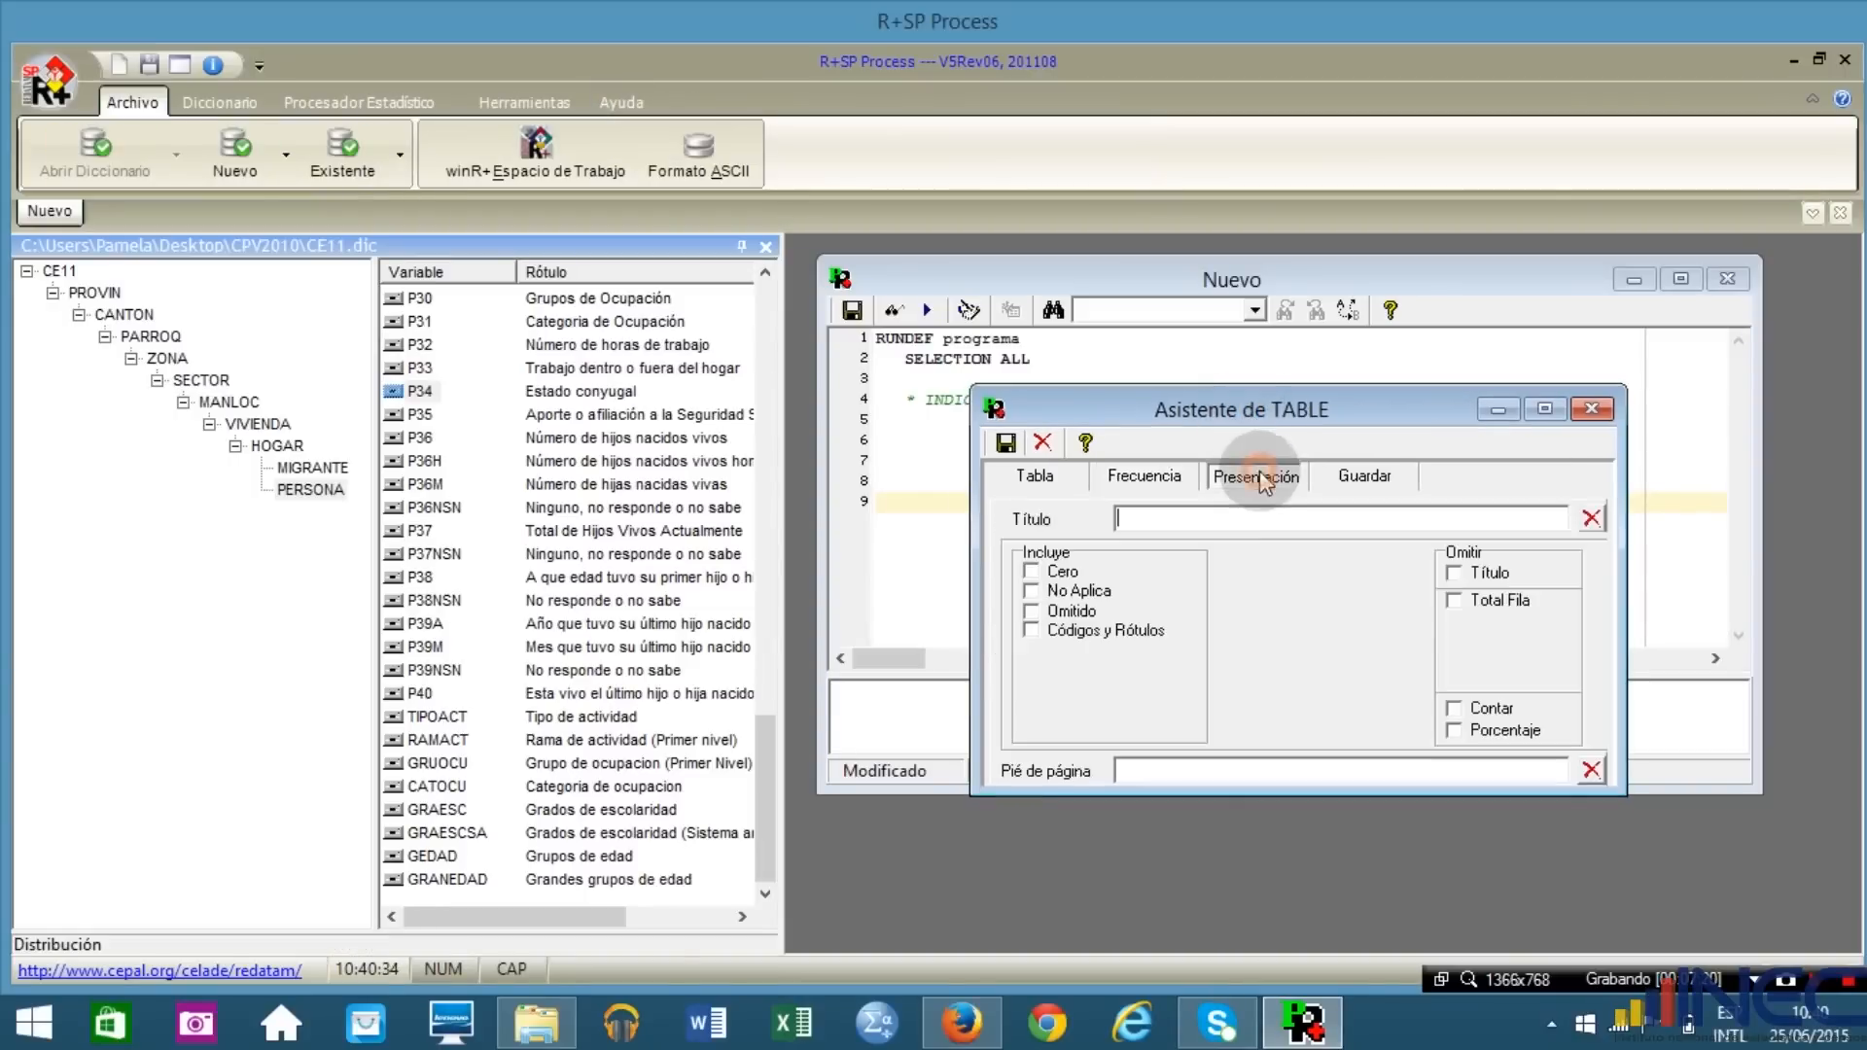
click(1230, 515)
key(Caps_Lock)
text(Tabla de frecuencias)
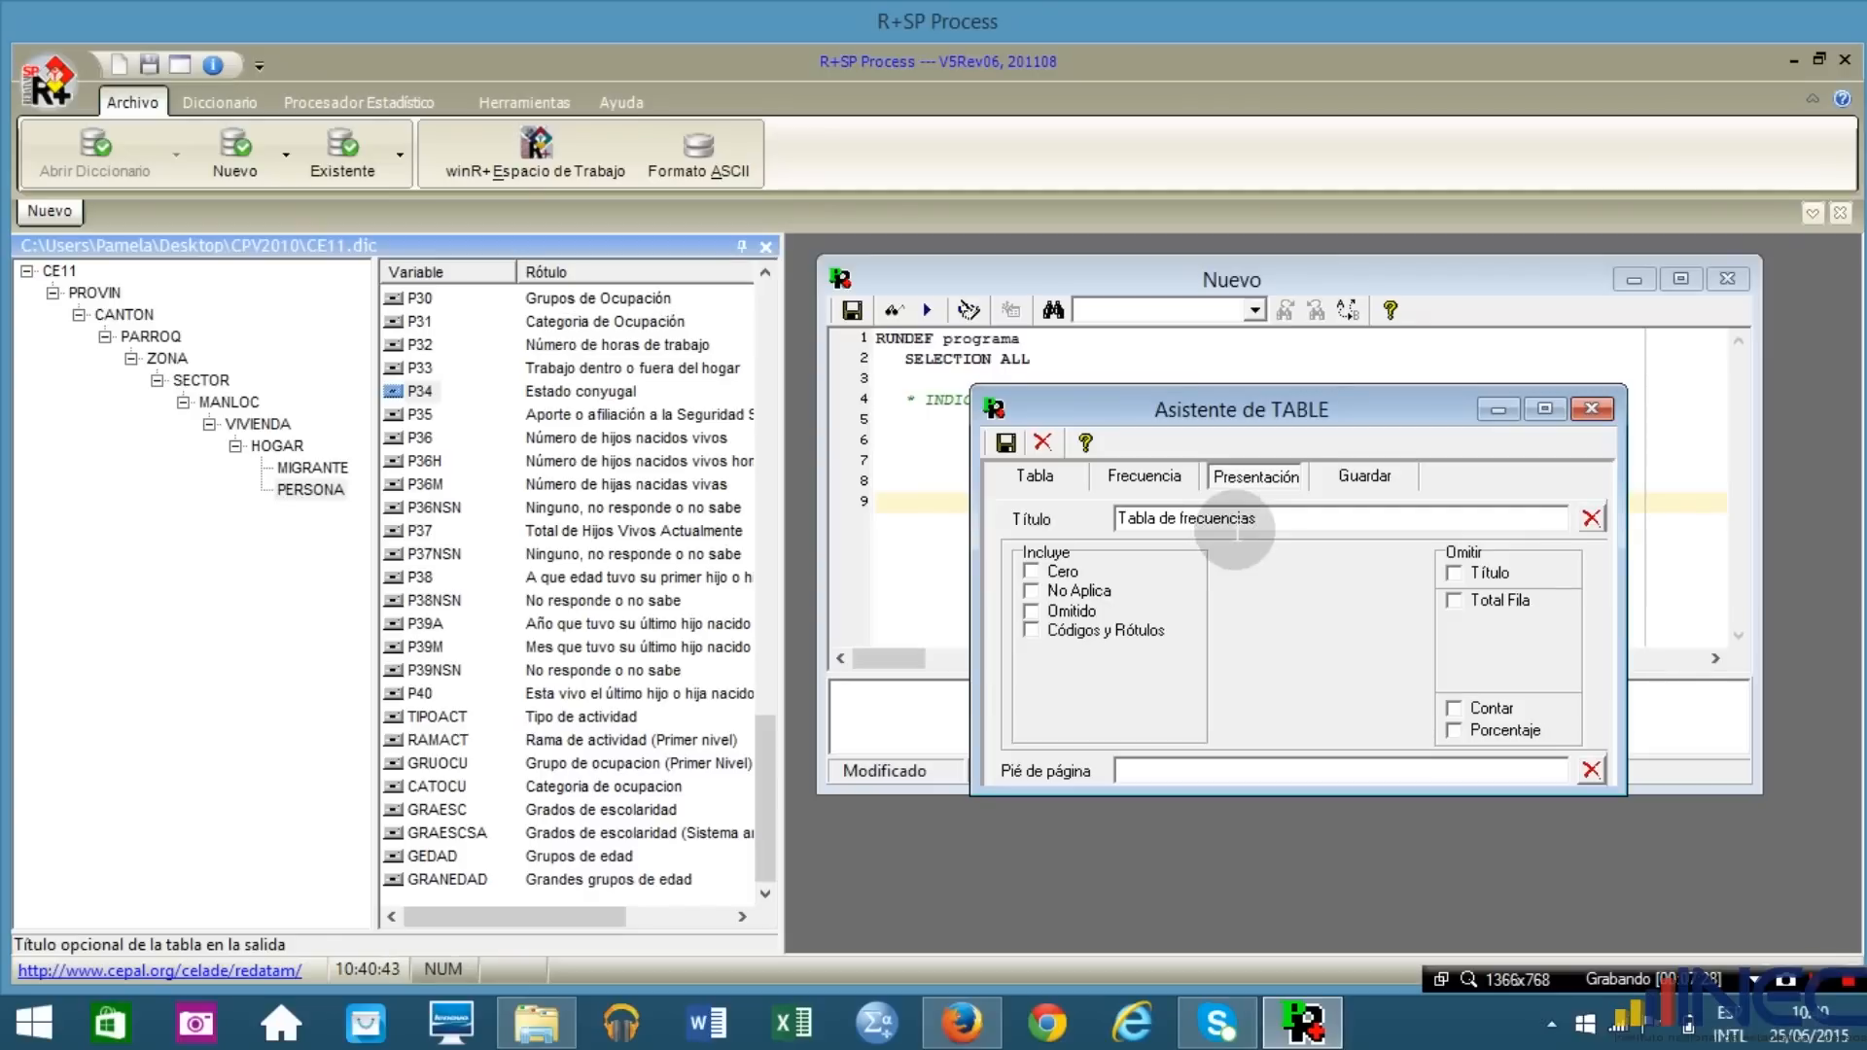
click(1056, 638)
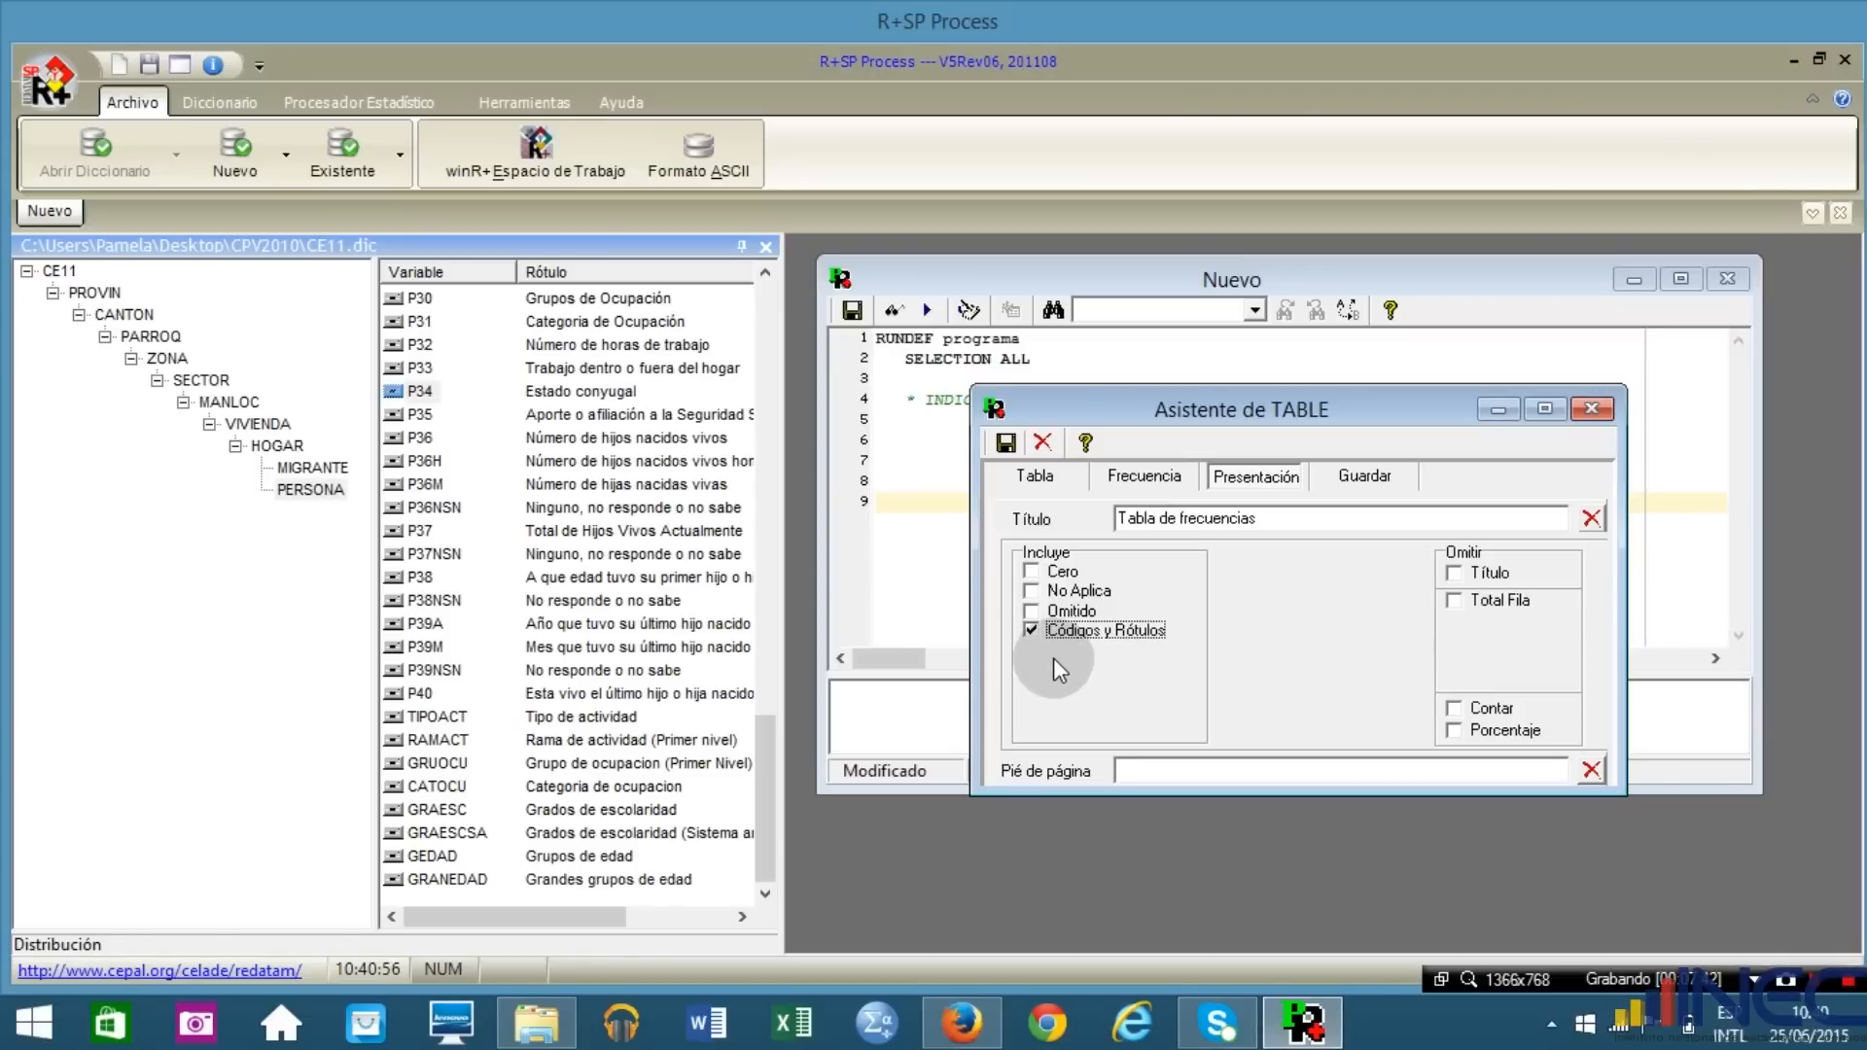
Set the table's footnote to "Fuente: CPV 2010 - INEC" and insert the finished TABLE definition into the program.
click(1152, 771)
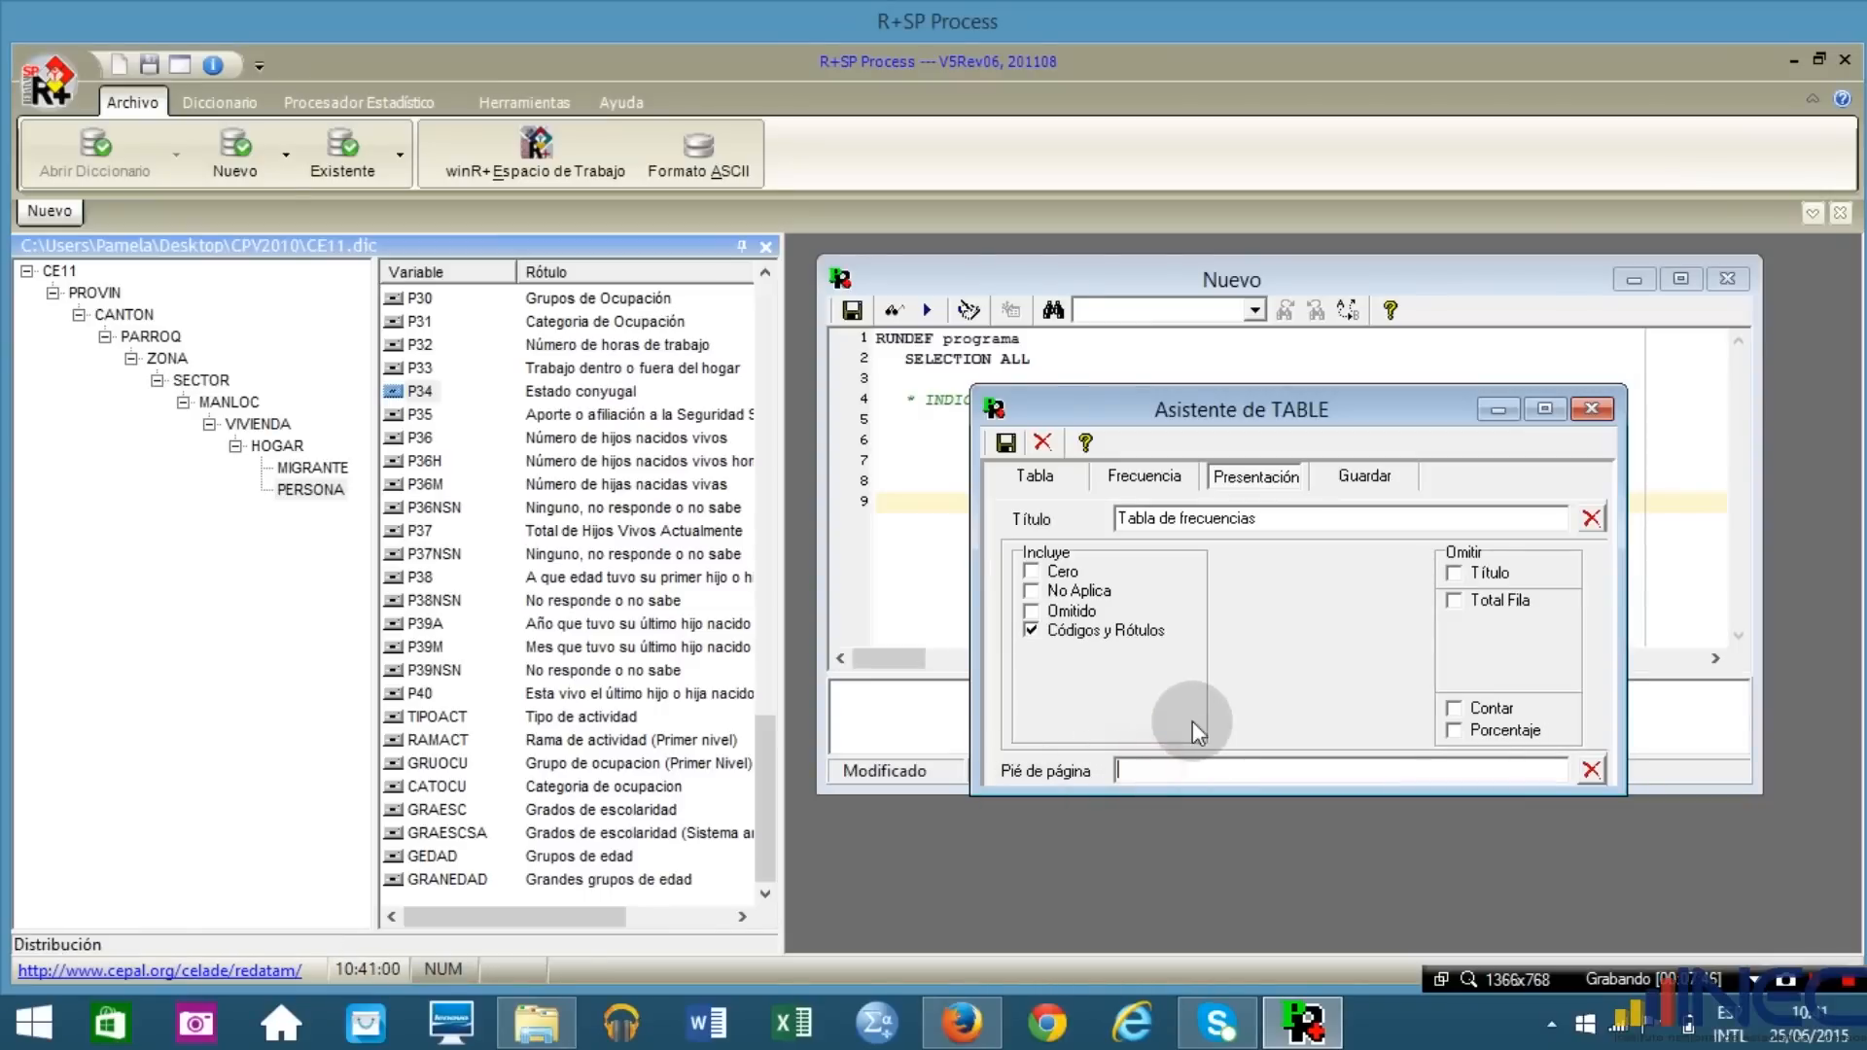
text(Fu)
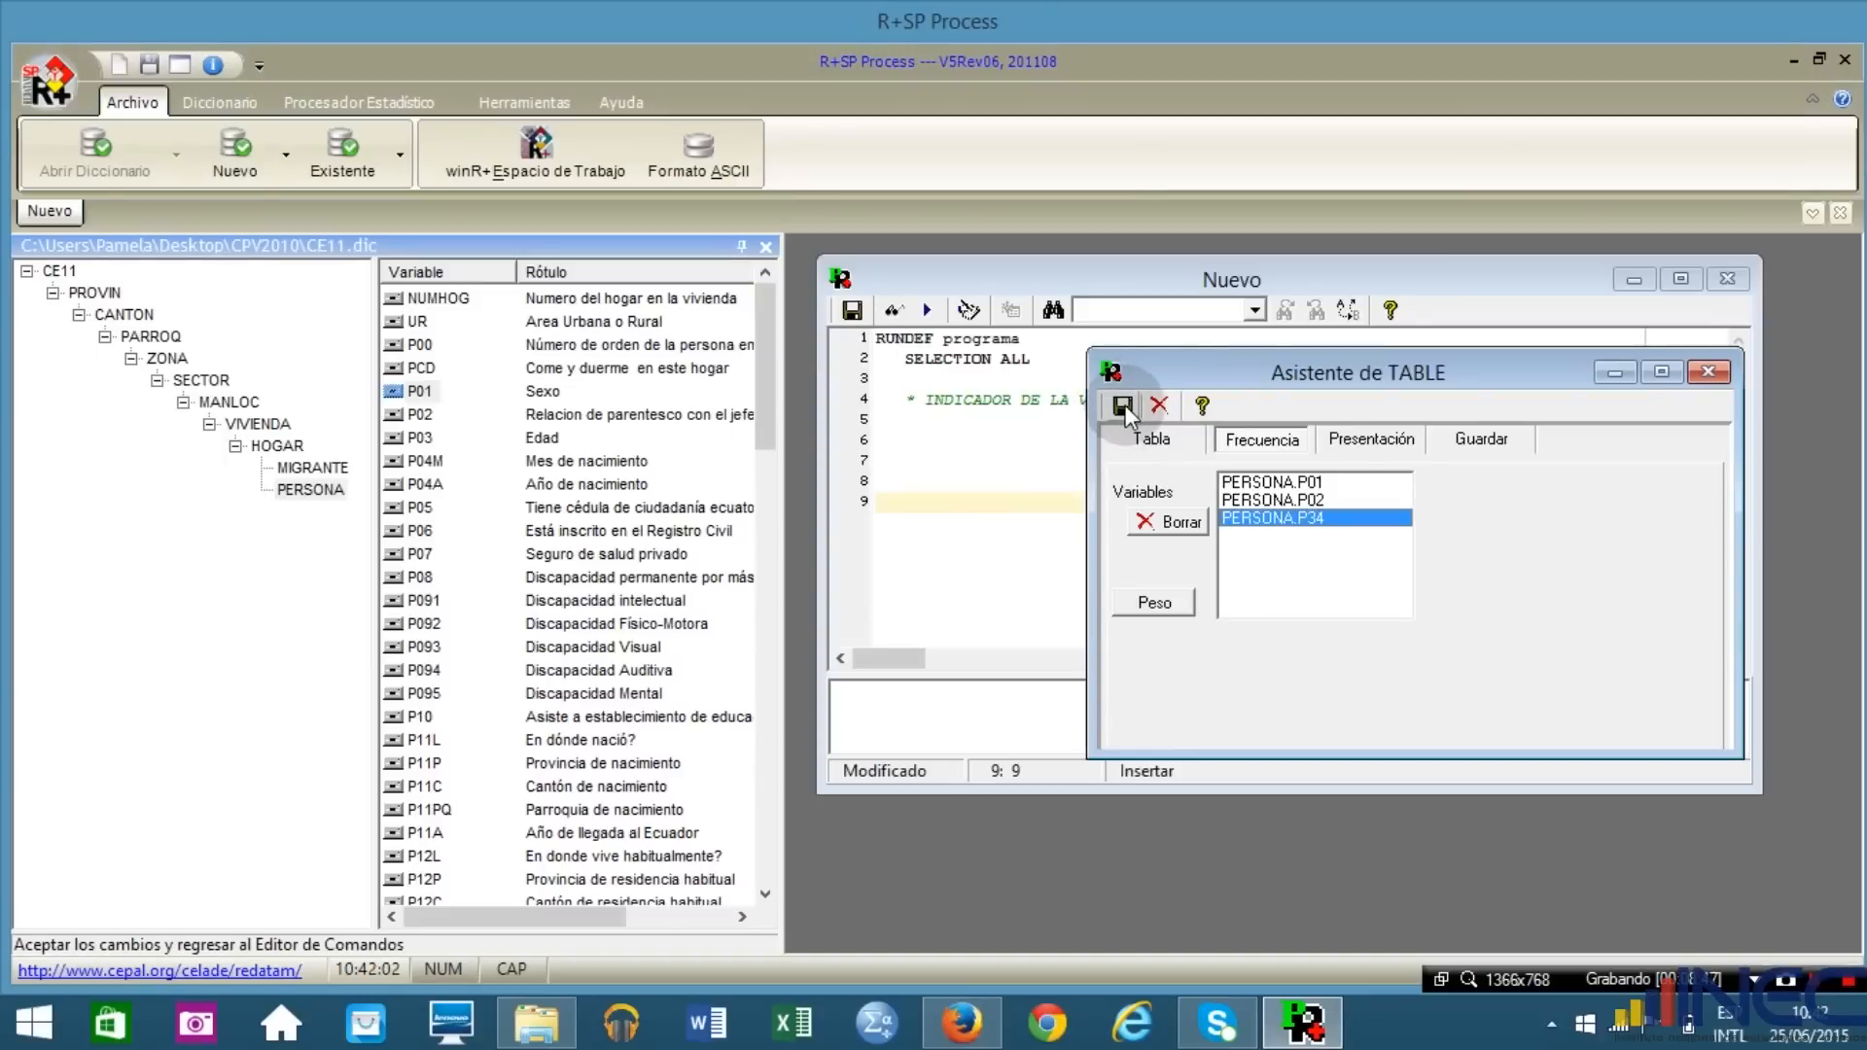
click(1123, 410)
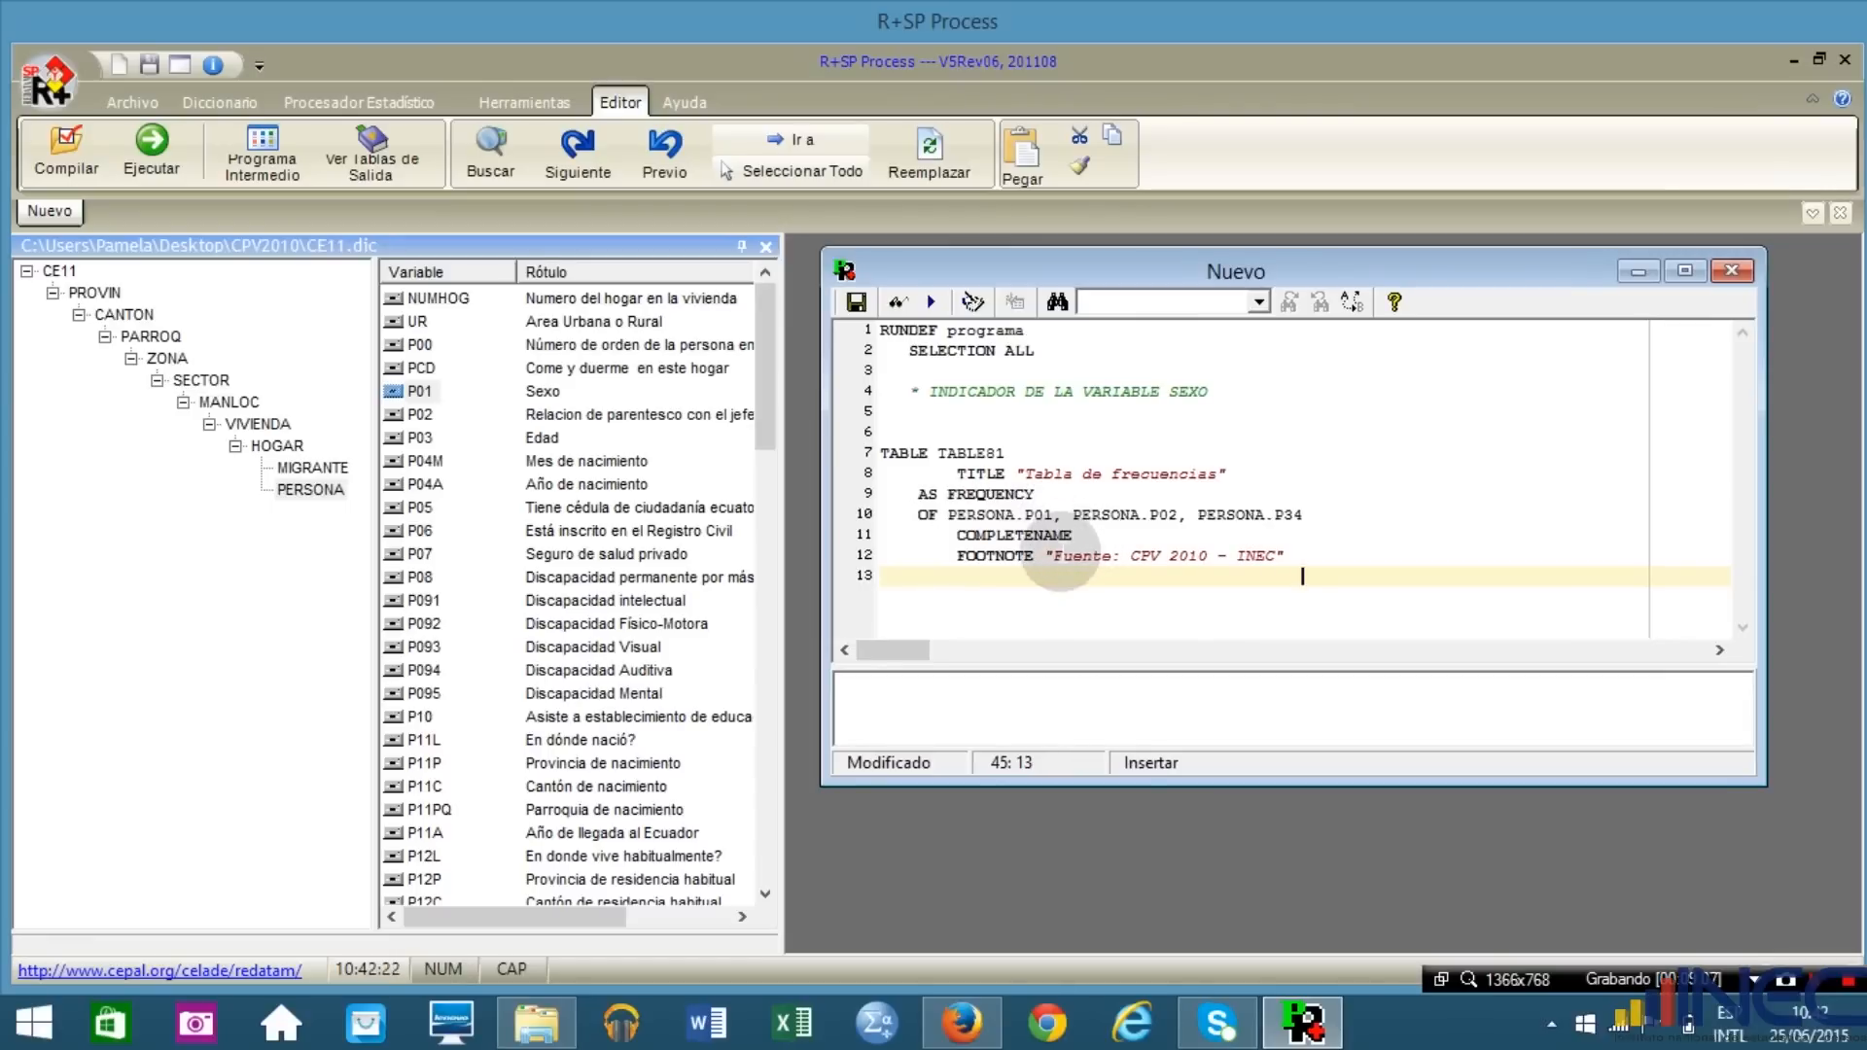
Save the program to the Desktop as "programa PARA CALCULAR FRECUENCIAS.spc" and compile it.
click(856, 303)
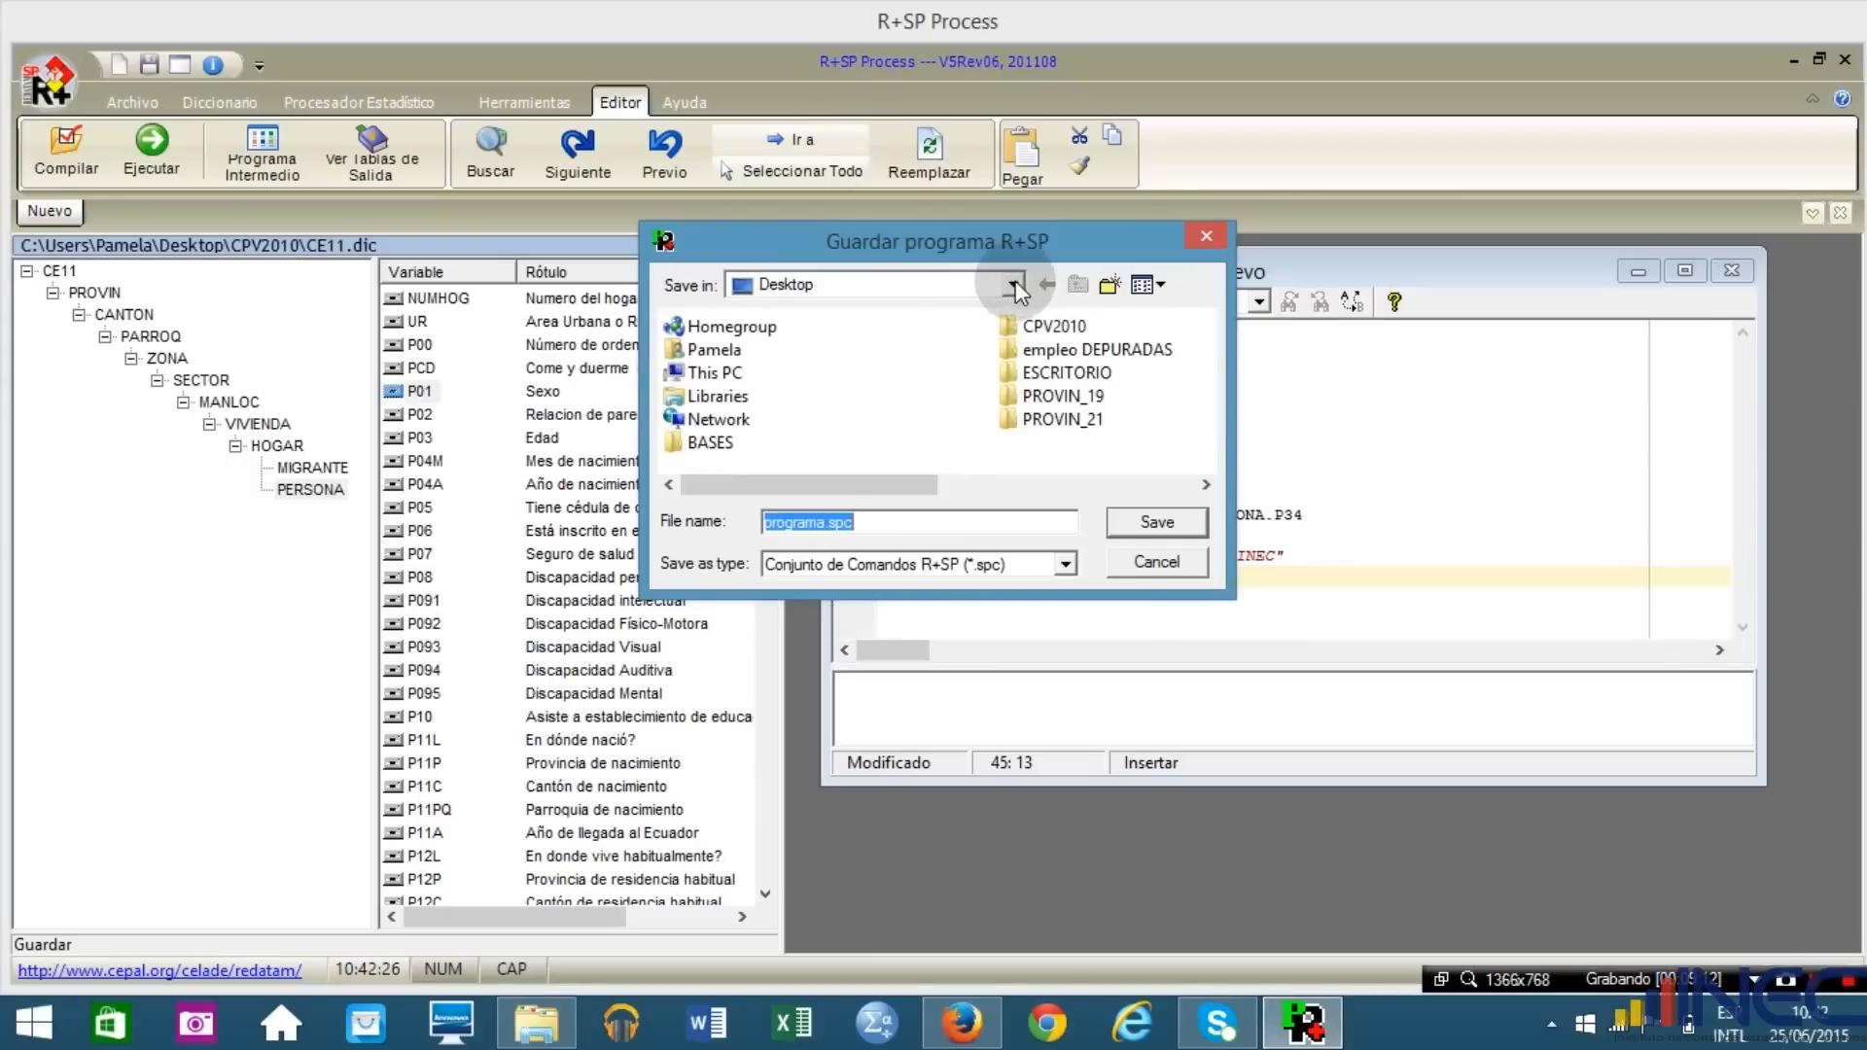
click(825, 522)
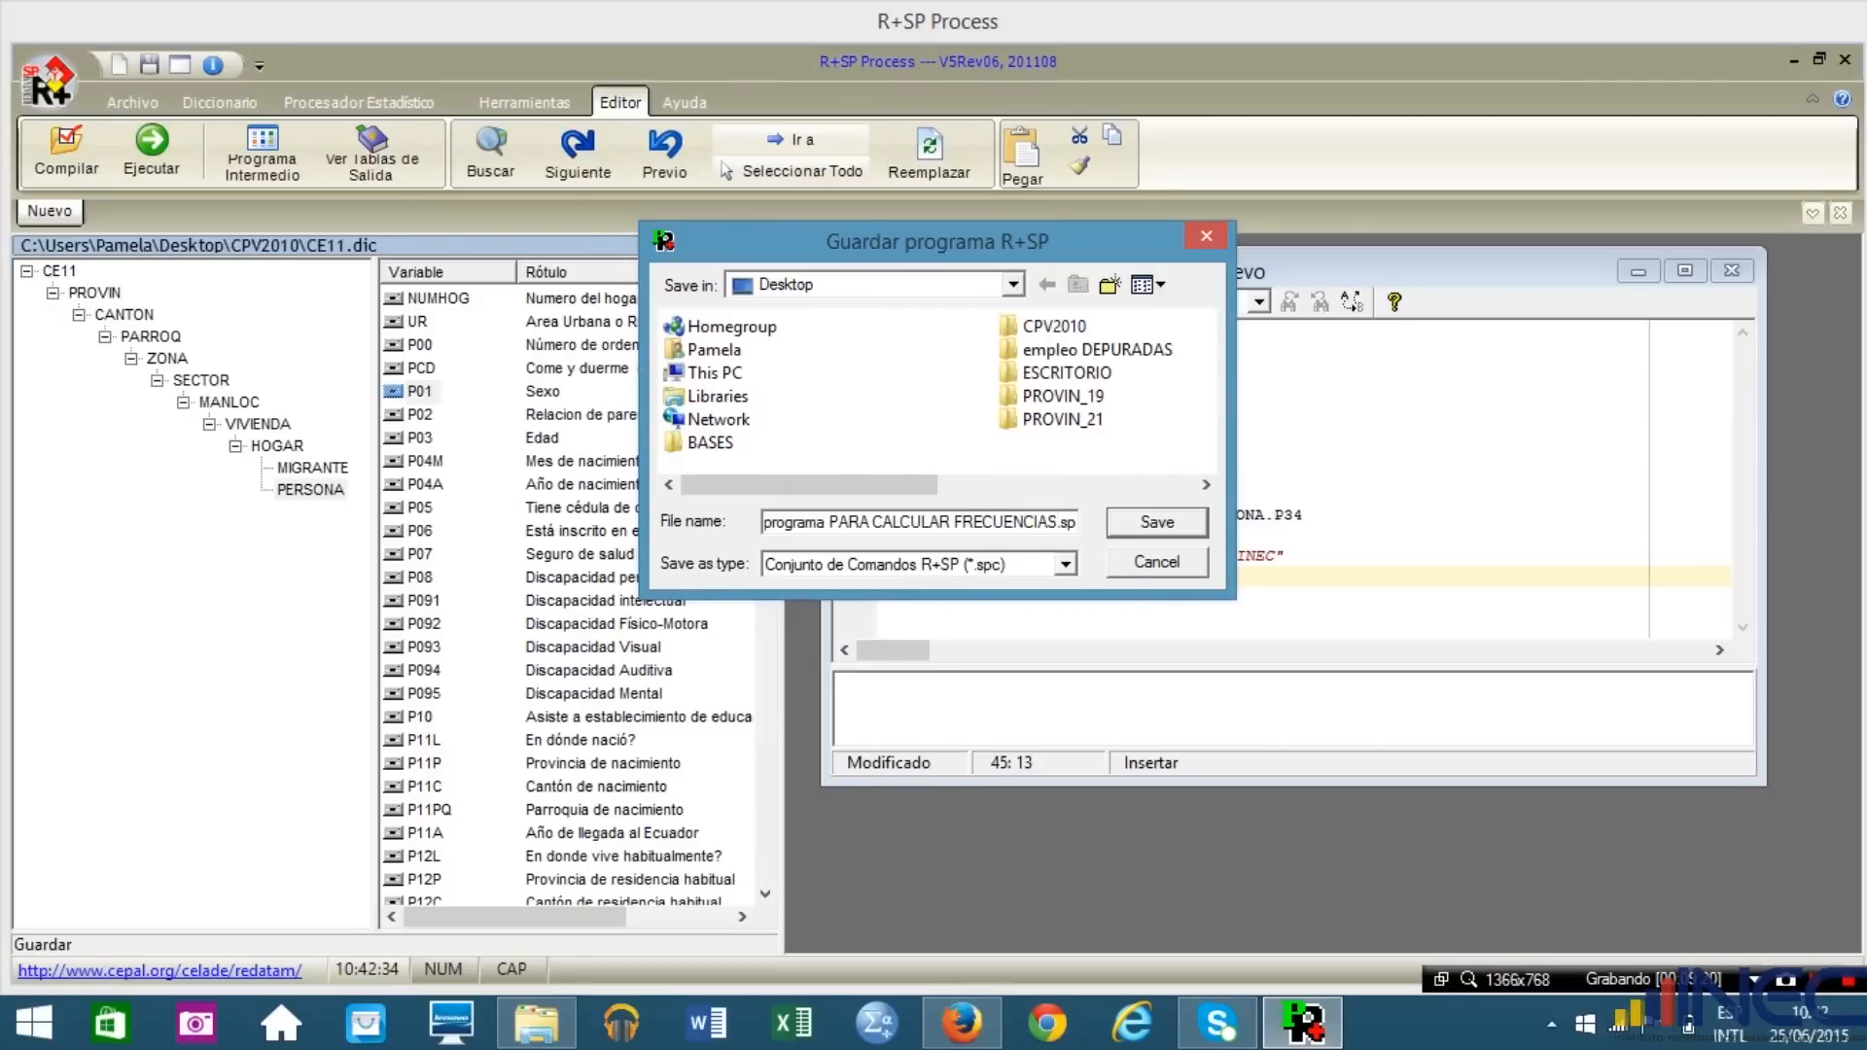
click(1157, 523)
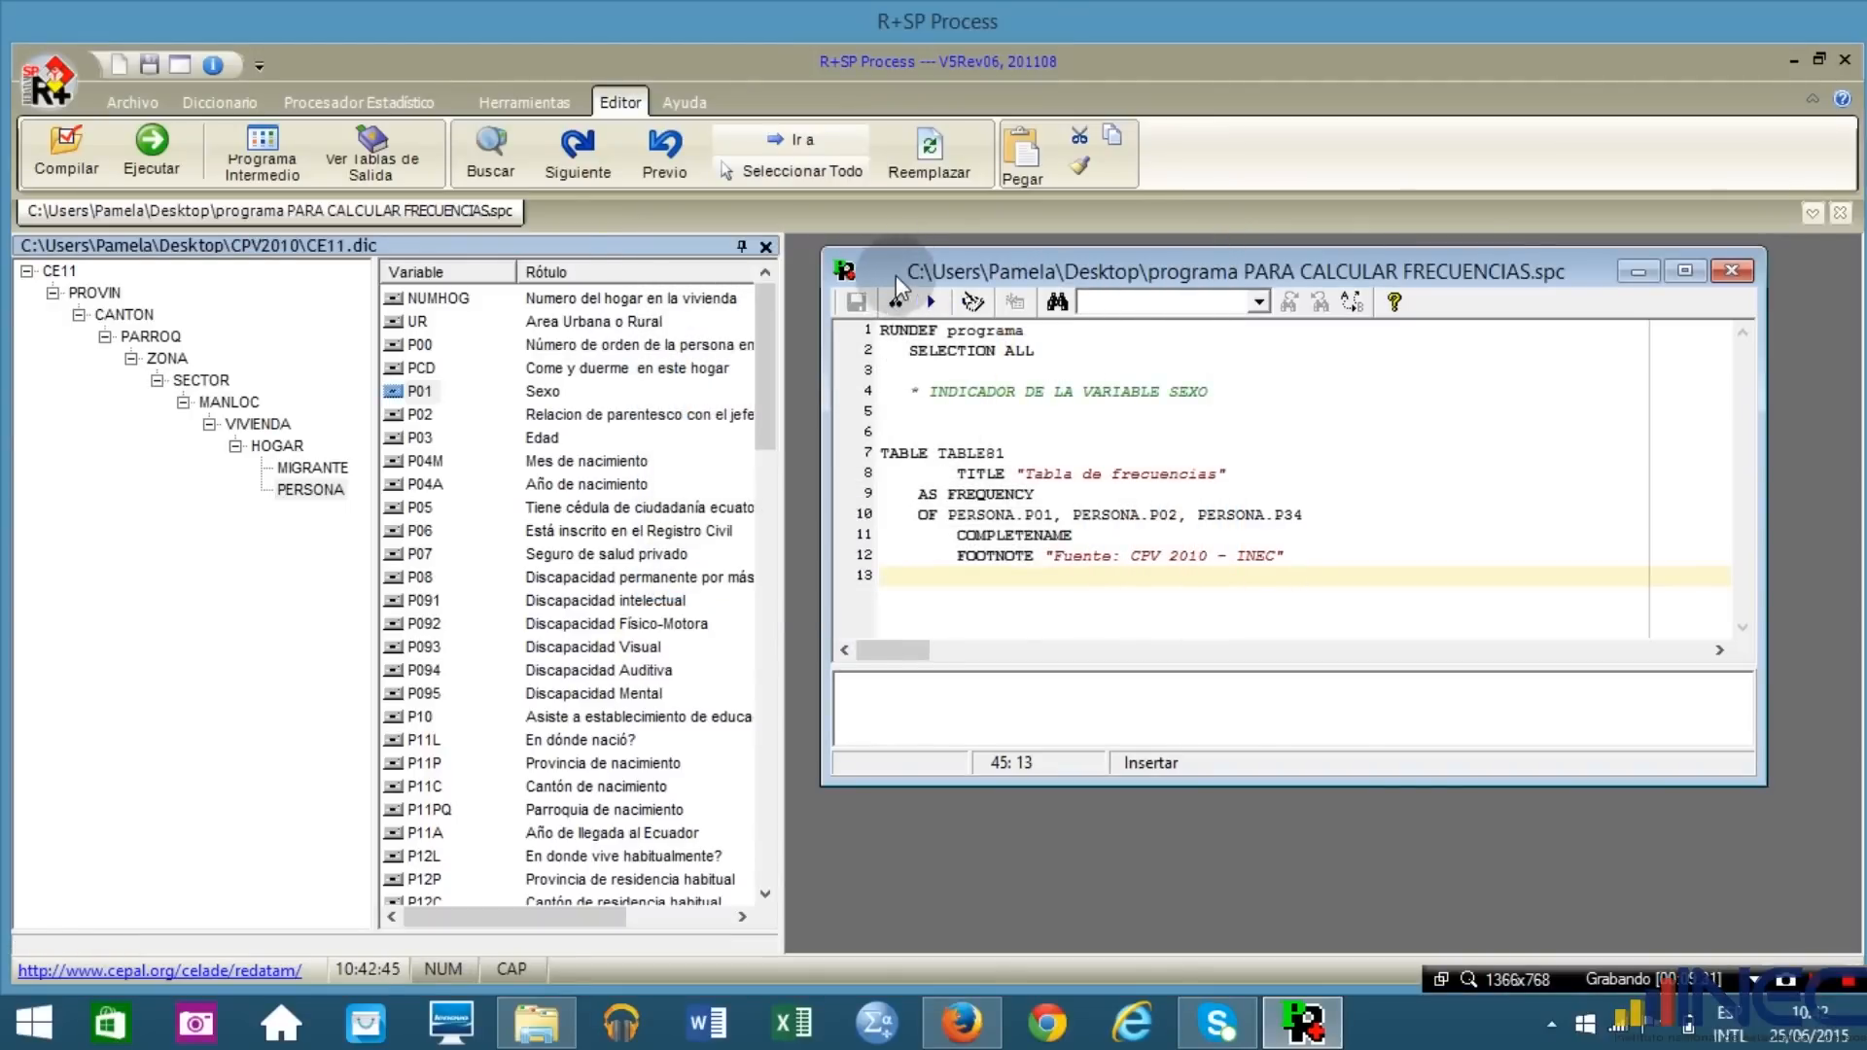
click(900, 307)
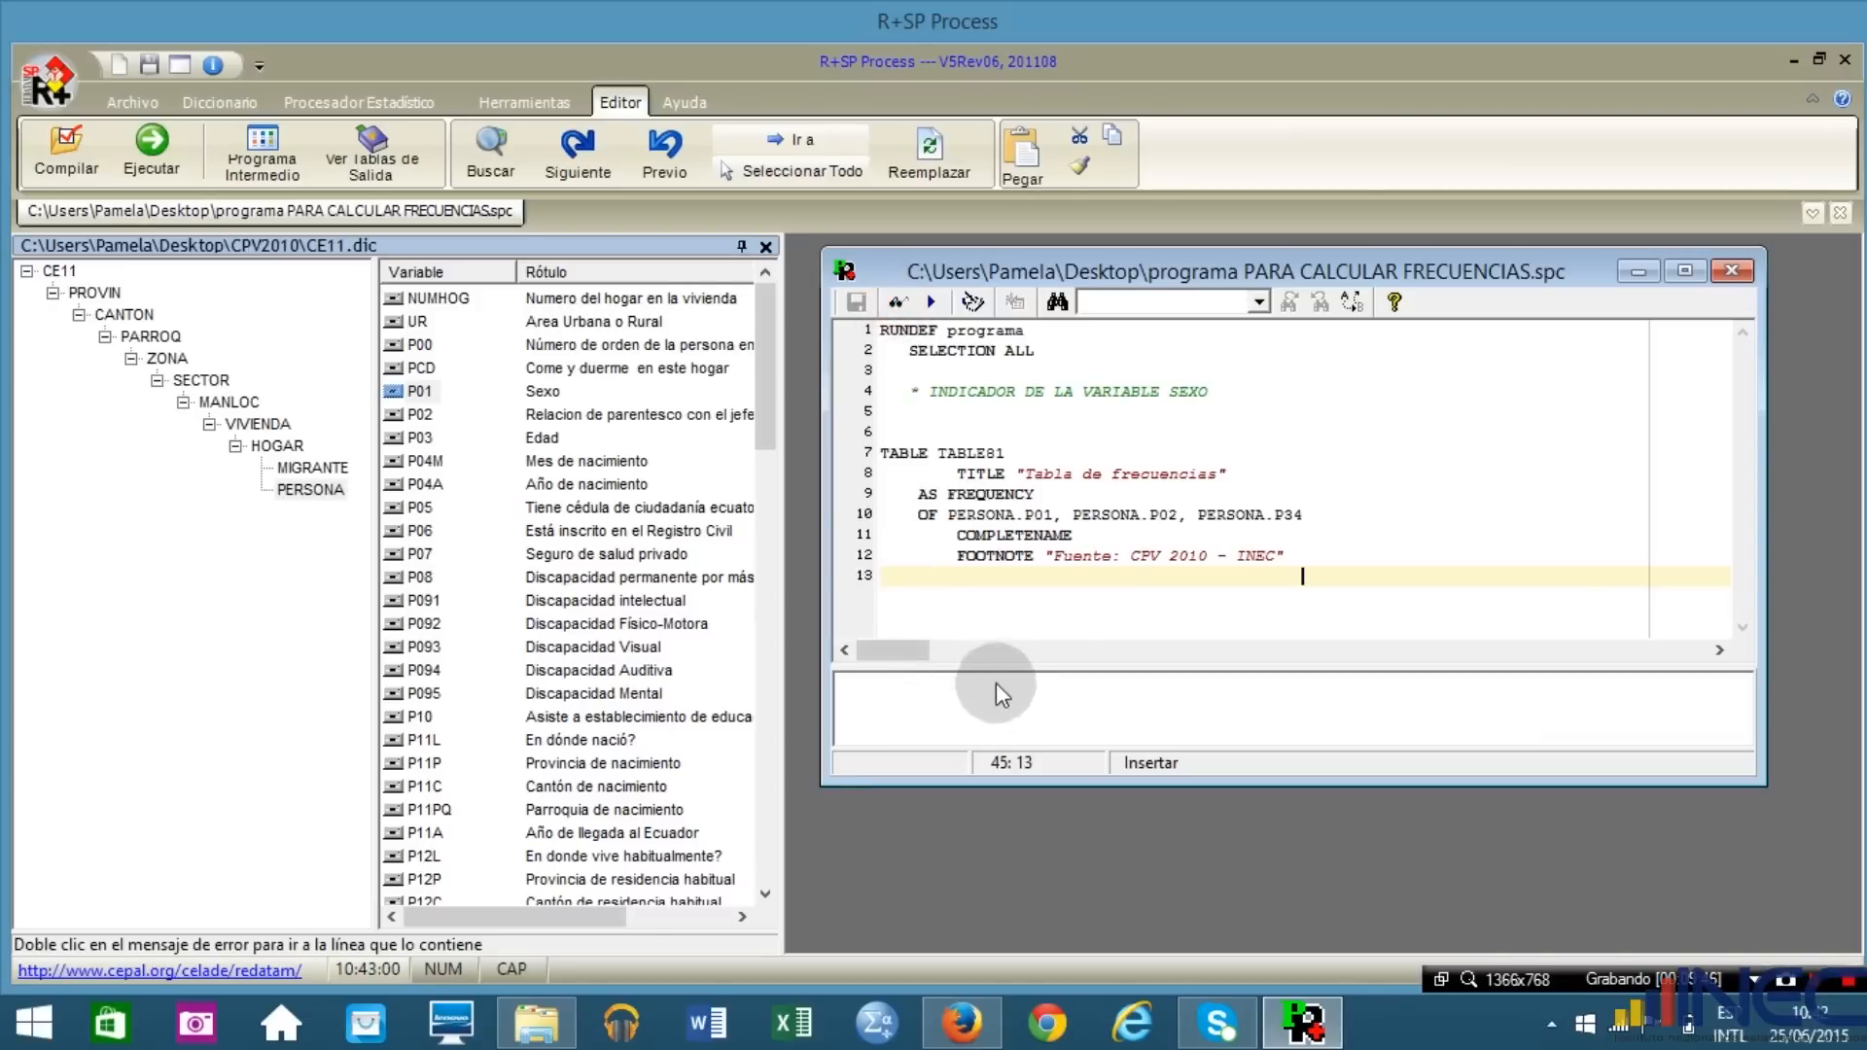
Test error checking by shortening PERSONA.P34 to PERSONA.P3 on line 10, compiling, and locating the faulty variable from the error message.
click(1361, 516)
key(BackSpace)
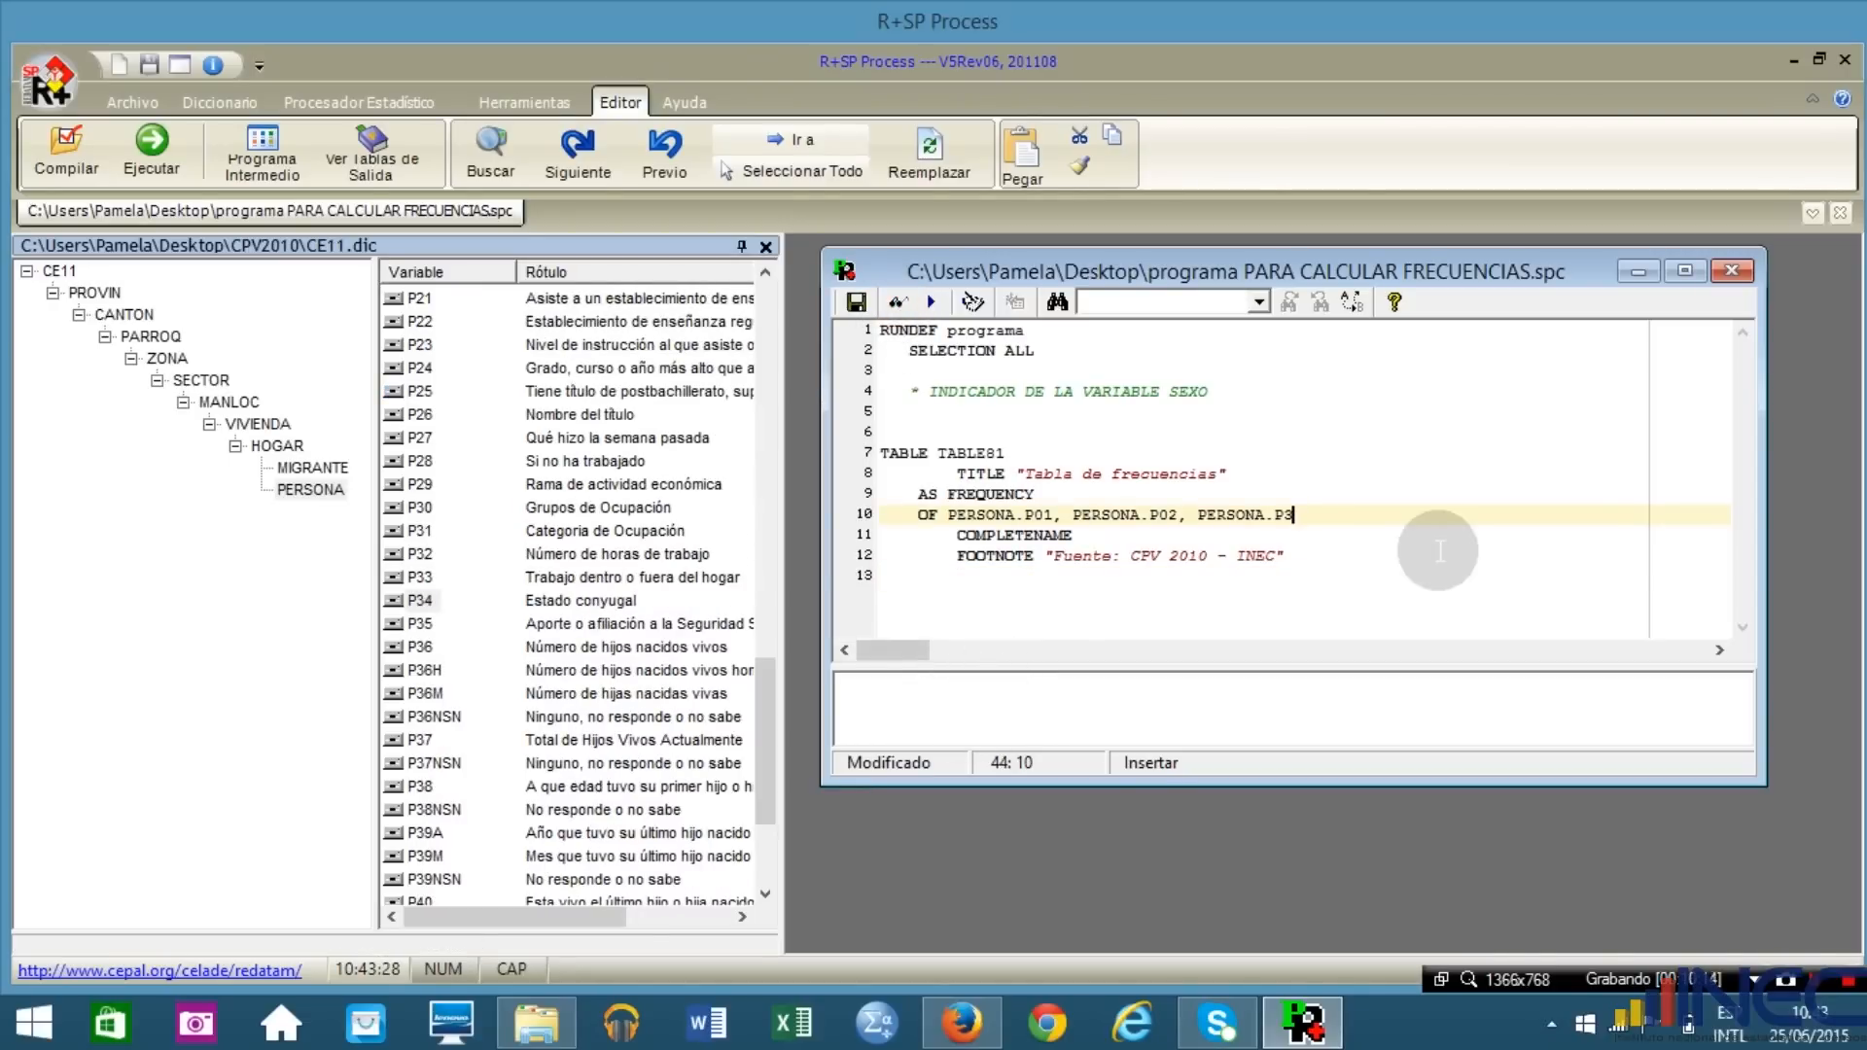
click(896, 303)
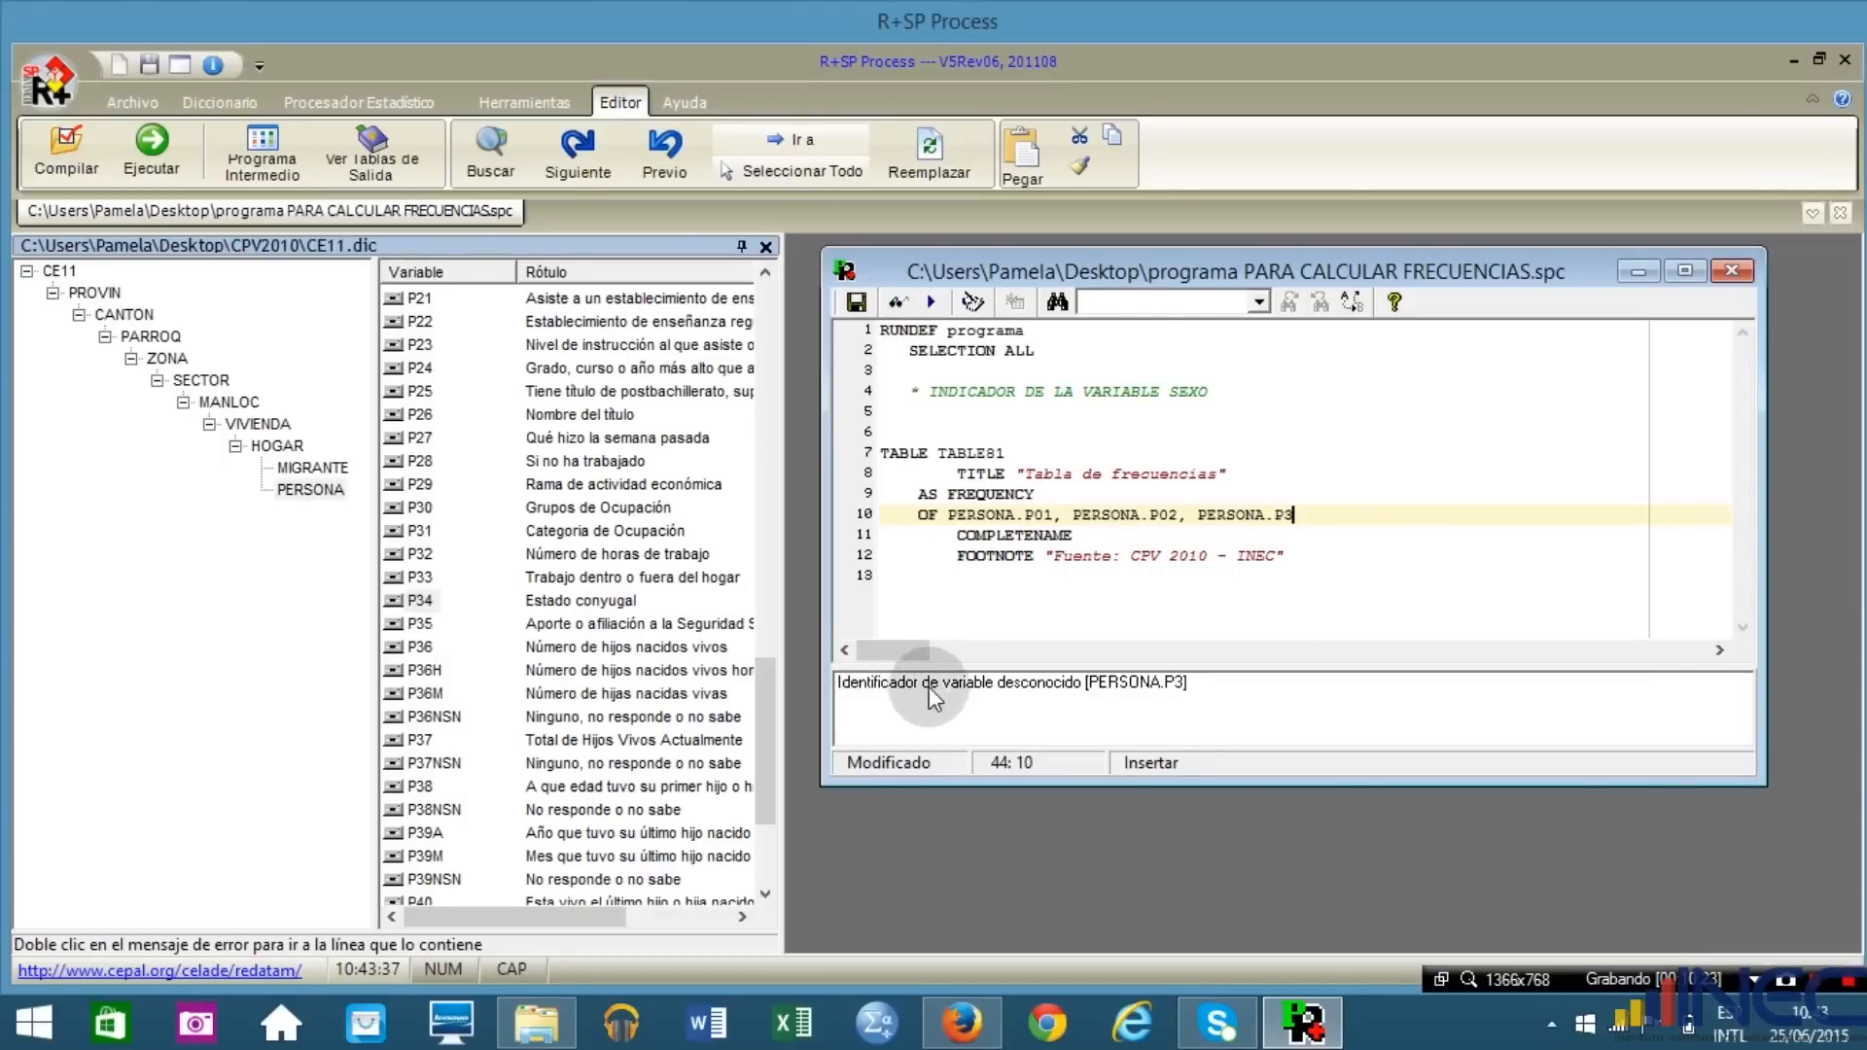
double_click(1108, 698)
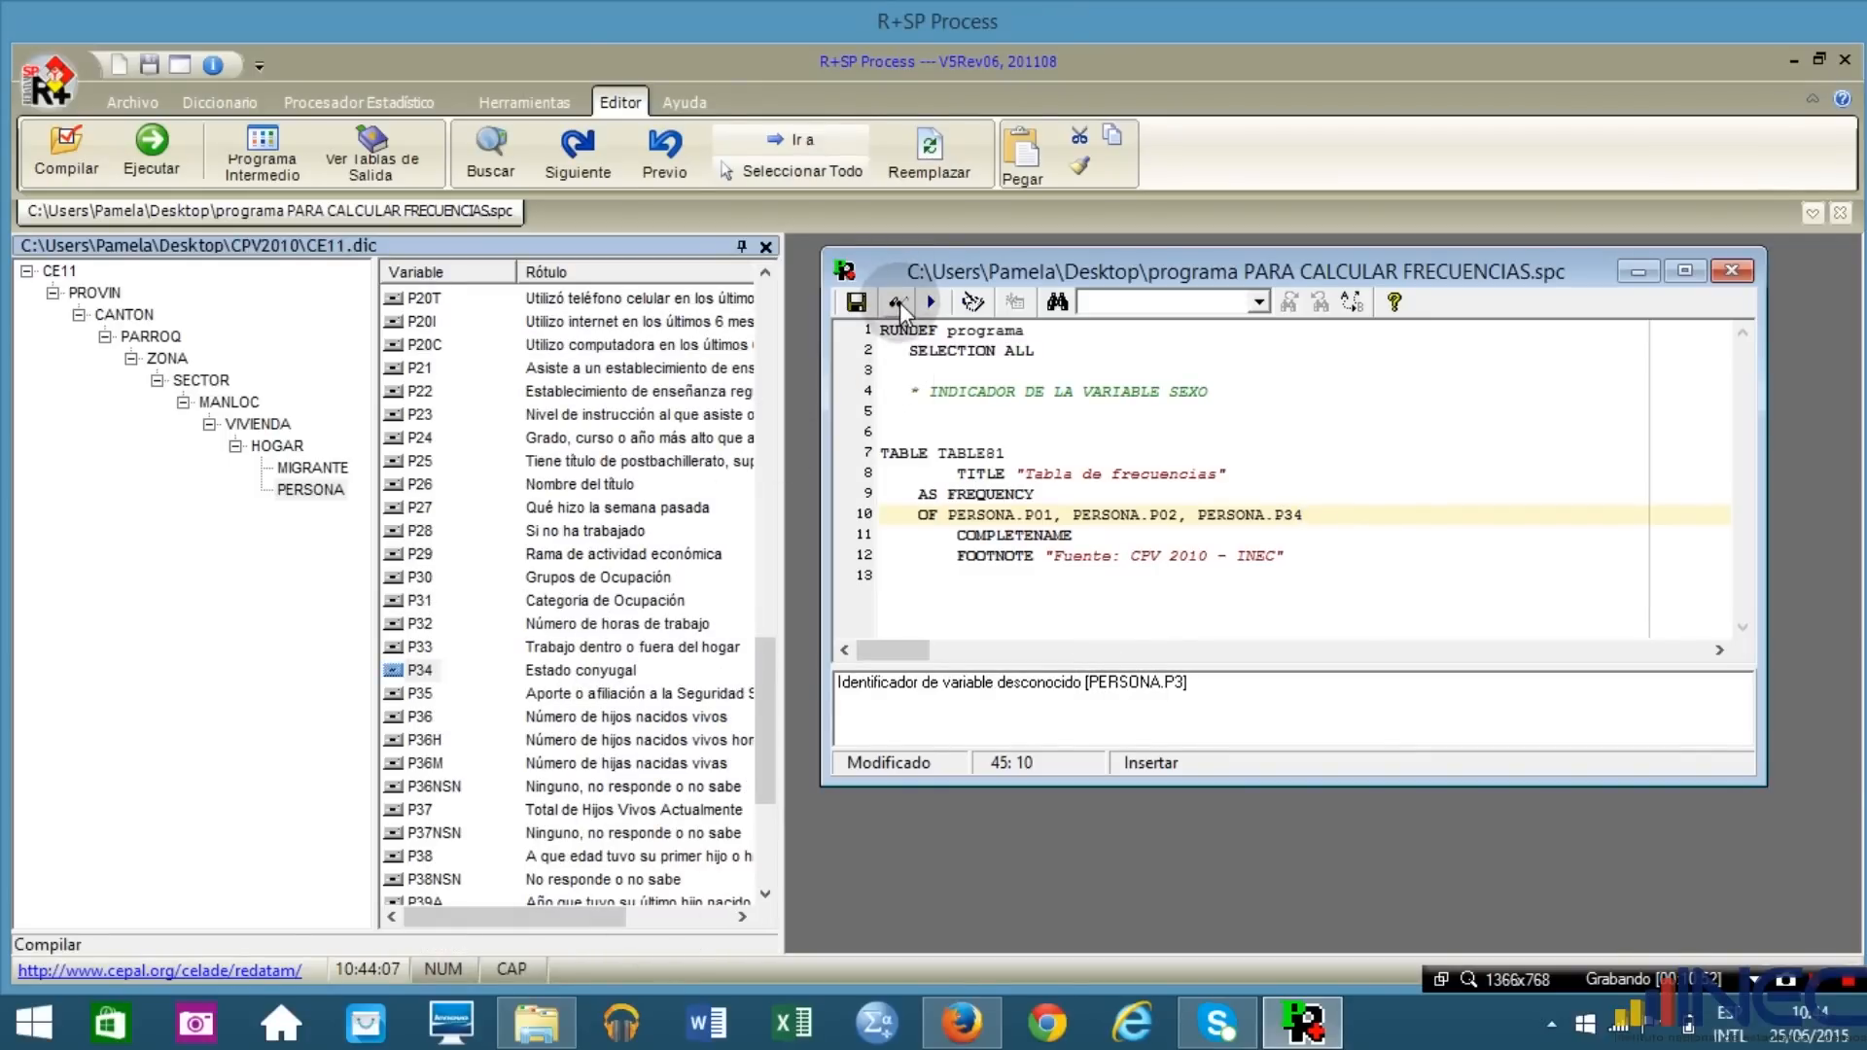
Compile and run the program with PERSONA.P34 in place, and look through the resulting tables TABLE811, TABLE812 and TABLE813.
click(899, 306)
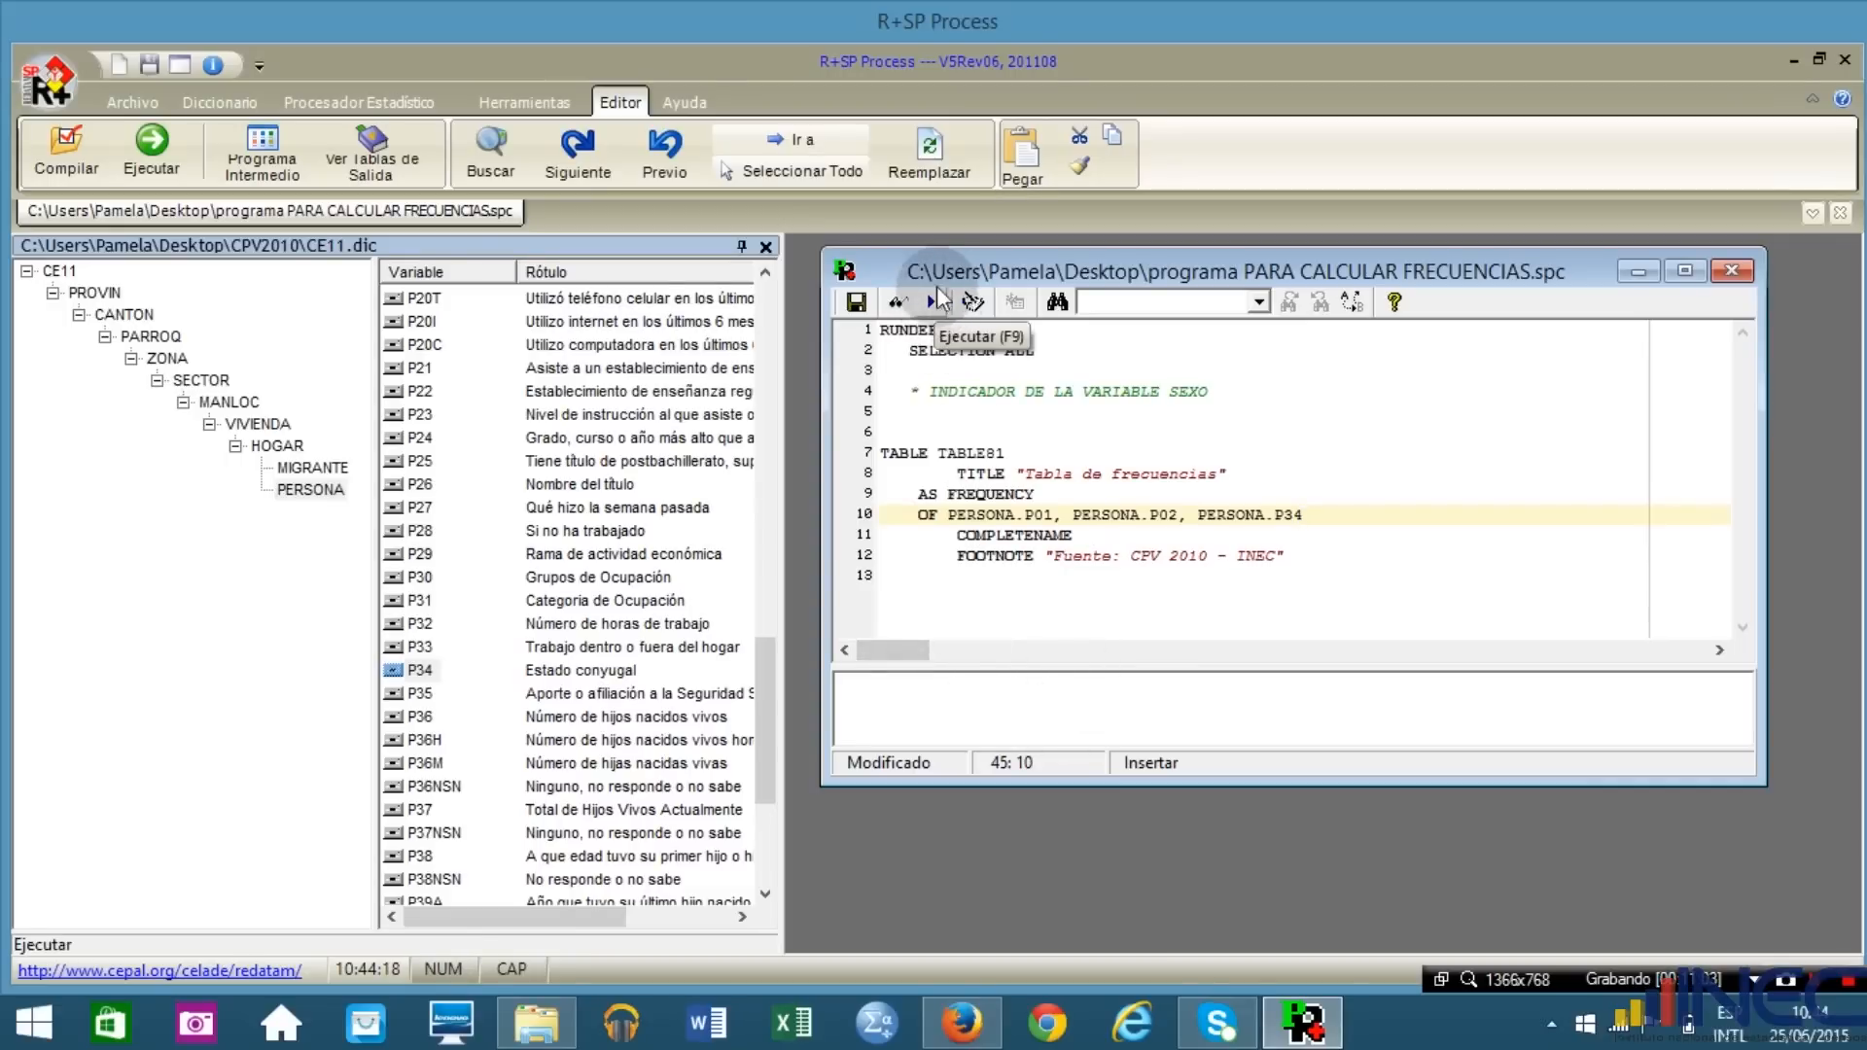
click(930, 304)
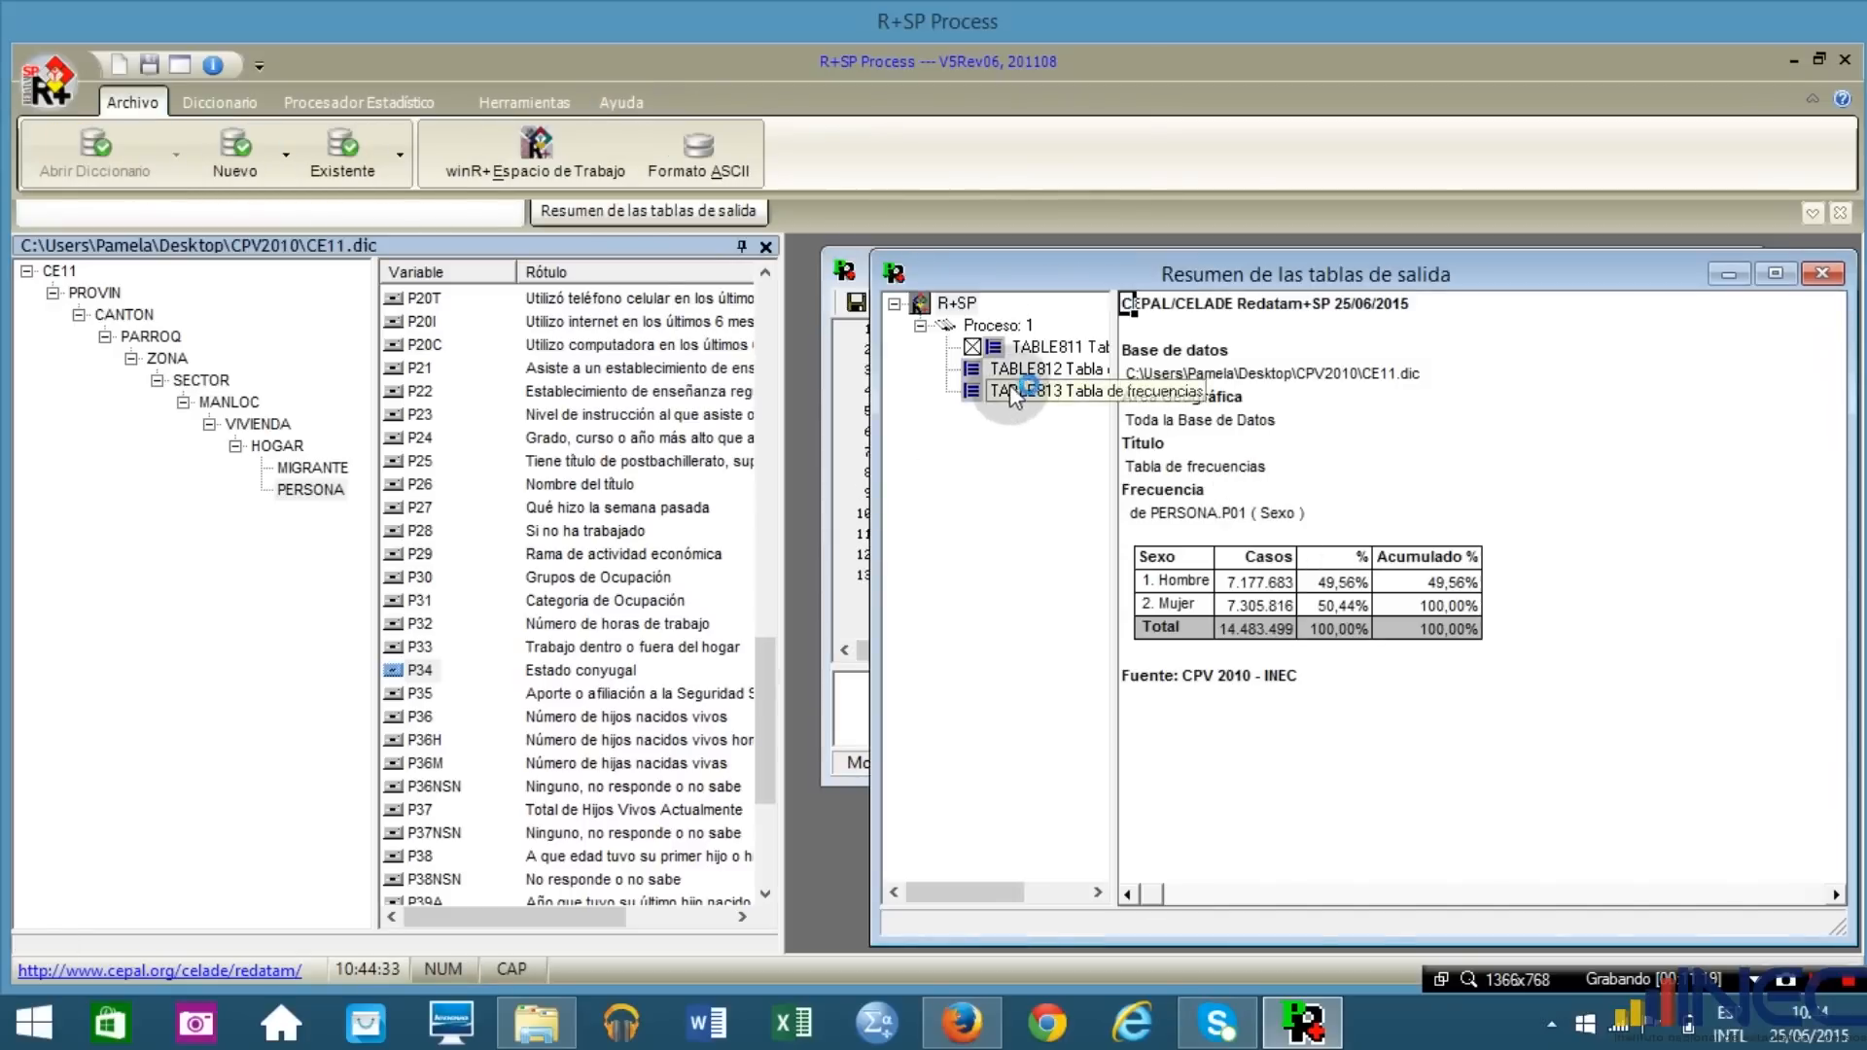
click(1031, 370)
click(1007, 394)
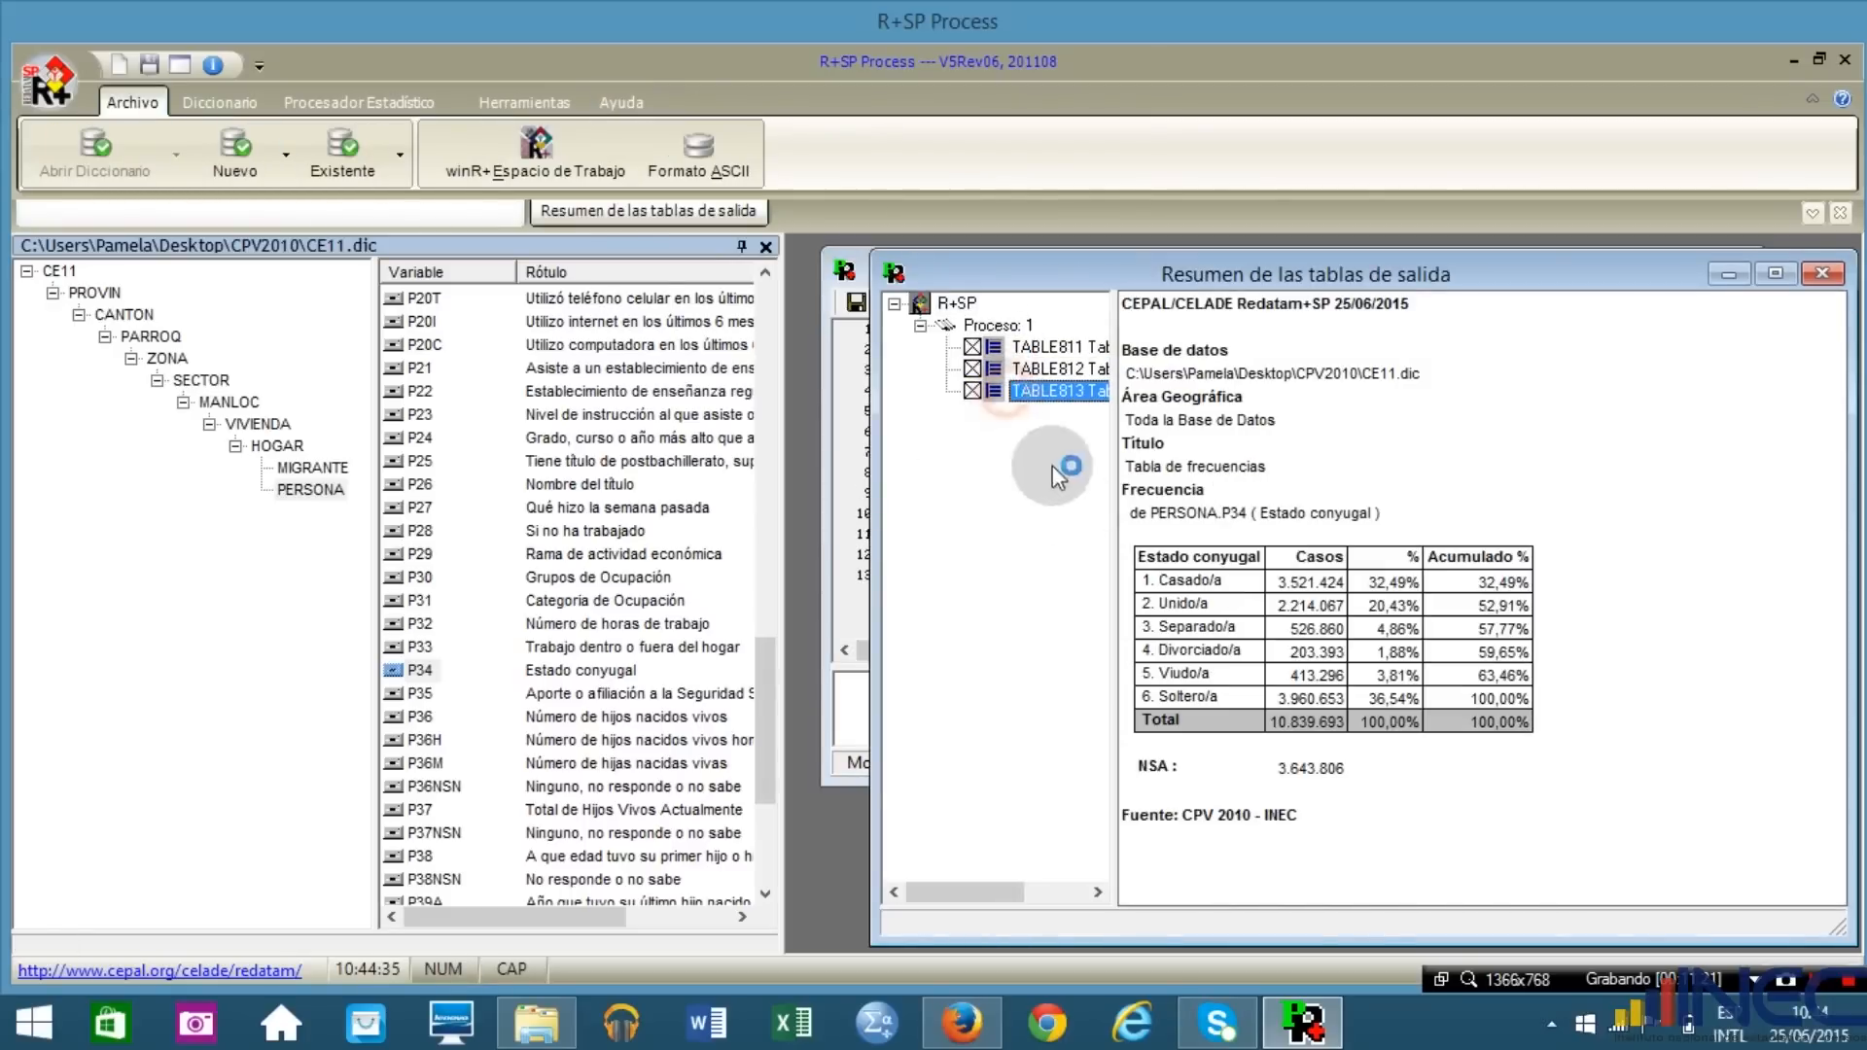
click(1025, 348)
click(1023, 370)
click(1020, 392)
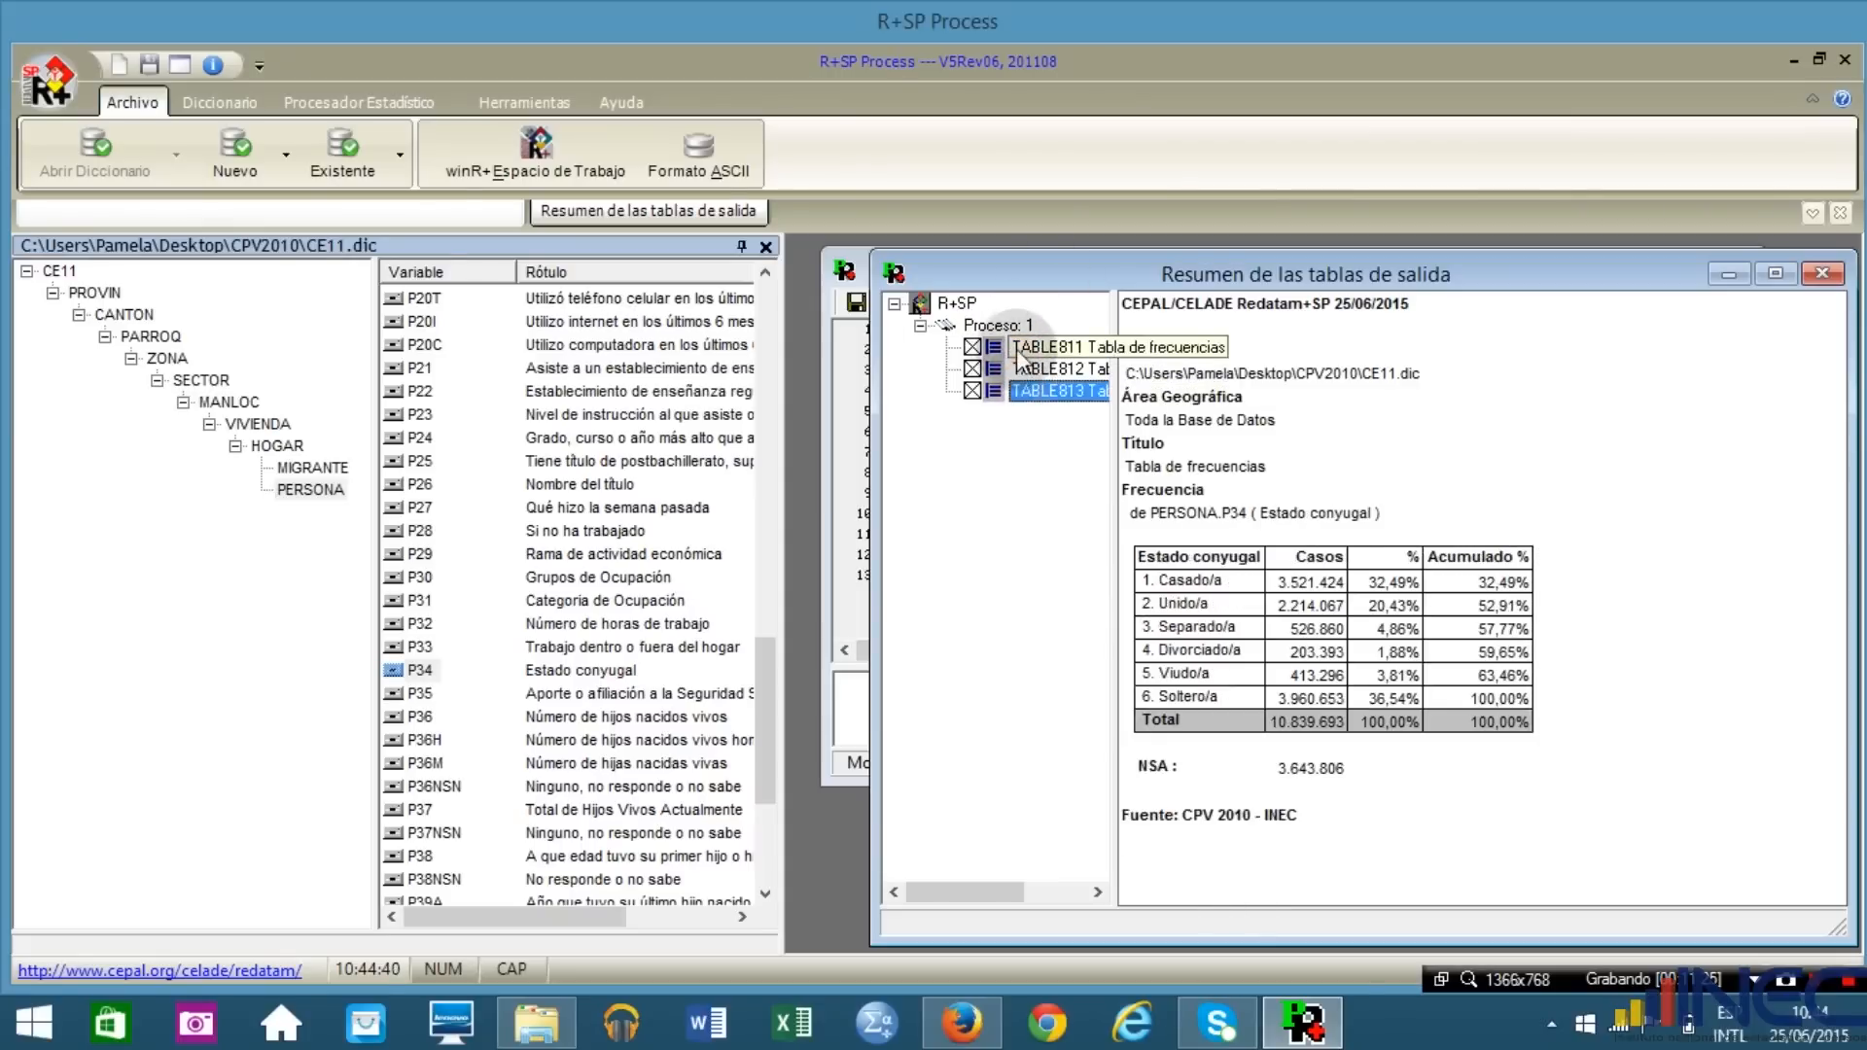
Examine the cases and percentages by sex in the P01 (Sexo) frequency table, TABLE811.
click(1026, 348)
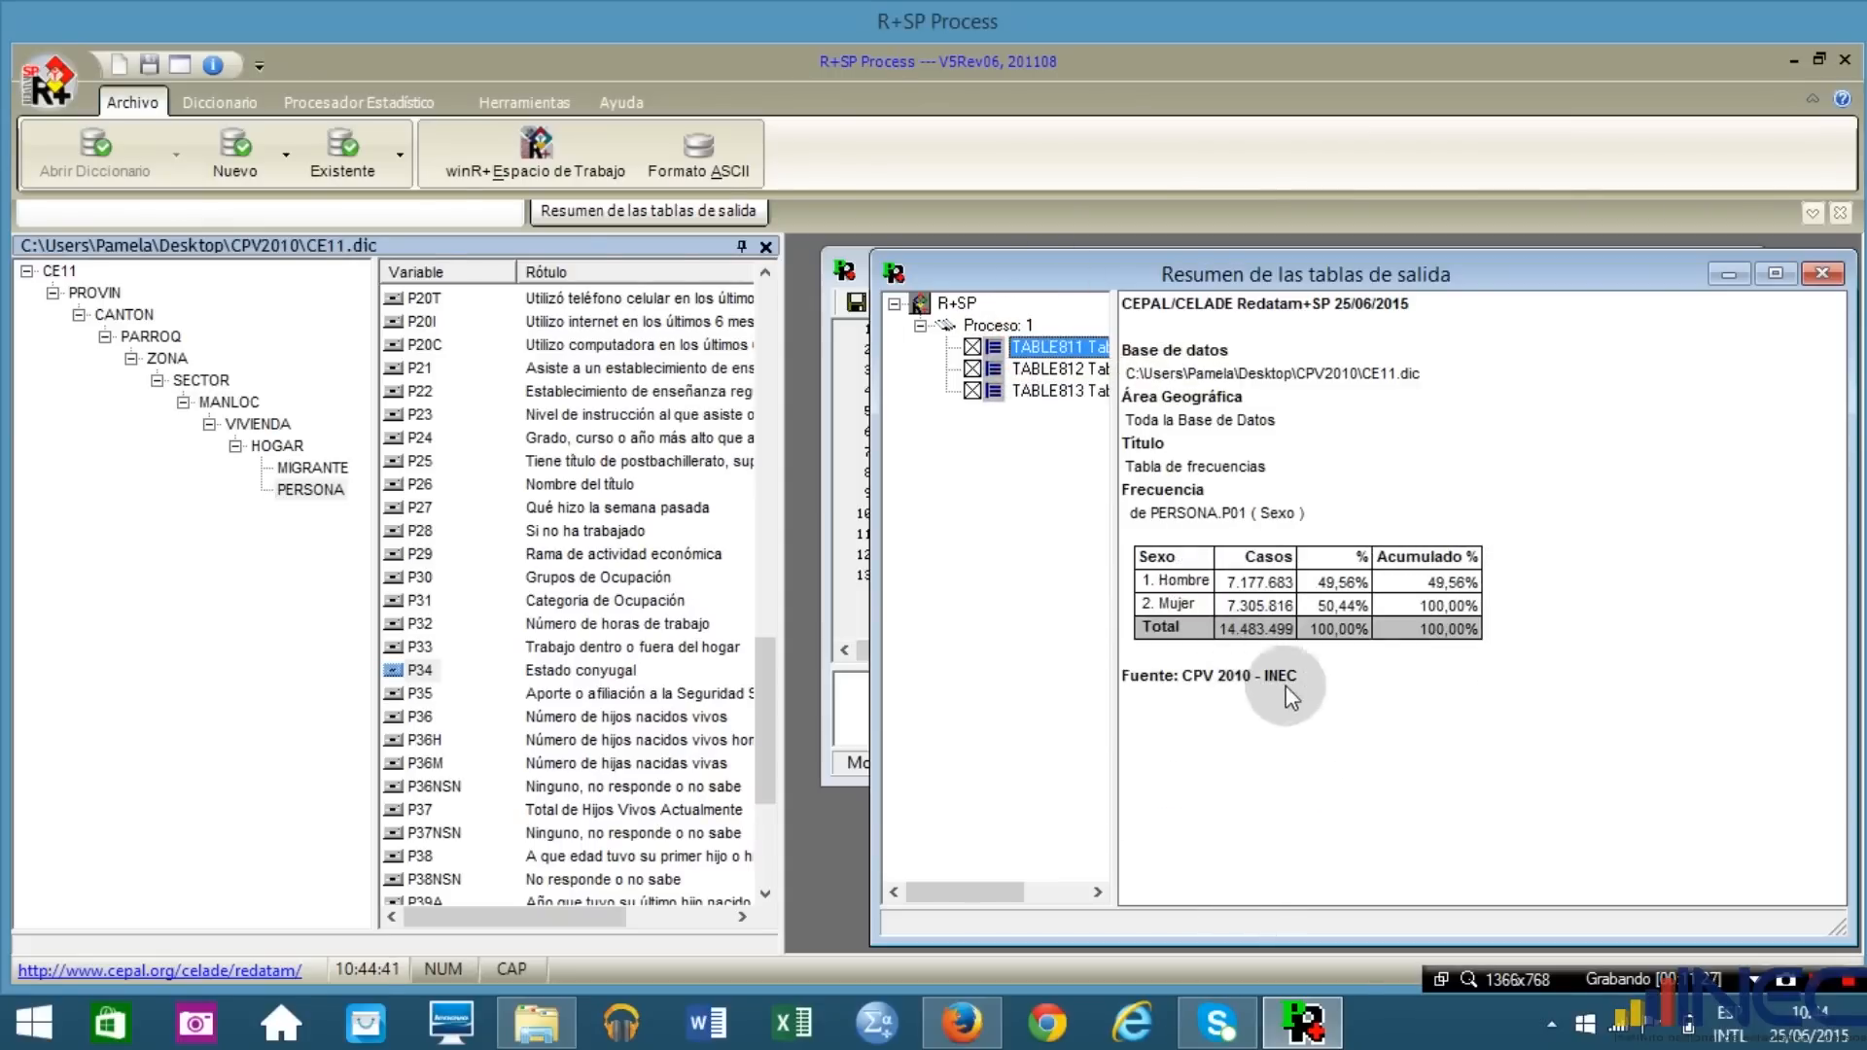
click(1246, 588)
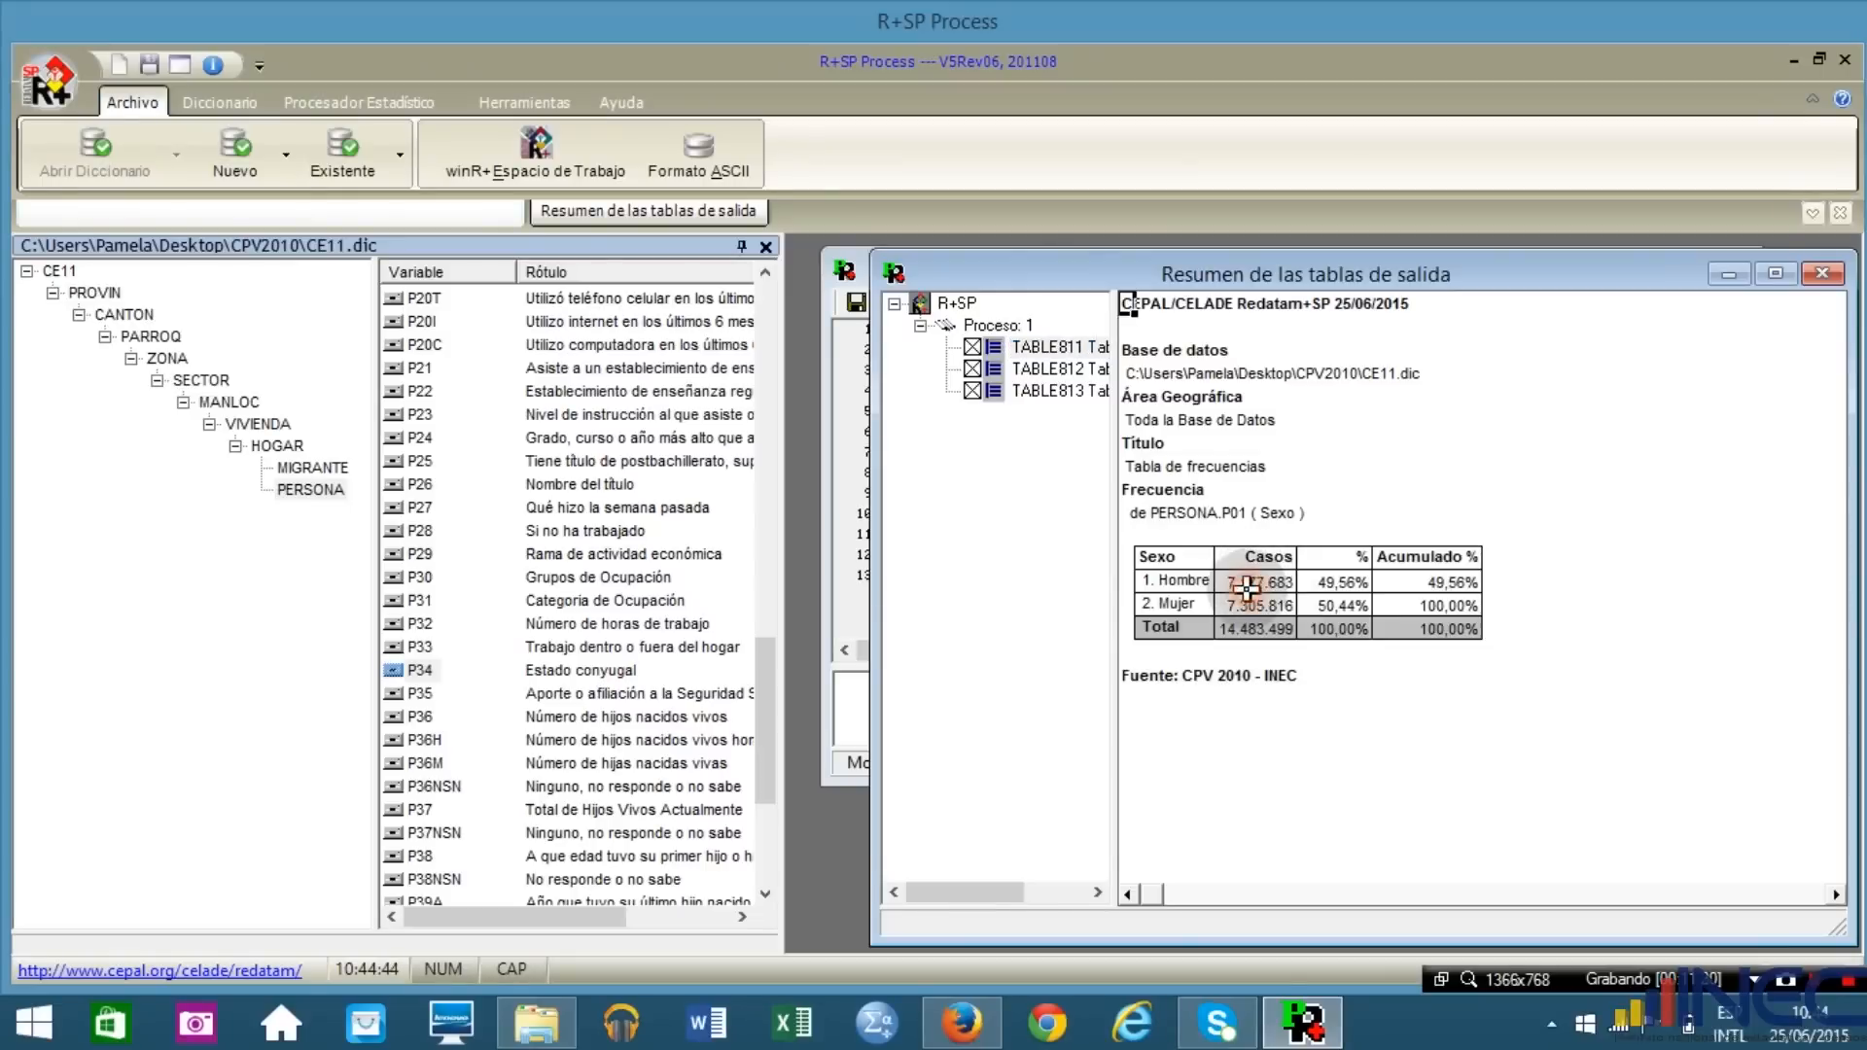
drag(1246, 579, 1254, 630)
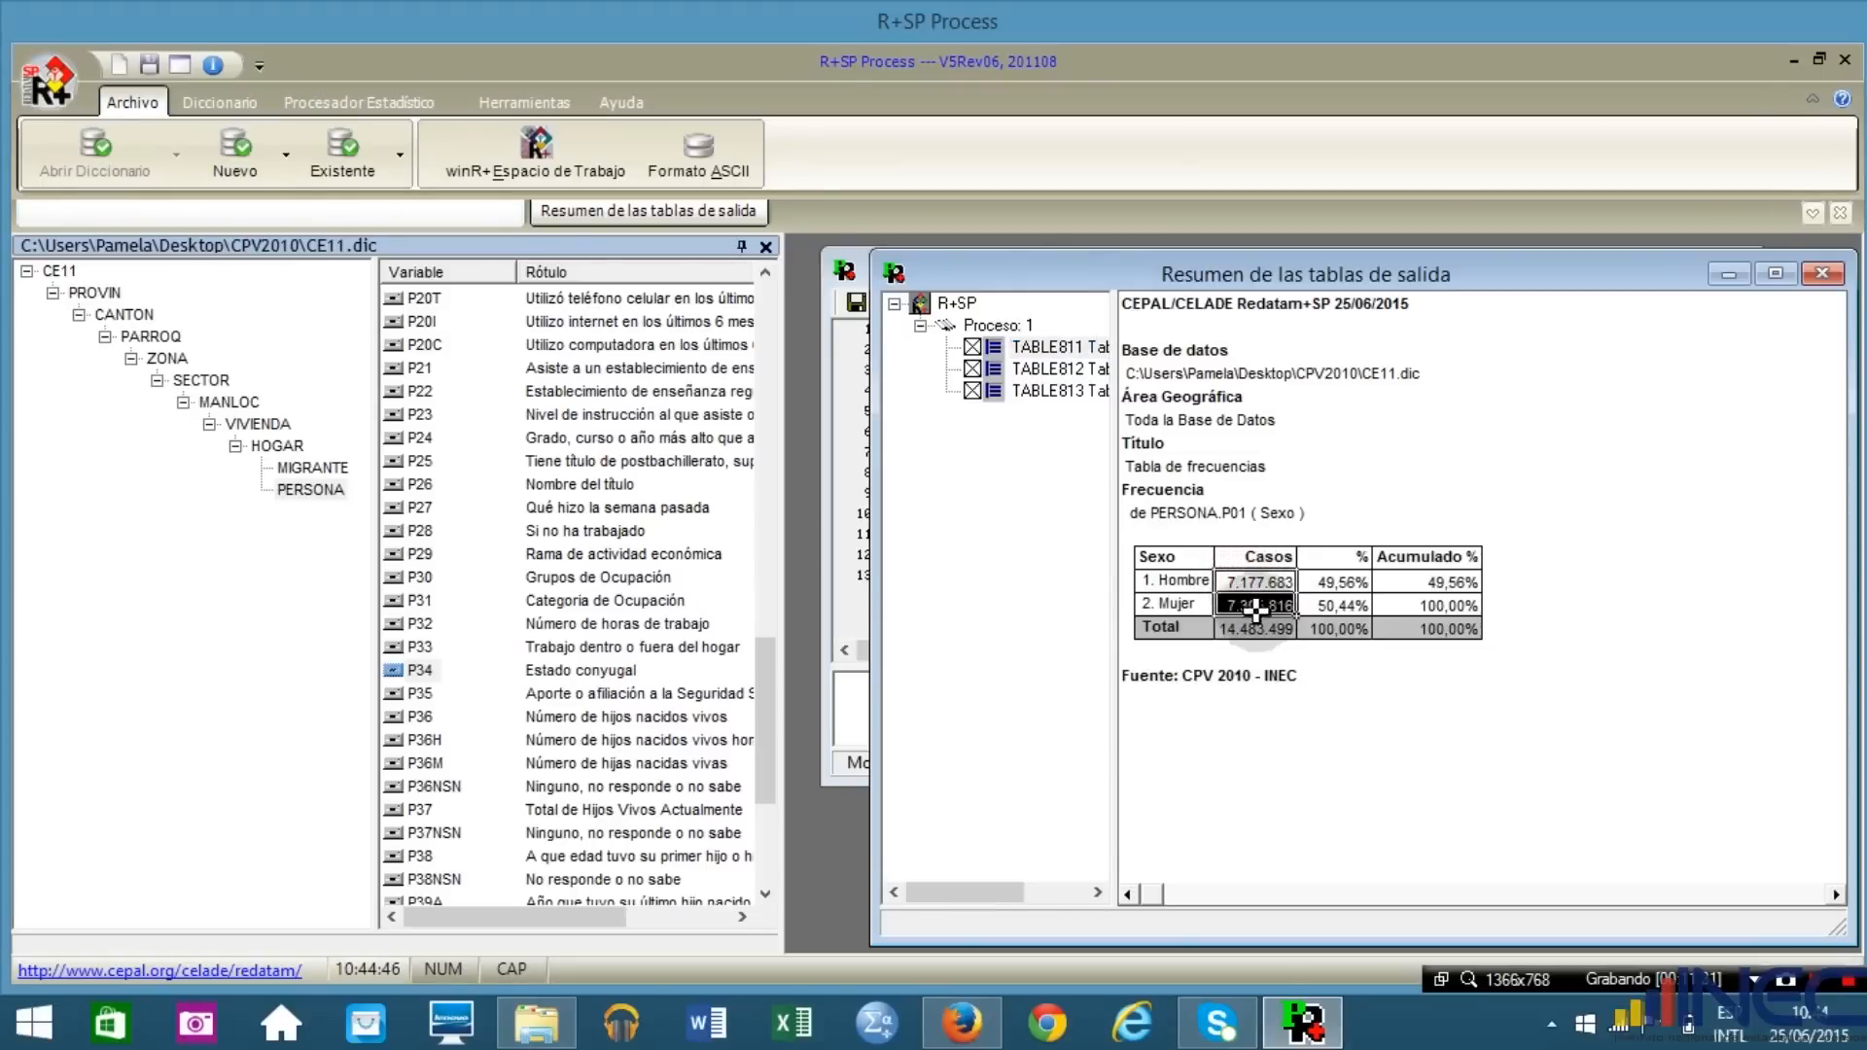
drag(1260, 559, 1267, 627)
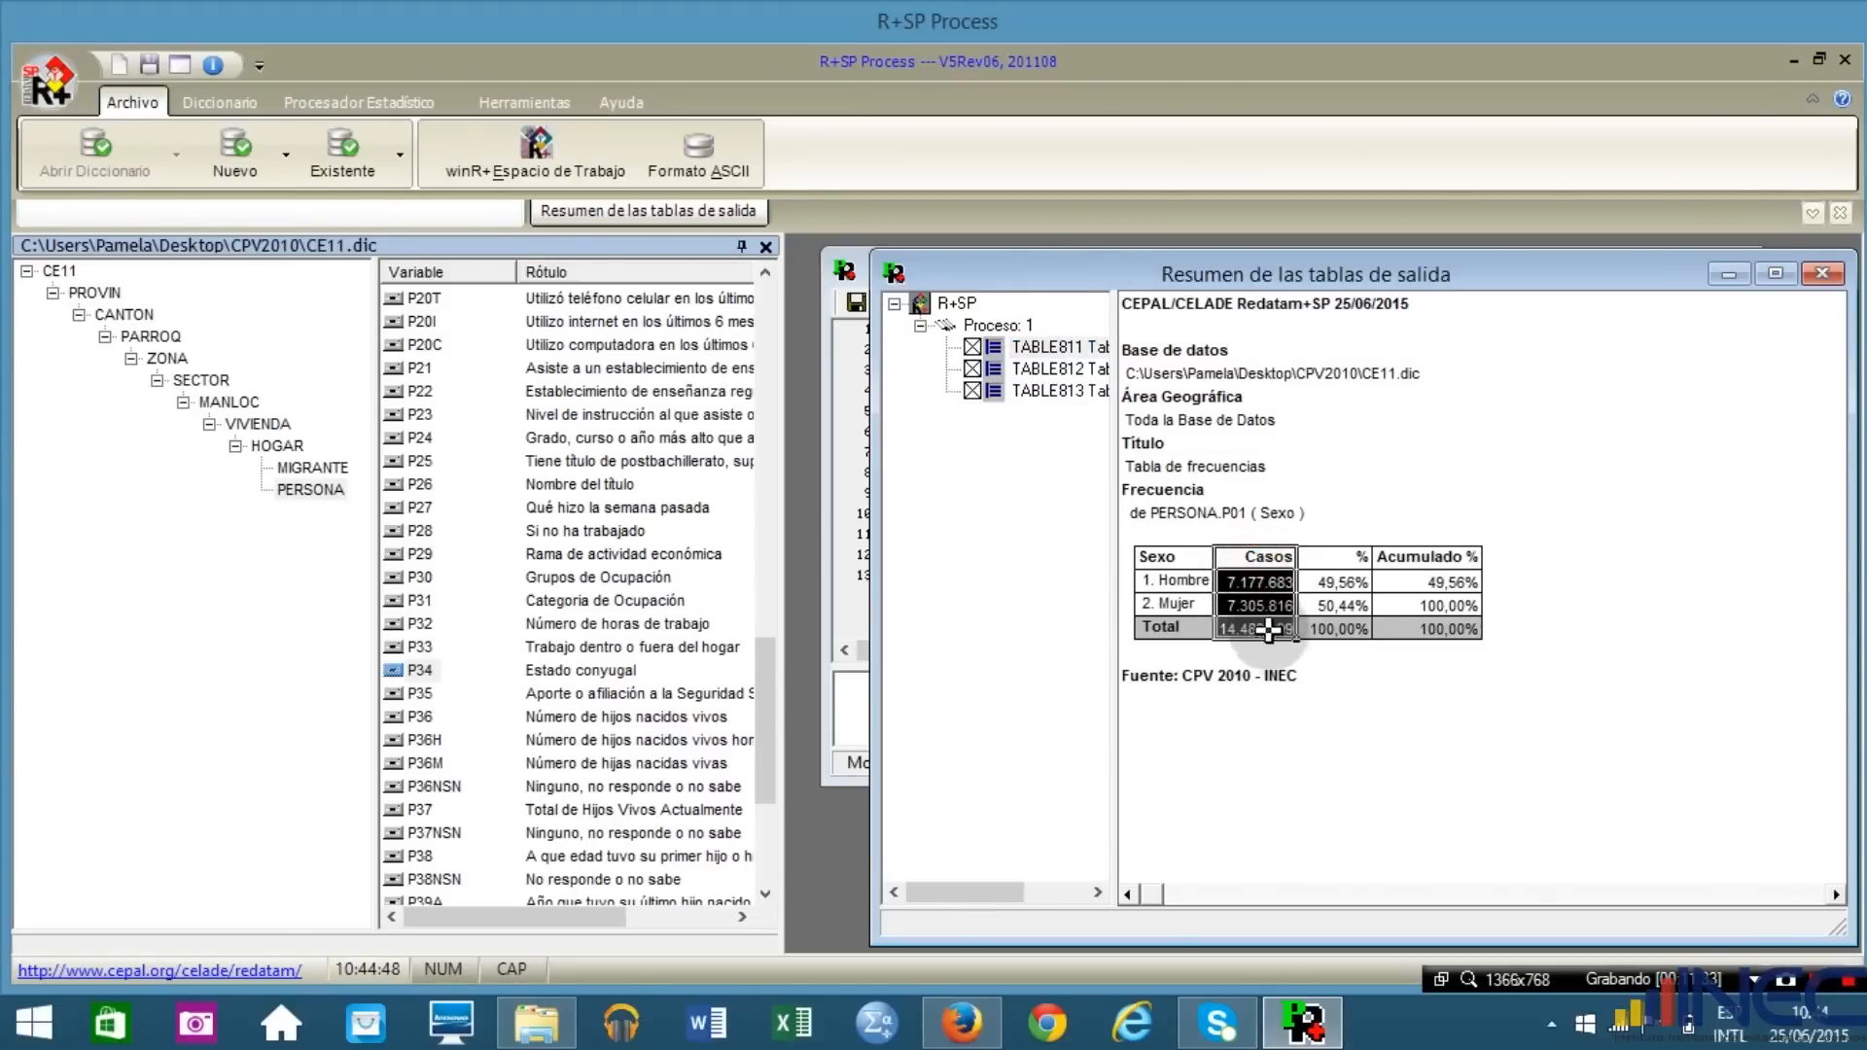
click(1257, 583)
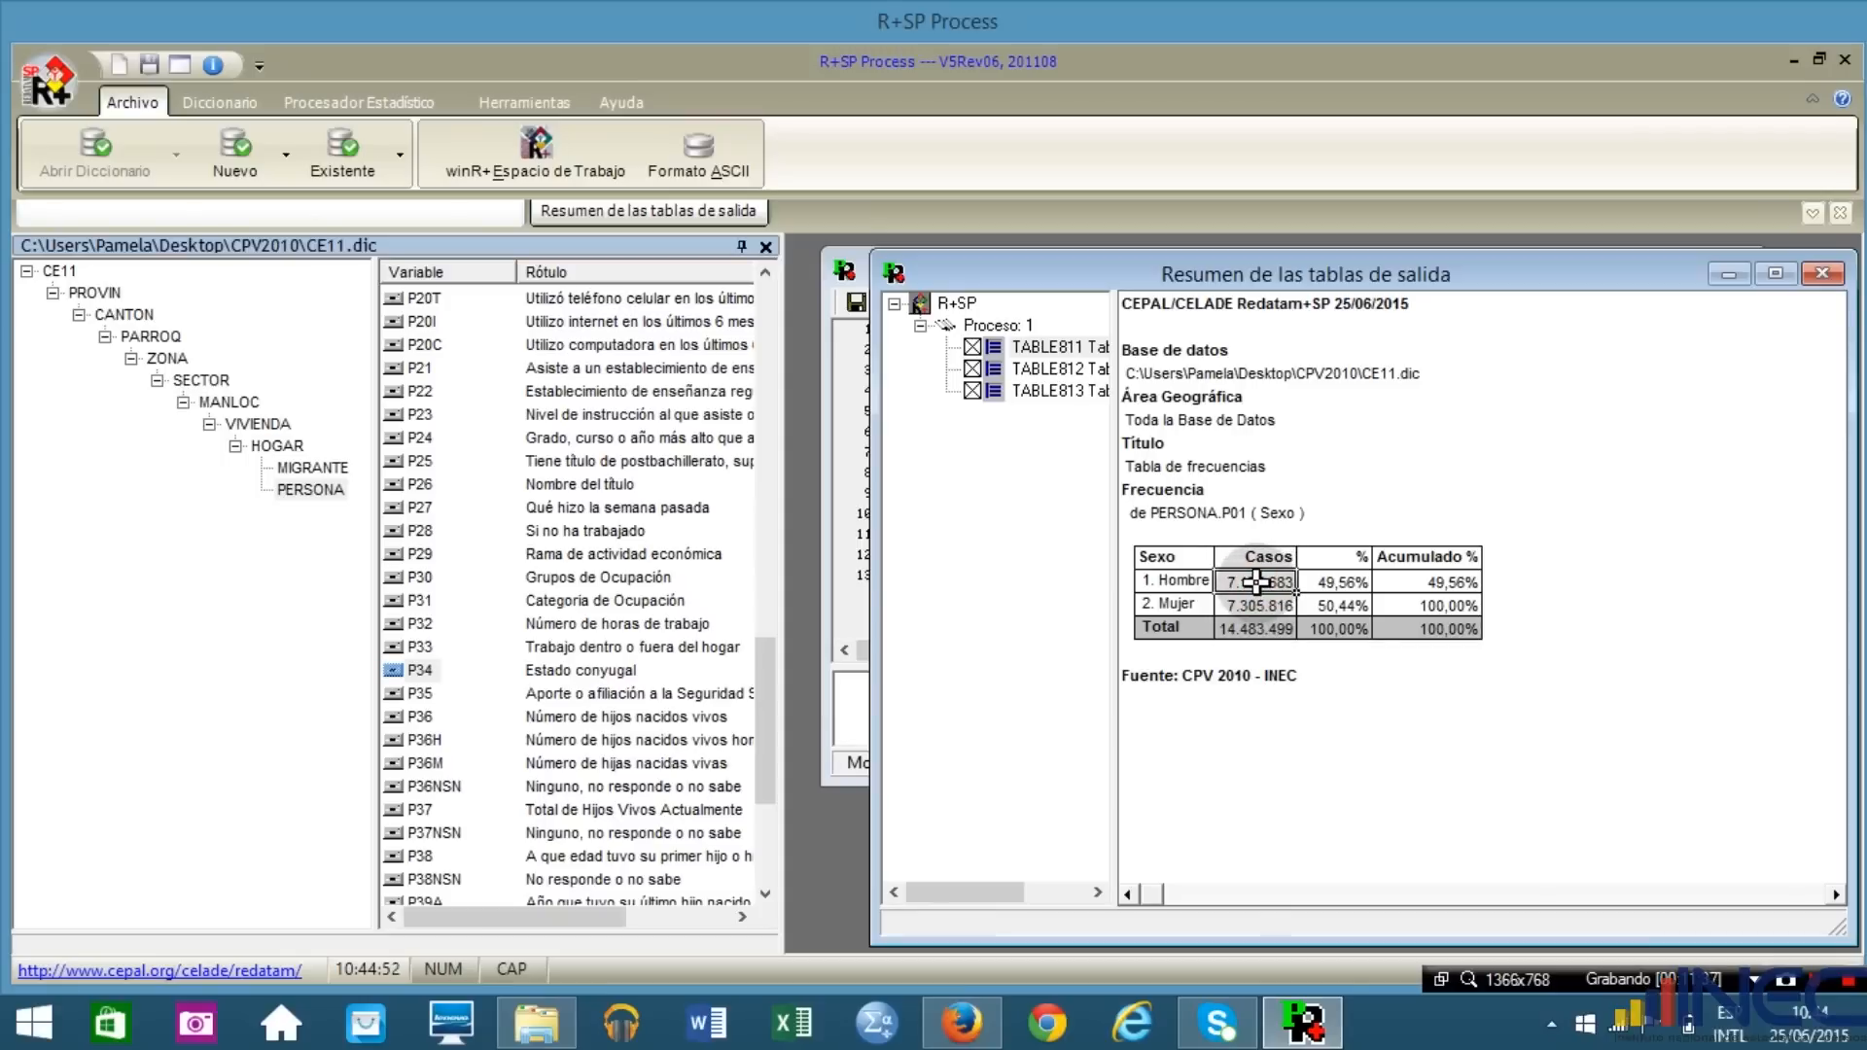
drag(1193, 581, 1281, 585)
drag(1156, 556, 1346, 630)
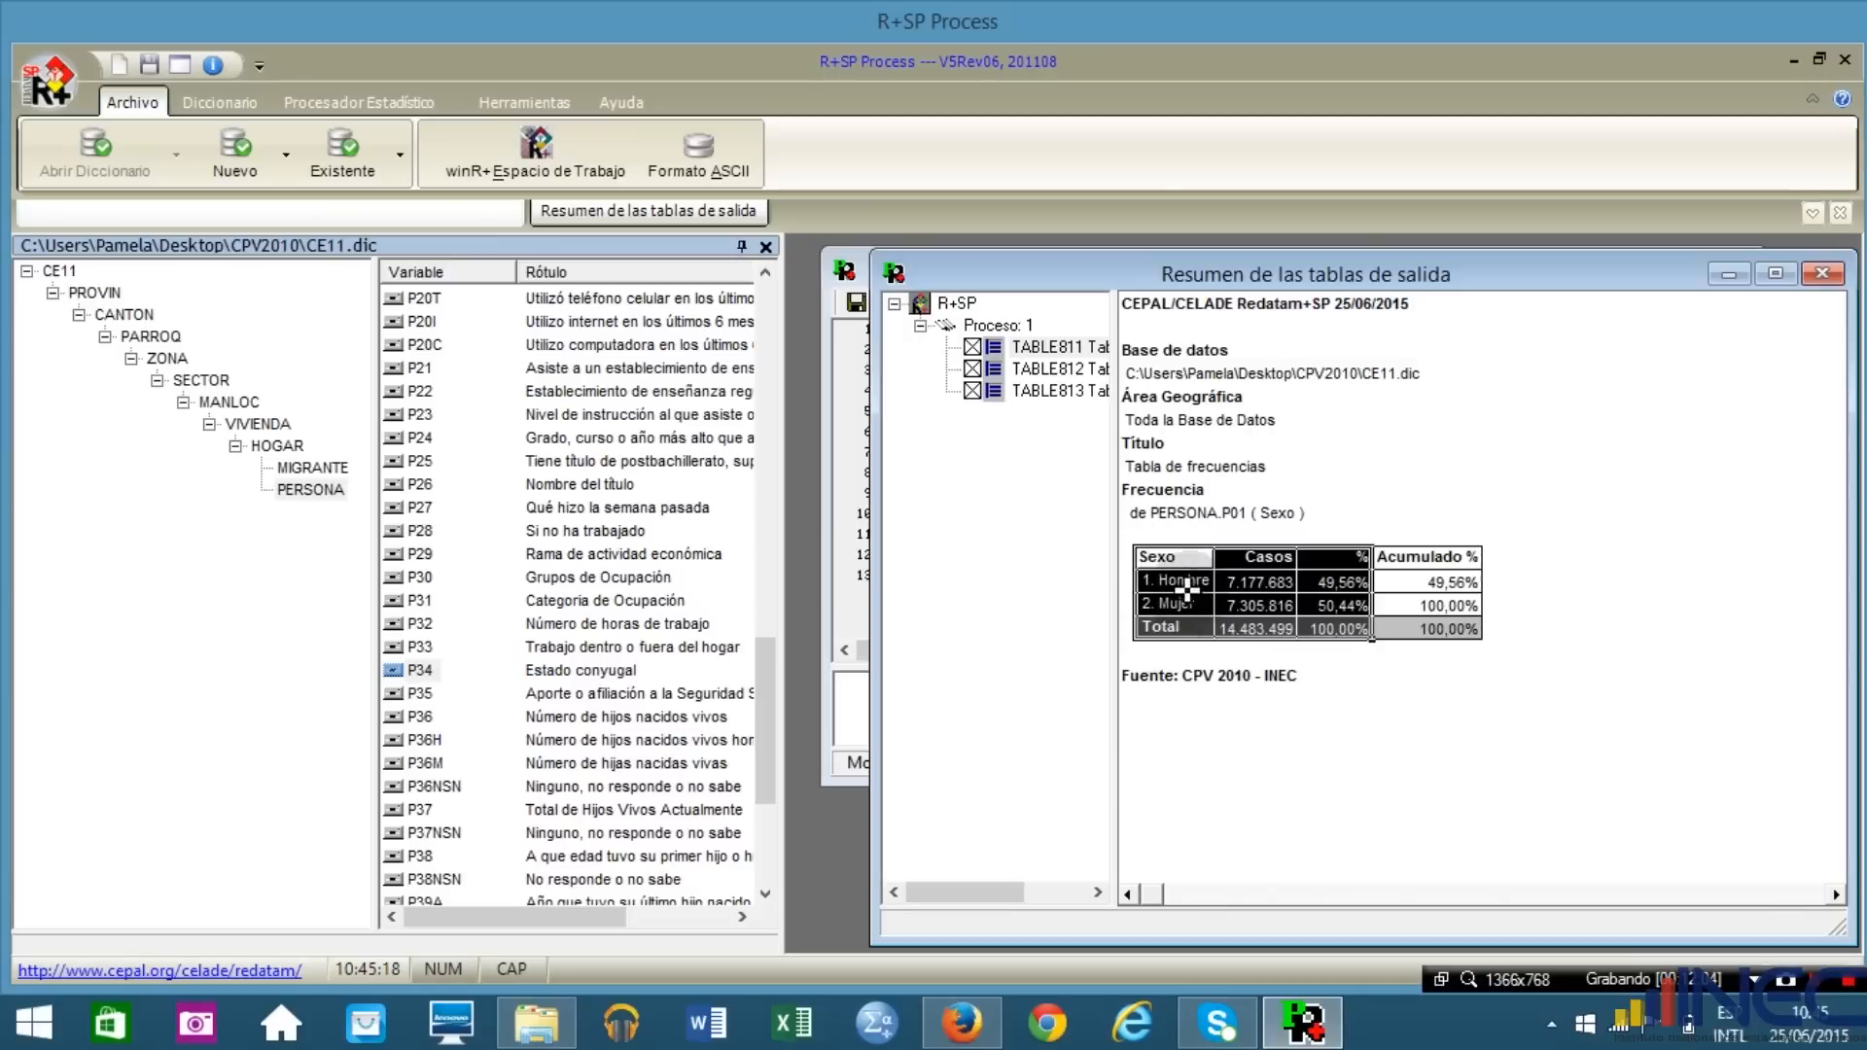
Examine the cases, percentages and total in the P02 (Relacion de parentesco) frequency table, TABLE812.
click(1031, 370)
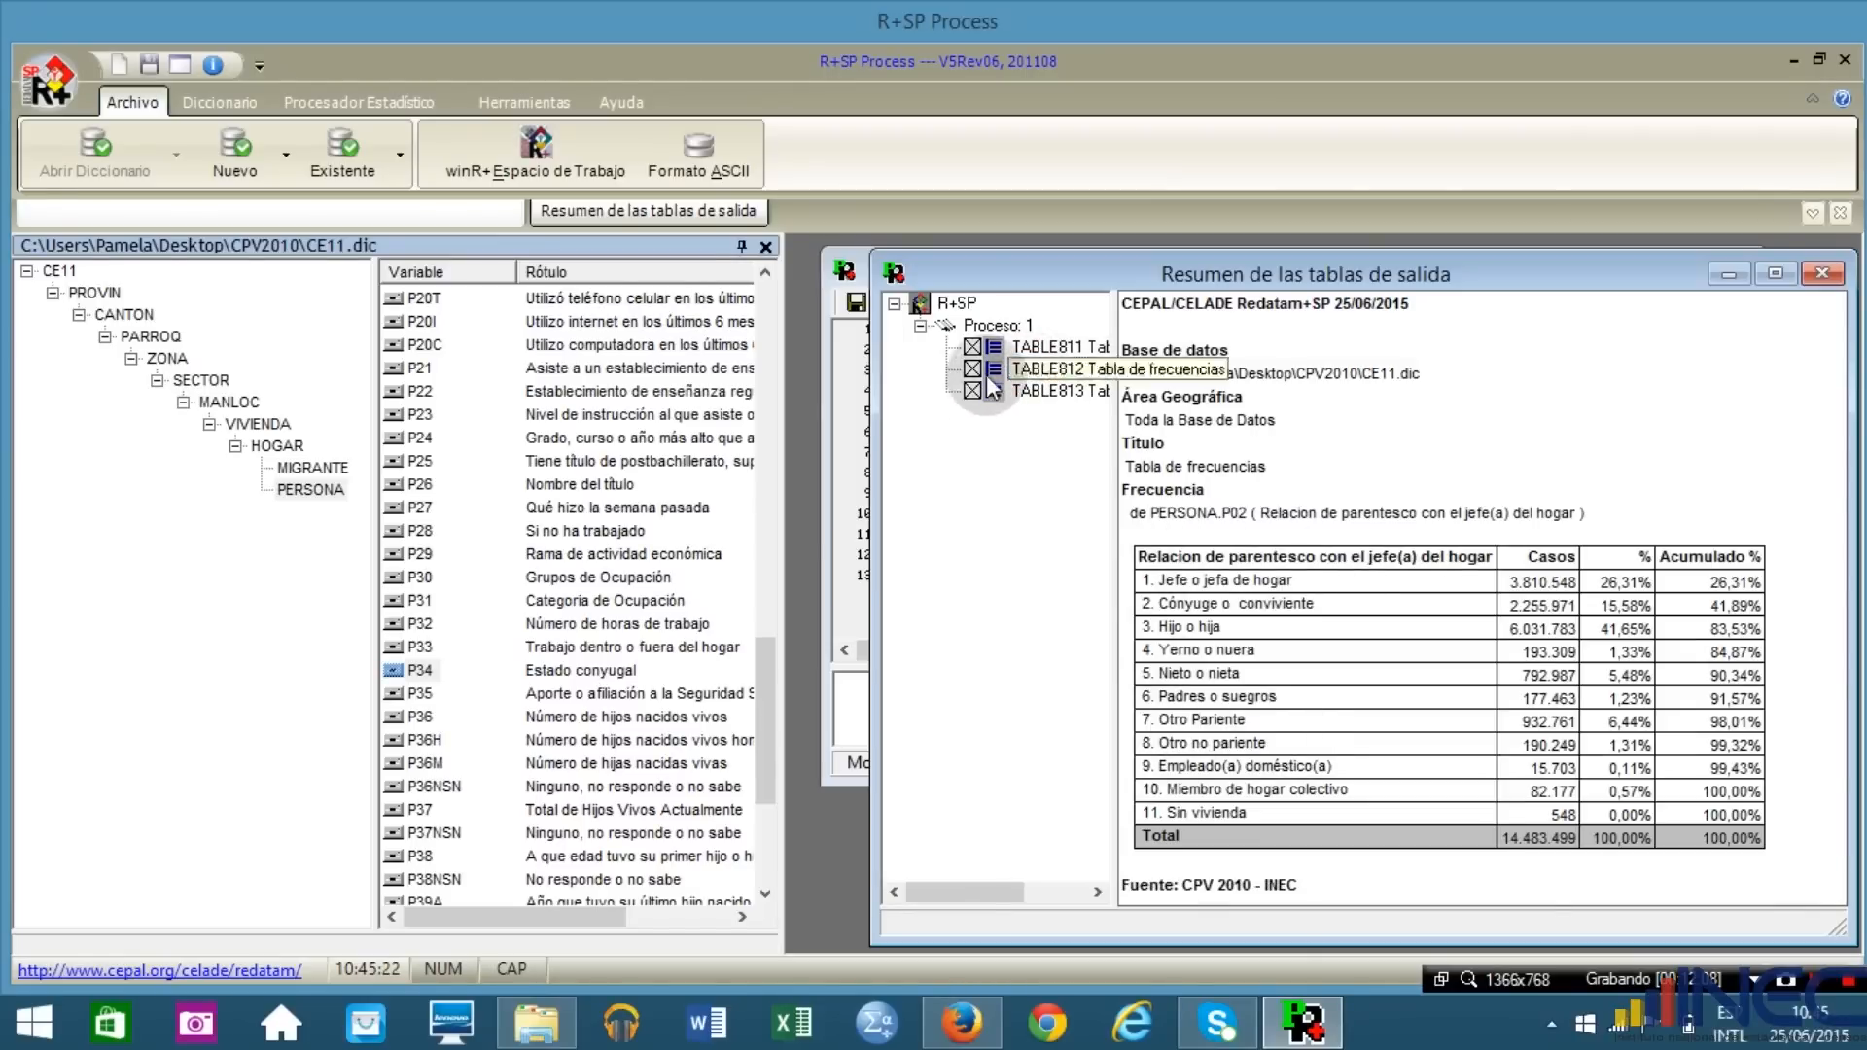
drag(1353, 276, 1324, 273)
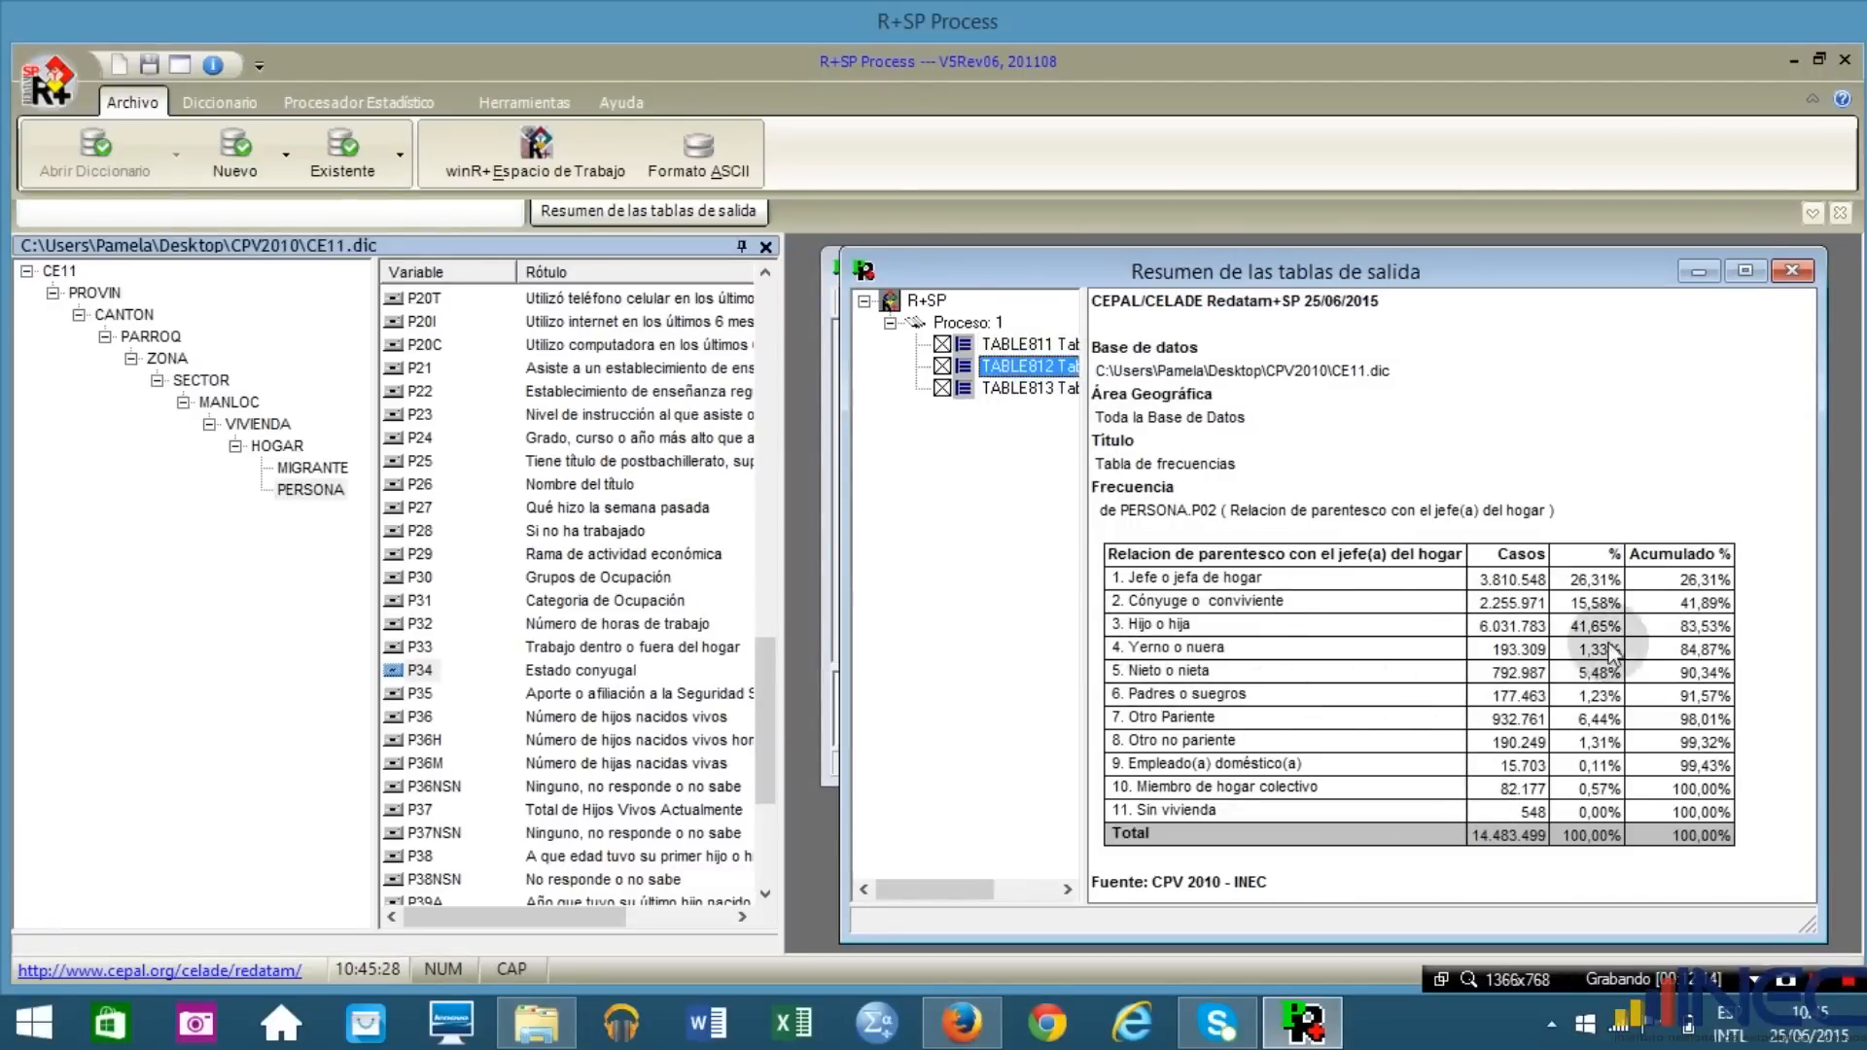
click(1581, 580)
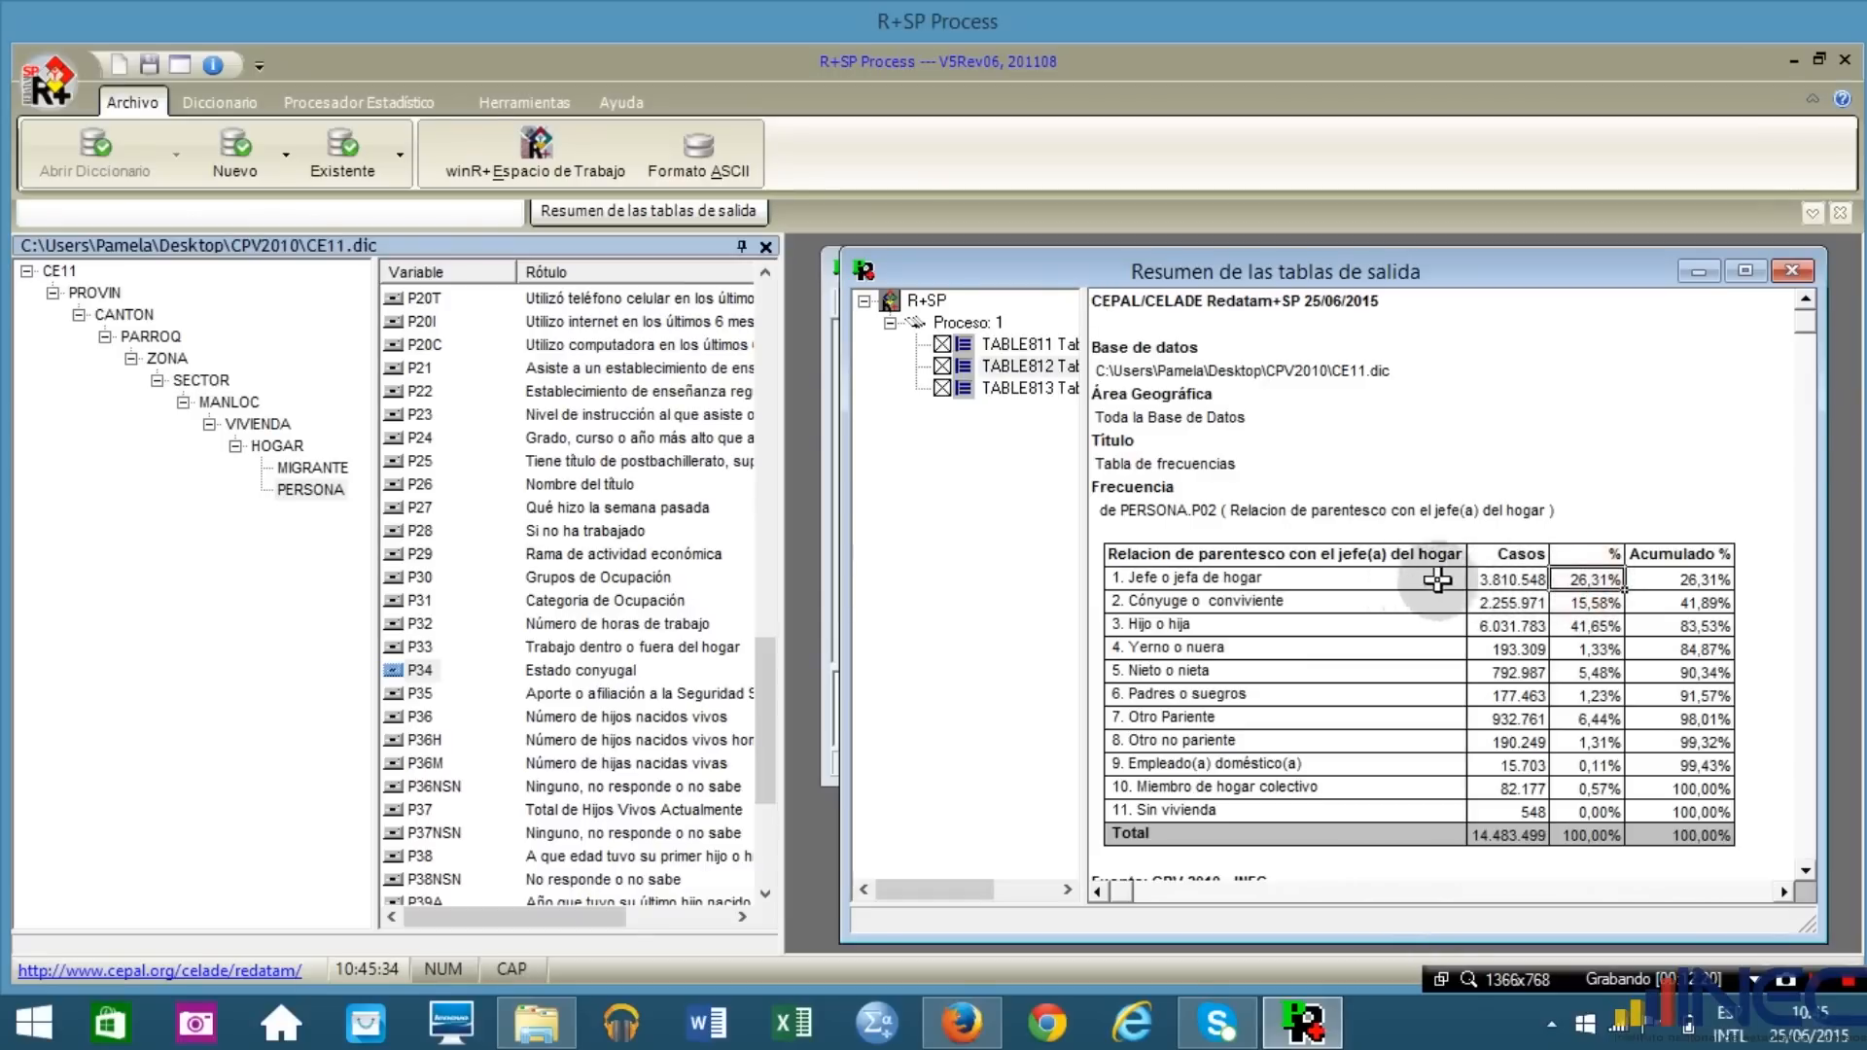
click(1523, 581)
drag(1585, 580, 1590, 826)
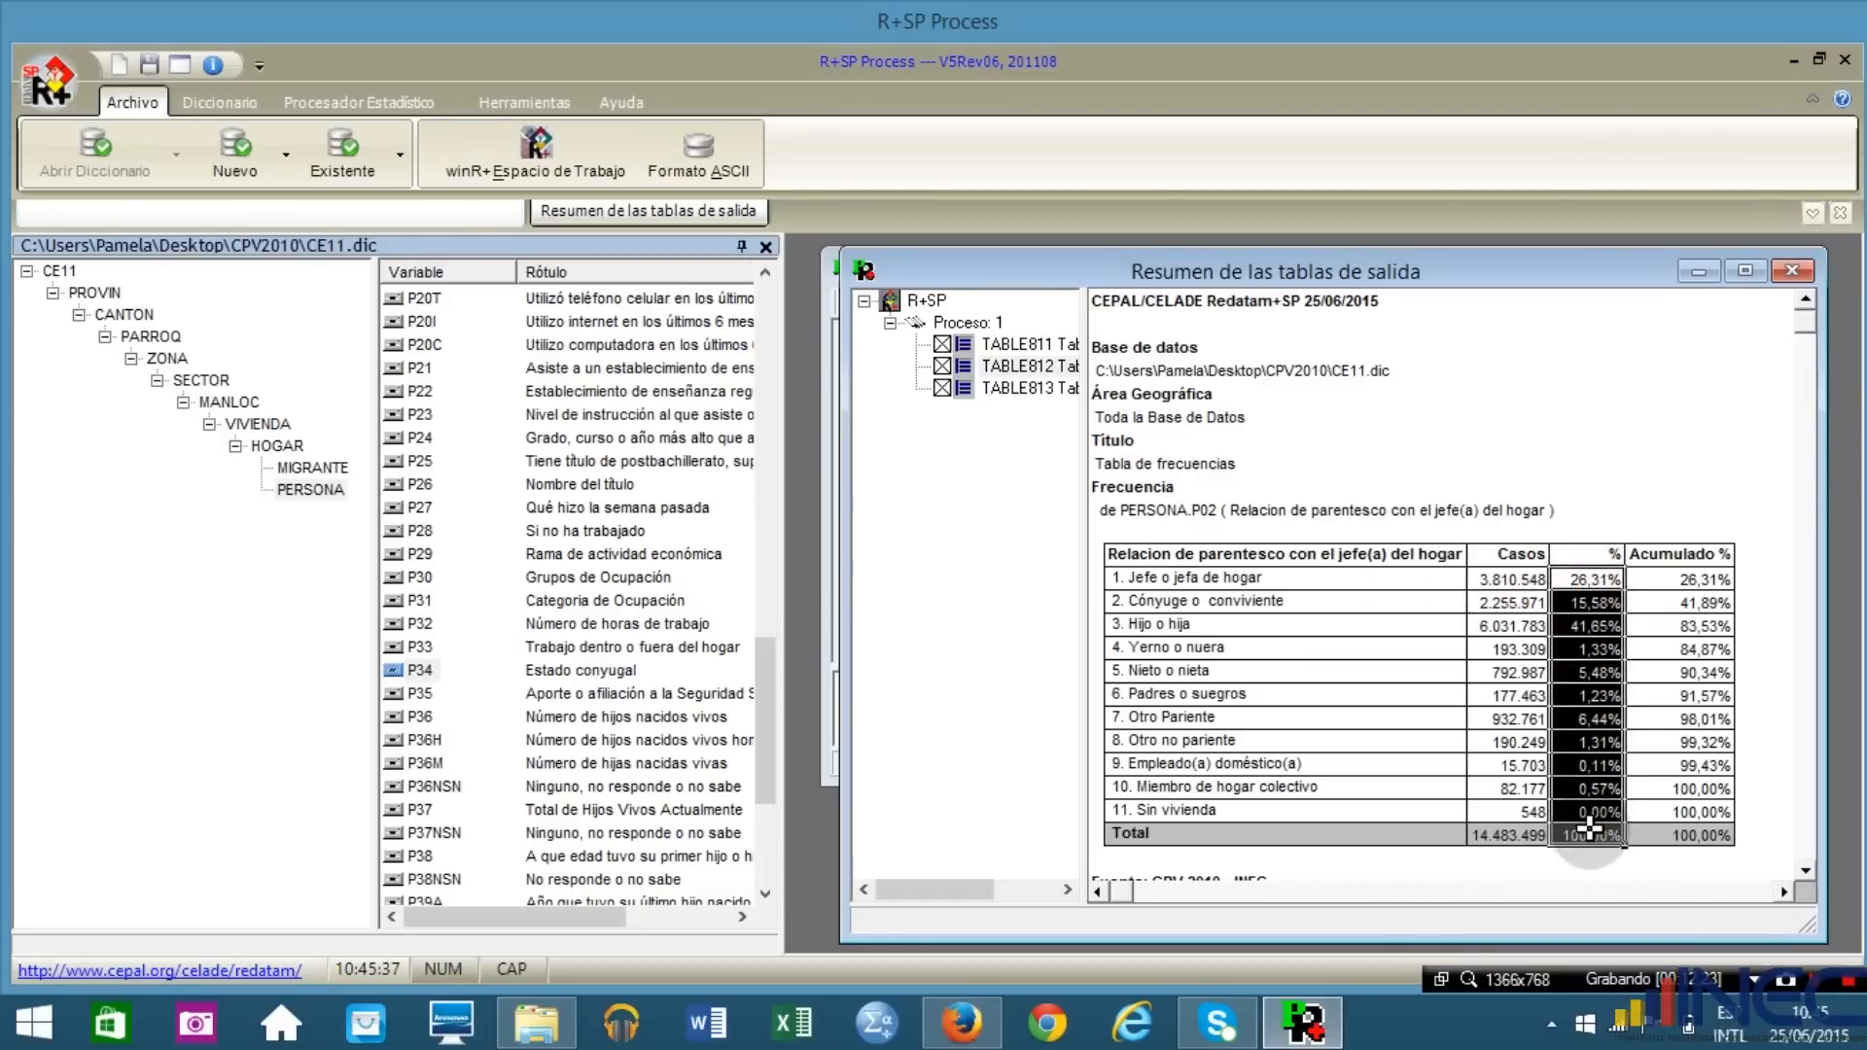
click(1495, 598)
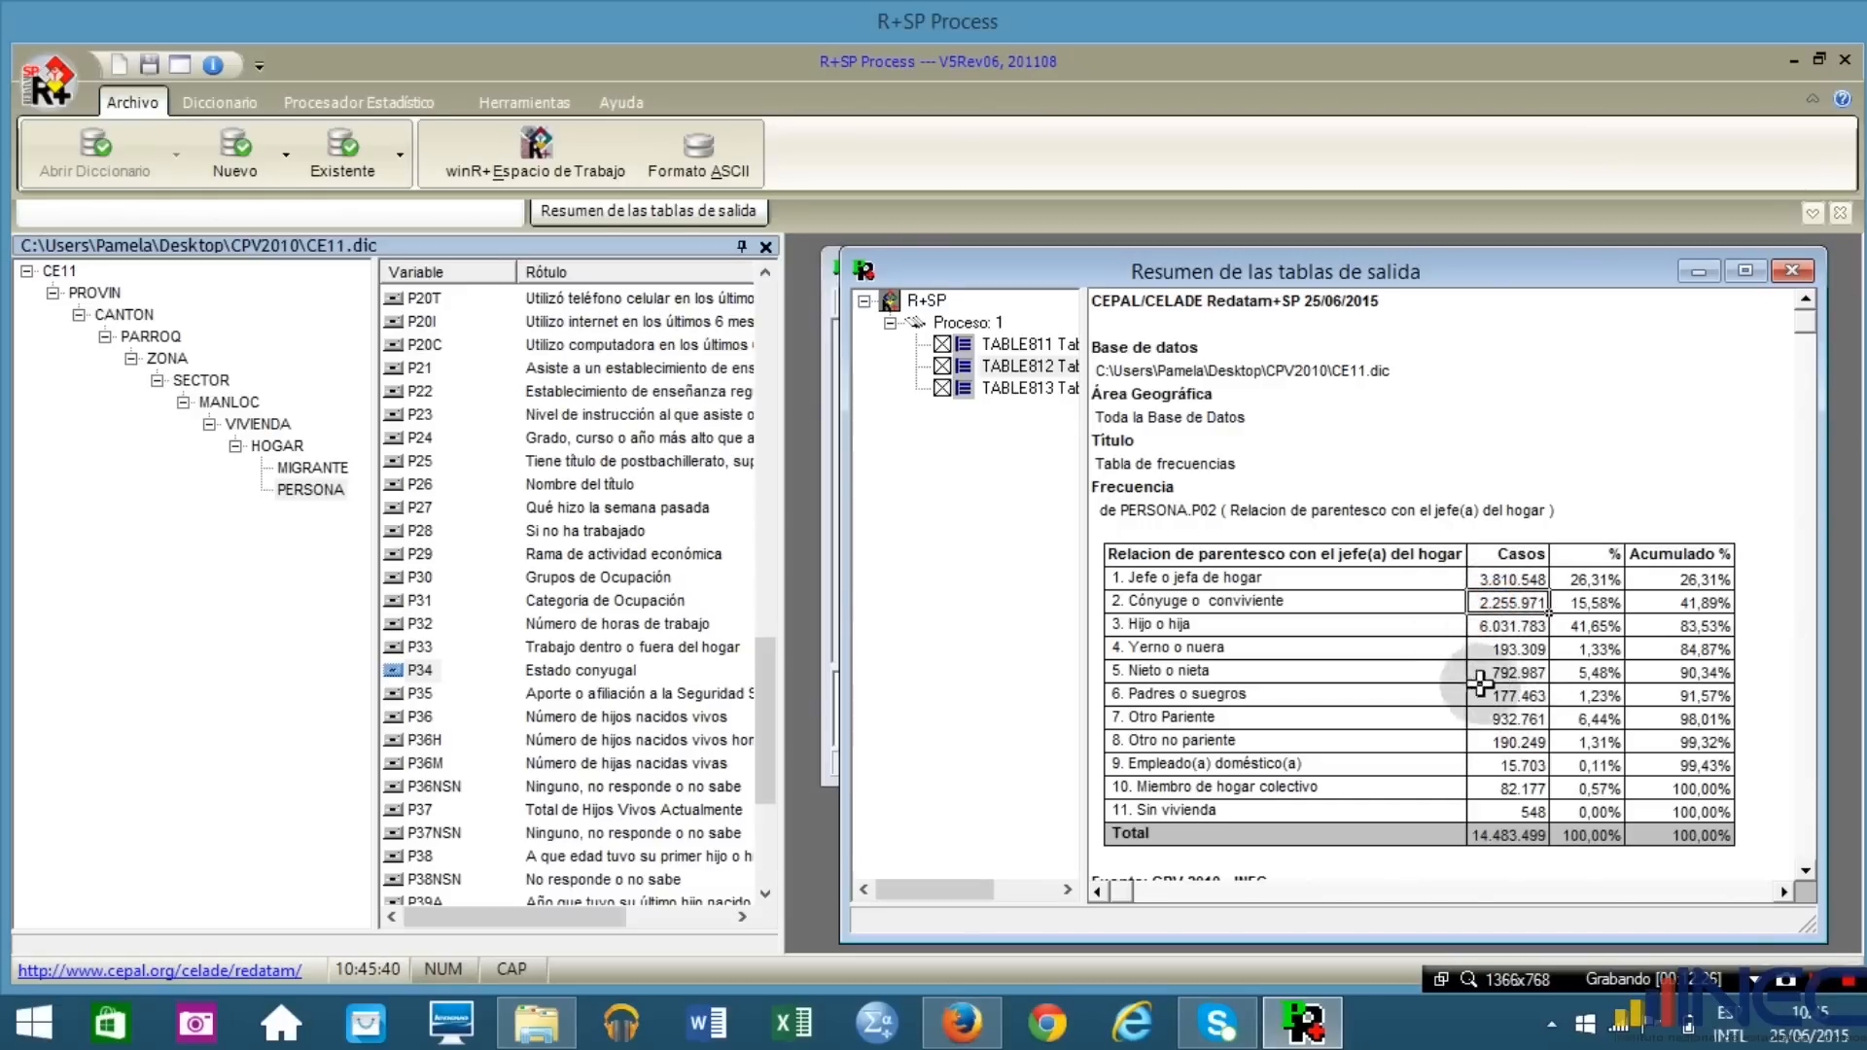
click(1510, 837)
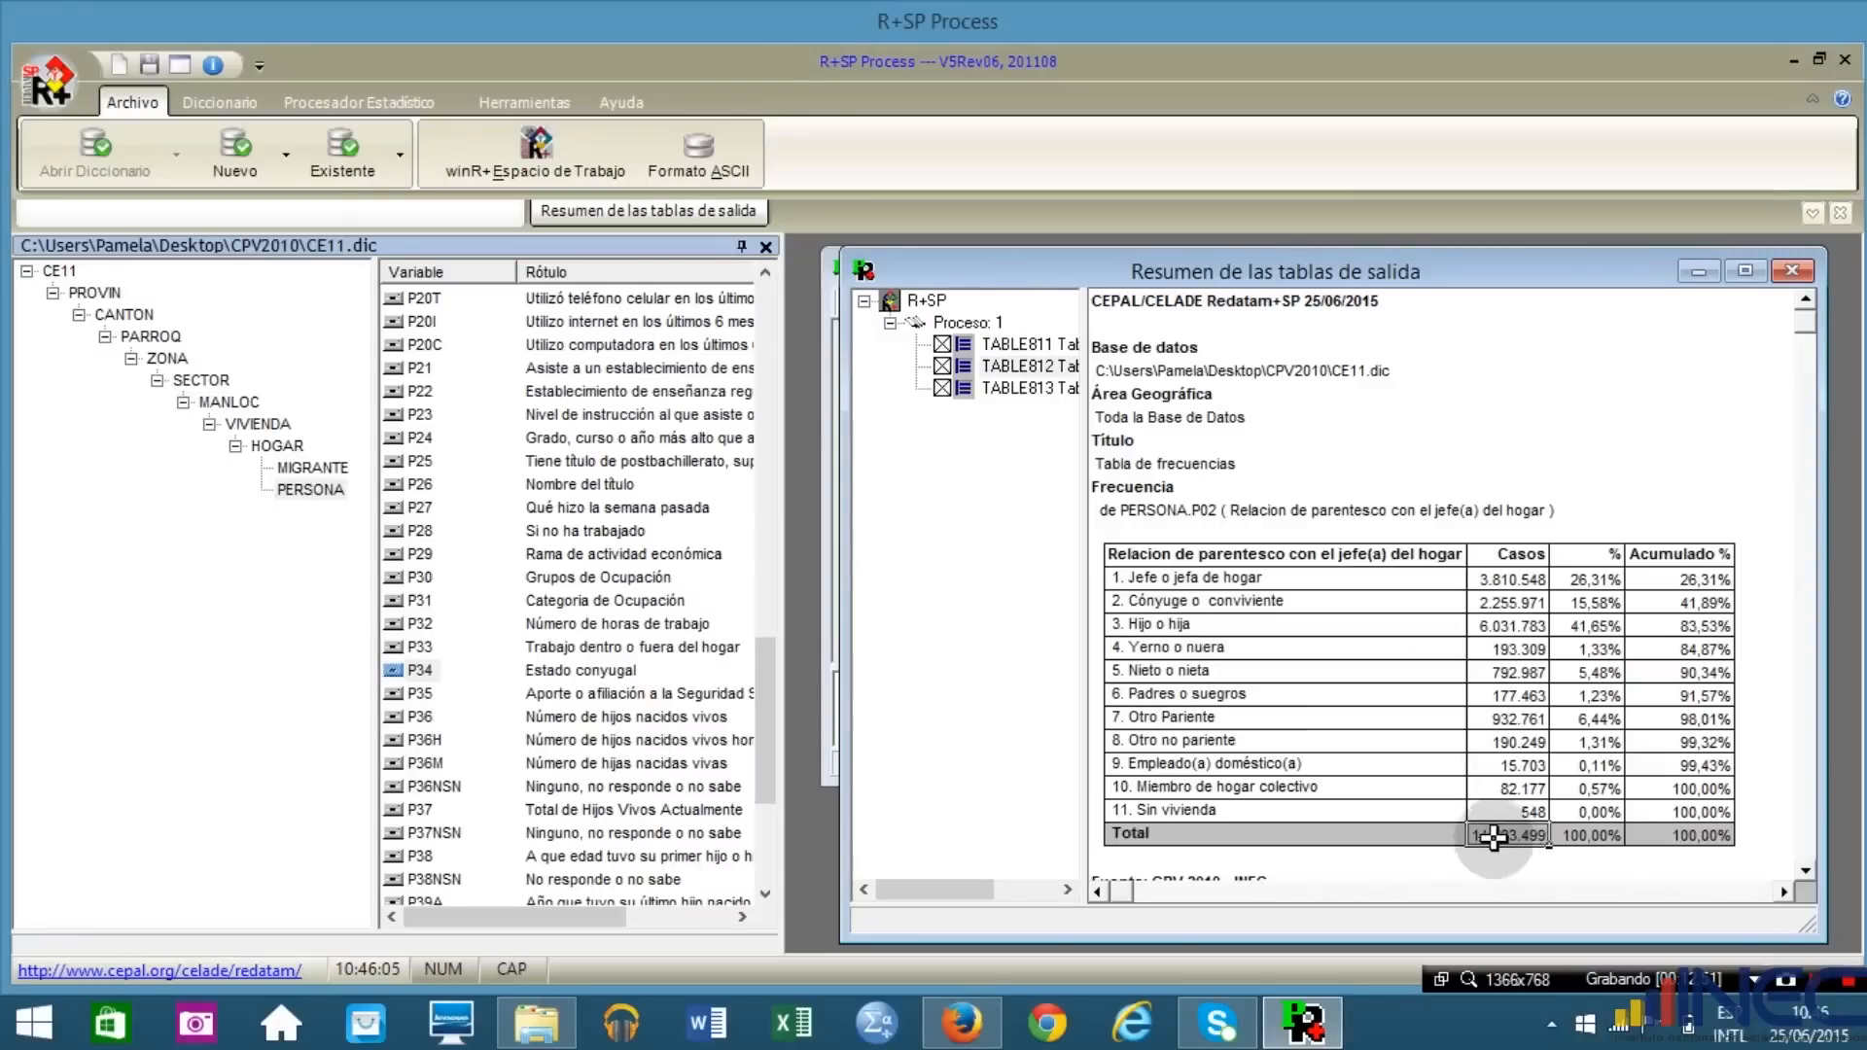
Examine the categories and their percentages in the P34 (Estado conyugal) frequency table, TABLE813.
click(973, 388)
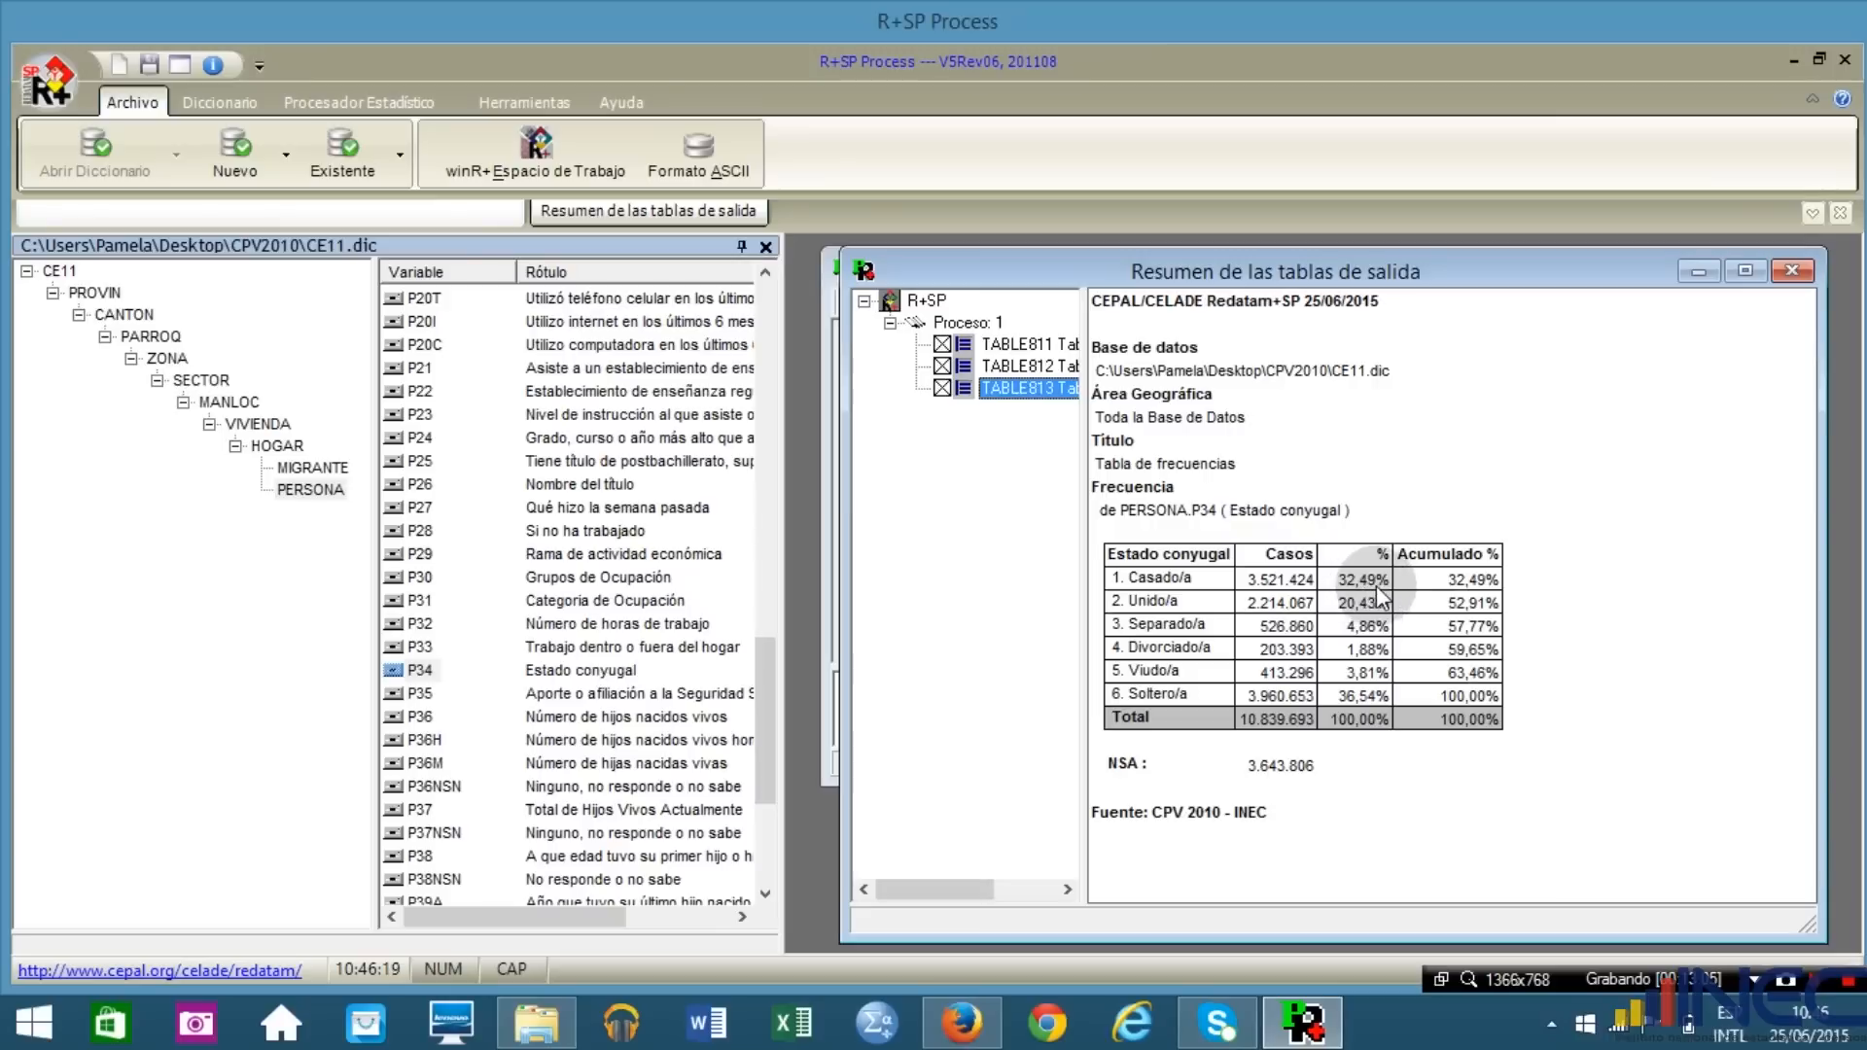
click(1349, 580)
click(1362, 580)
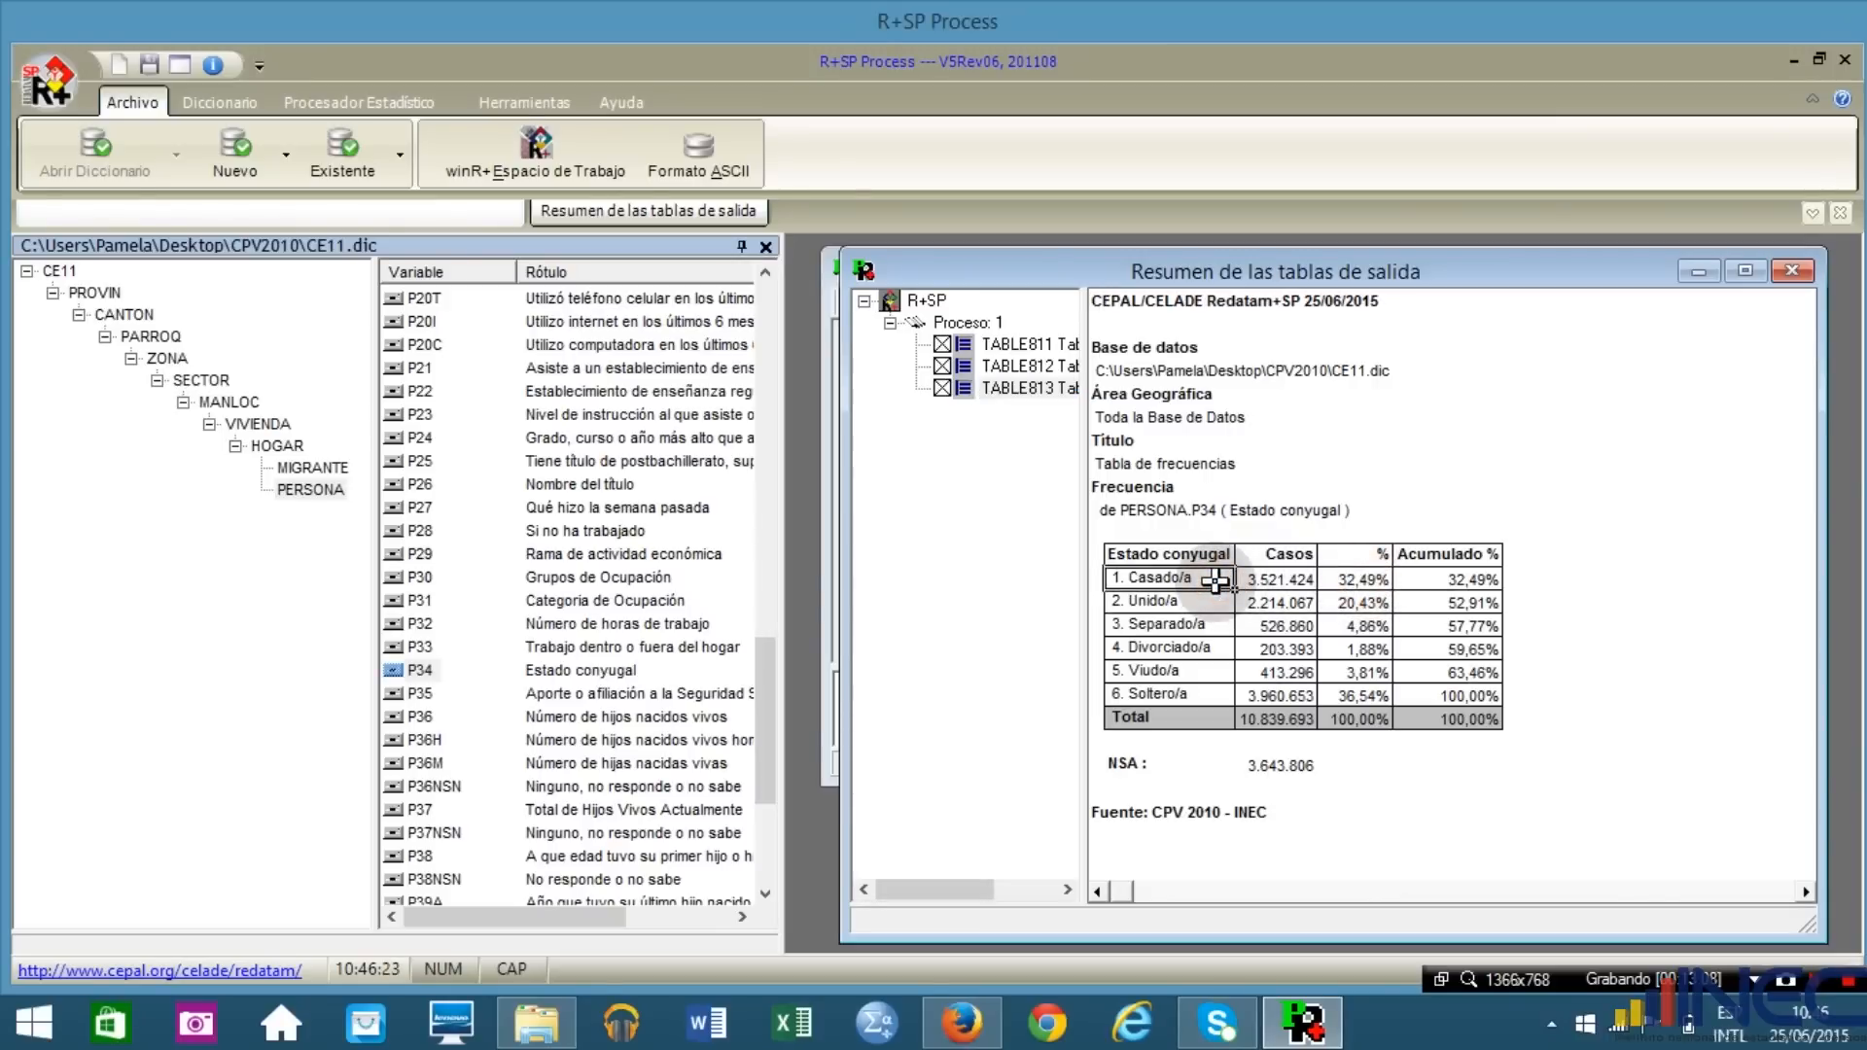
click(1357, 603)
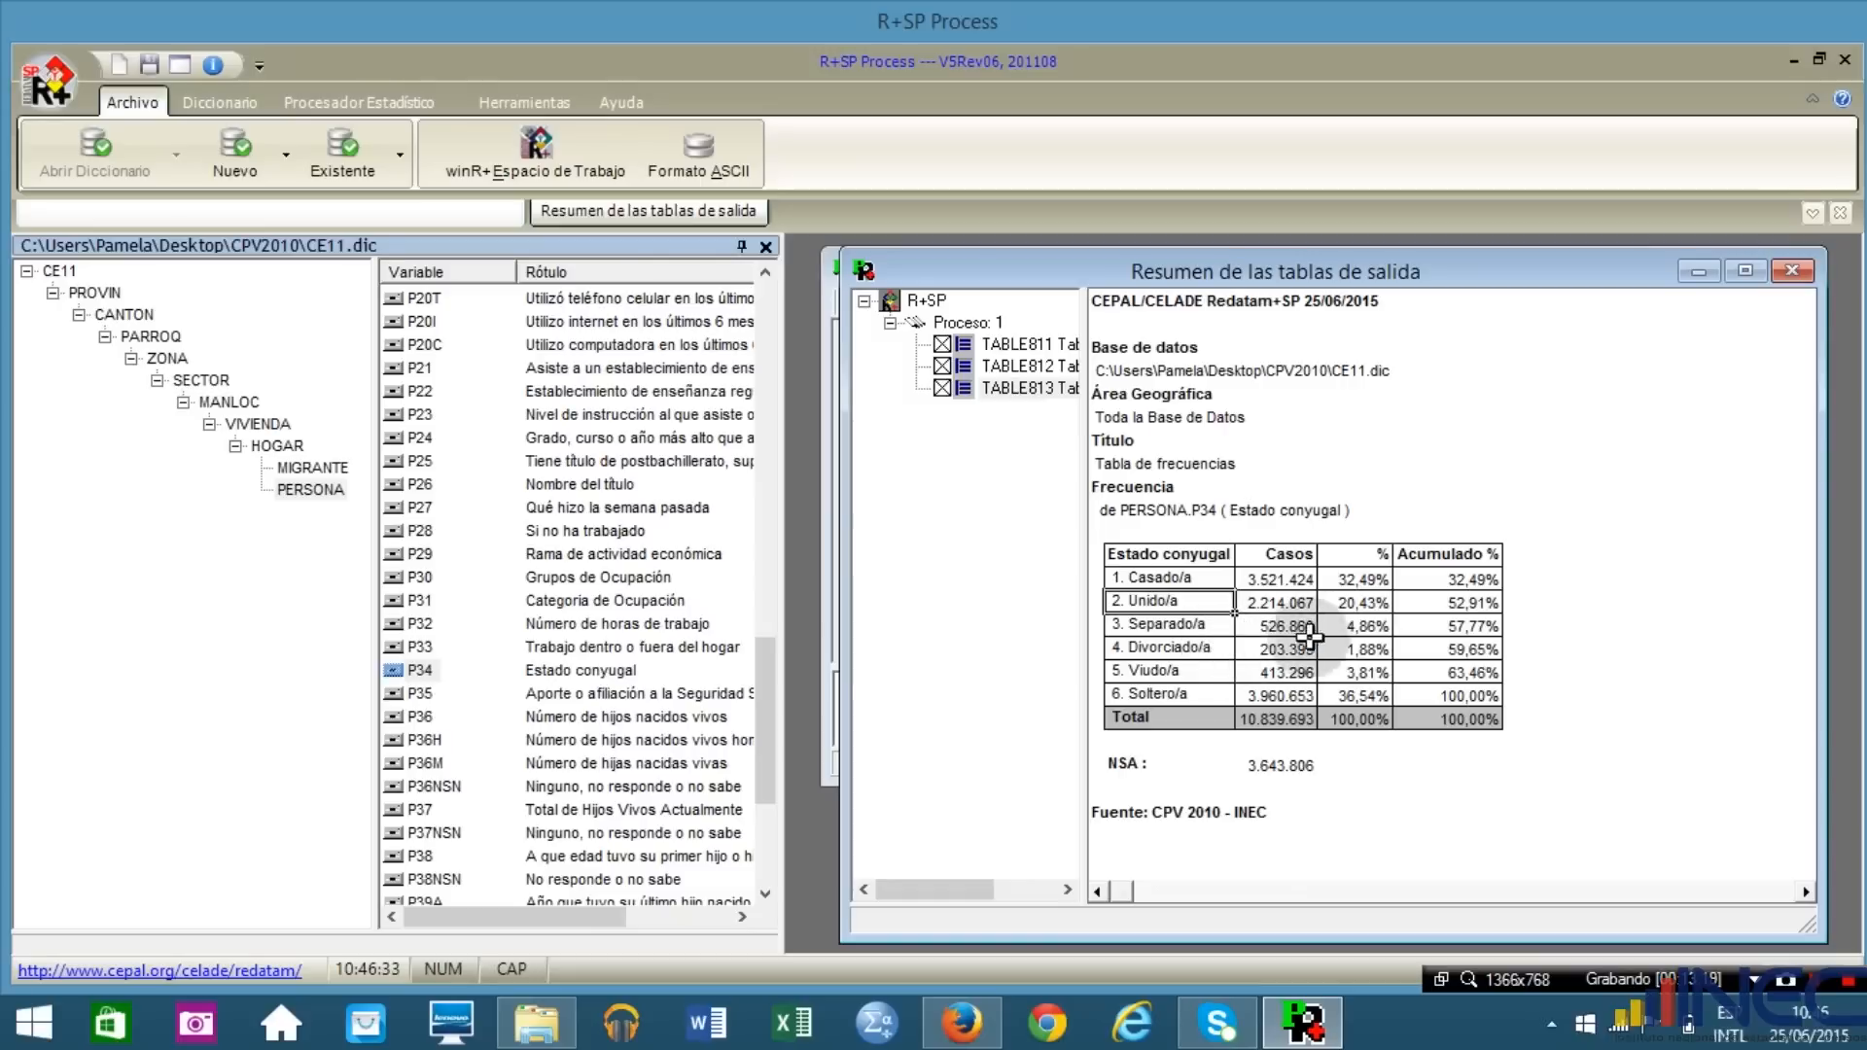
click(1384, 630)
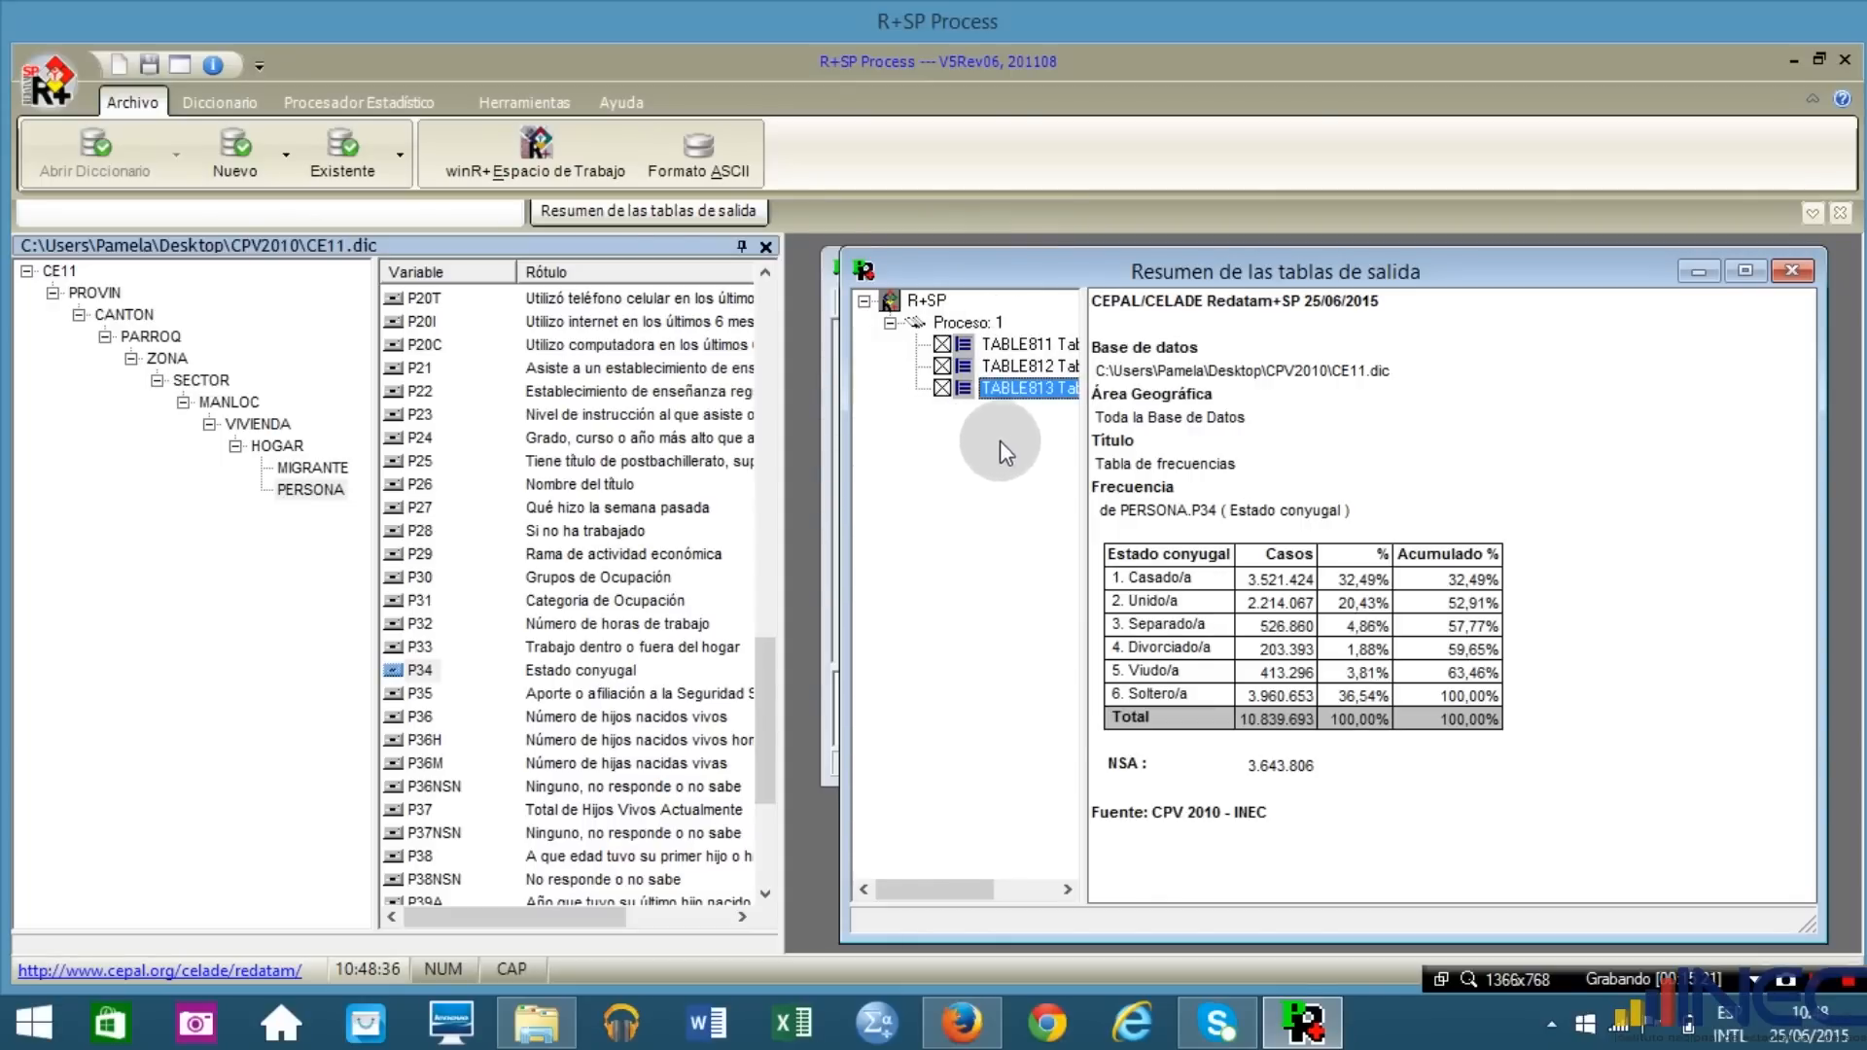
Start saving the entire group of output tables, covering TABLE811, TABLE812 and TABLE813 rather than only the selected ones.
right_click(976, 406)
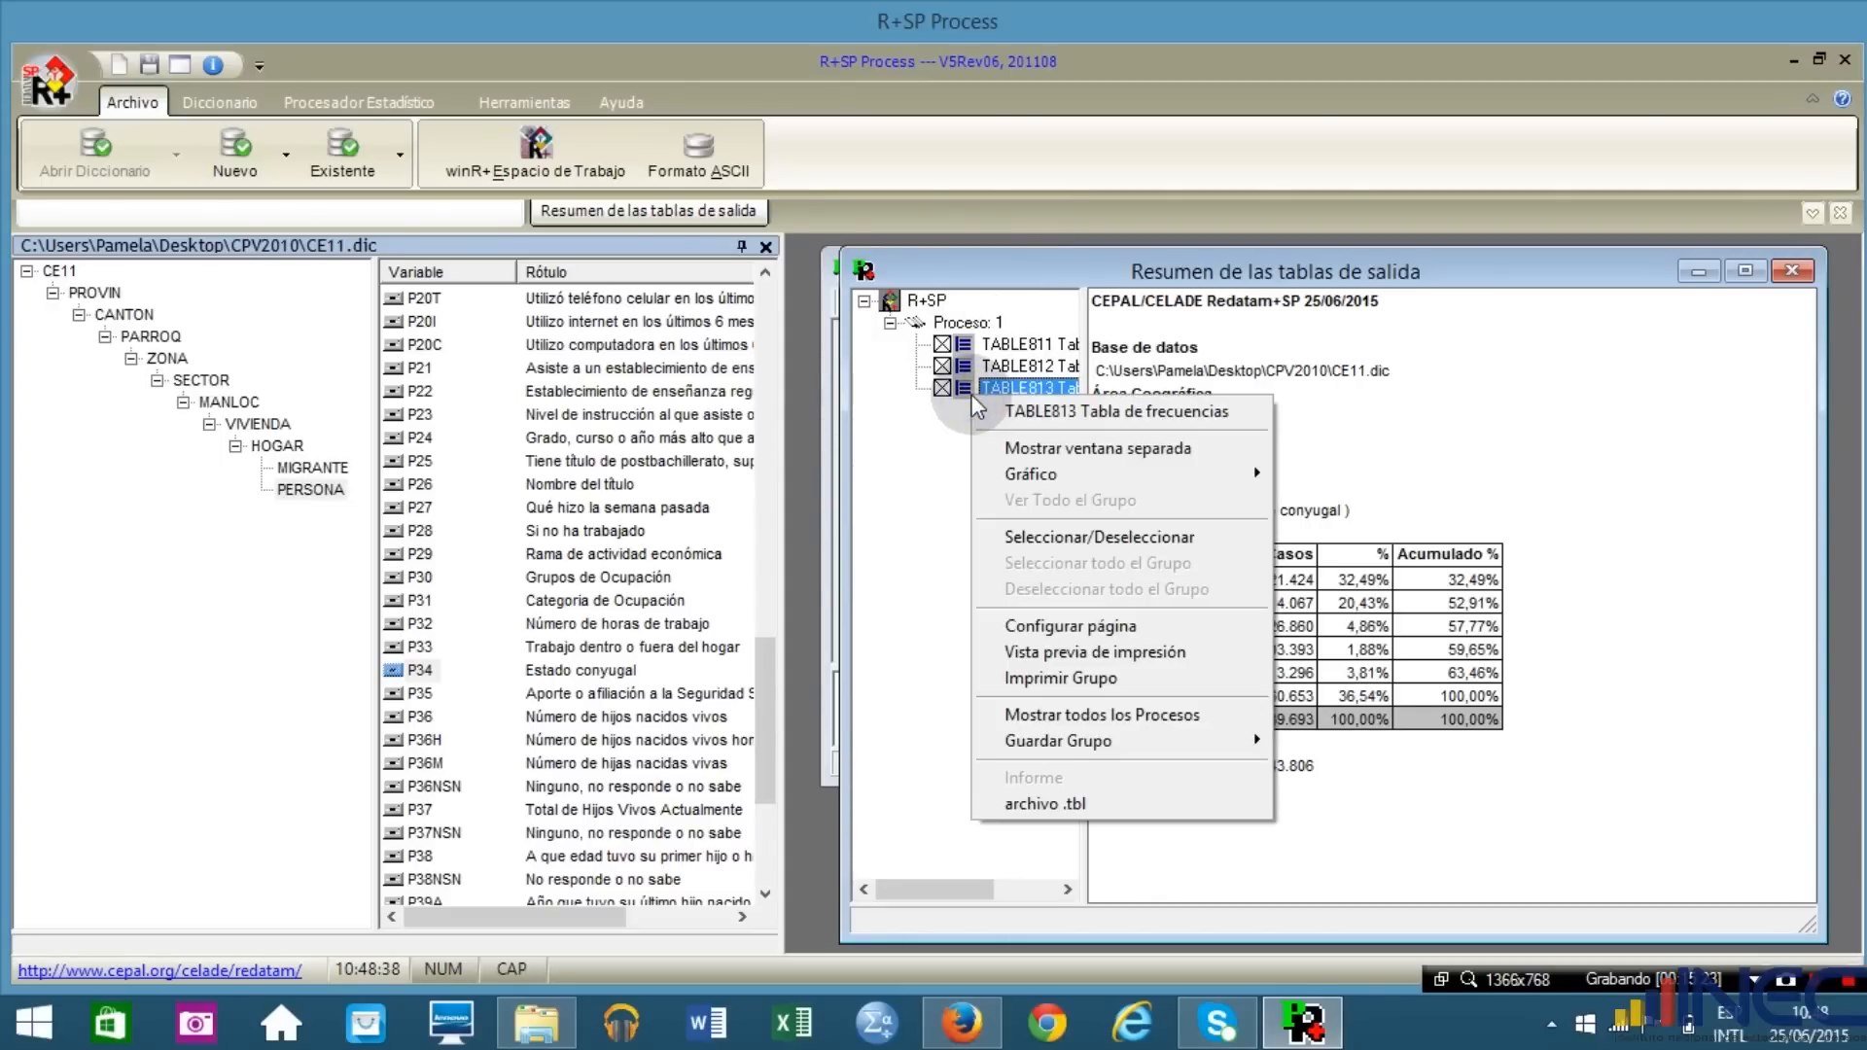
click(967, 352)
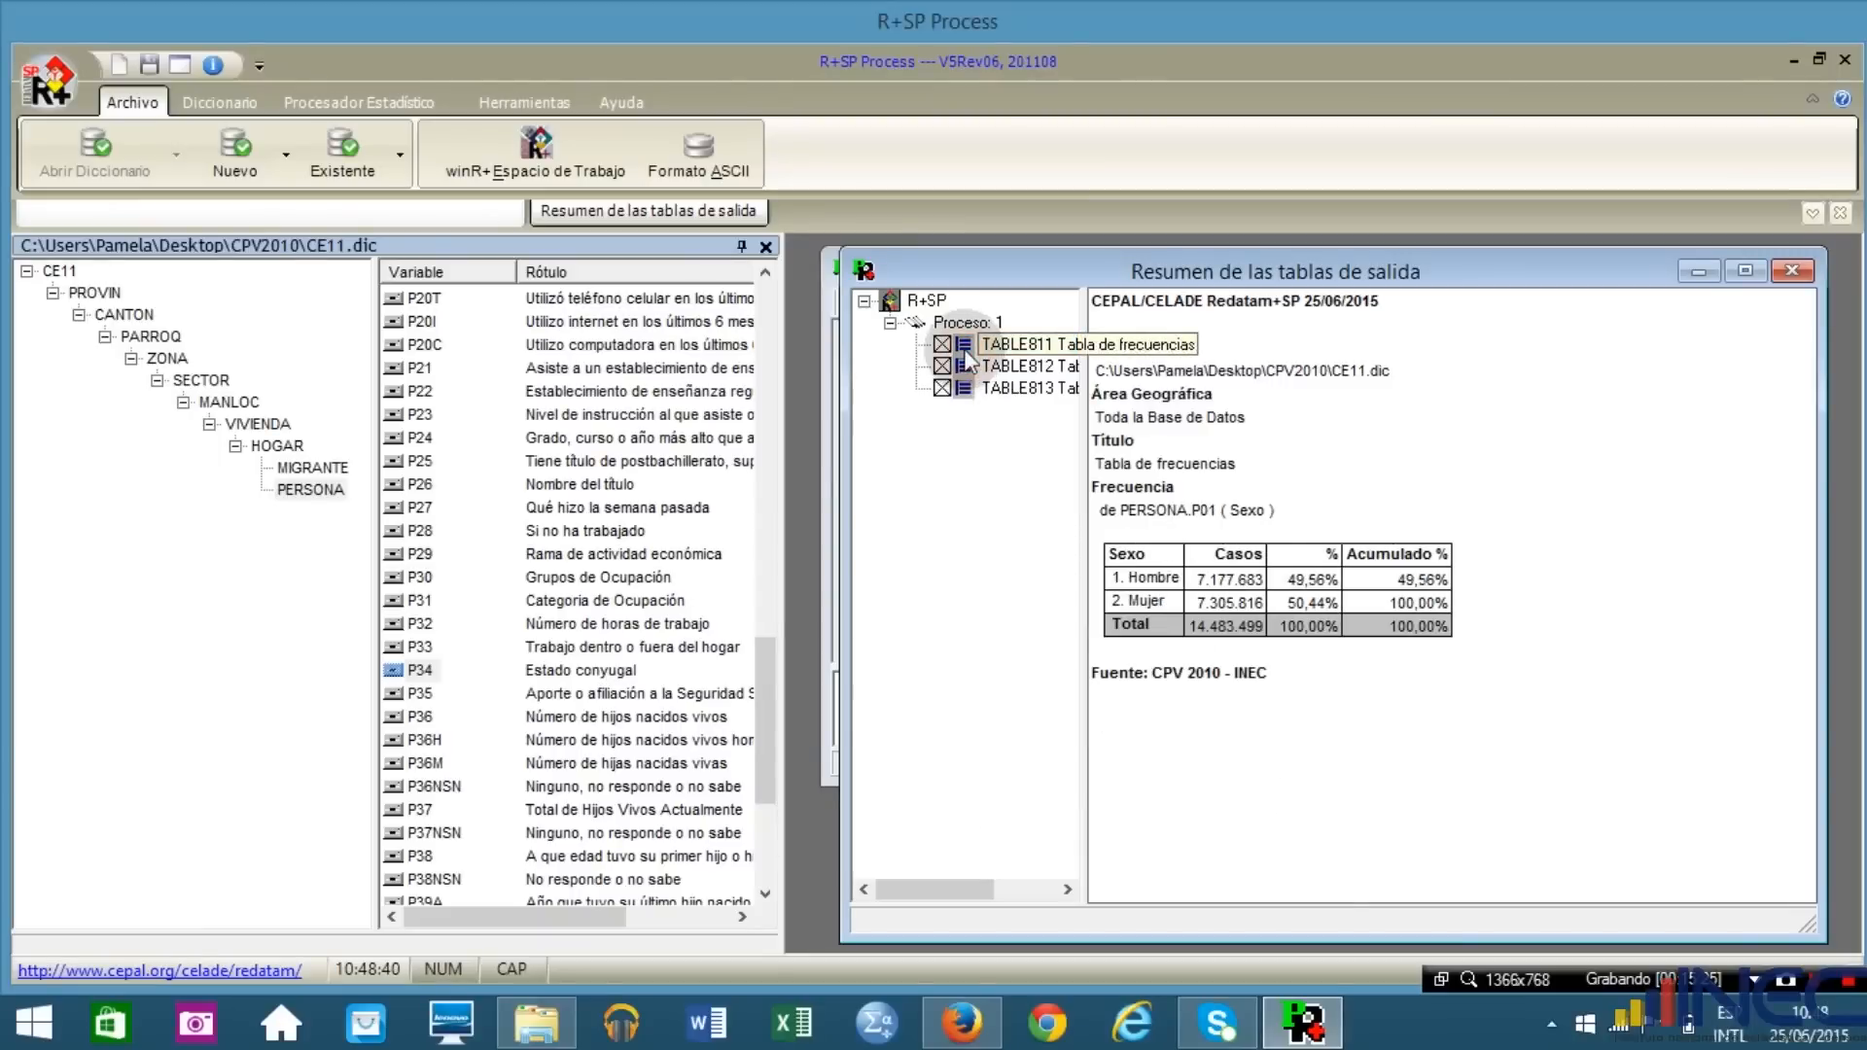
right_click(965, 352)
click(960, 387)
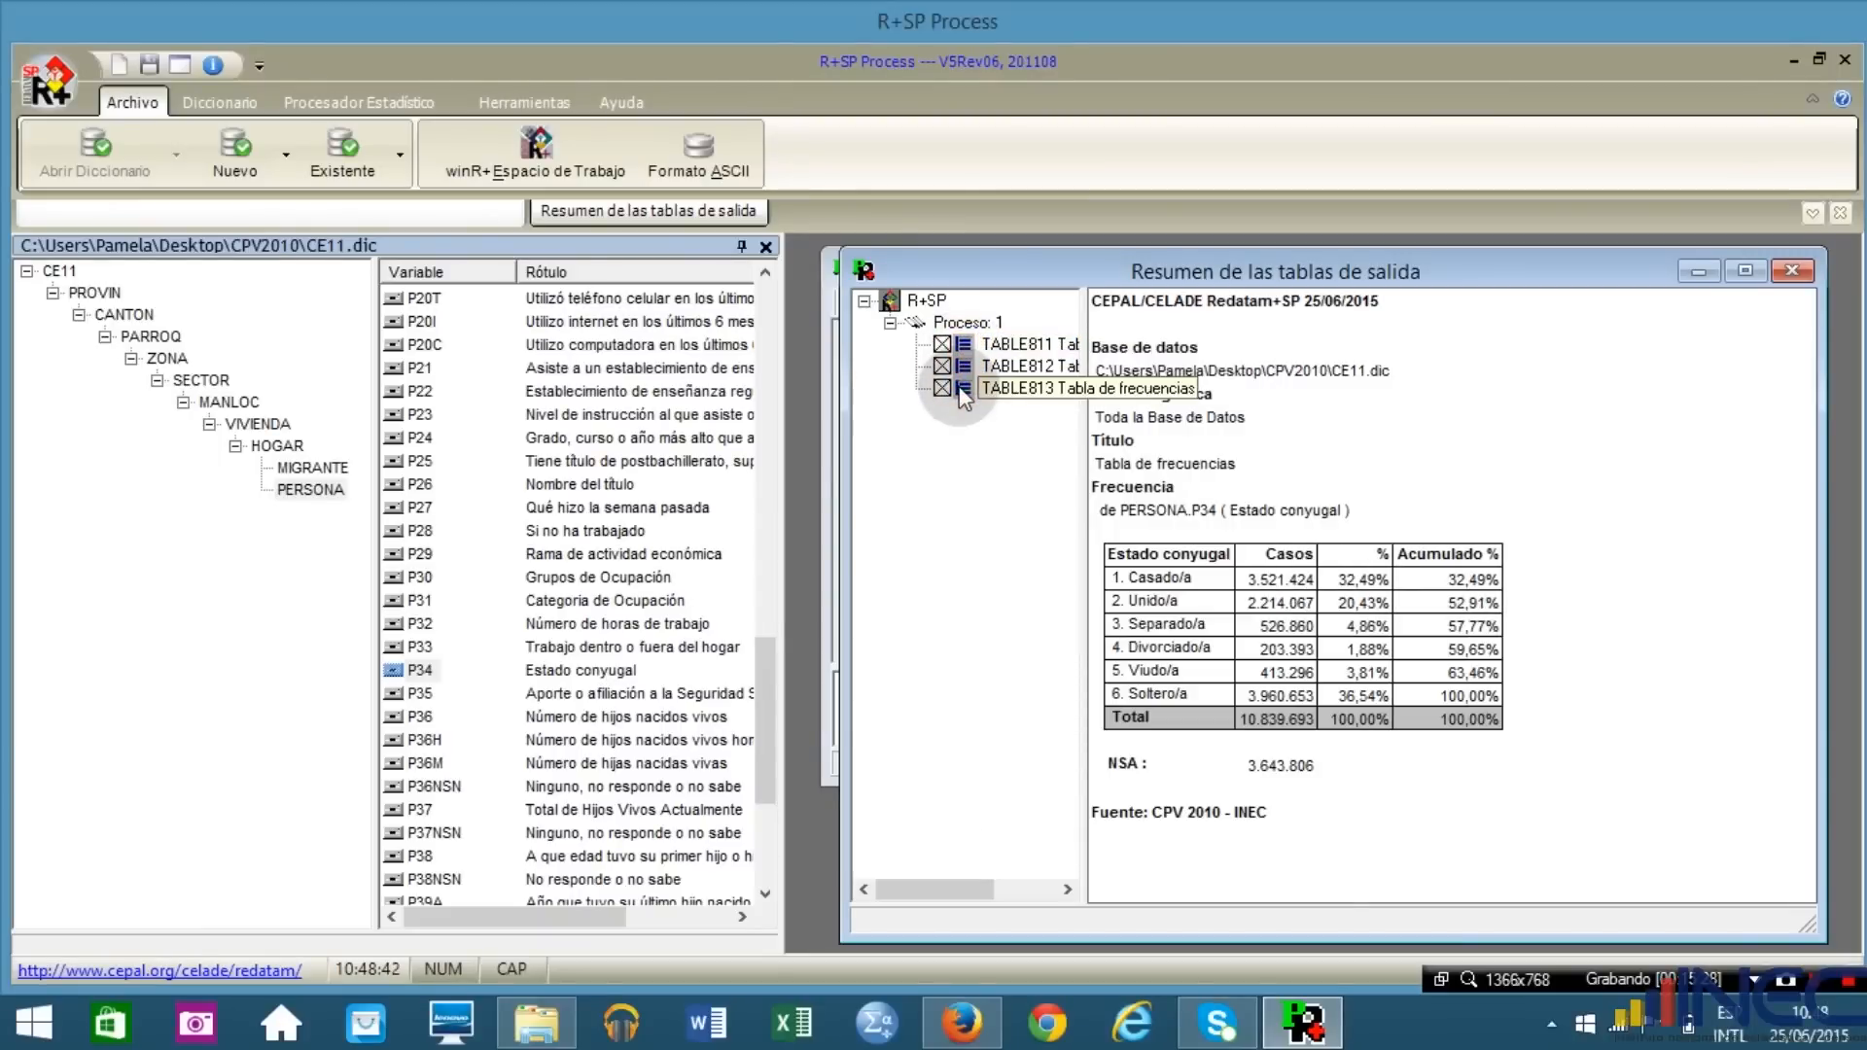
right_click(960, 387)
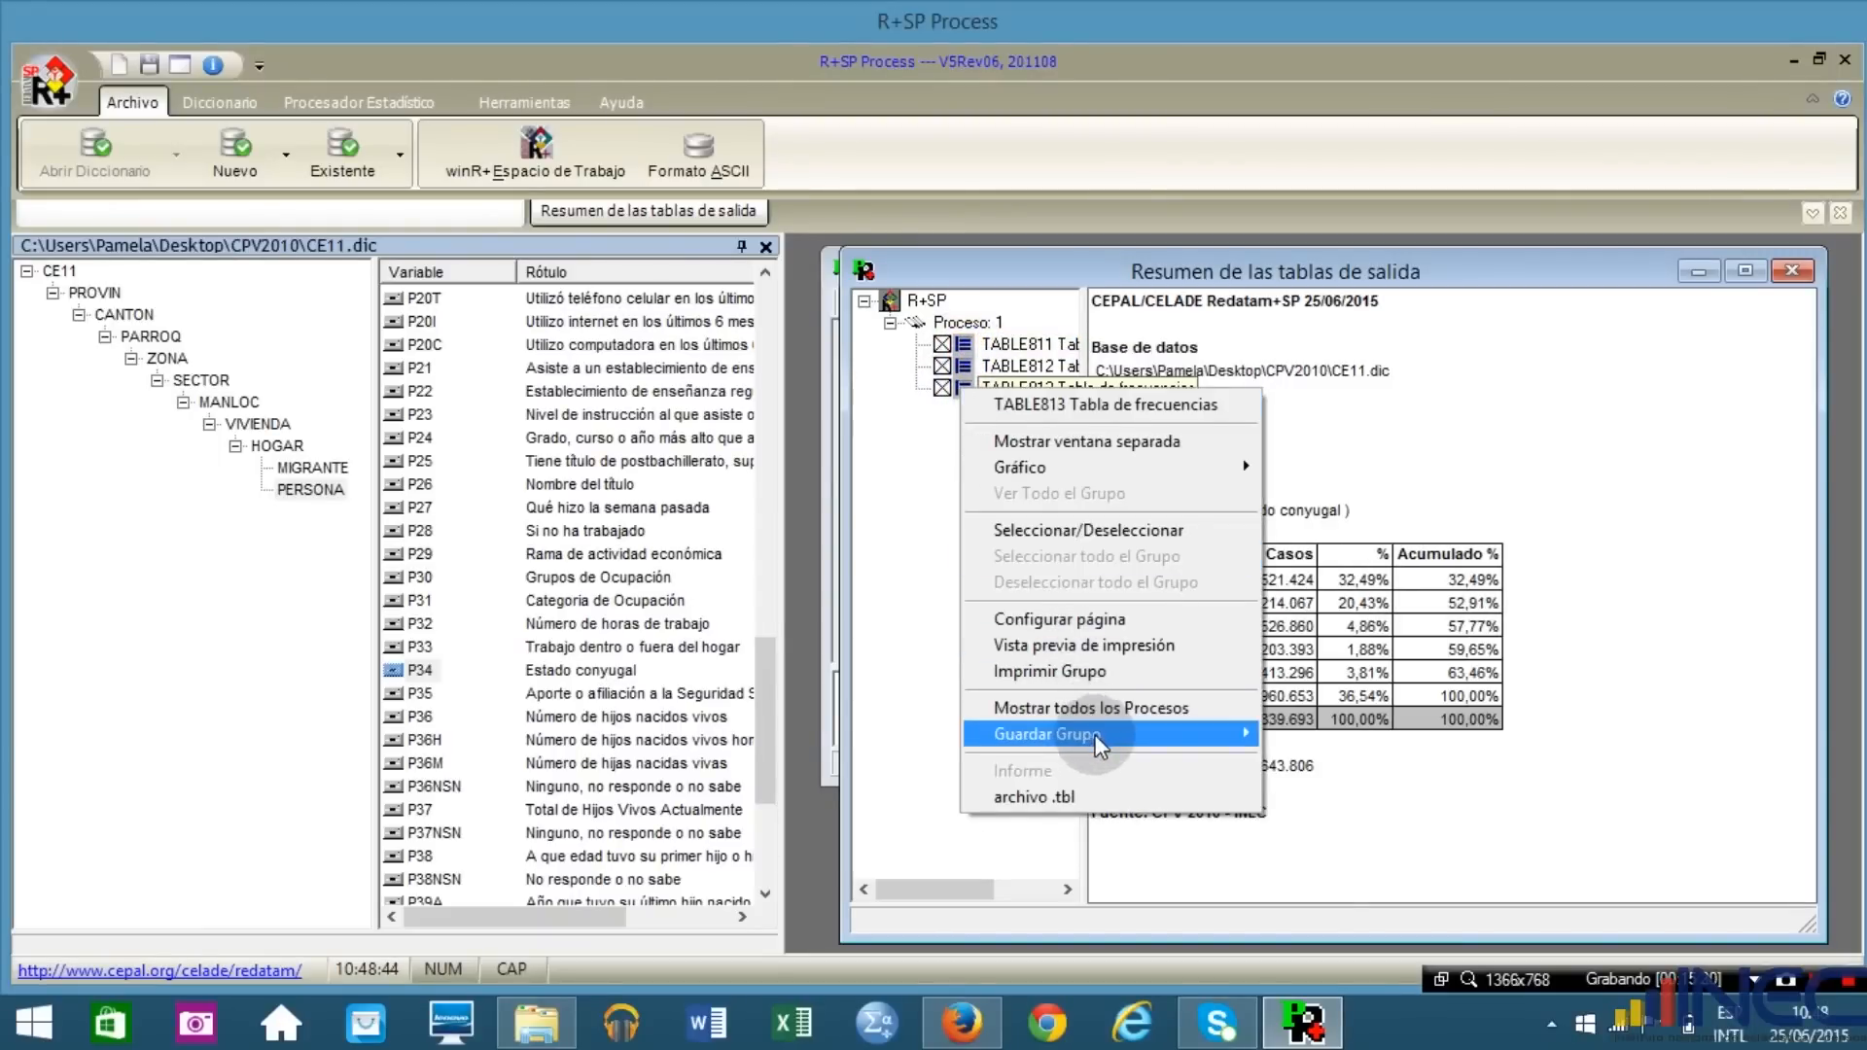
mouse_move(1130, 739)
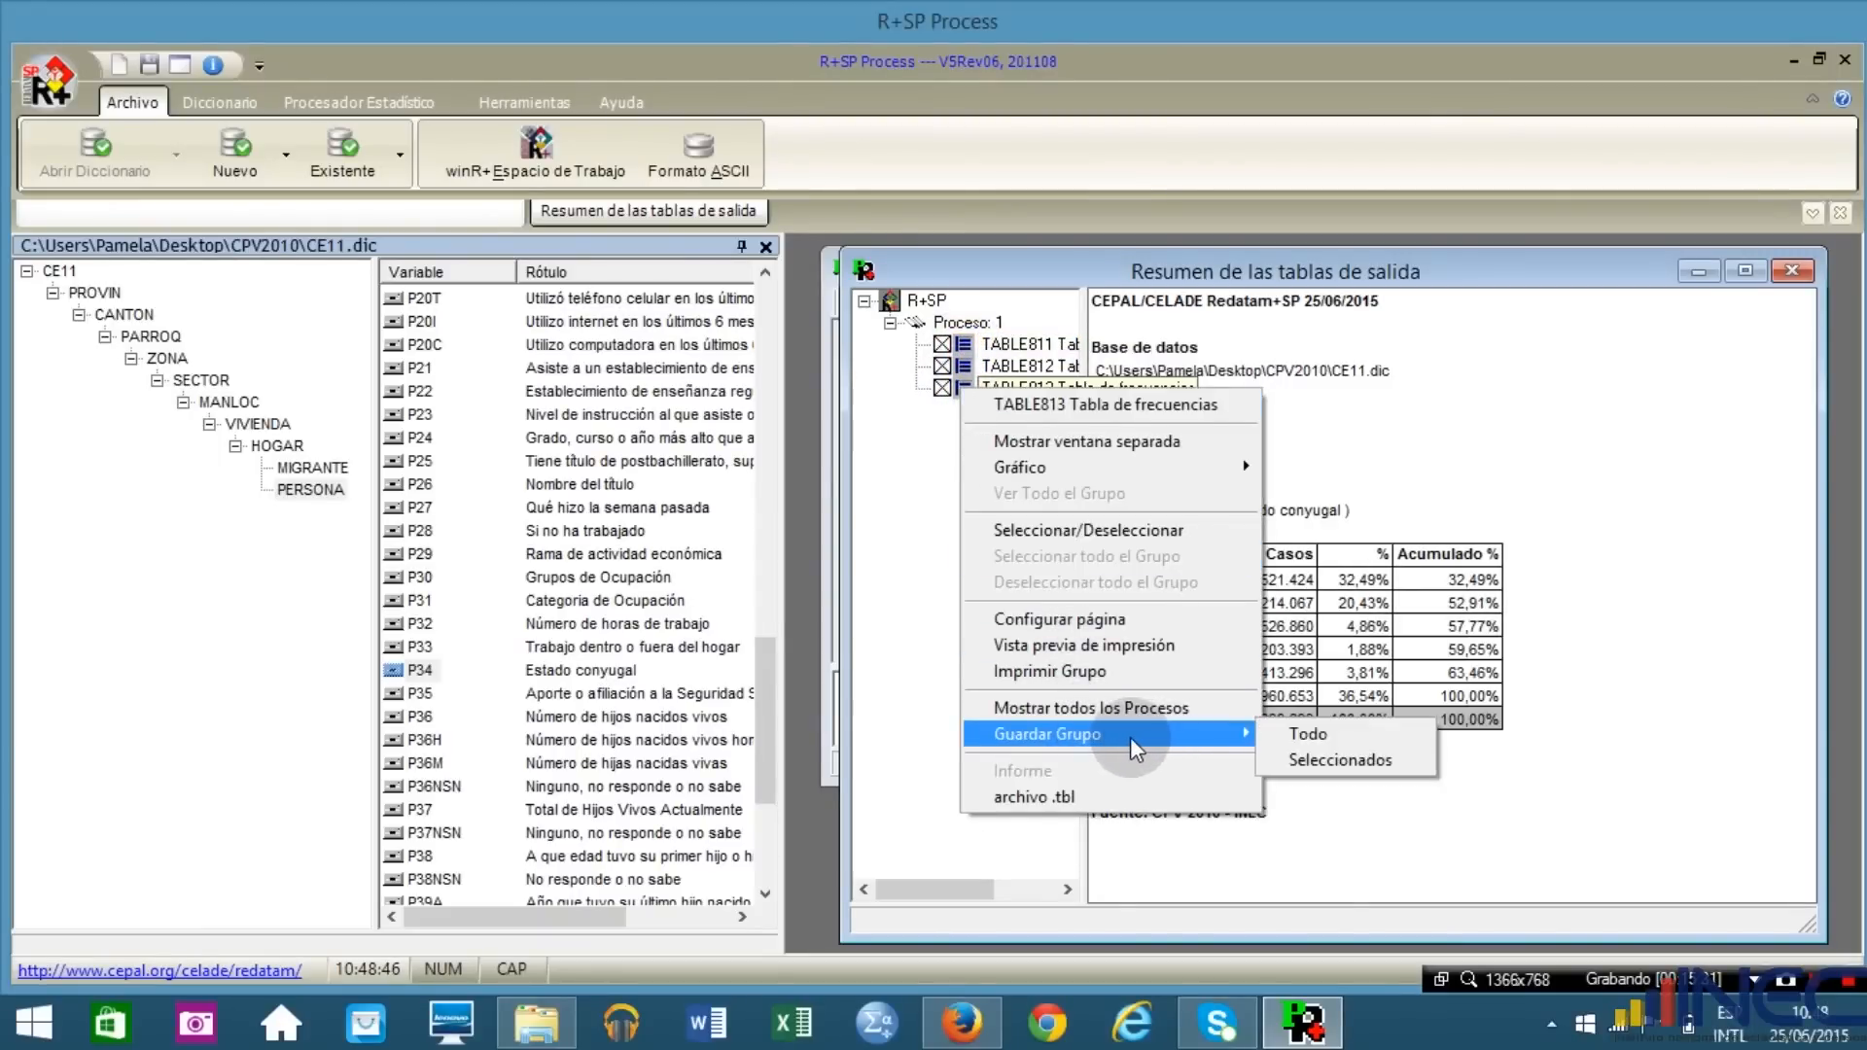
click(1330, 731)
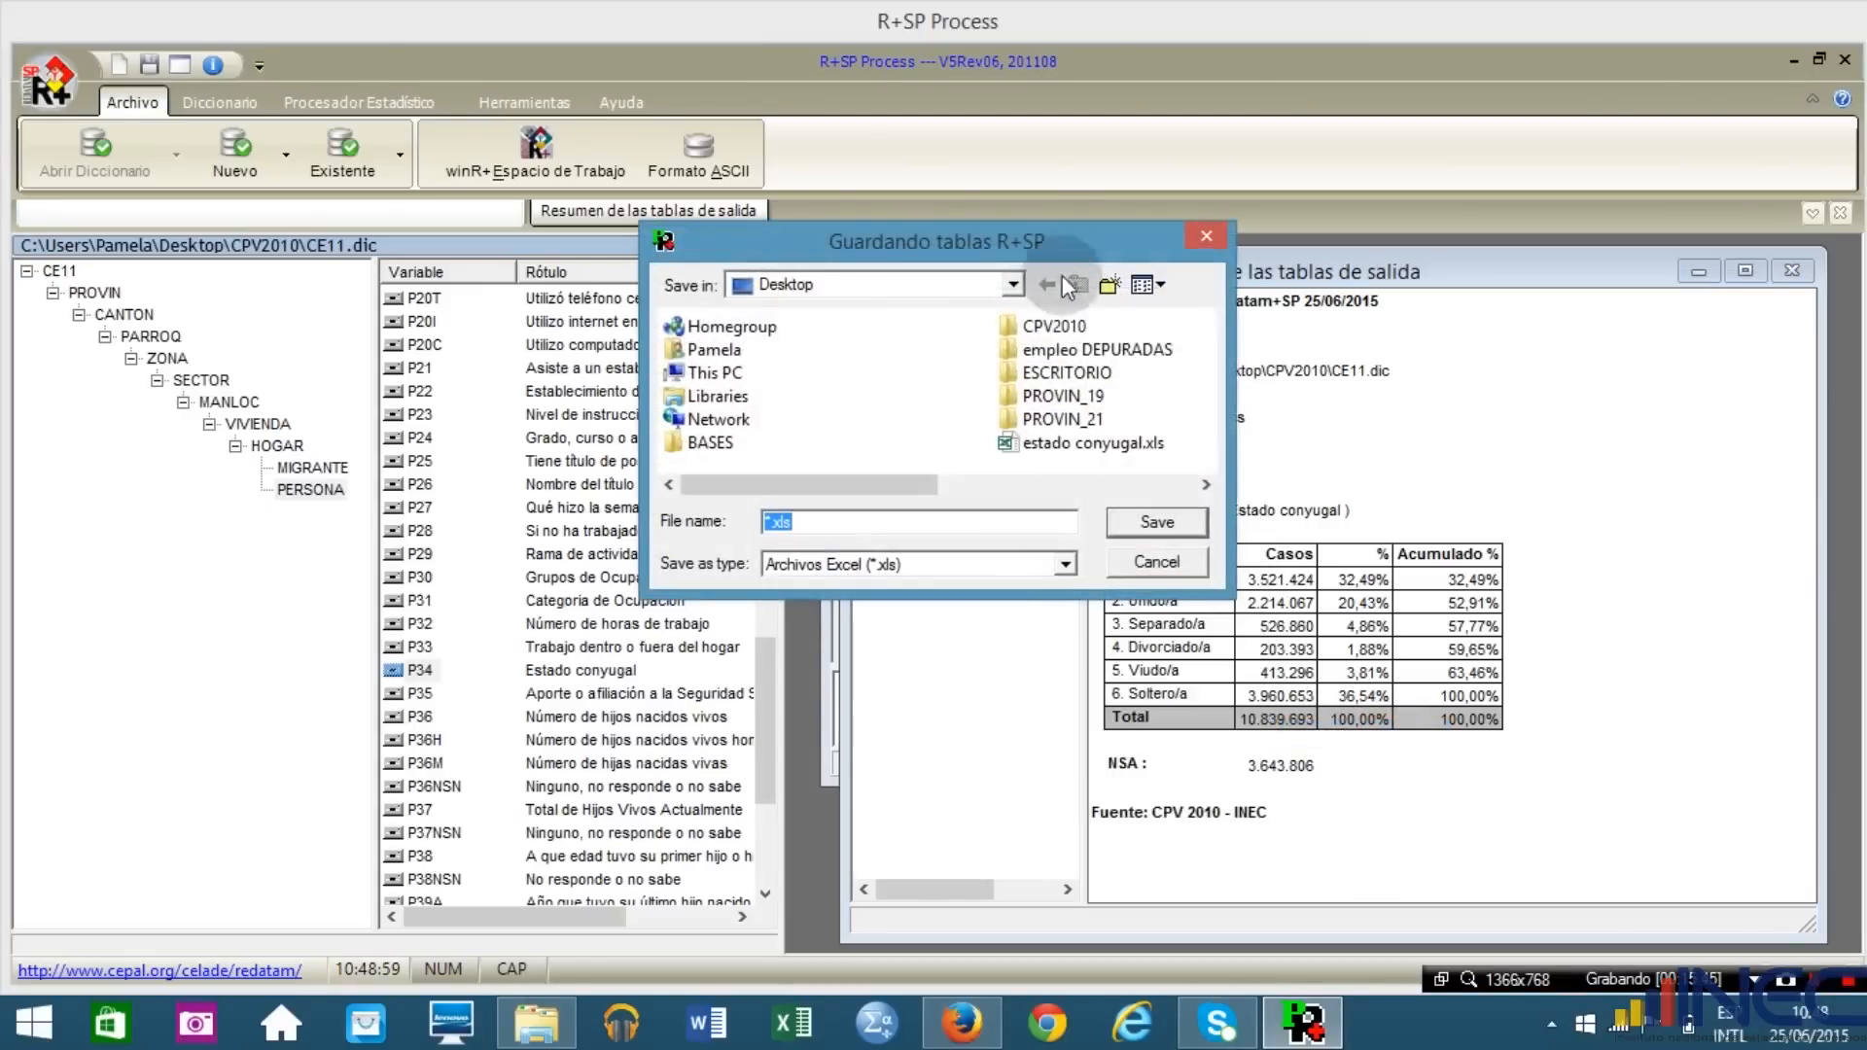
Save the tables to the Desktop as an Excel (*.xls) file named "Tablas de frecuencia".
drag(1050, 247, 937, 353)
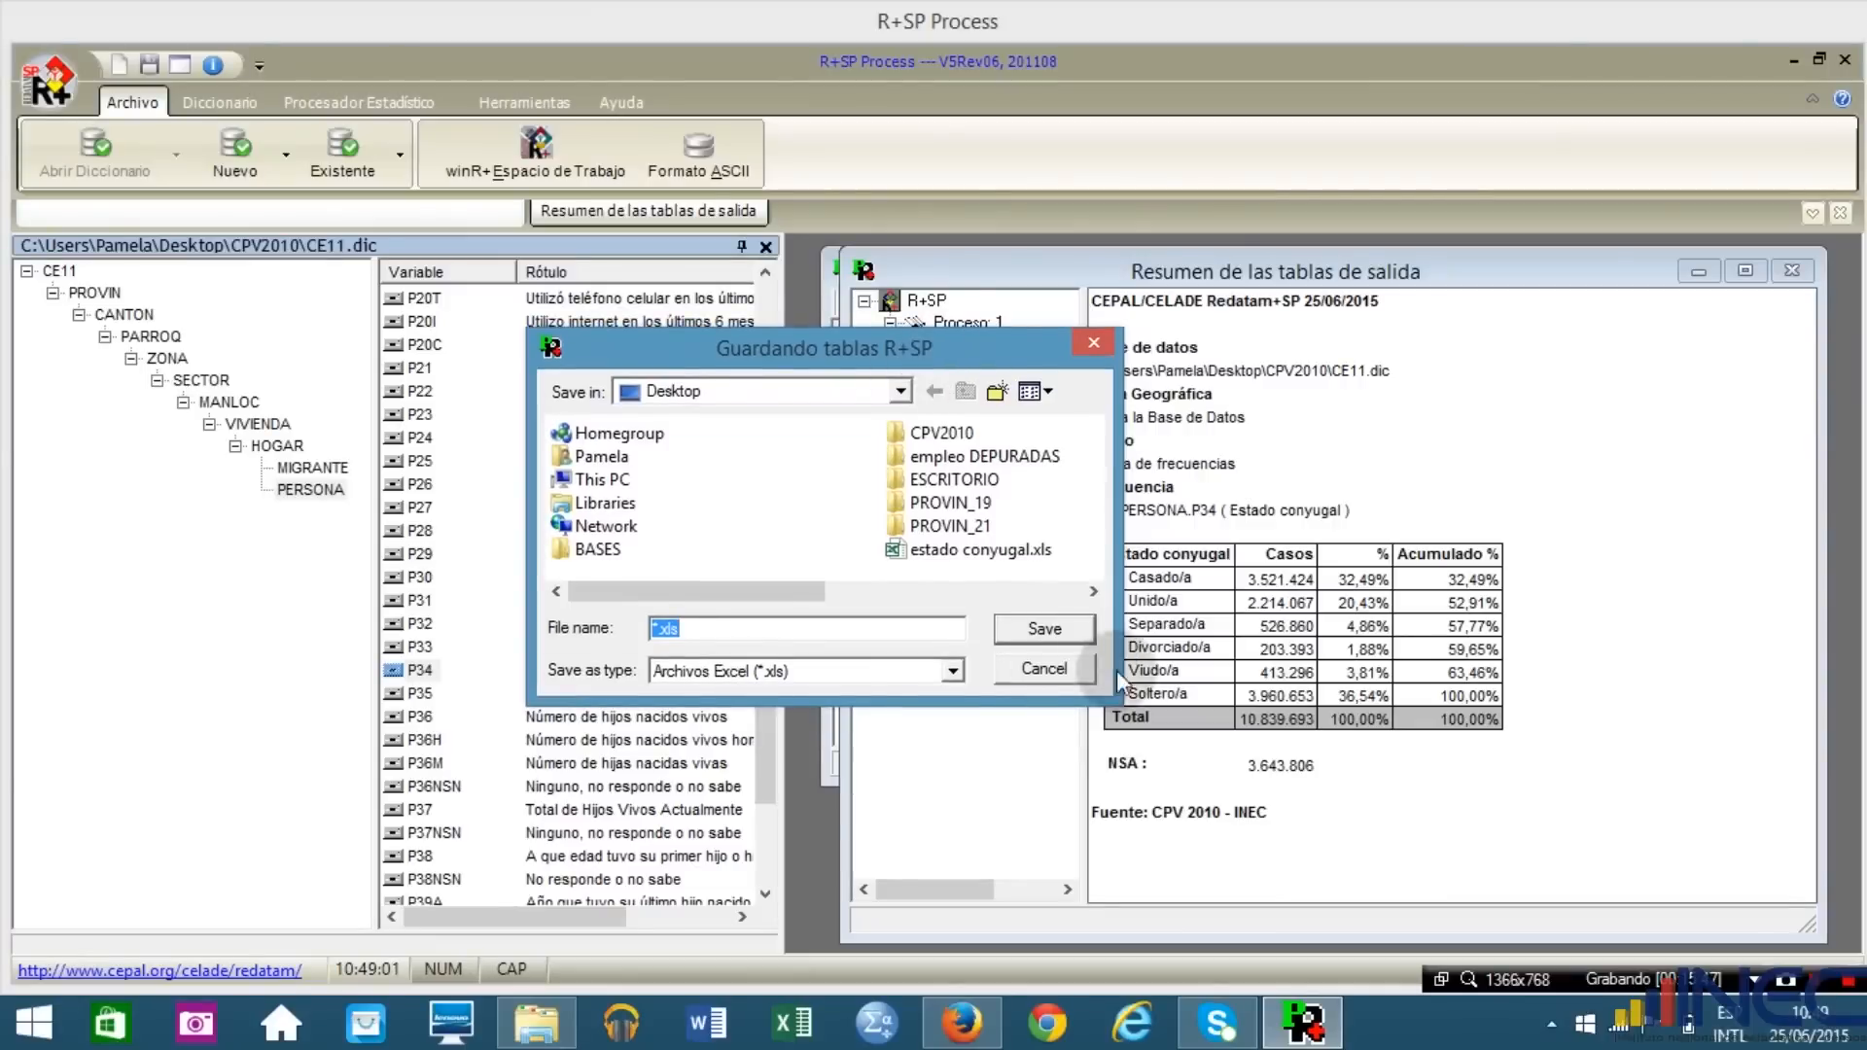
click(952, 670)
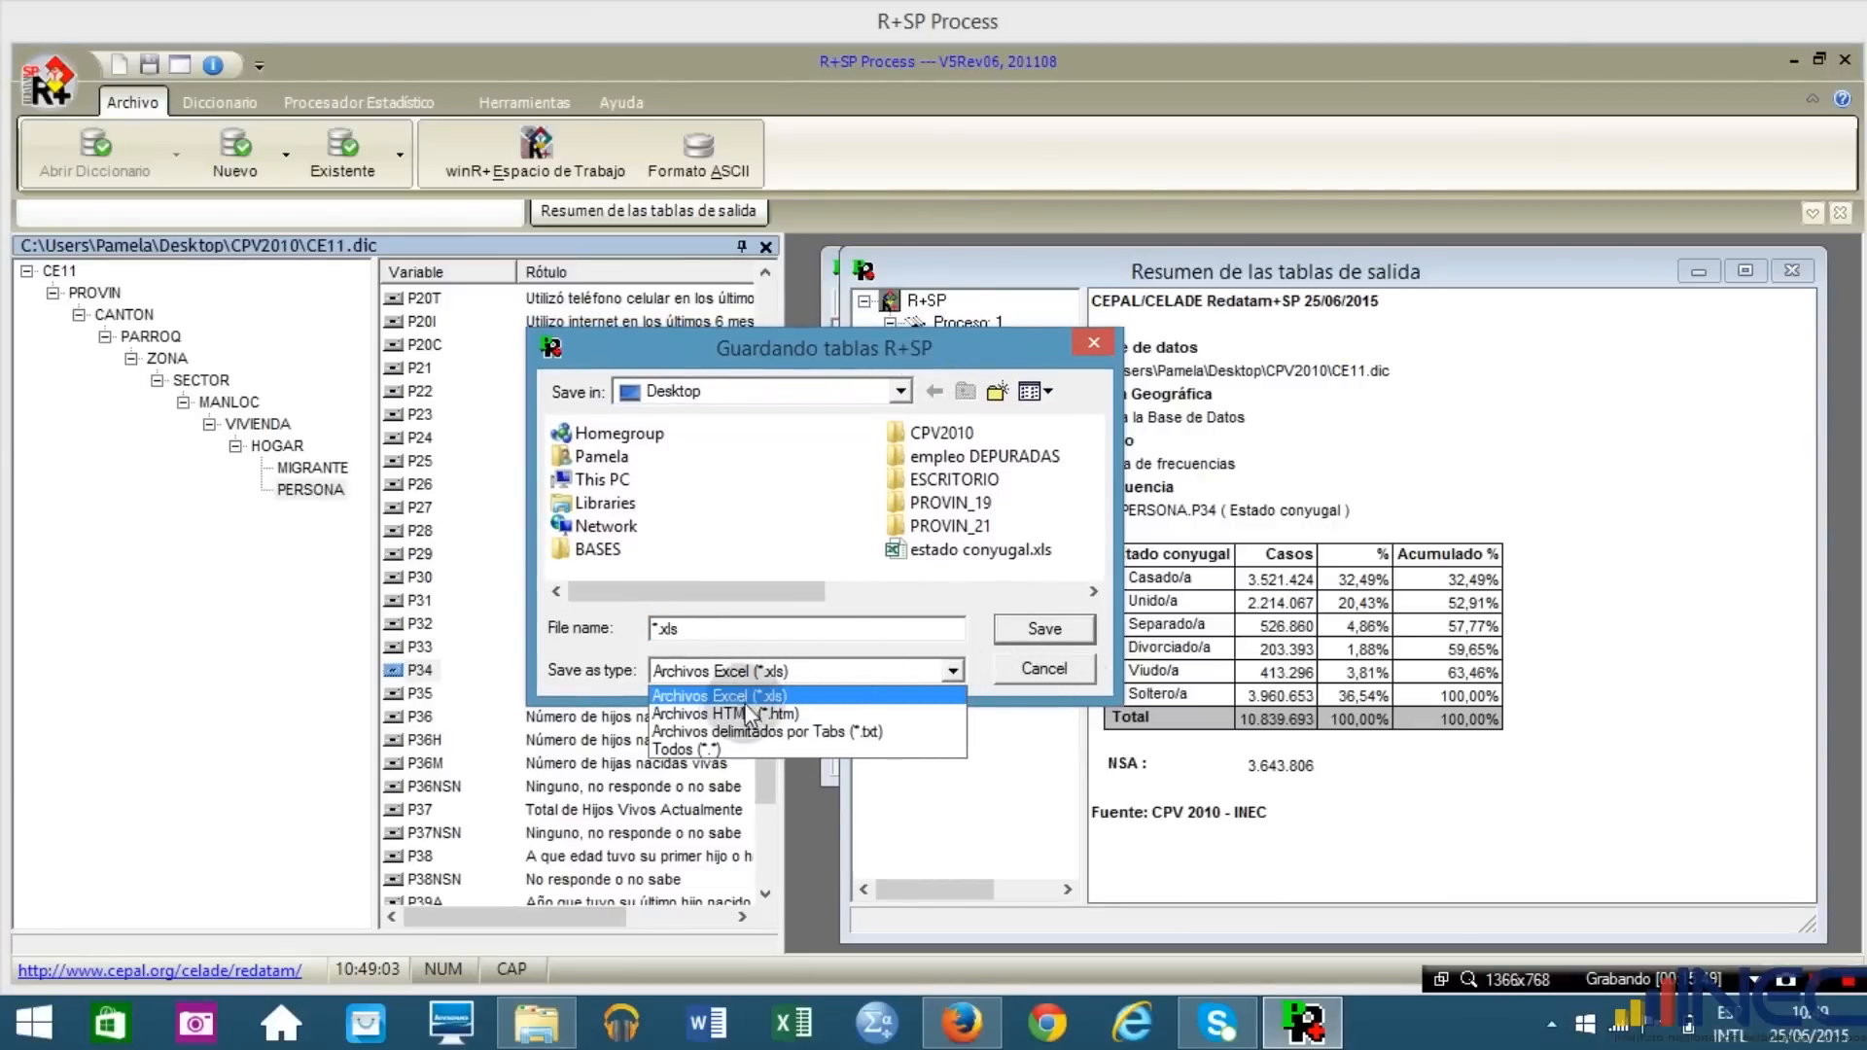
click(768, 696)
text(Tablas de fre)
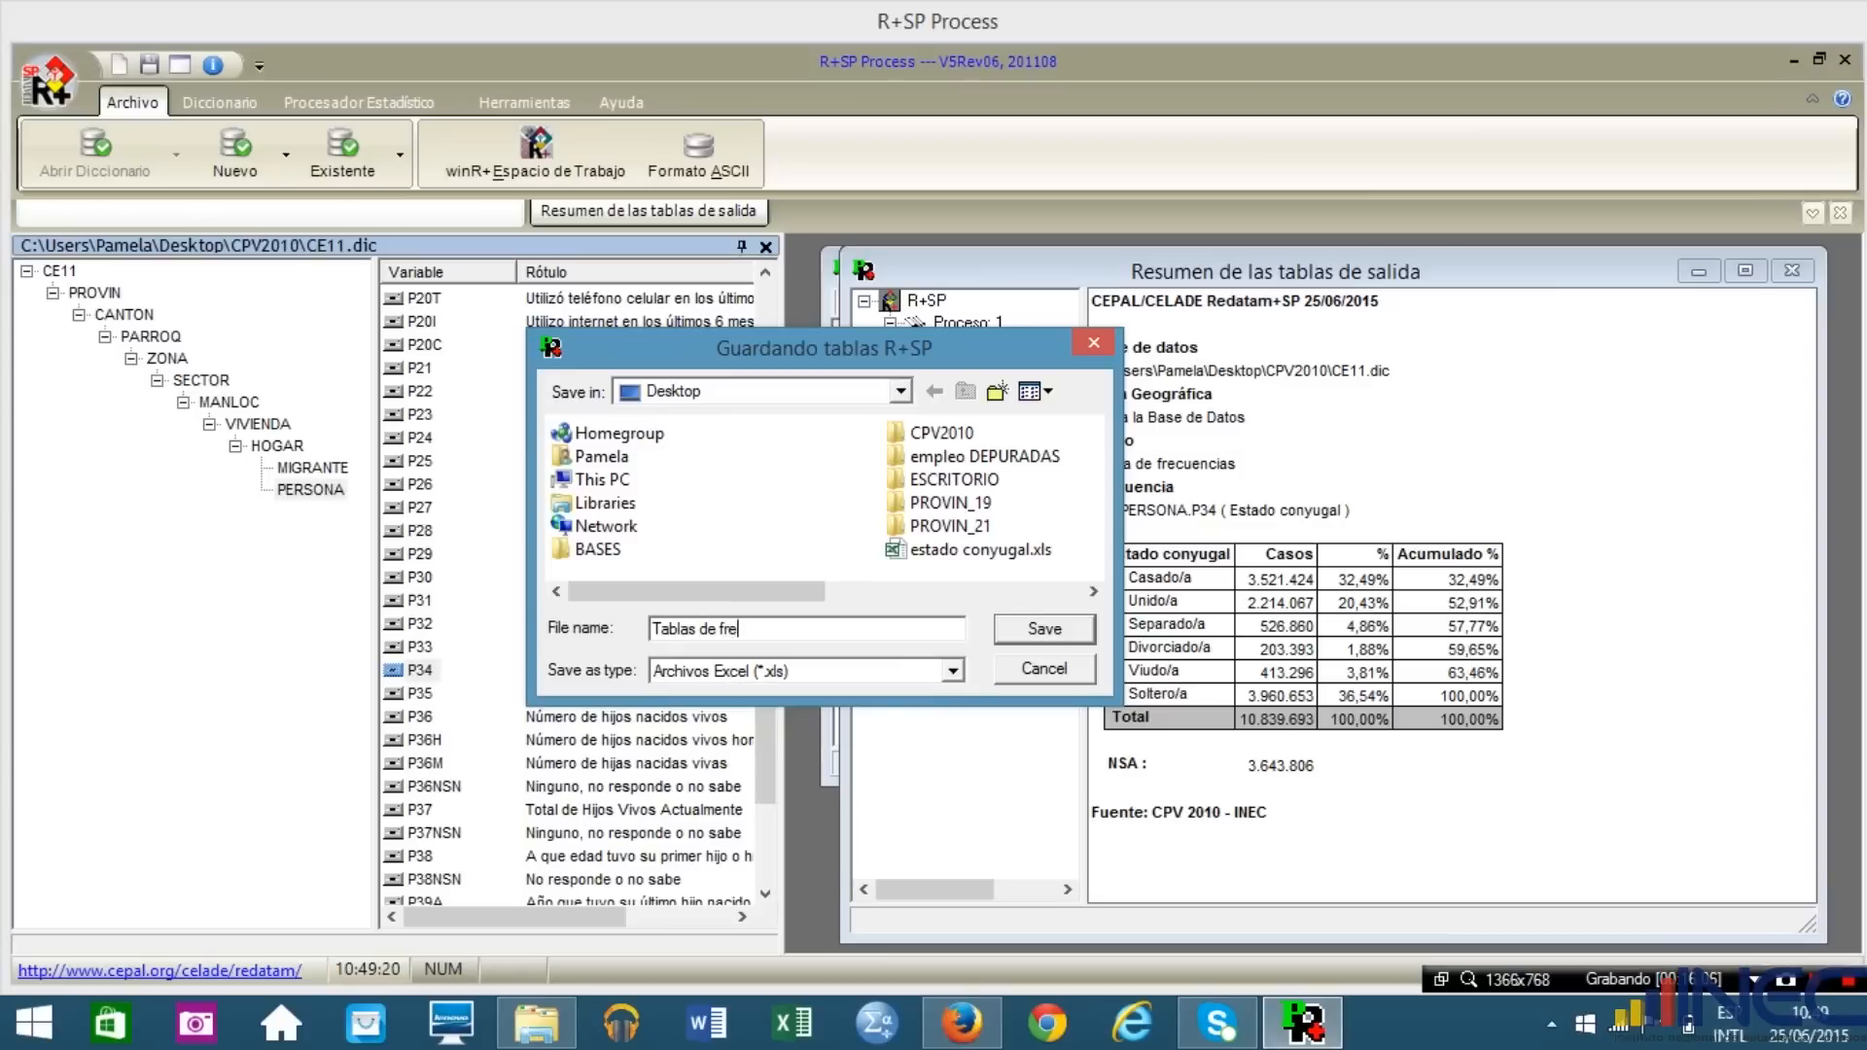
click(831, 669)
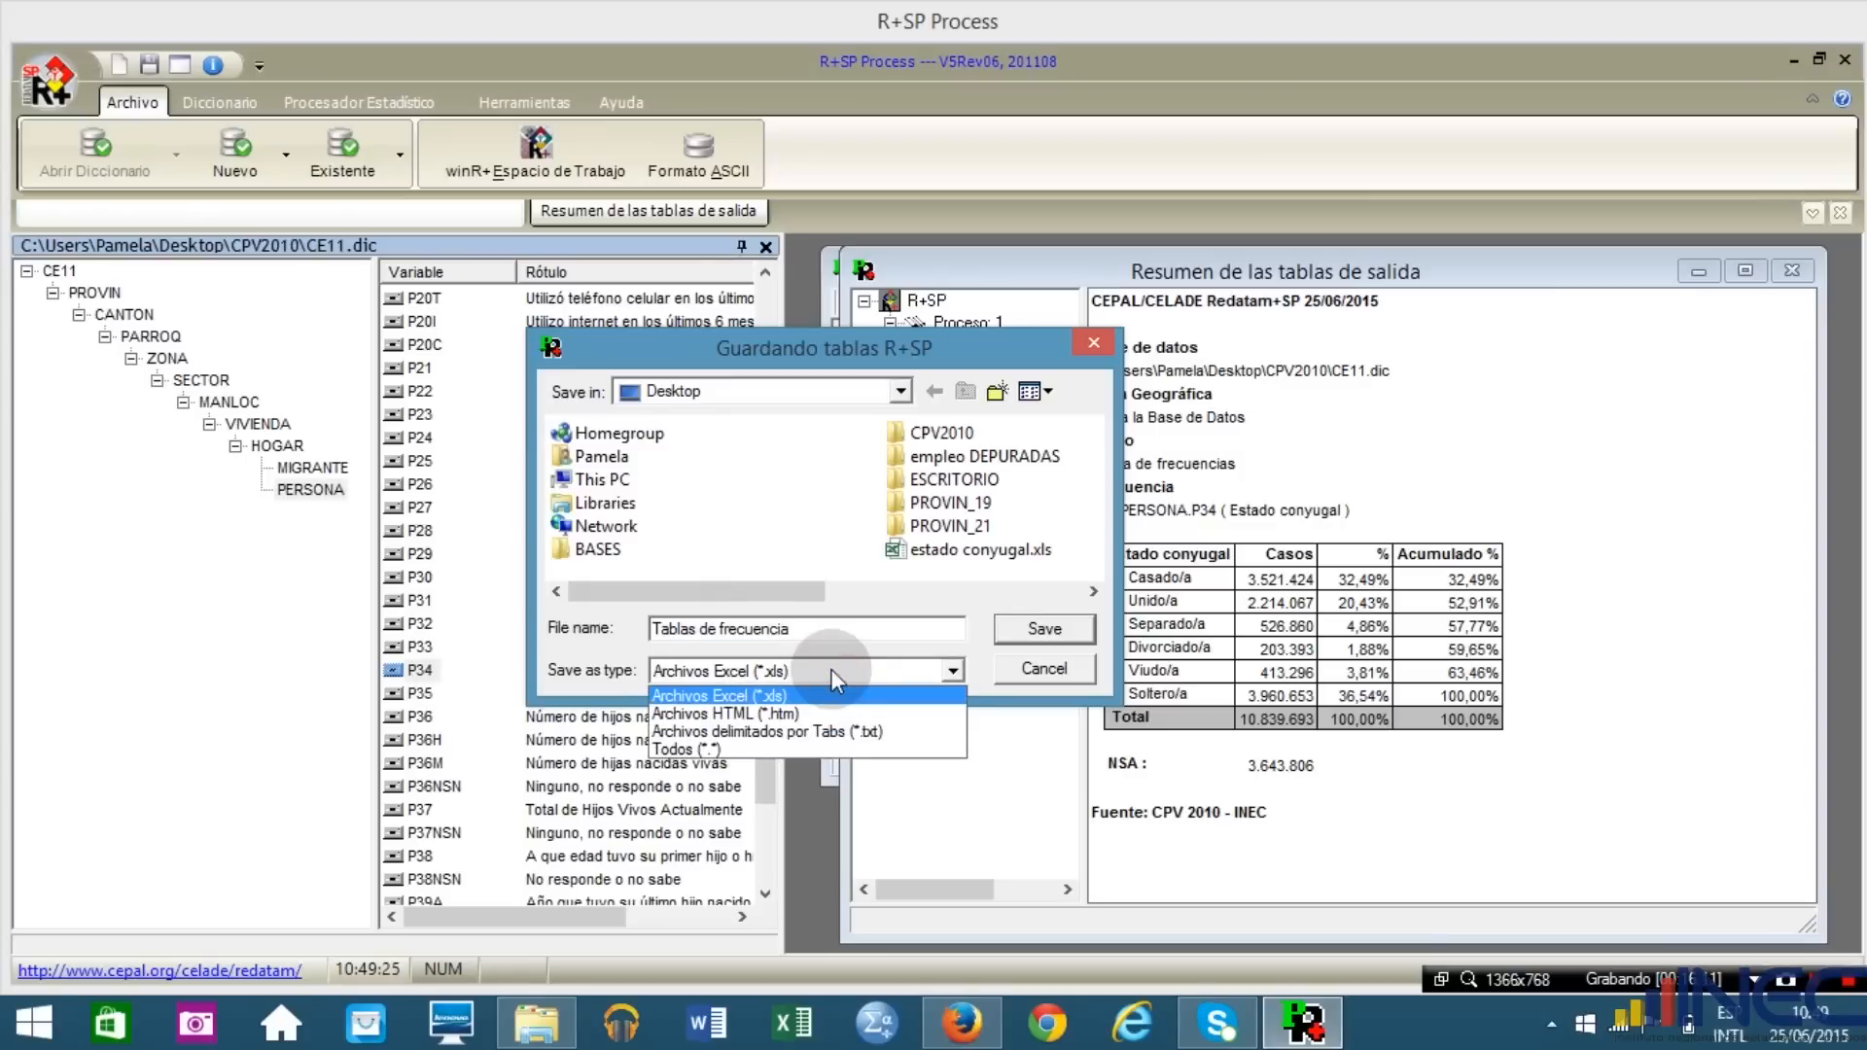
click(832, 669)
click(1043, 627)
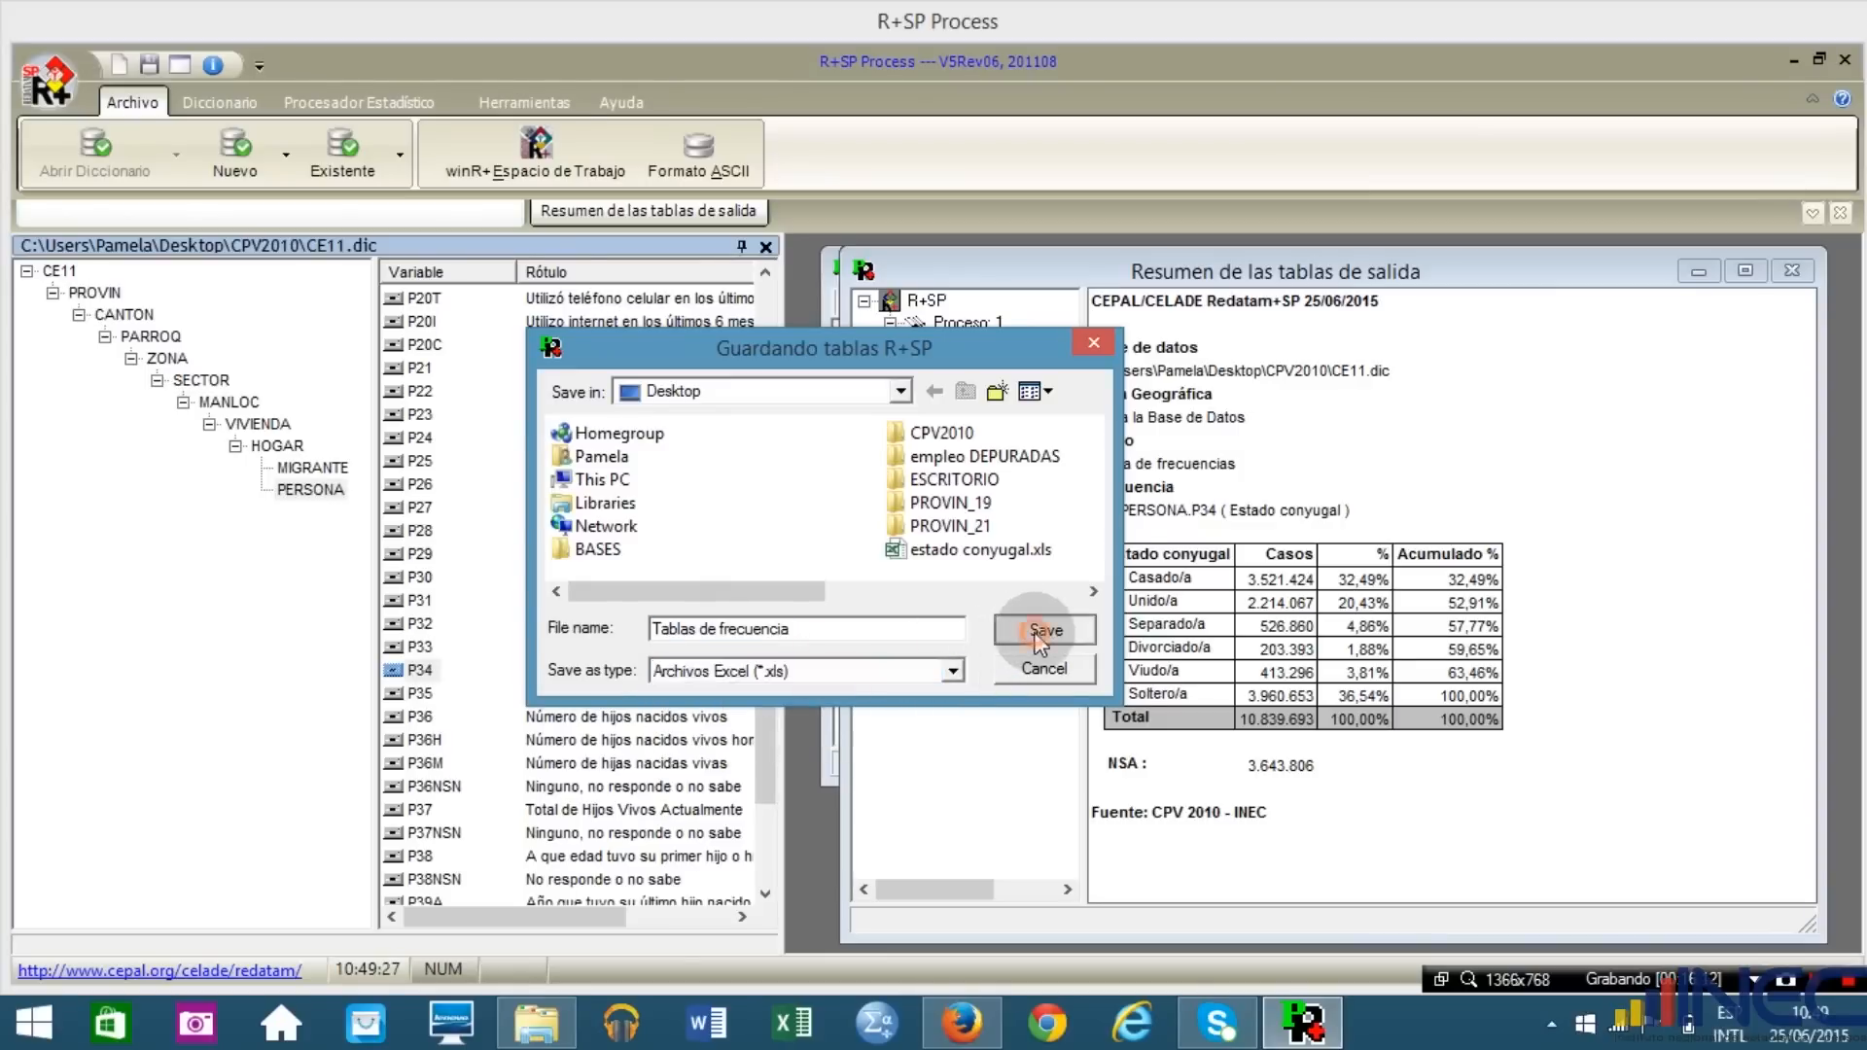
Open Tablas de frecuencia.xls from the desktop in Excel and look through the frequency tables on Sheet1, Sheet2 and Sheet3.
key(super+d)
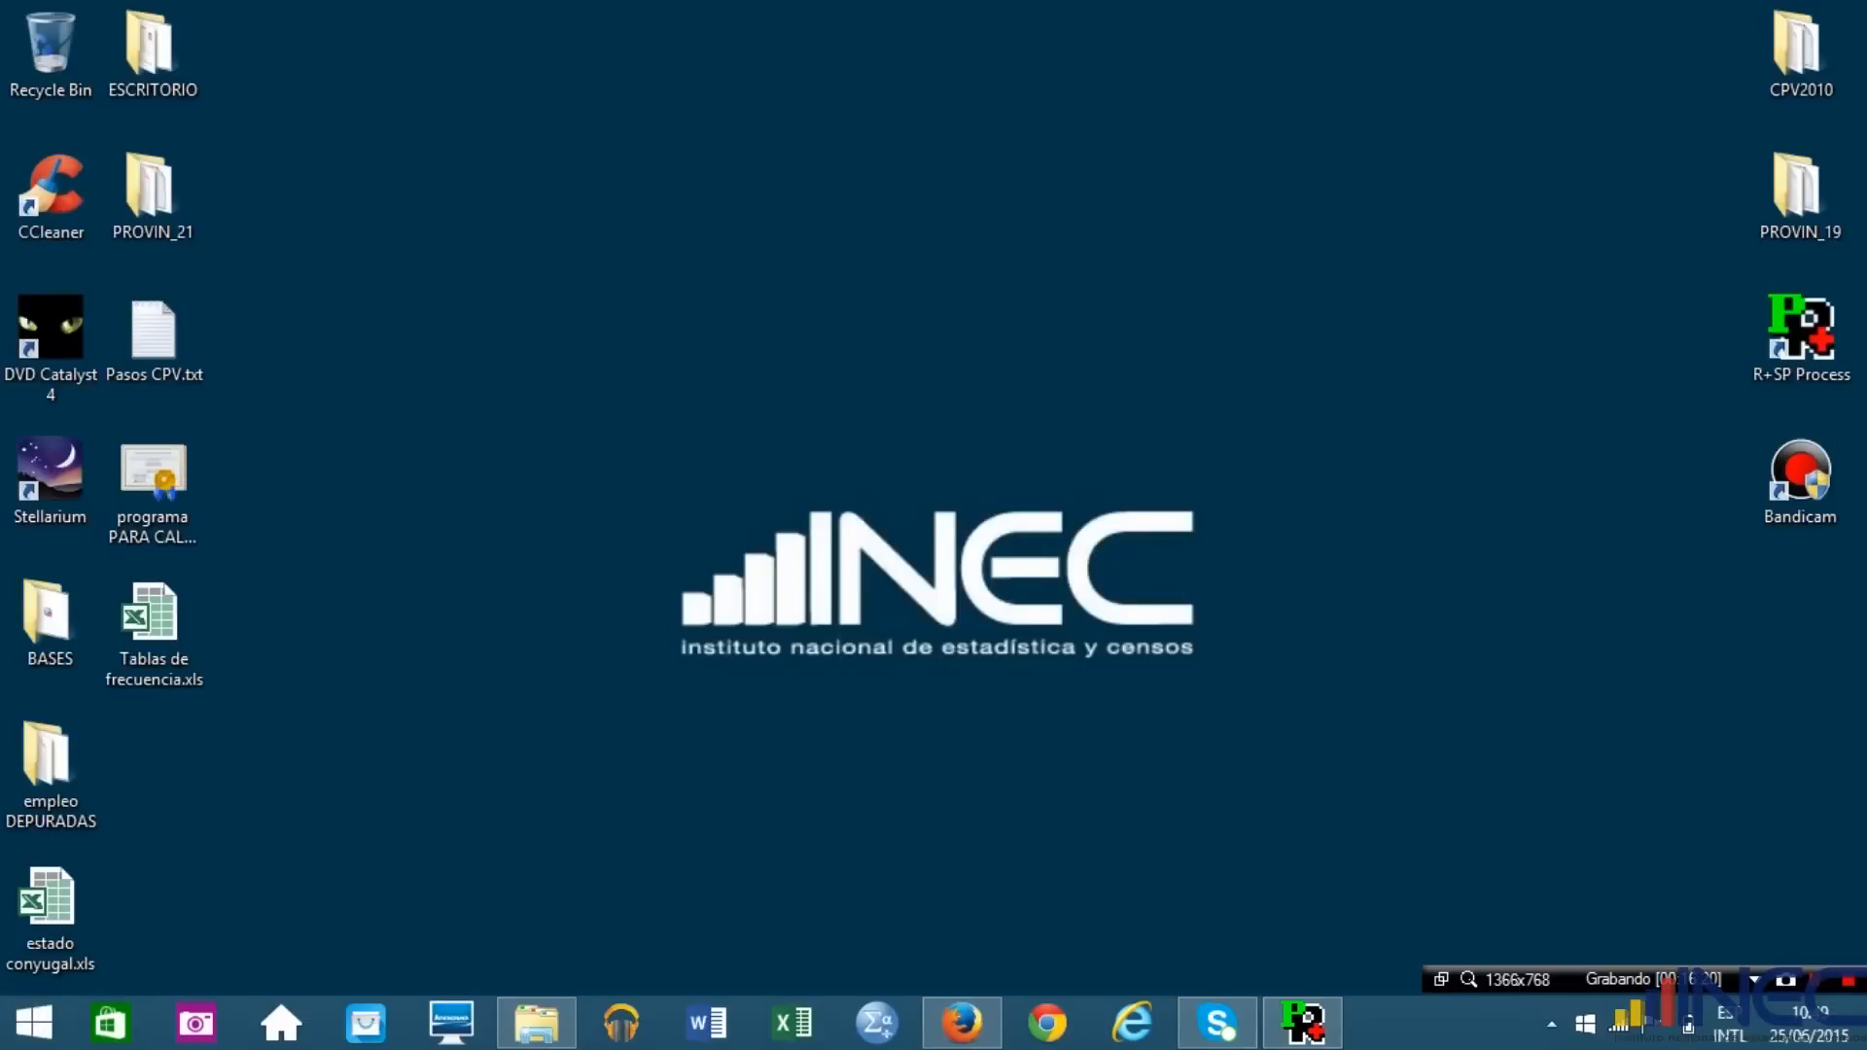
drag(154, 645, 1503, 262)
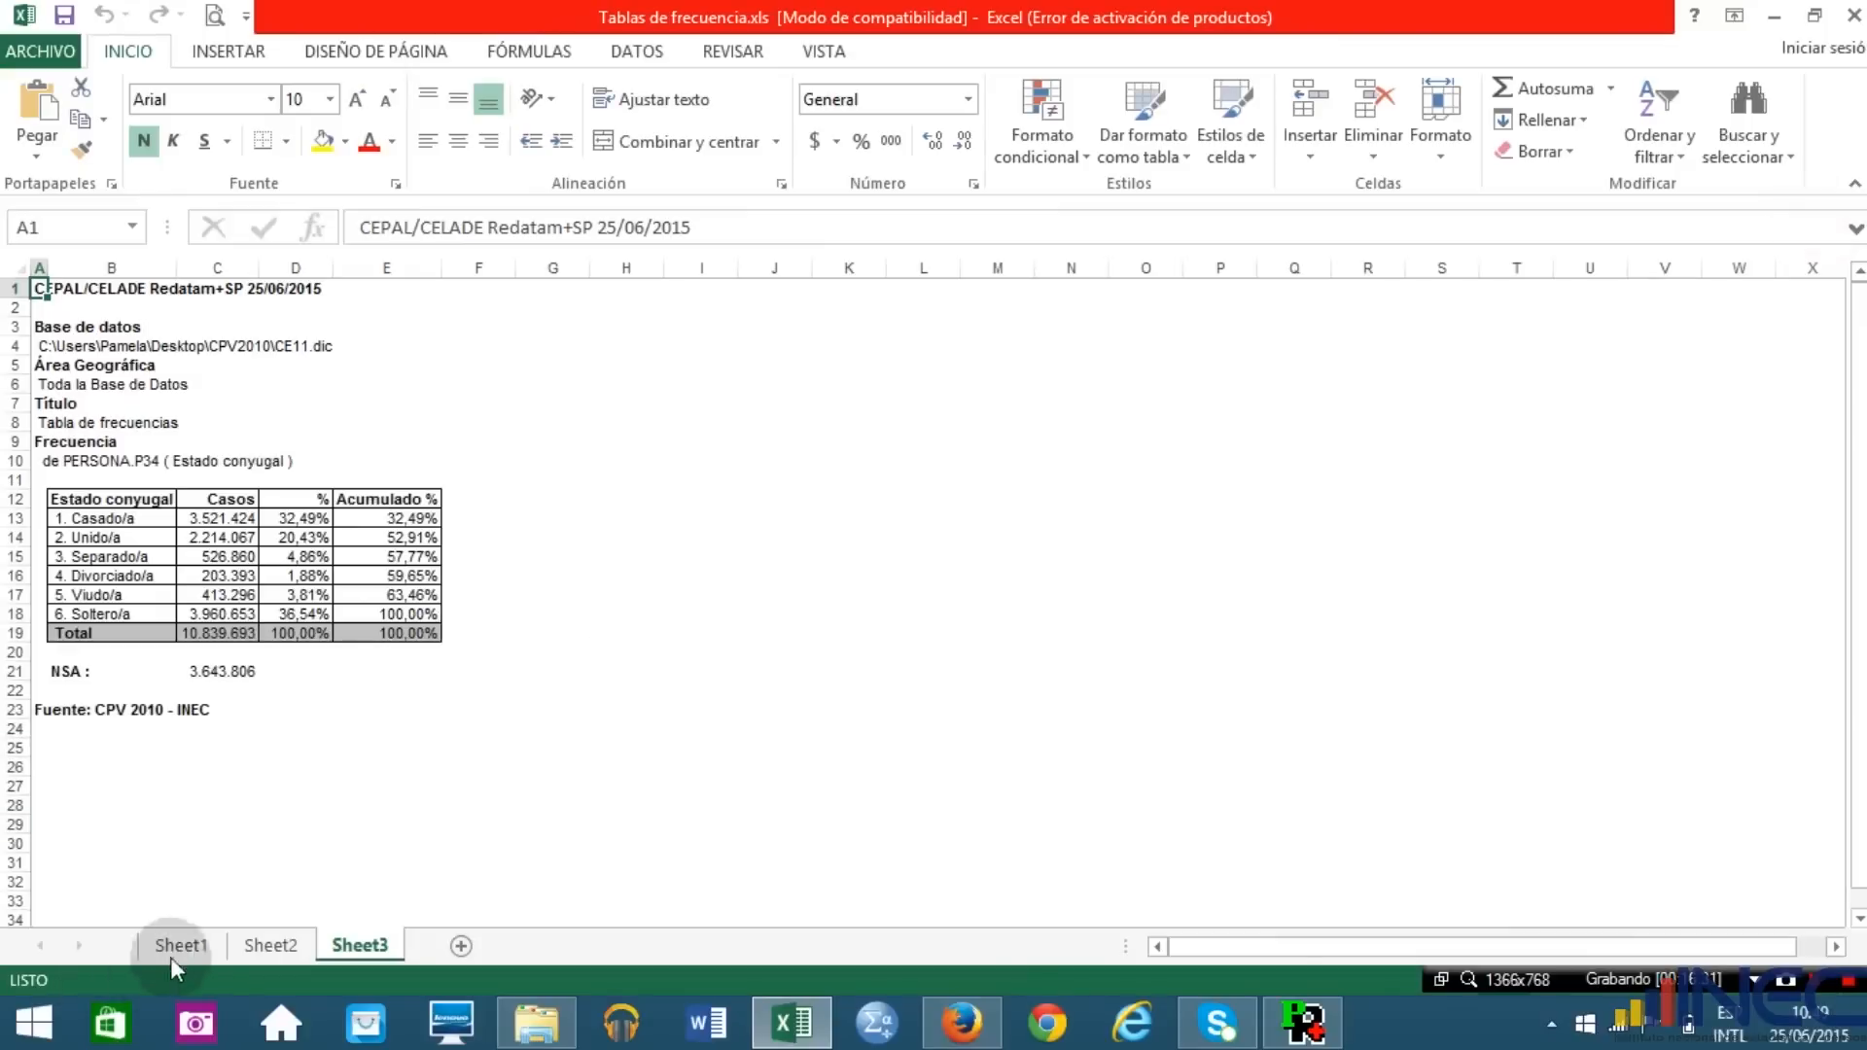
click(181, 944)
drag(92, 545, 437, 625)
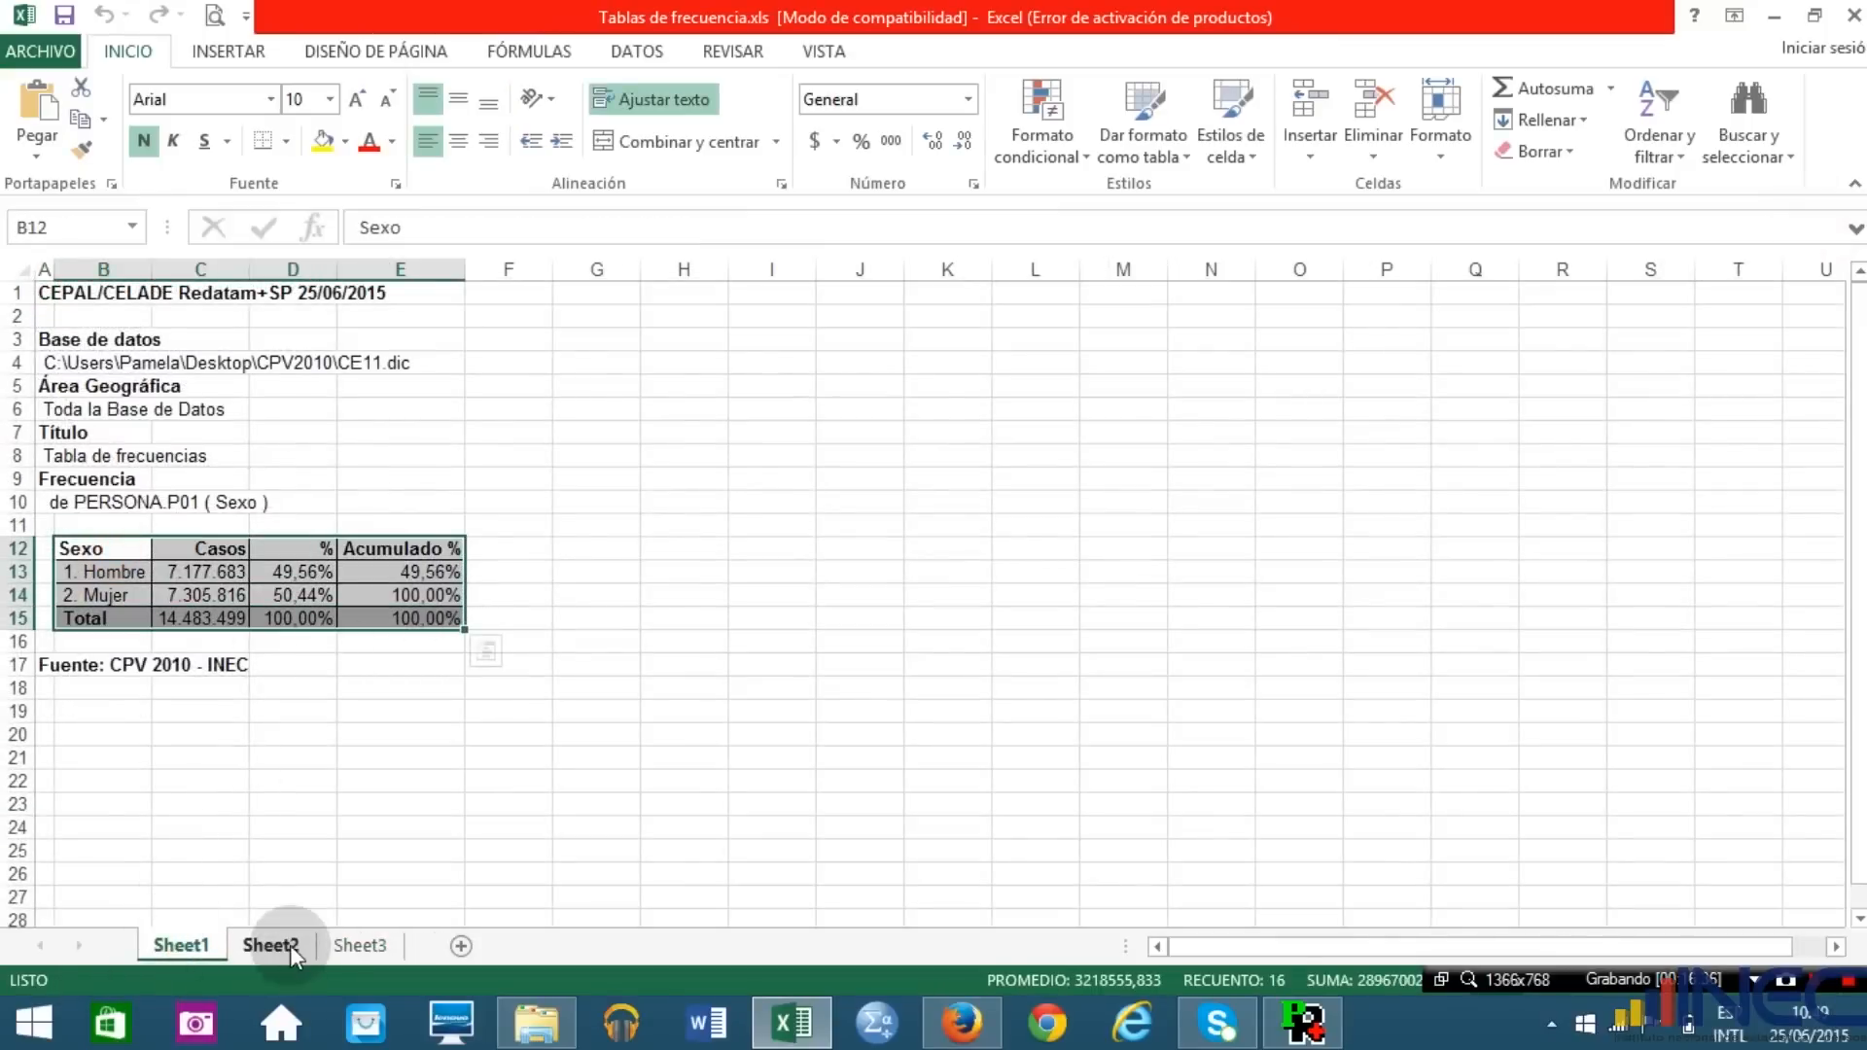
click(271, 945)
drag(97, 501, 630, 729)
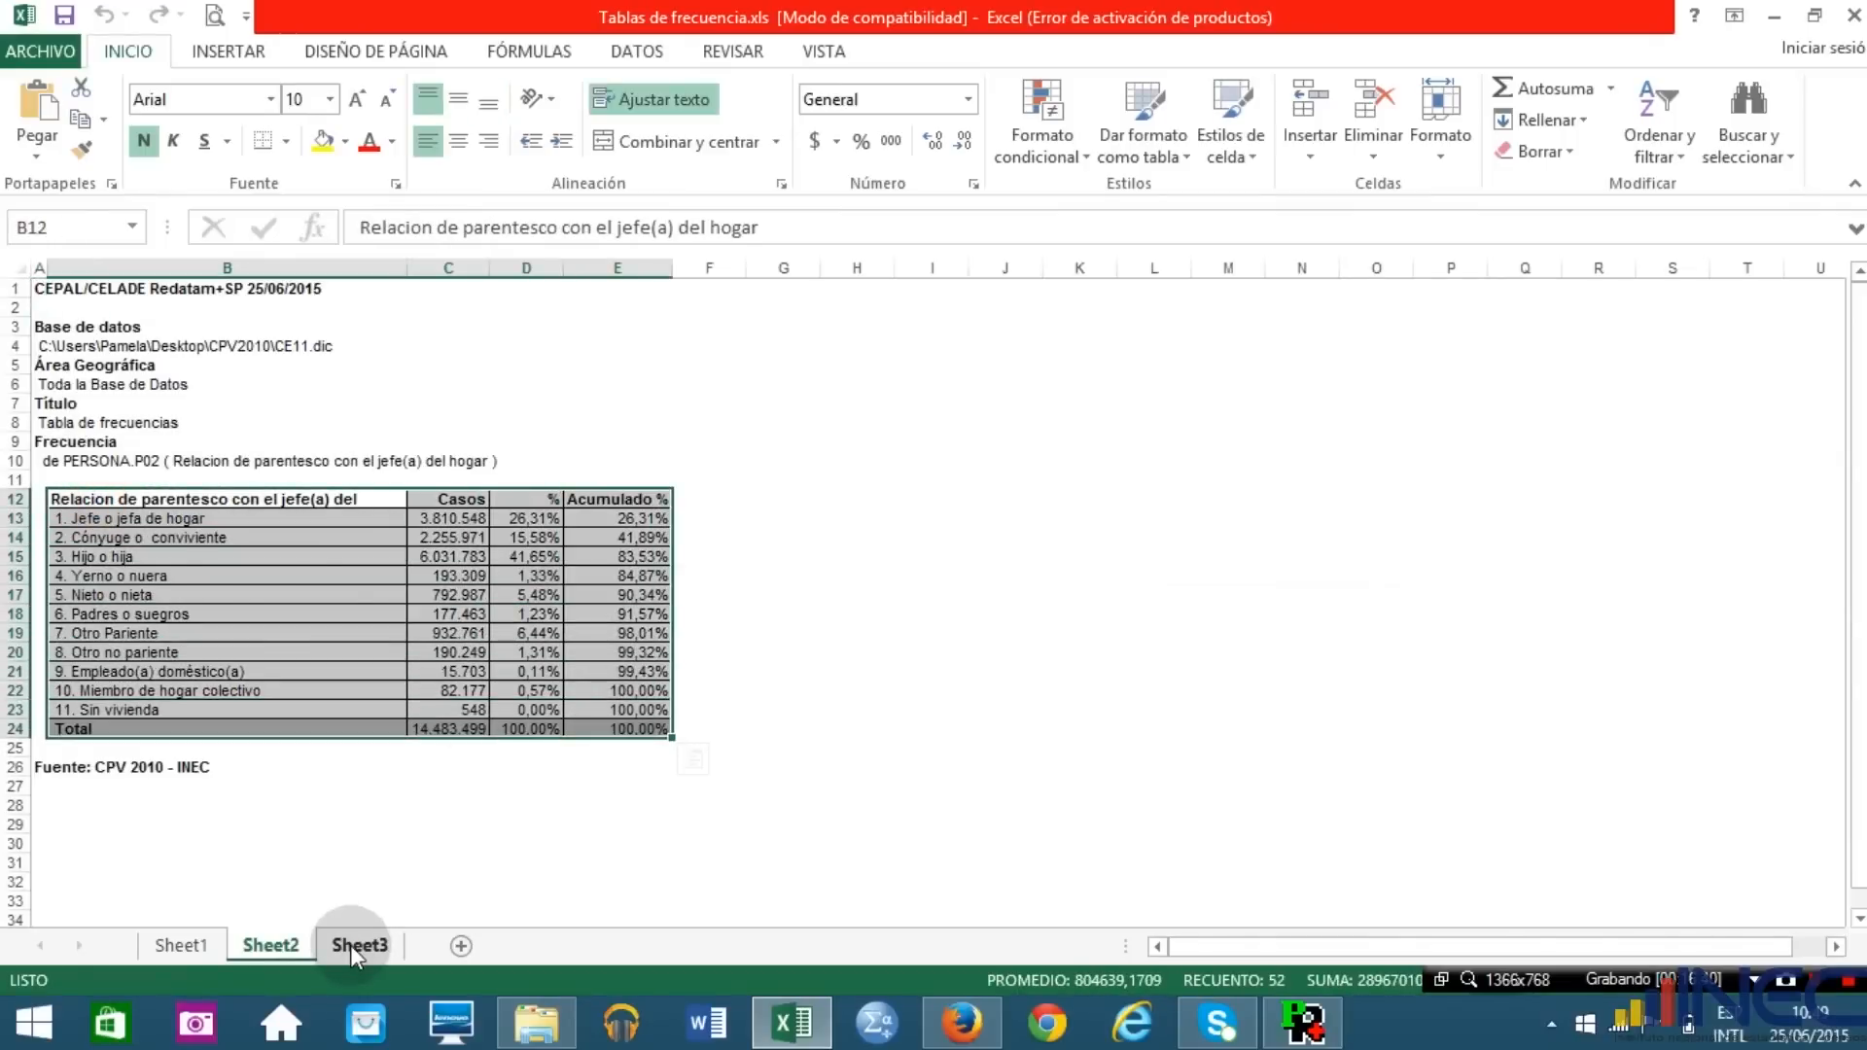
click(355, 947)
drag(90, 499, 420, 633)
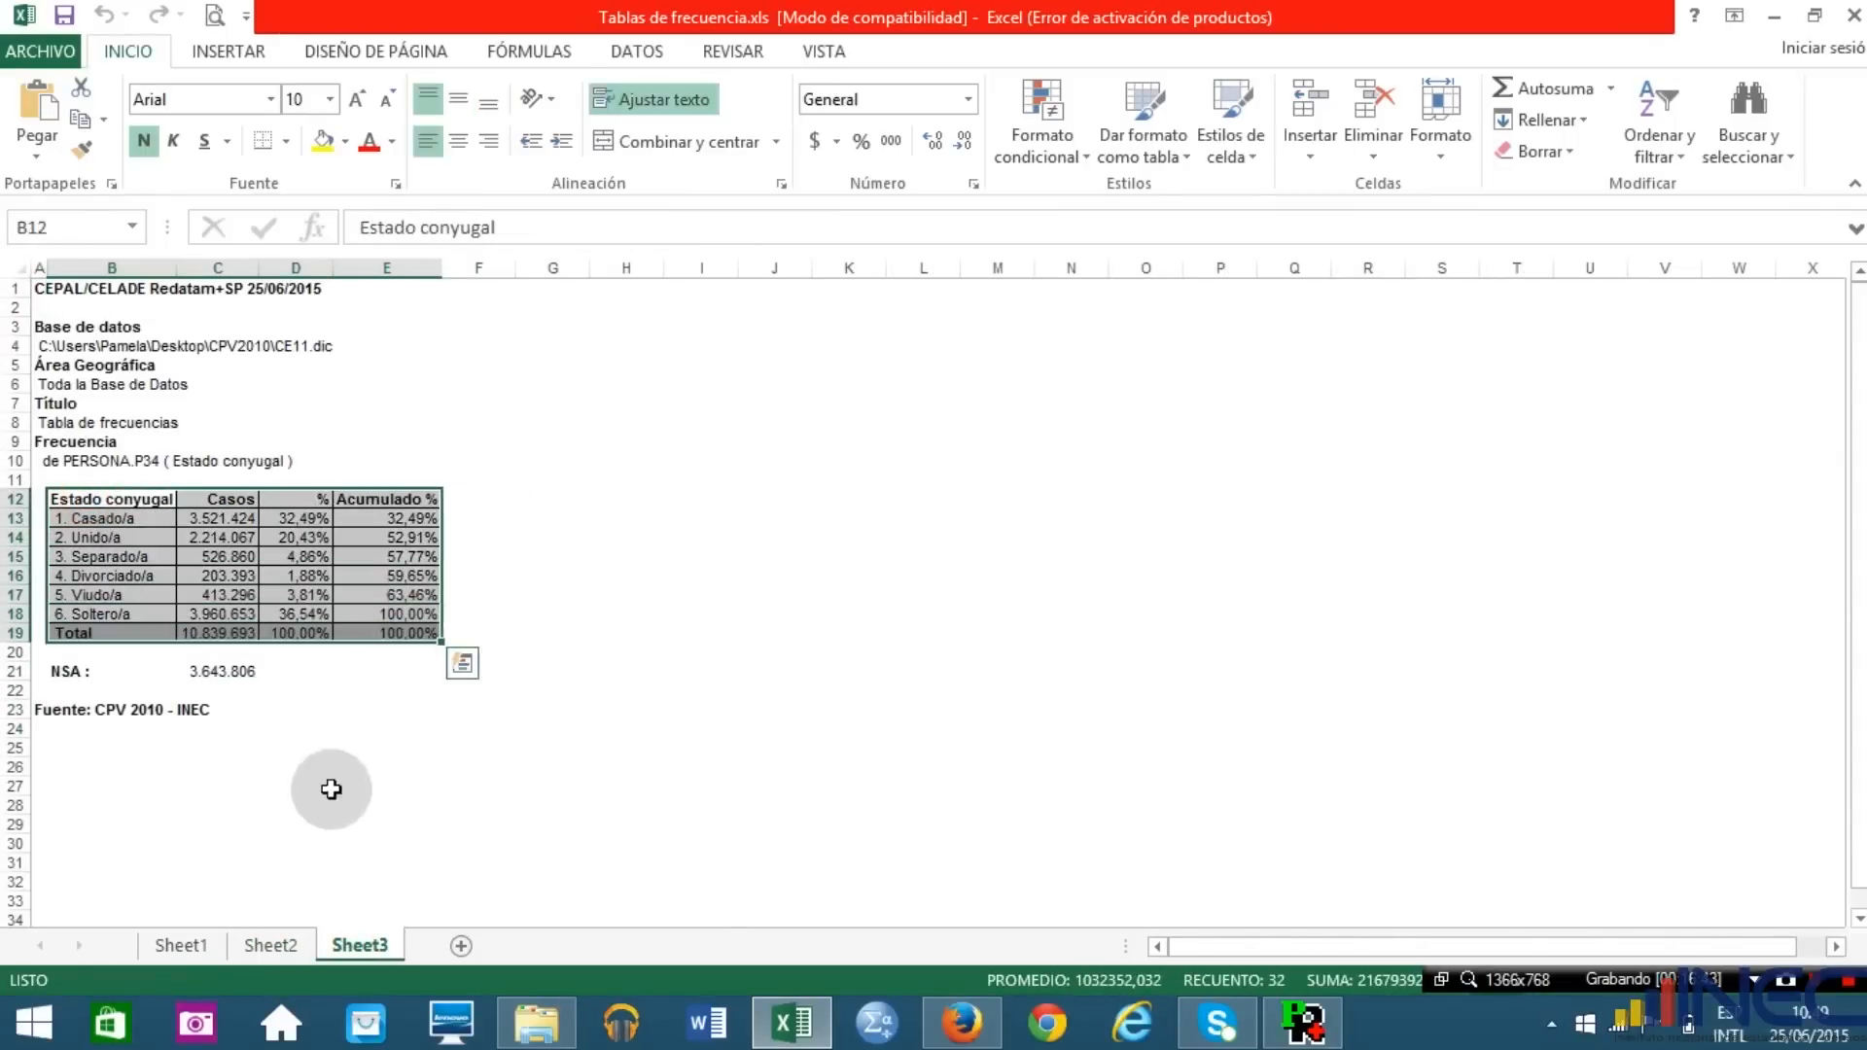
Examine the Estado conyugal table on Sheet3, checking its total and the cases per category.
click(256, 749)
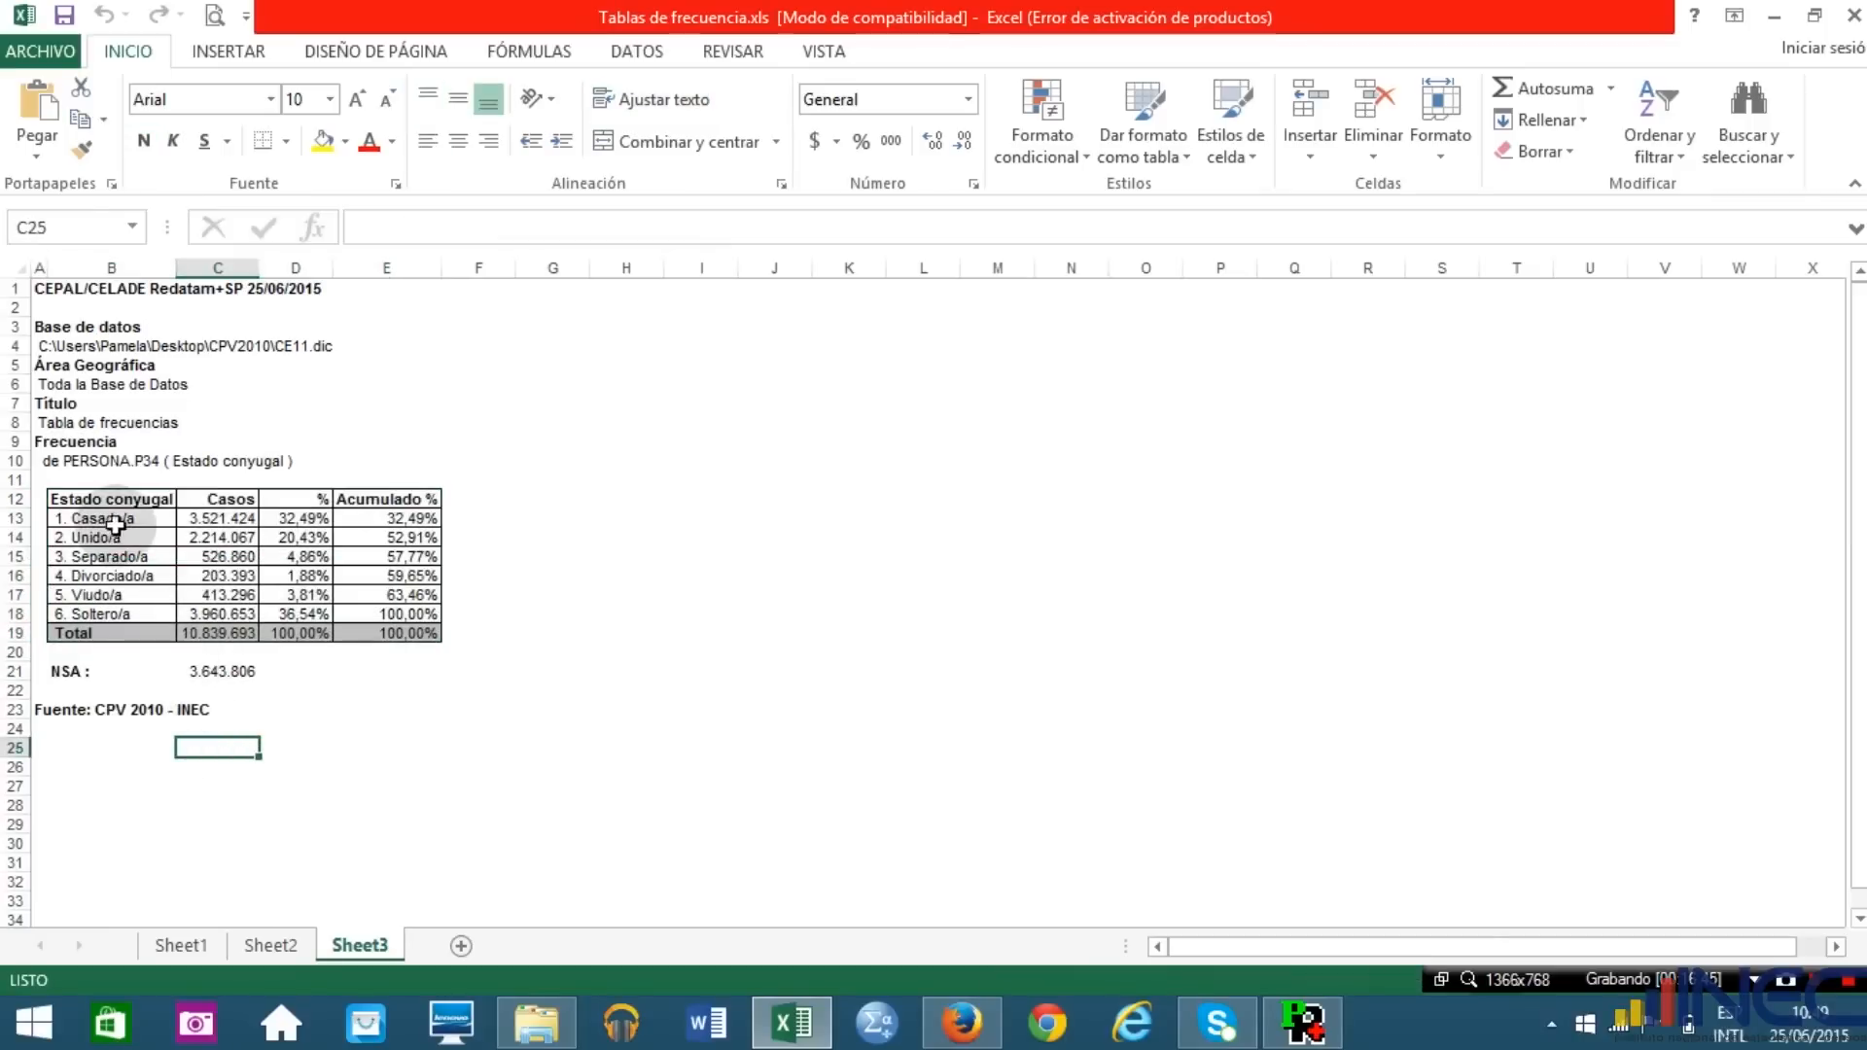
drag(111, 501, 399, 646)
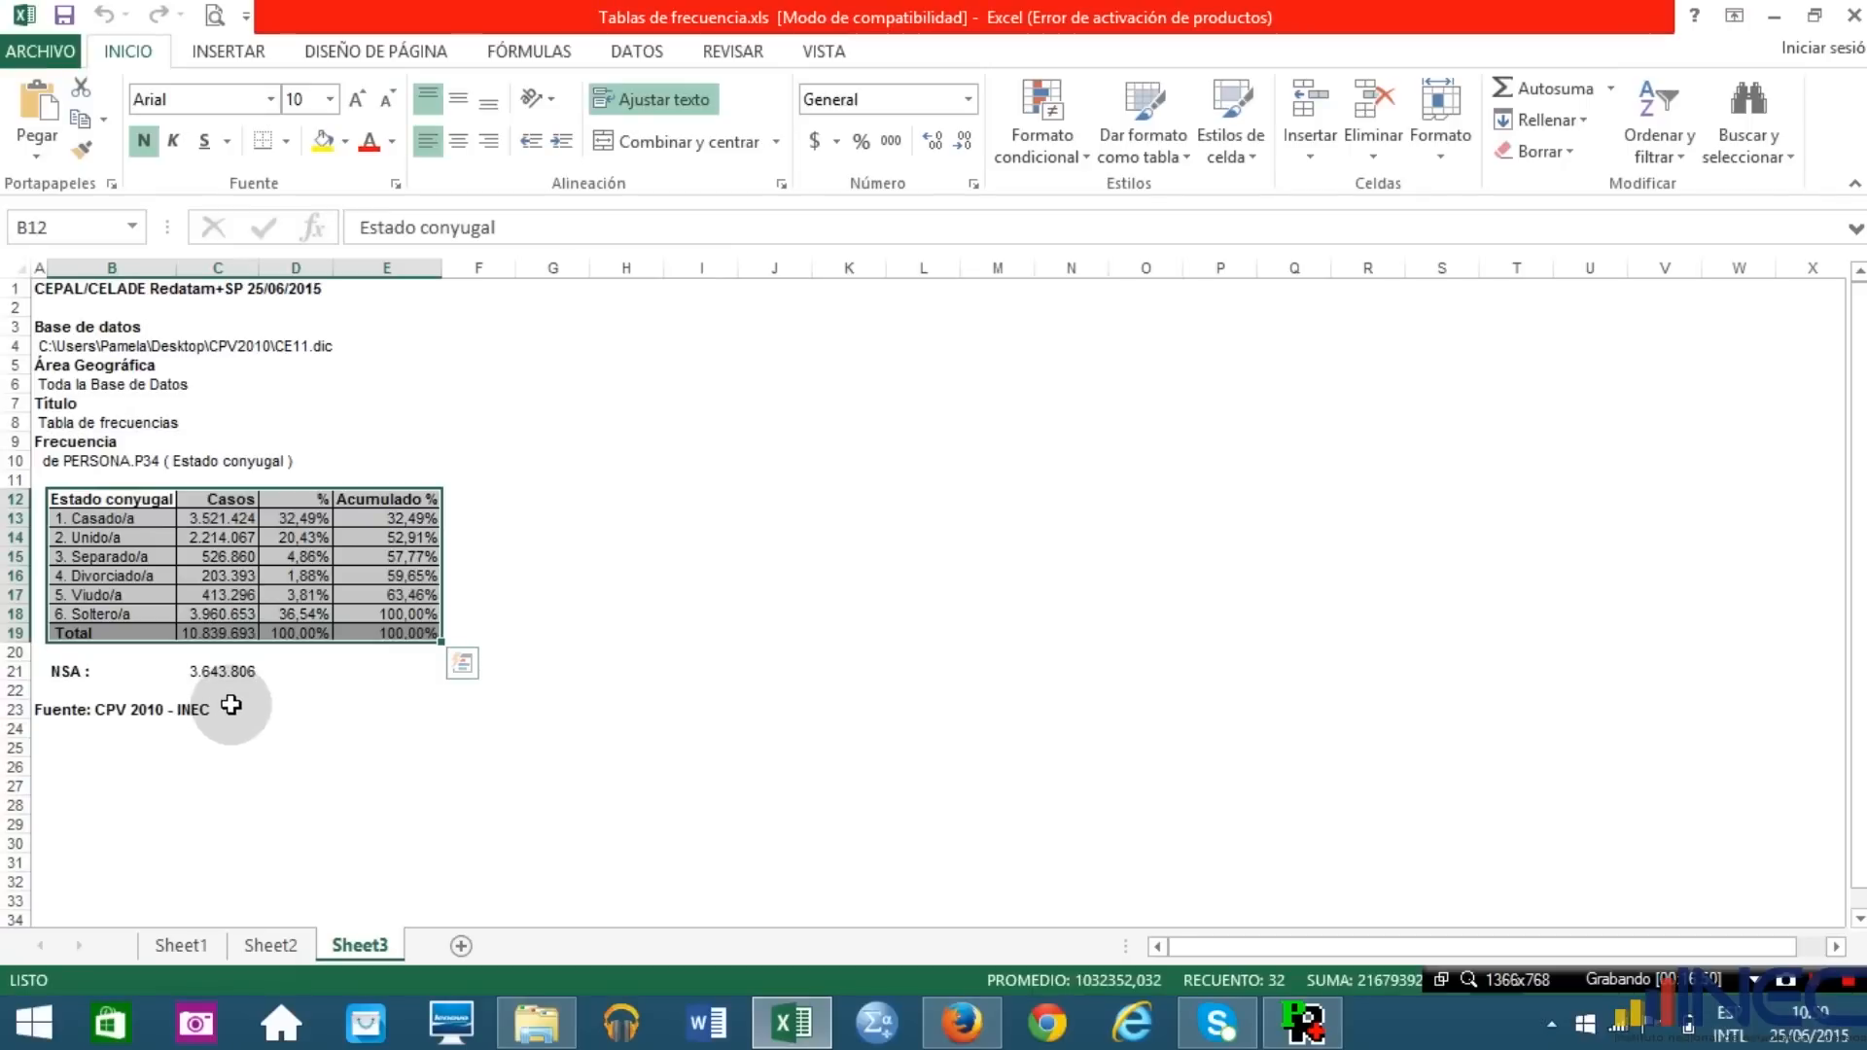
click(202, 633)
click(208, 536)
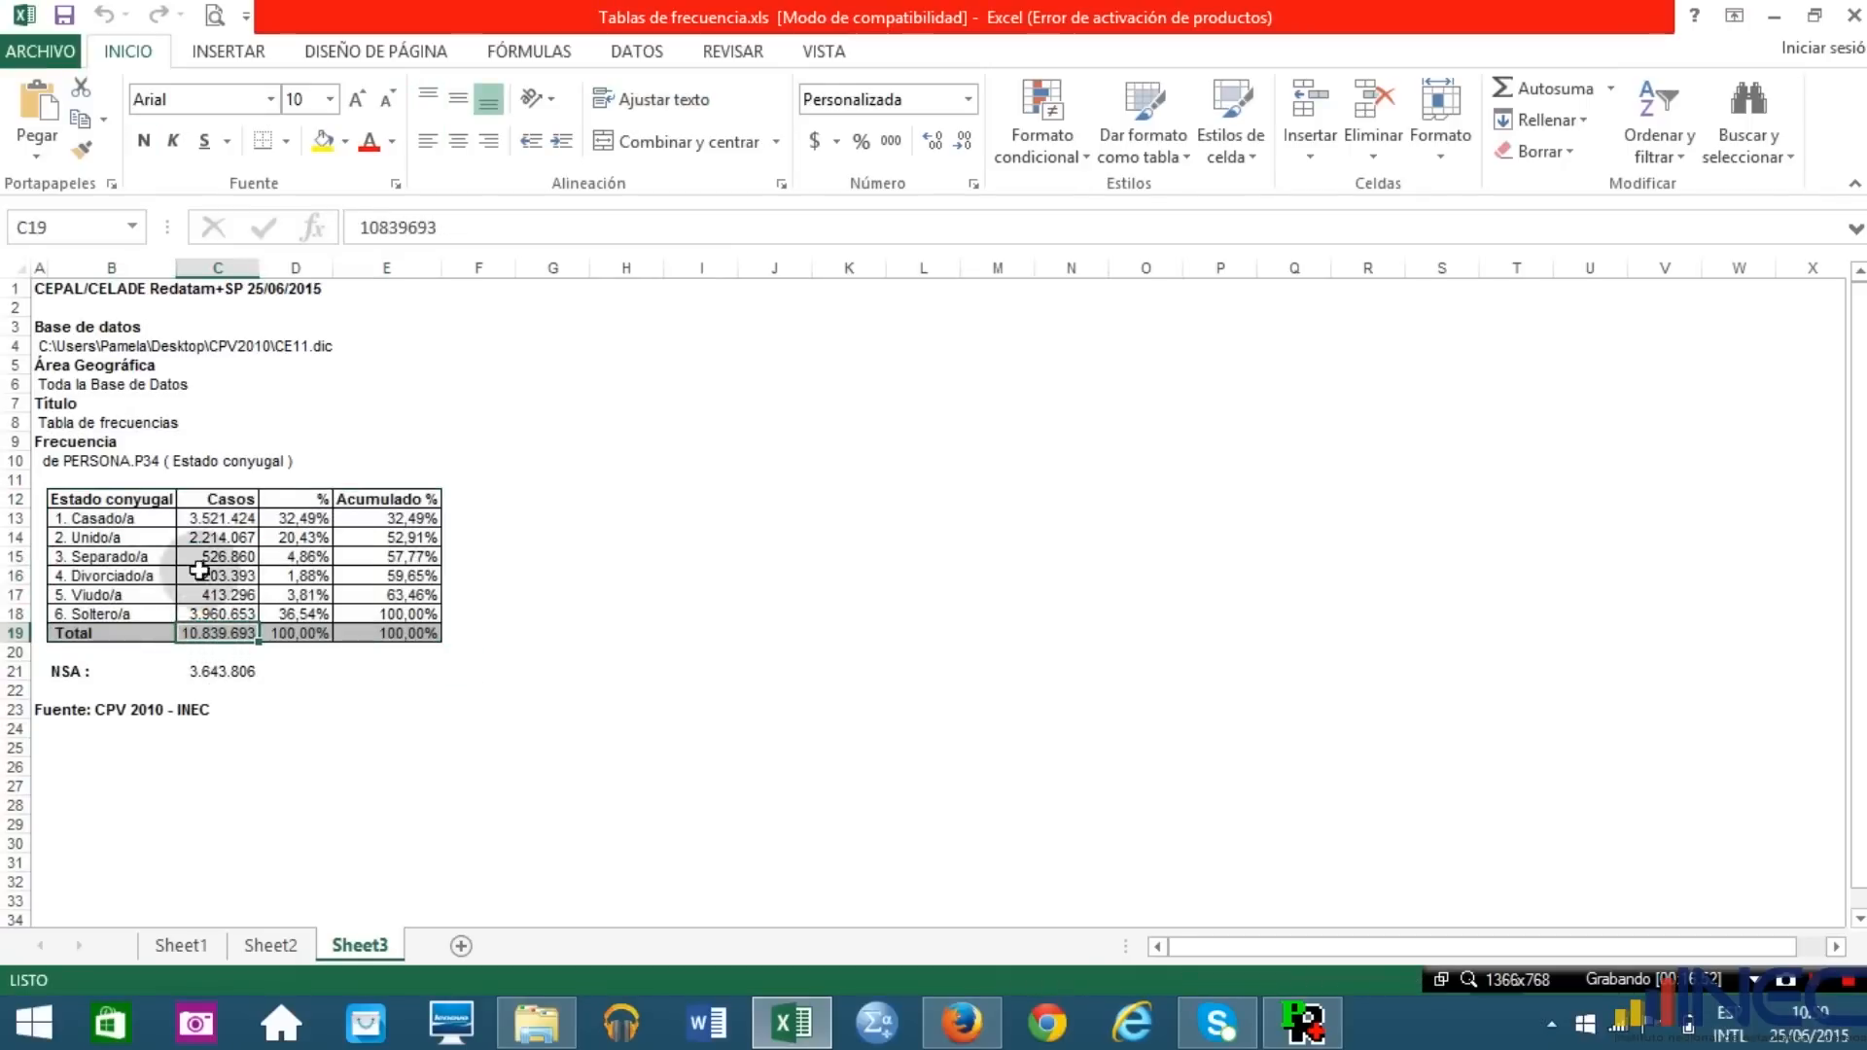